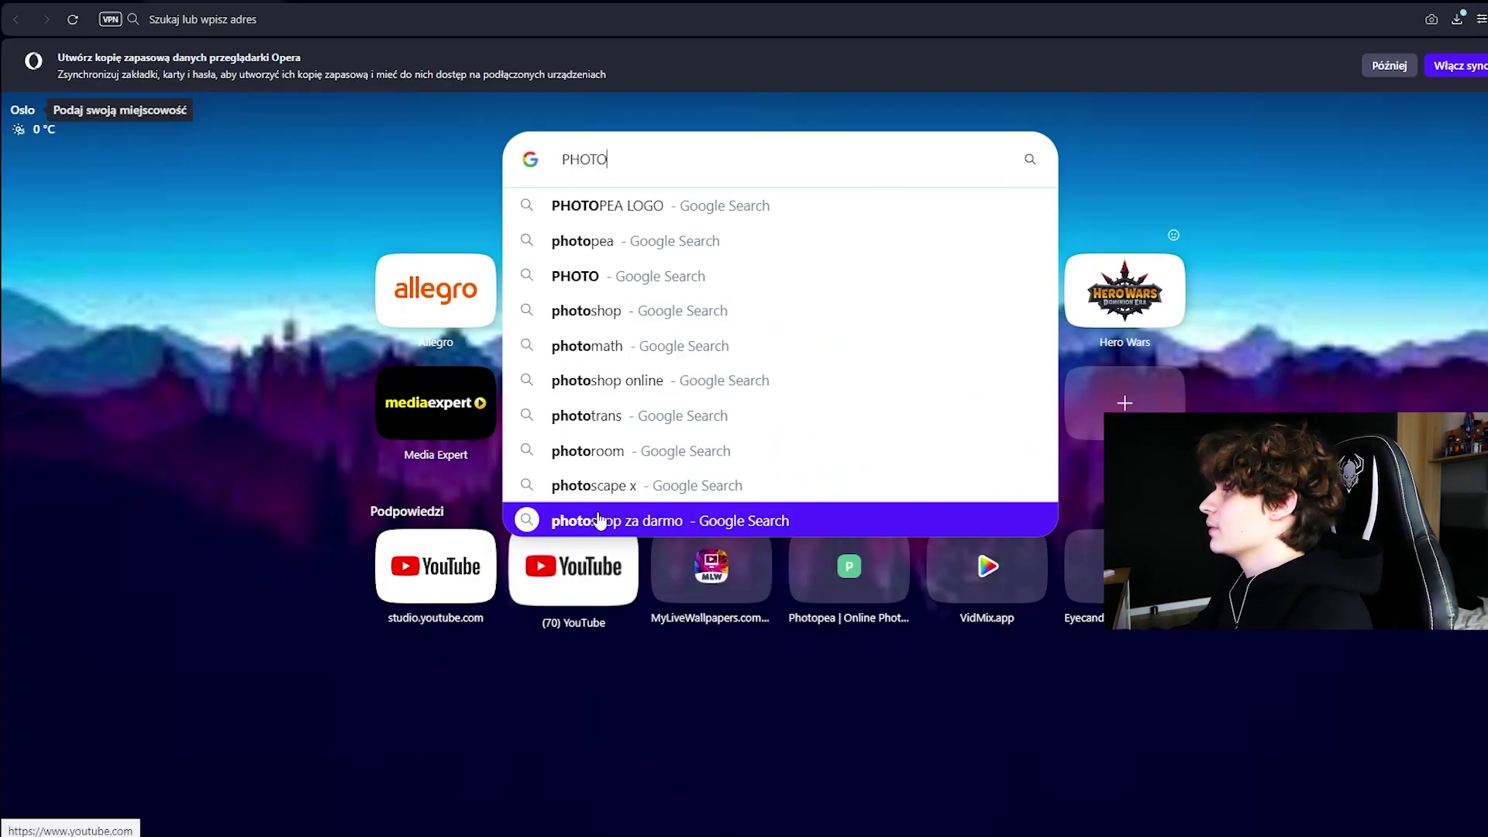
Search Google for photopea and open the Photopea online photo editor site.
{"action": "left_click", "coordinate": [699, 387]}
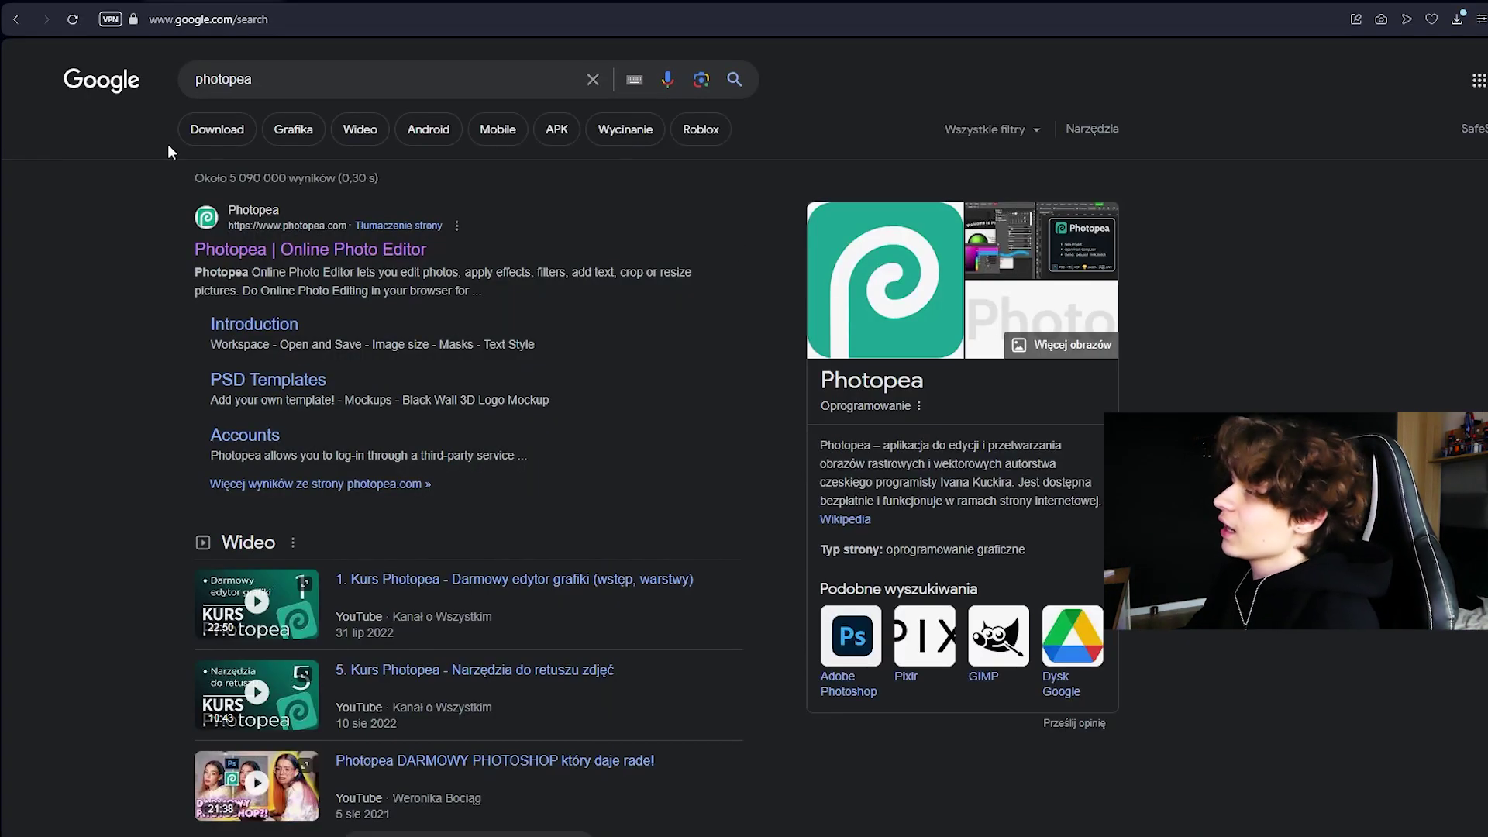
{"action": "left_click", "coordinate": [284, 251]}
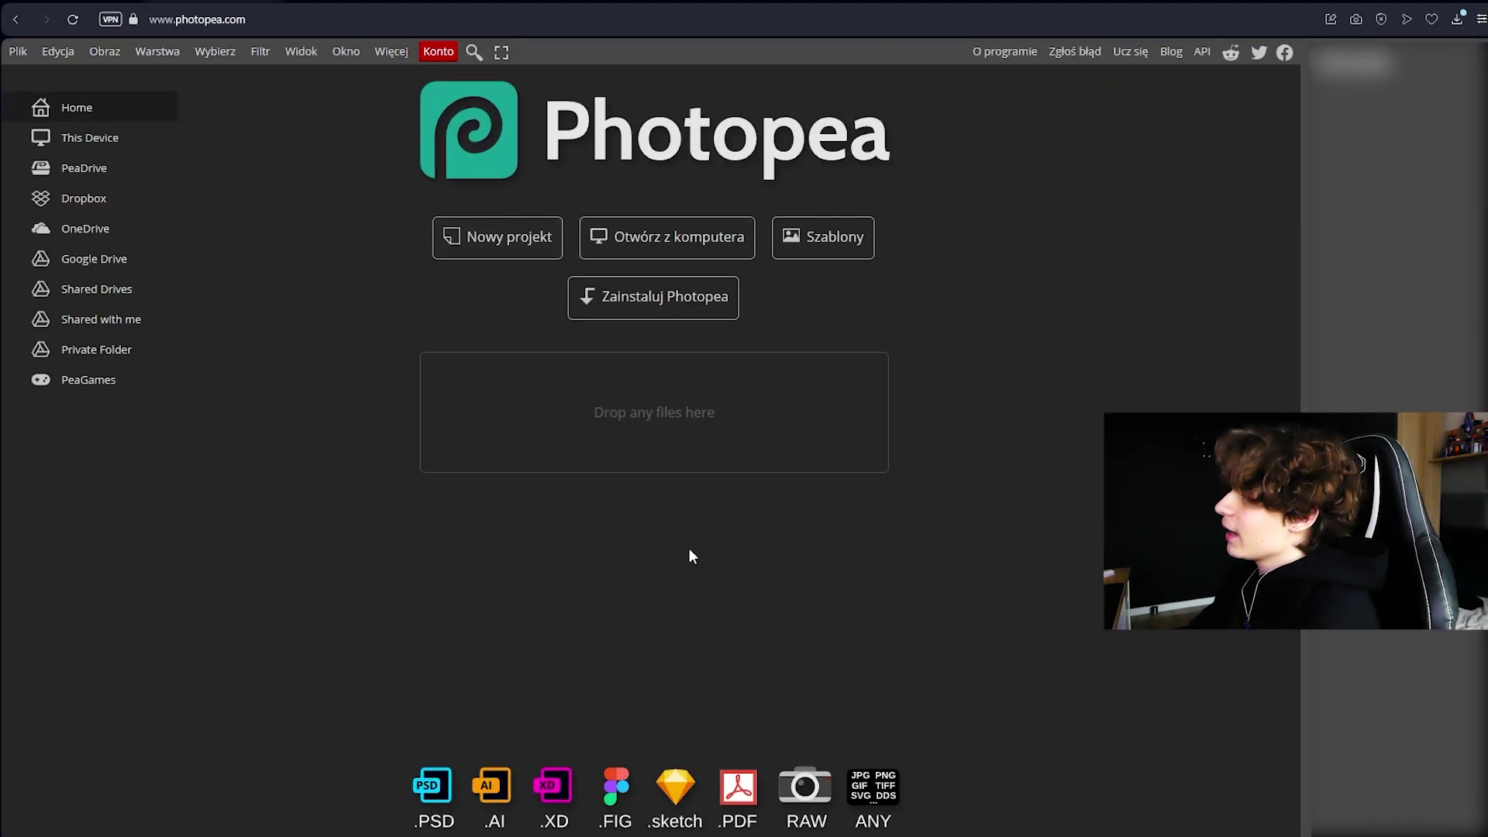
Create a blank 1920 × 1080 px project from the FB Event Image preset with a white background.
{"action": "left_click", "coordinate": [518, 245]}
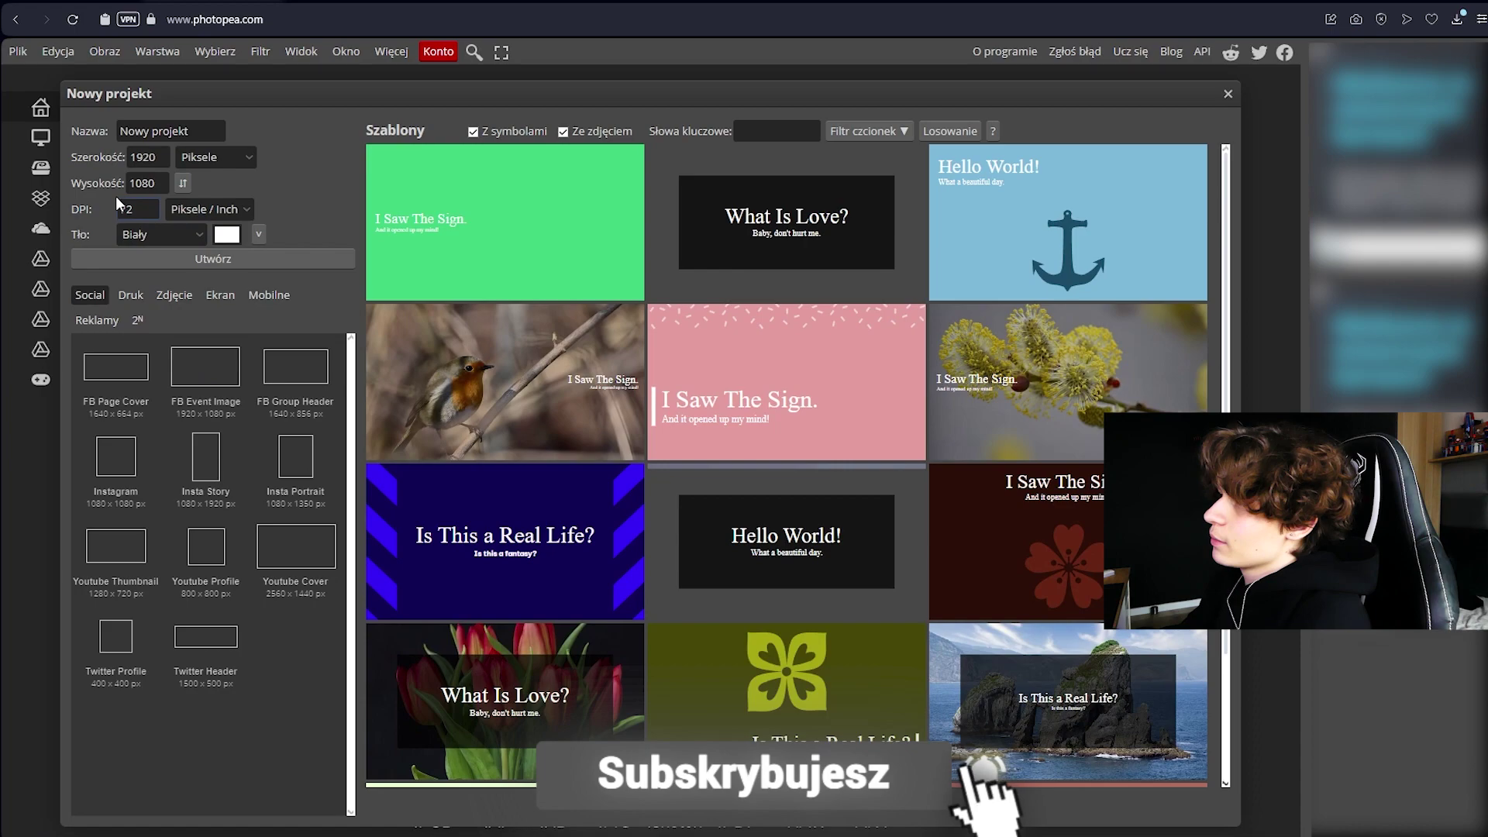
{"action": "left_click", "coordinate": [144, 182]}
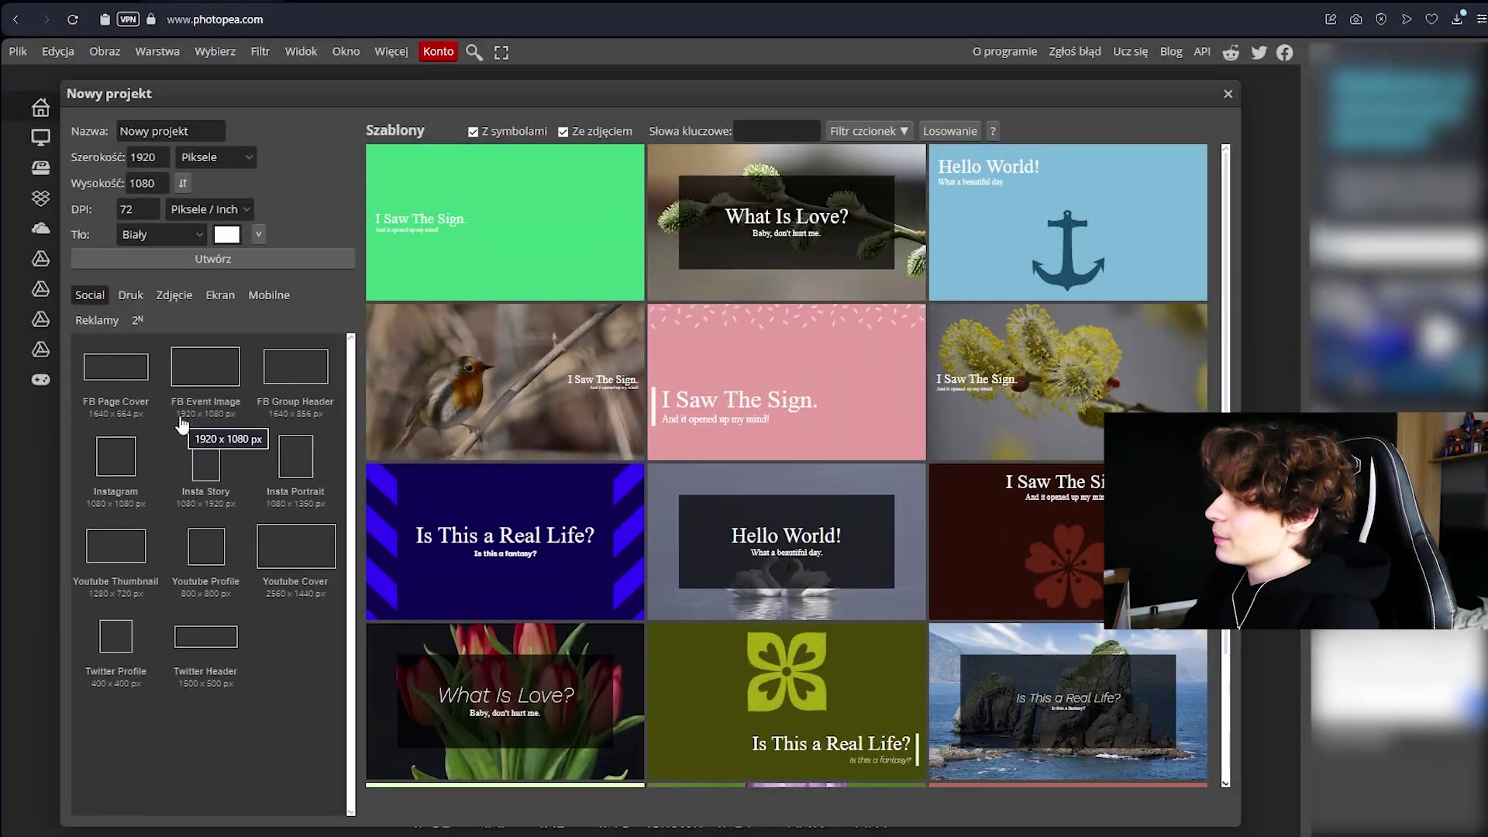
{"action": "left_click", "coordinate": [204, 404]}
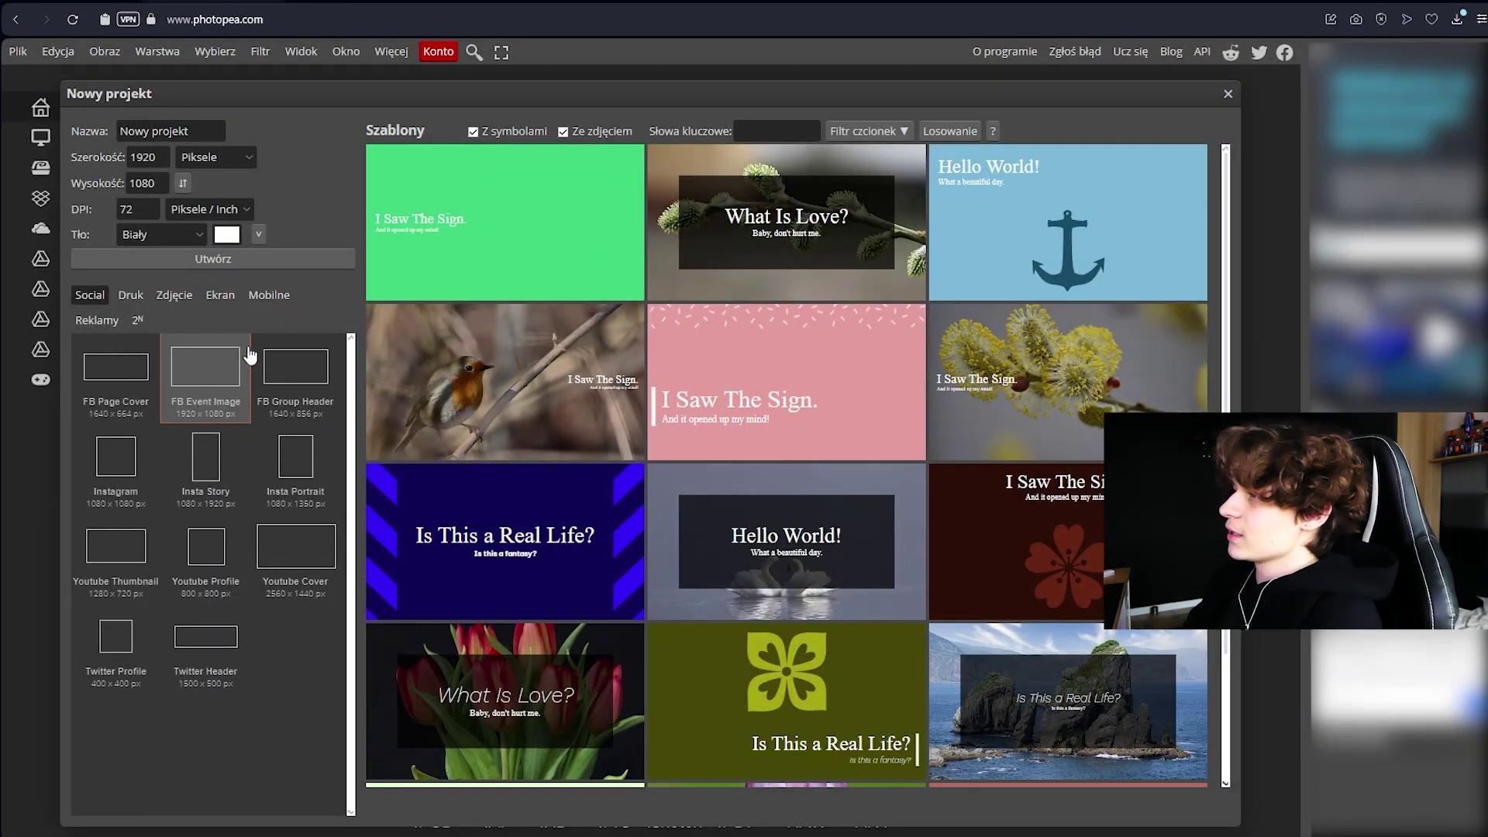
{"action": "left_click", "coordinate": [214, 262]}
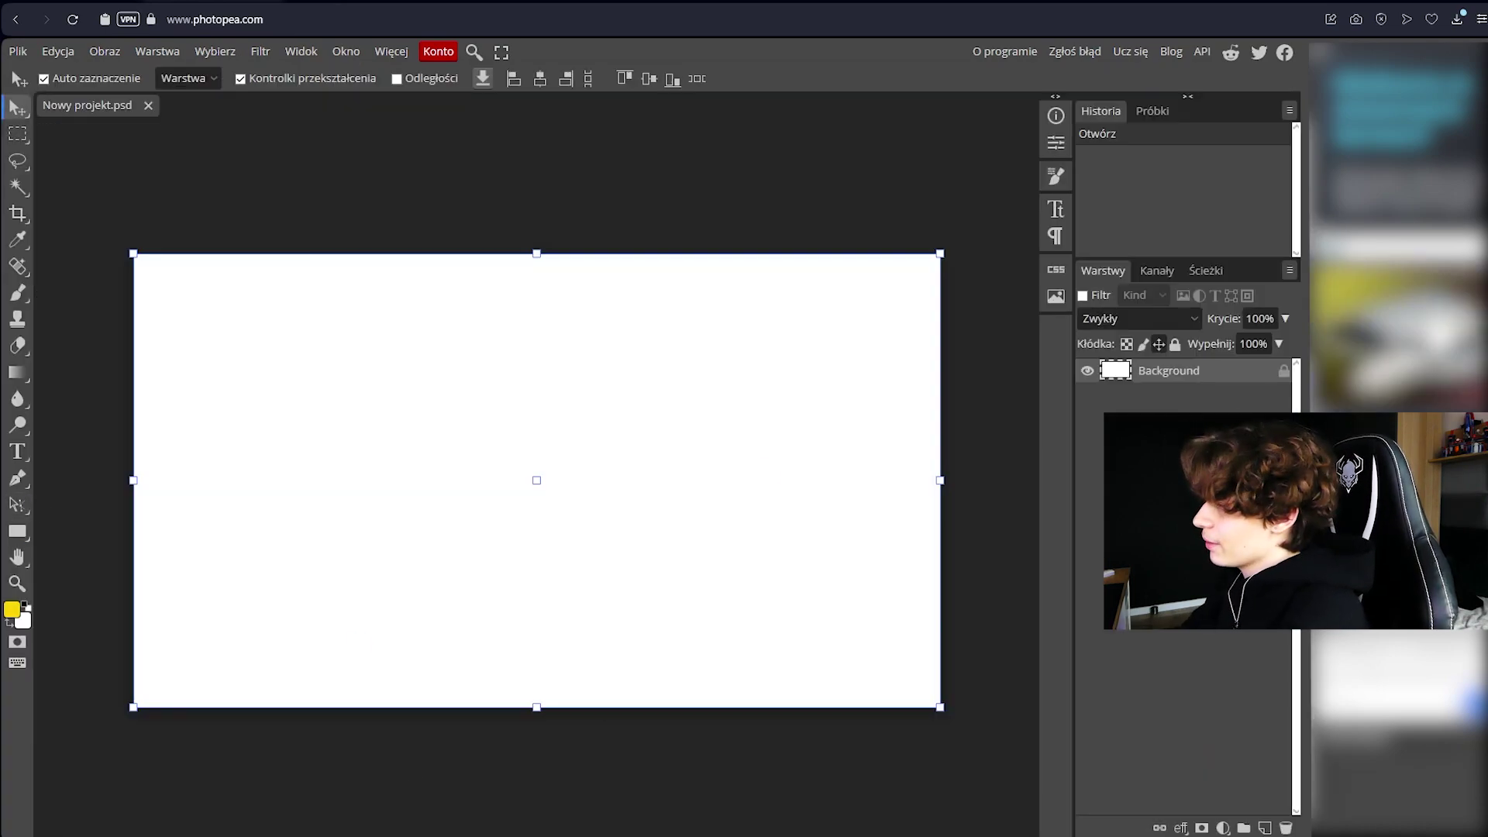
{"action": "left_click", "coordinate": [1016, 448]}
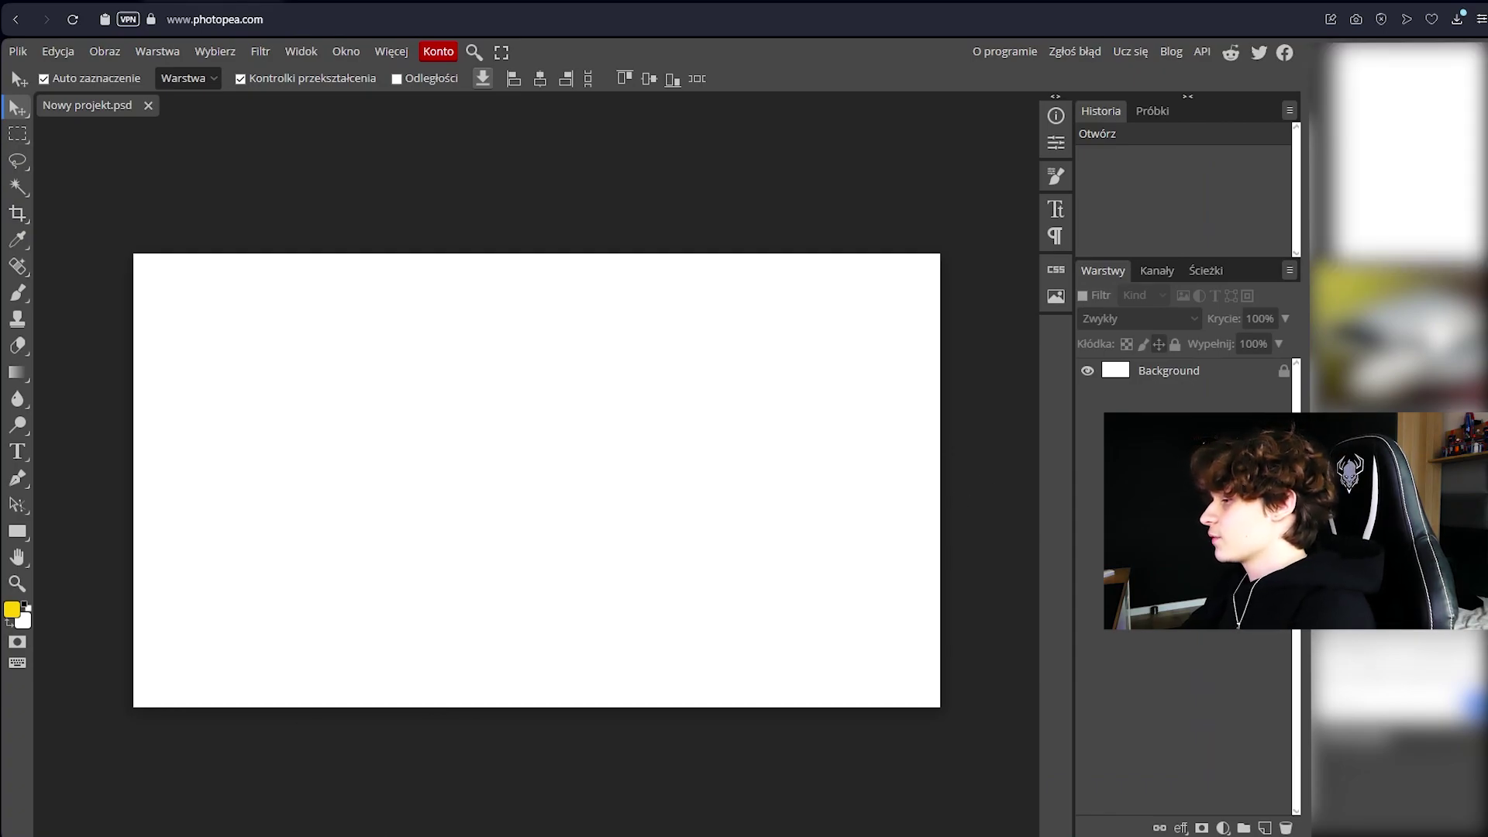
Place the Zrzut ekranu (560) photo in the project and move its layer above the Background layer.
{"action": "left_click", "coordinate": [390, 775]}
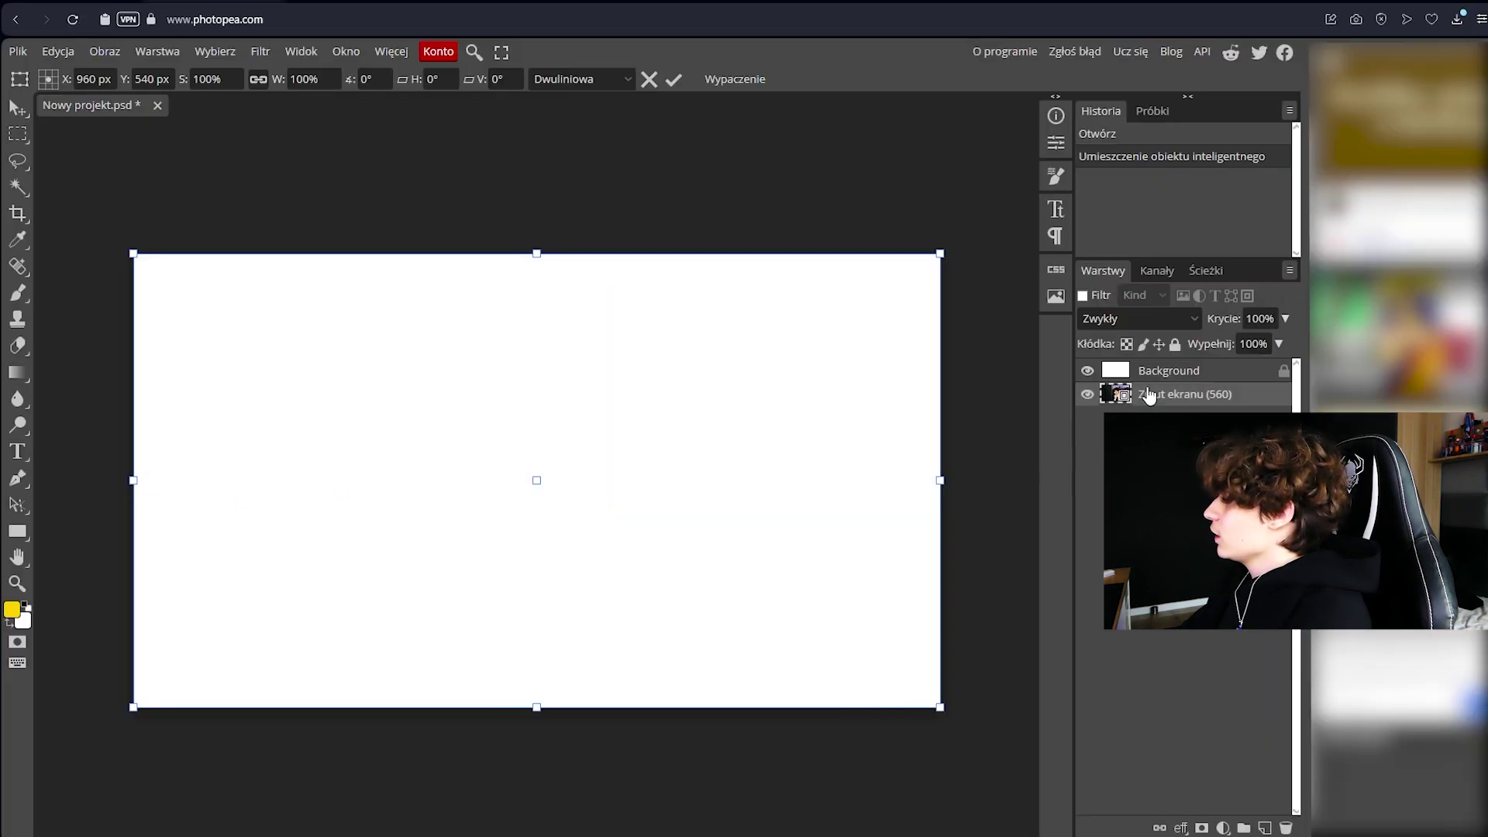
{"action": "left_click_drag", "start_coordinate": [1006, 370], "coordinate": [1004, 328]}
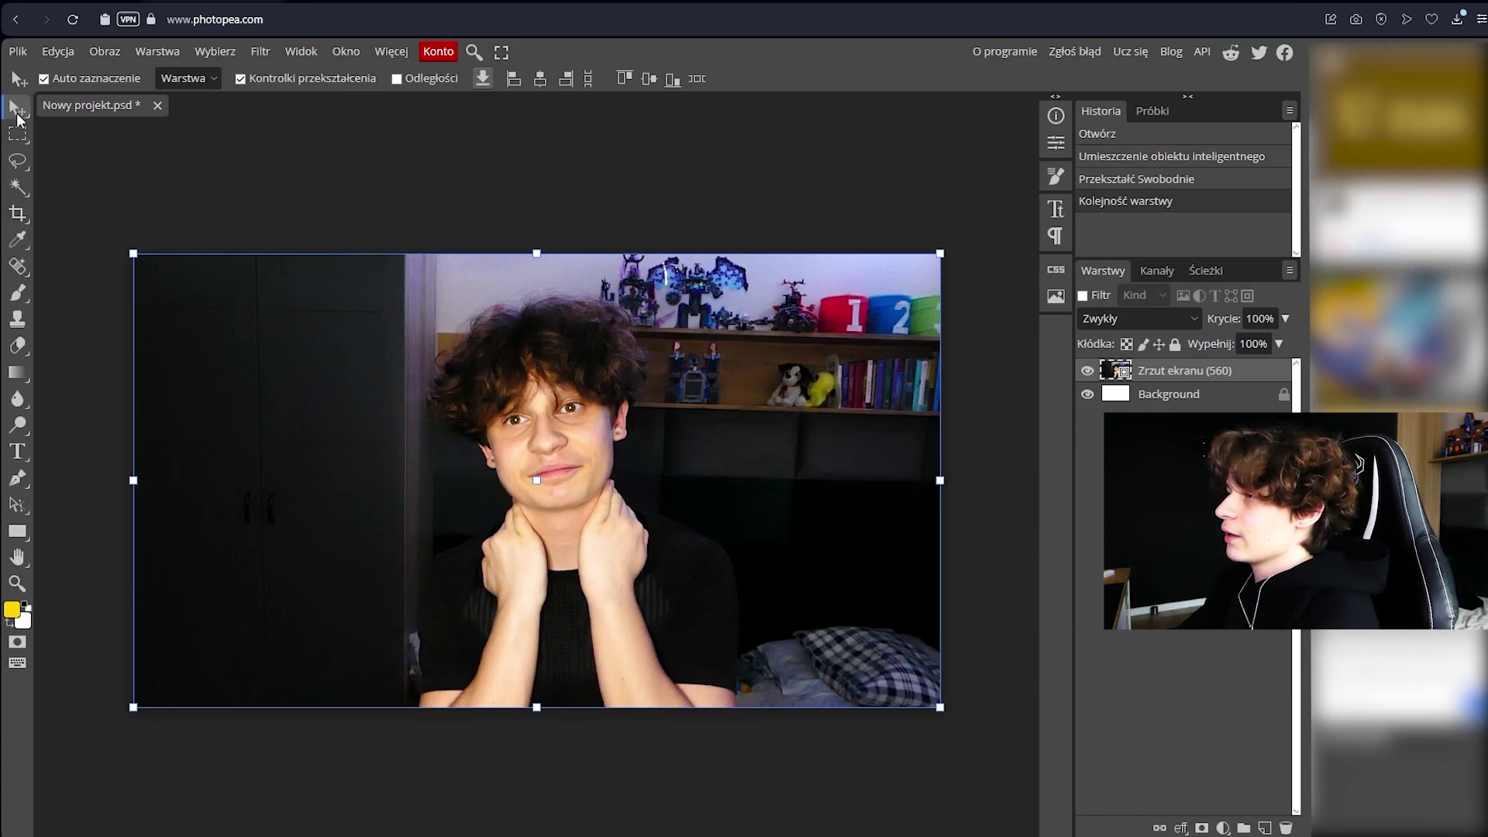
Shift the photo toward the right side of the canvas and scale it up proportionally to about 117%.
{"action": "left_click_drag", "start_coordinate": [332, 448], "coordinate": [535, 477]}
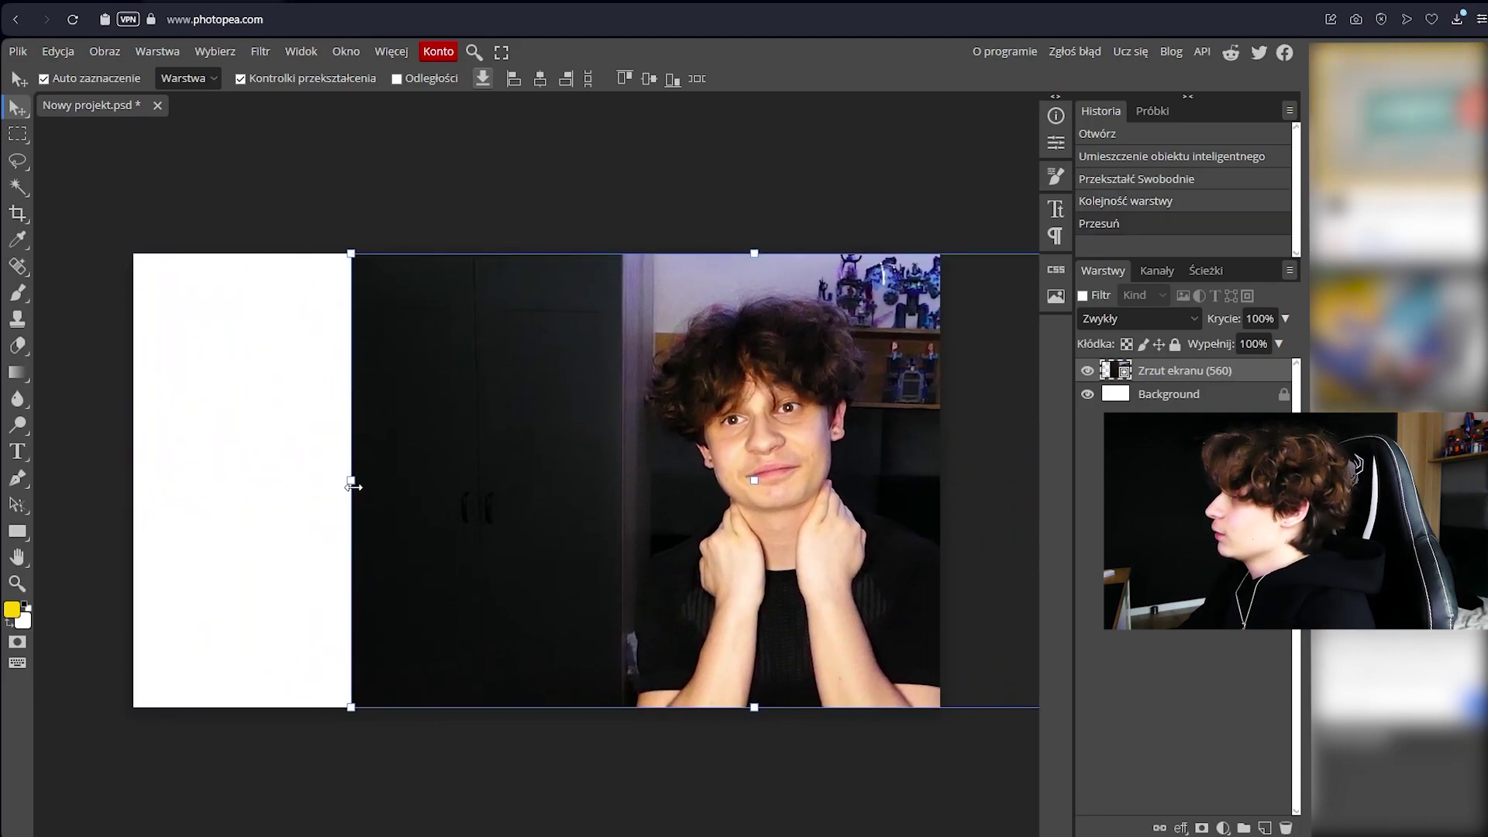
{"action": "left_click_drag", "start_coordinate": [351, 480], "coordinate": [212, 486]}
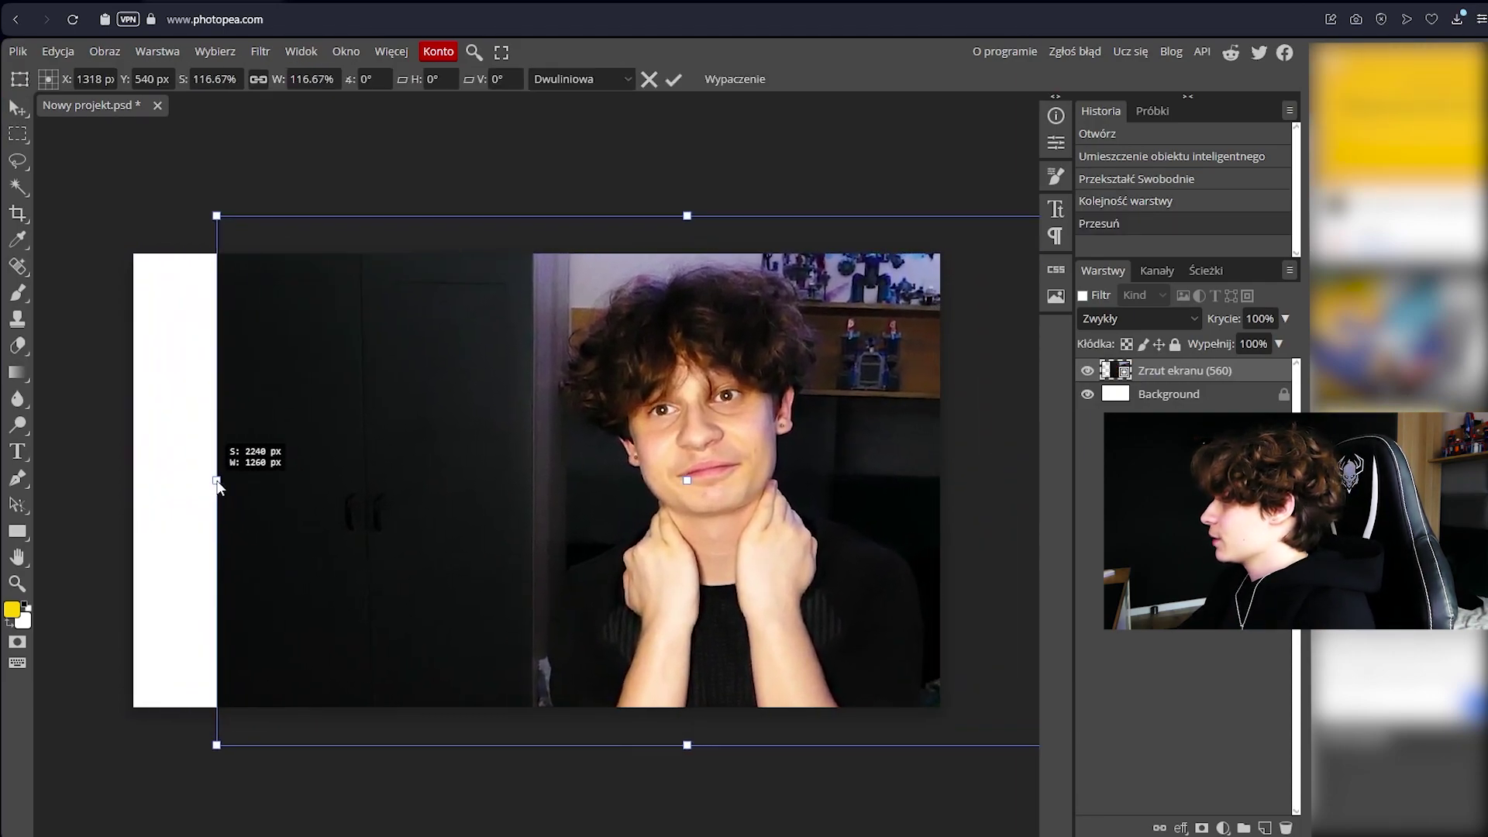
{"action": "left_click_drag", "start_coordinate": [423, 508], "coordinate": [523, 494]}
{"action": "key", "text": "Return"}
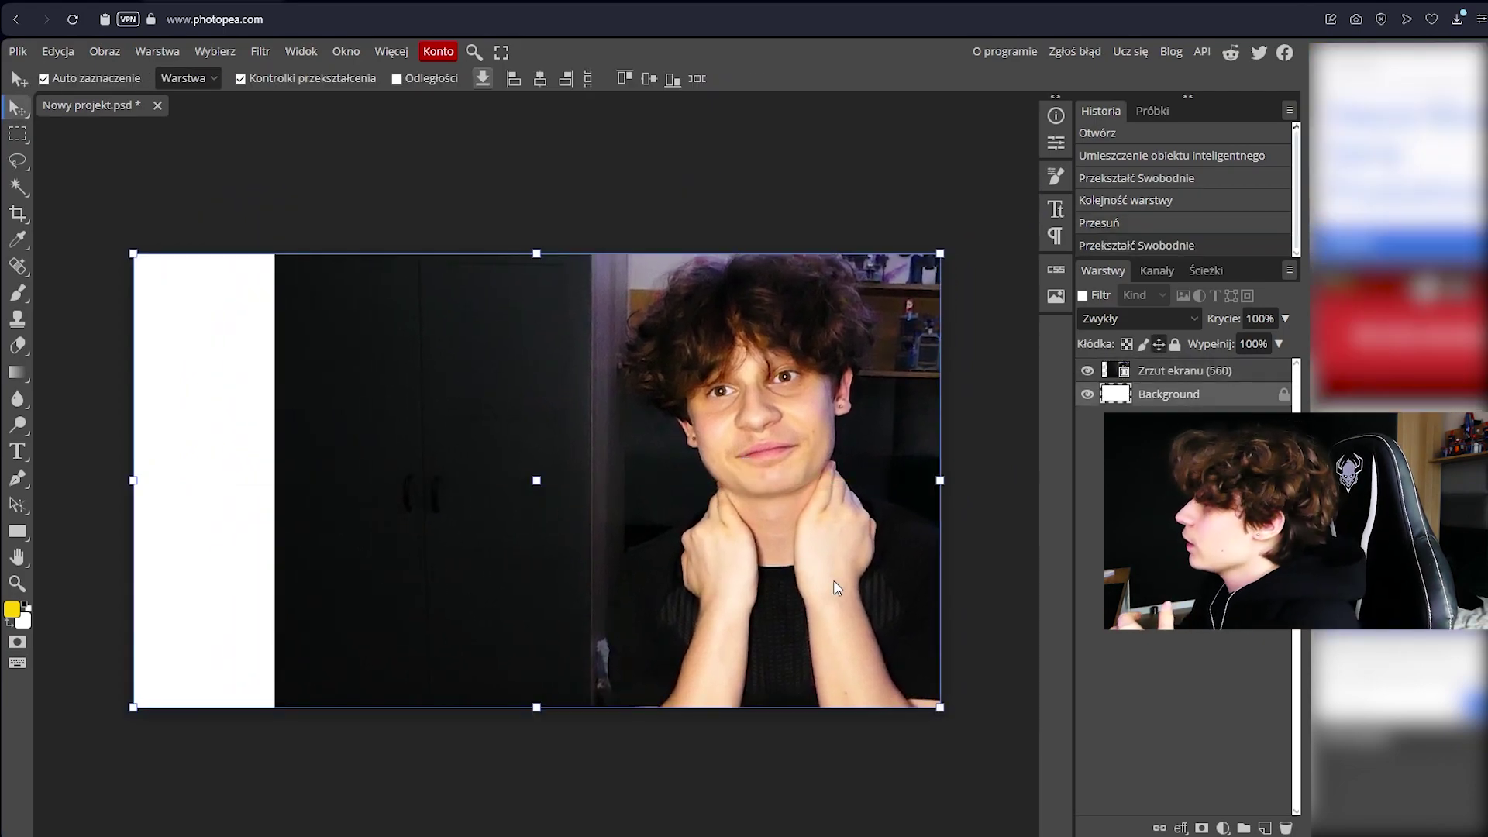
Start a Polygonal Lasso outline of the person on the Zrzut ekranu (560) layer, from the photo's bottom edge up the left sleeve.
{"action": "left_click", "coordinate": [1194, 371]}
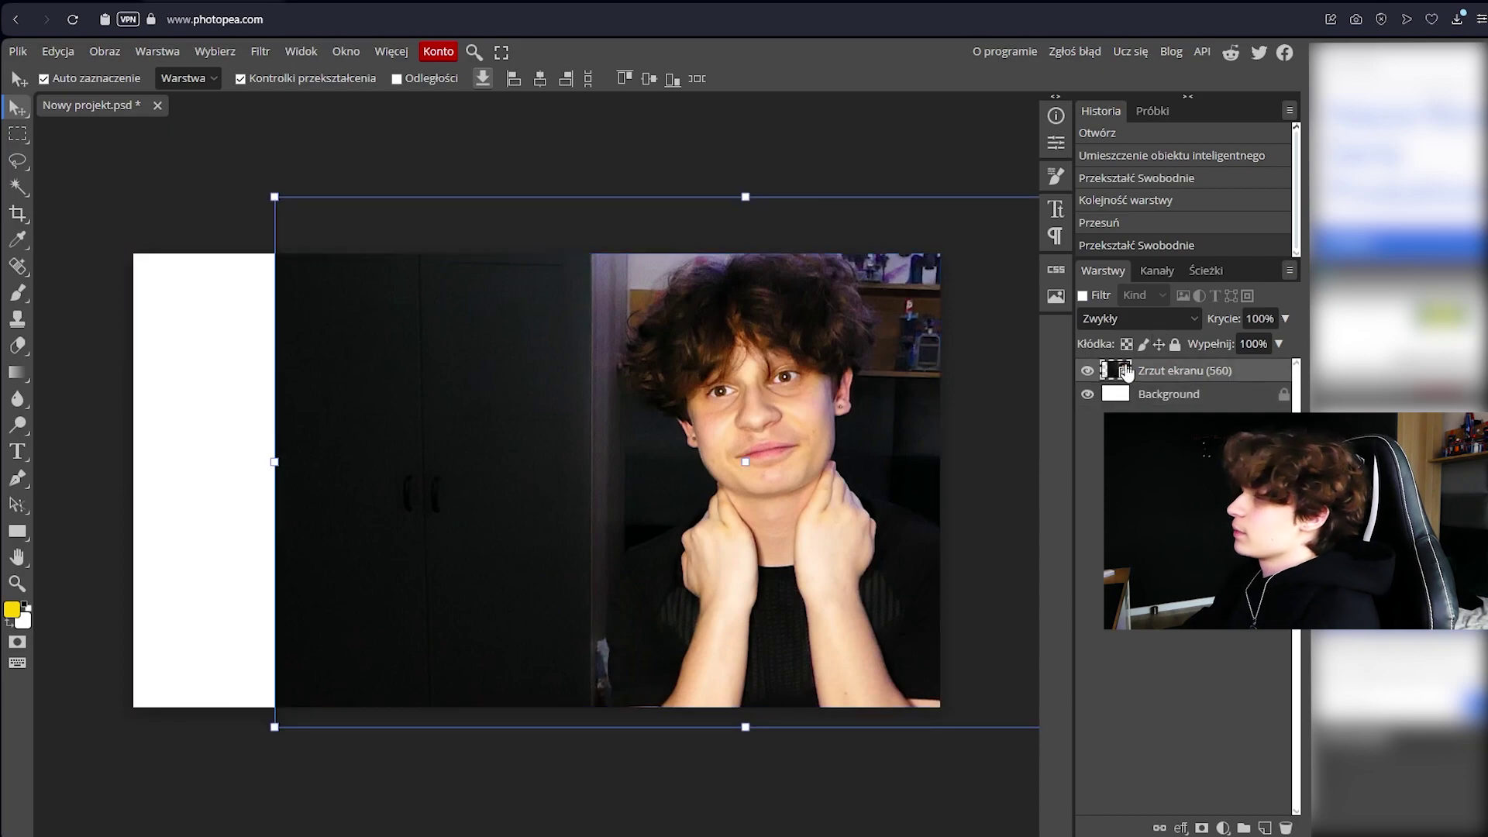
{"action": "left_click", "coordinate": [17, 160]}
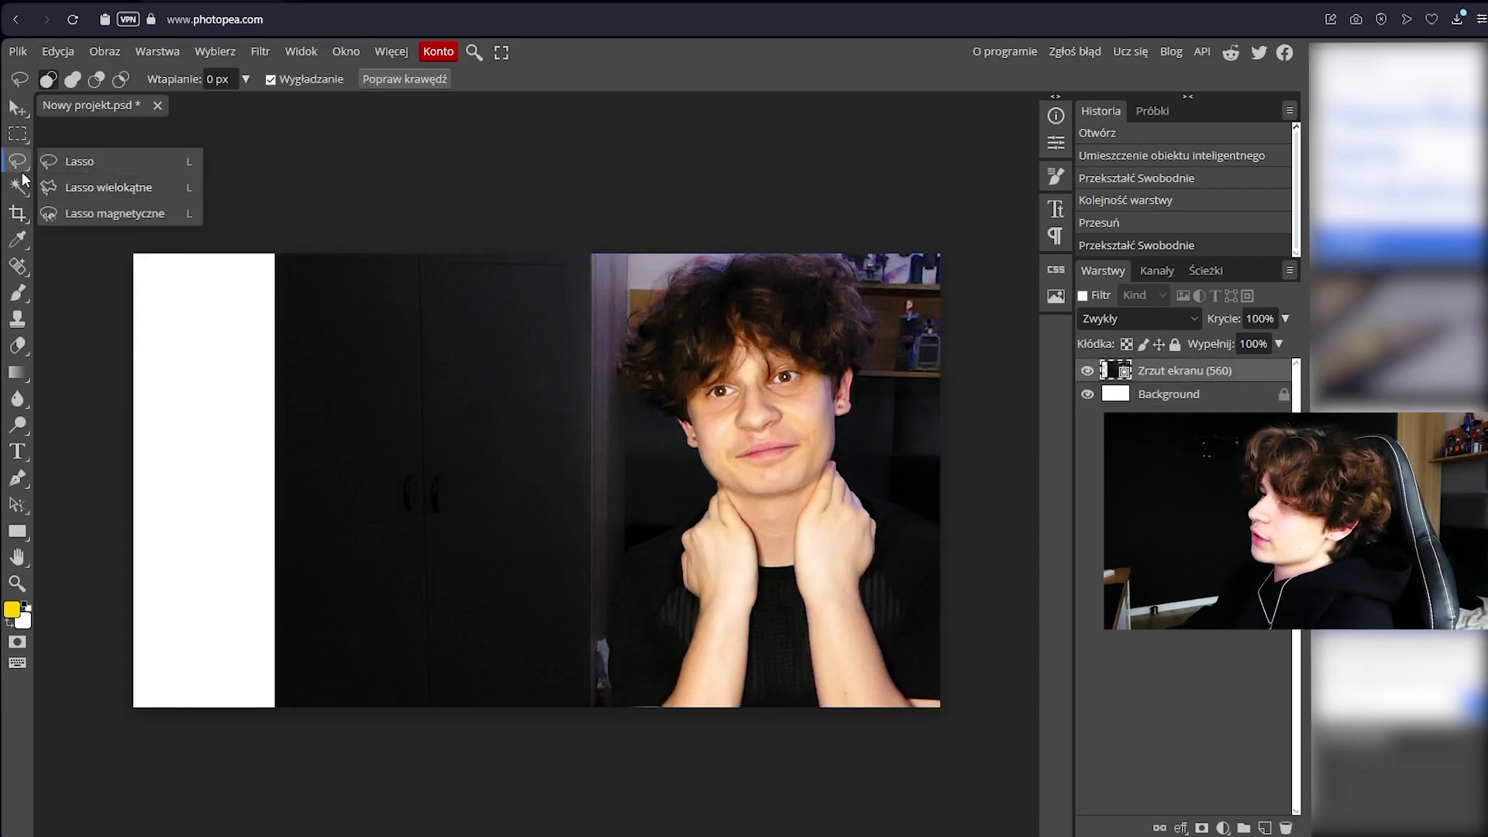
{"action": "left_click", "coordinate": [23, 166]}
{"action": "left_click", "coordinate": [23, 166]}
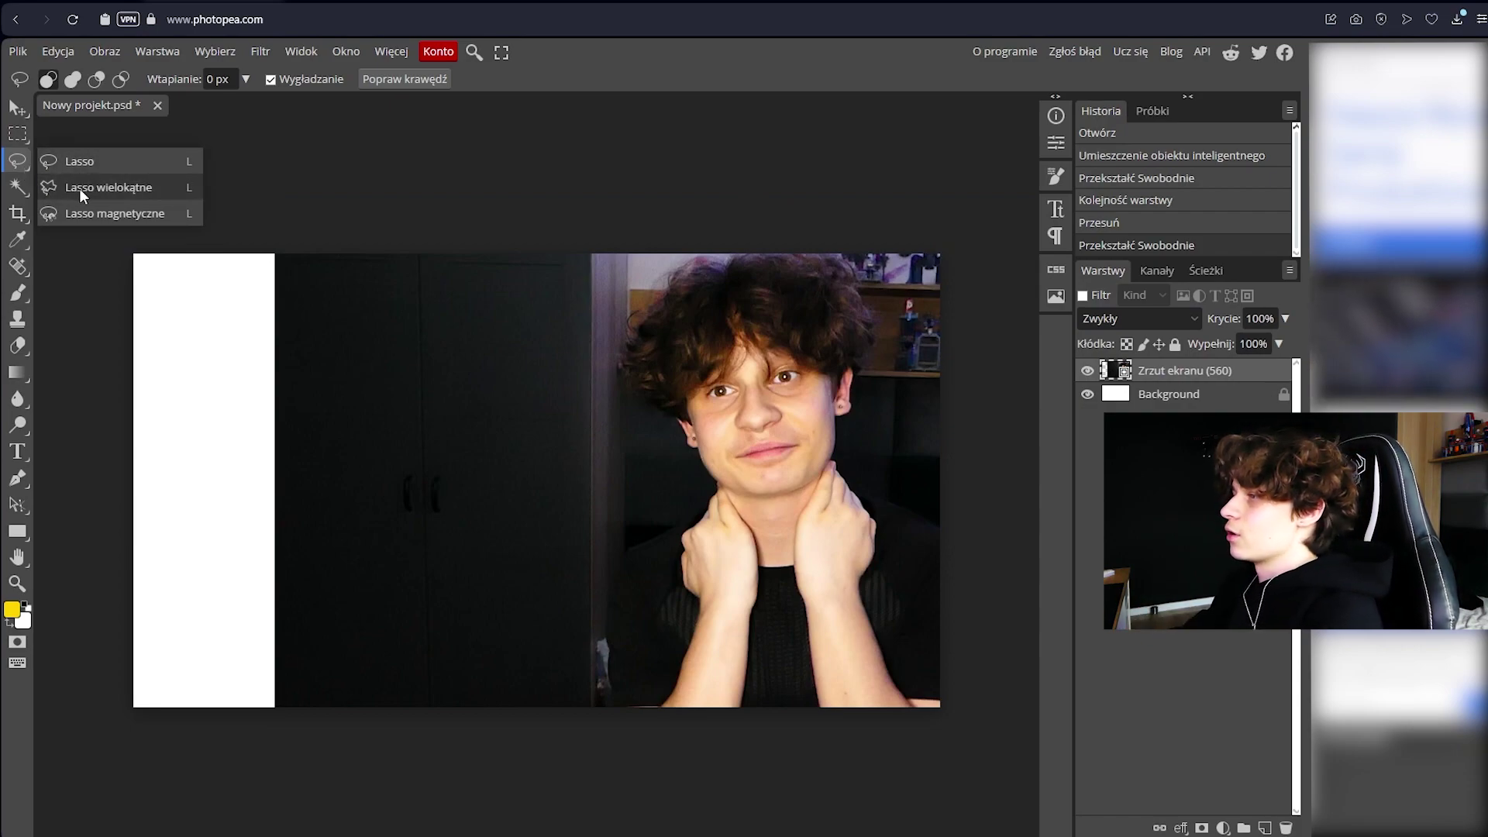
{"action": "left_click", "coordinate": [79, 189]}
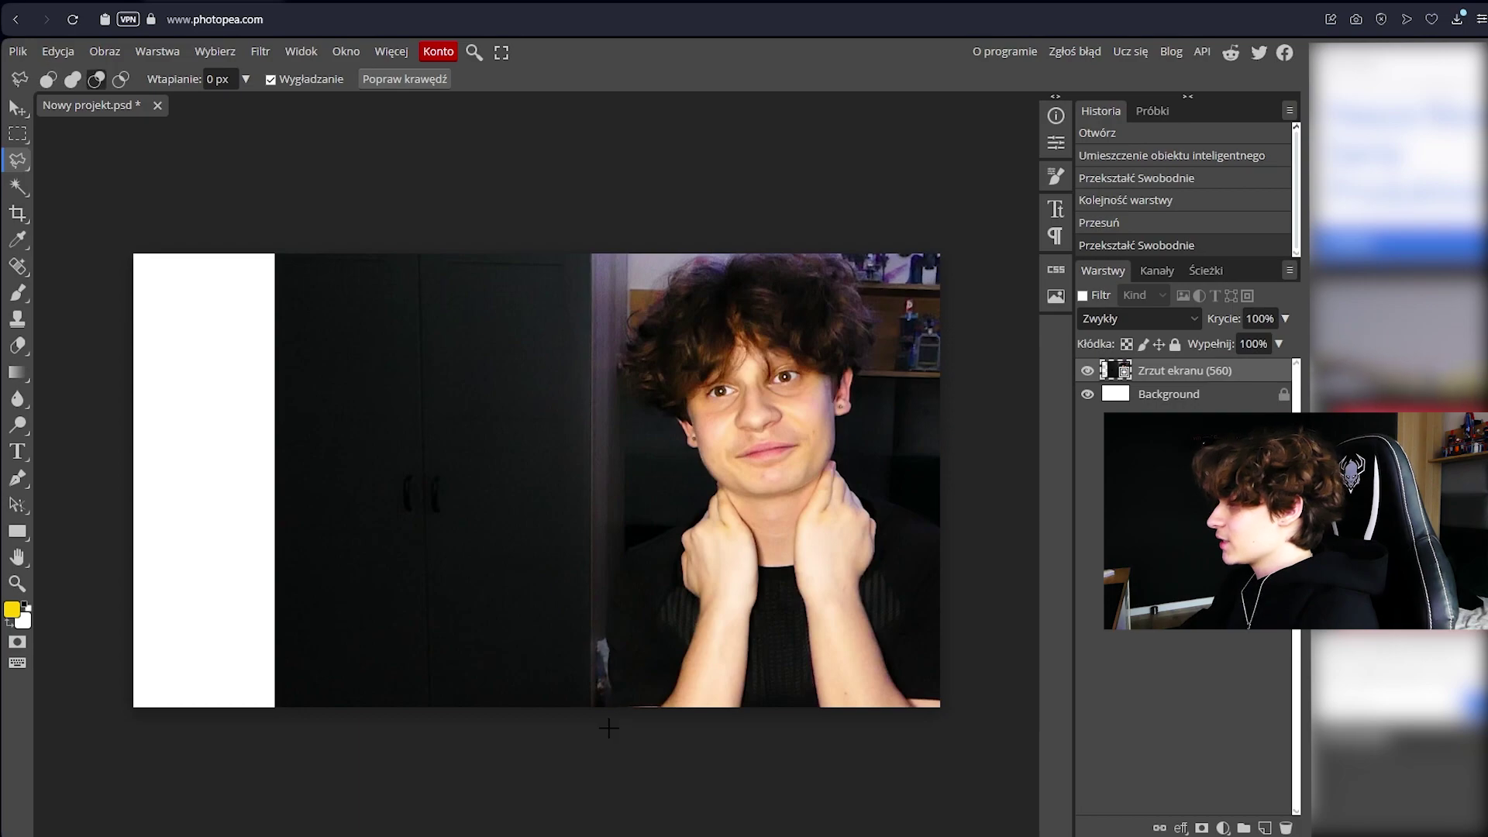
{"action": "scroll", "coordinate": [606, 714], "scroll_direction": "up", "scroll_amount": 4}
{"action": "scroll", "coordinate": [608, 713], "scroll_direction": "down", "scroll_amount": 2}
{"action": "scroll", "coordinate": [609, 714], "scroll_direction": "down", "scroll_amount": 1}
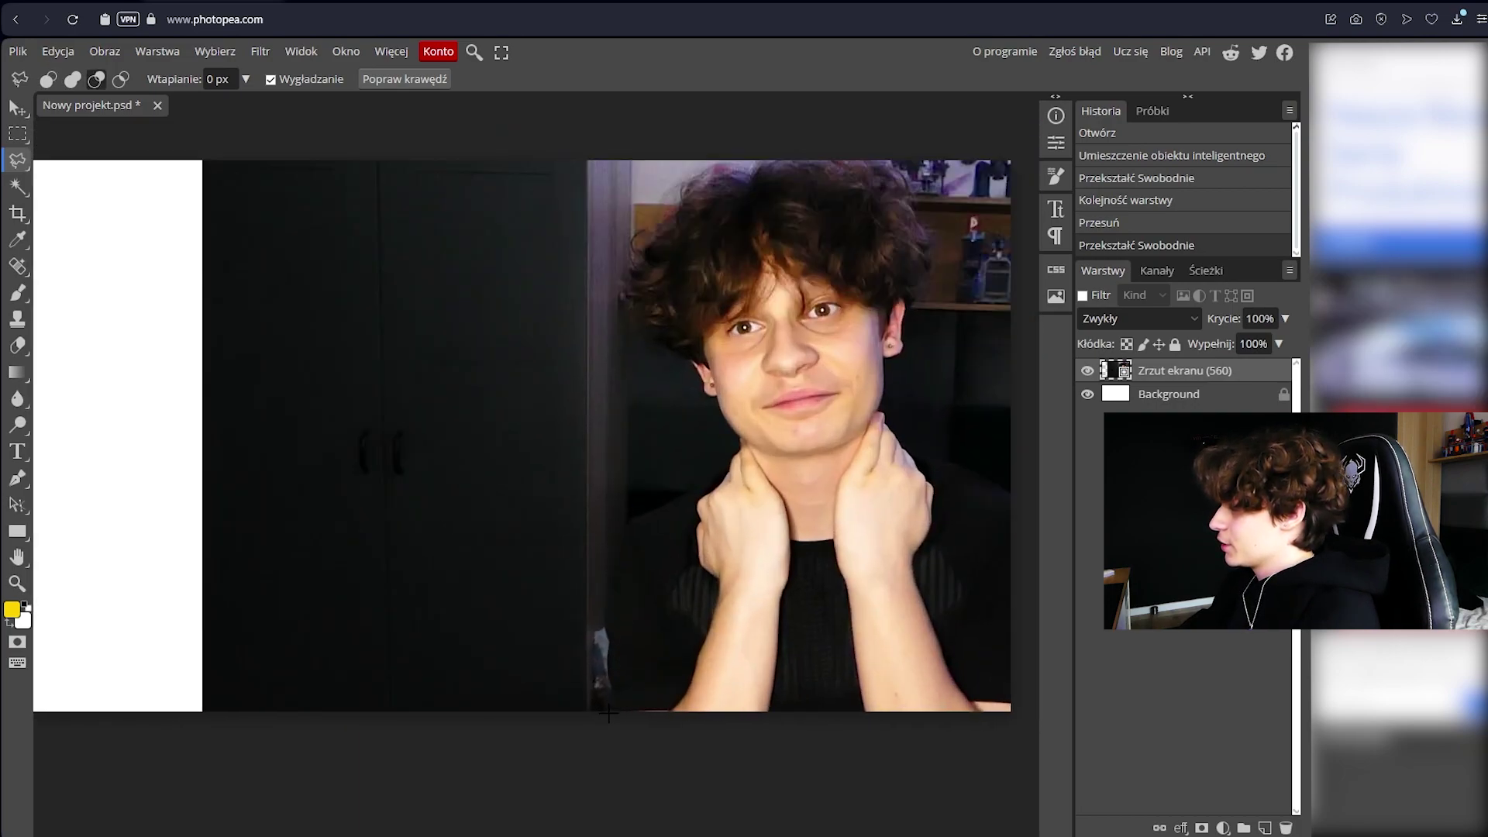
{"action": "scroll", "coordinate": [610, 712], "scroll_direction": "up", "scroll_amount": 3}
{"action": "left_click", "coordinate": [613, 713]}
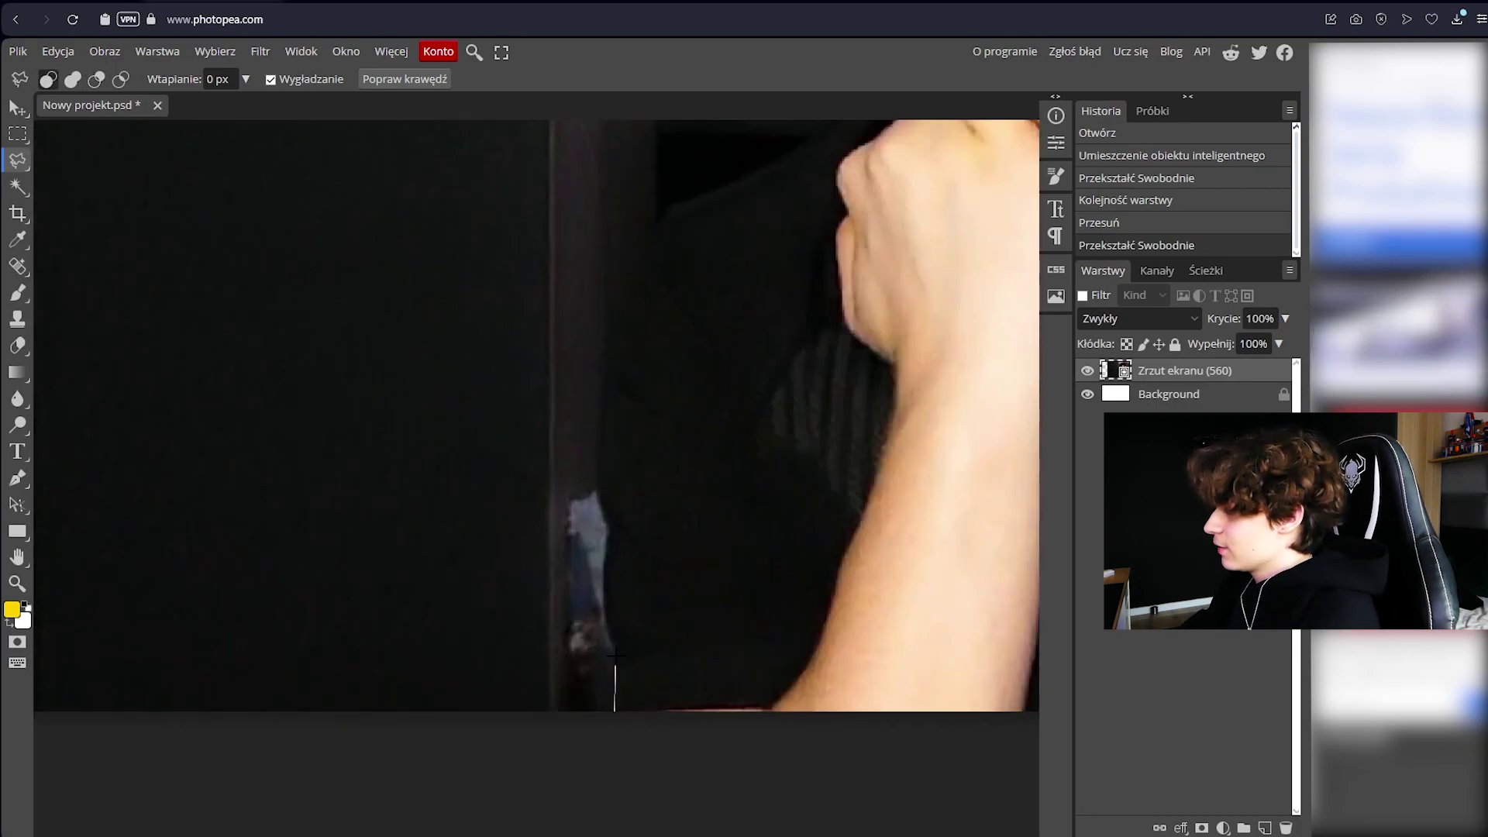
{"action": "left_click", "coordinate": [621, 649]}
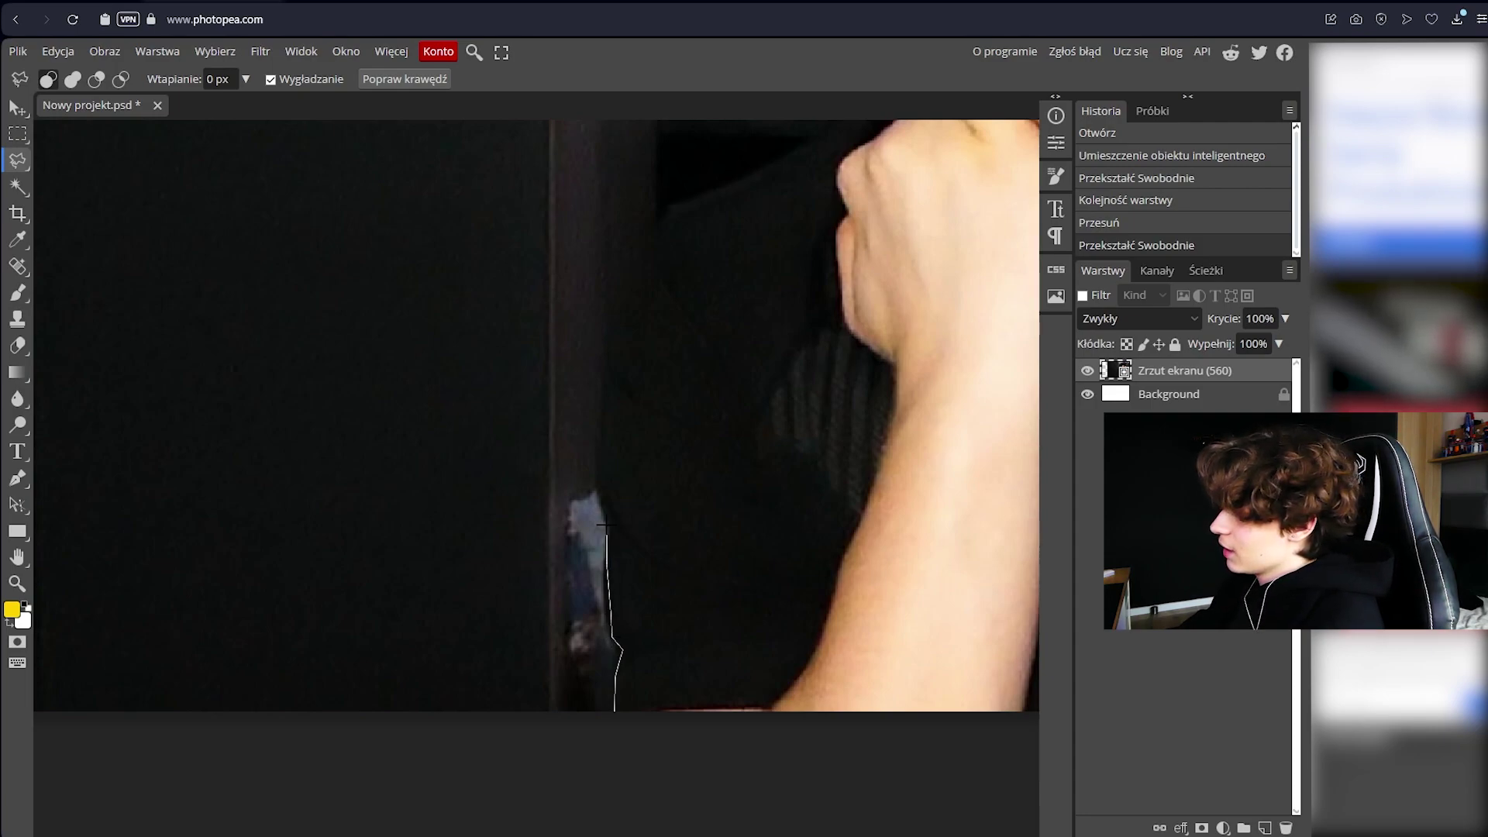
{"action": "left_click", "coordinate": [596, 485]}
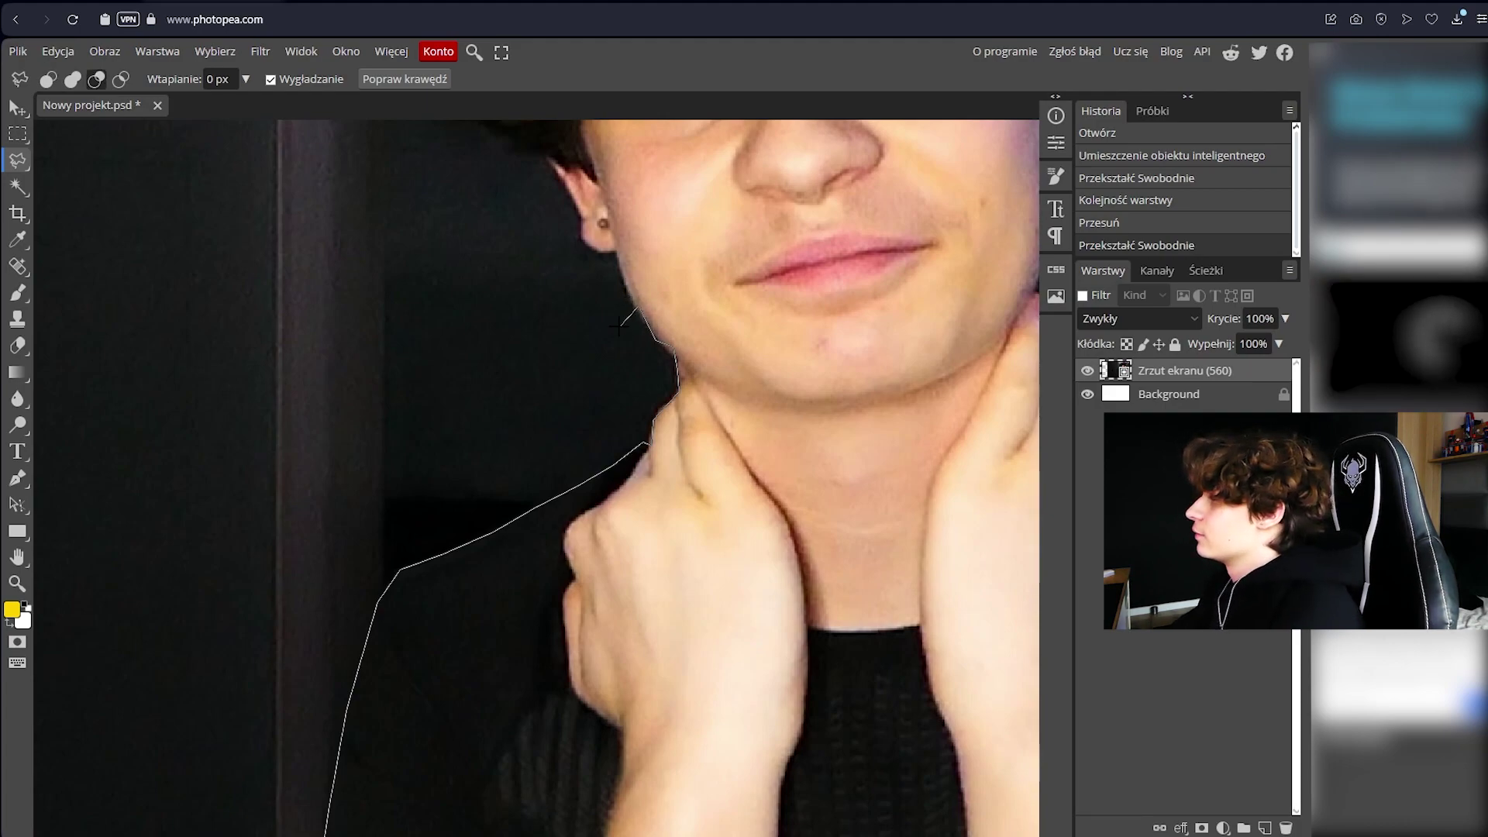
Continue the lasso outline past the left ear and around the person's hair to its right side.
{"action": "scroll", "coordinate": [550, 245], "scroll_direction": "up", "scroll_amount": 3}
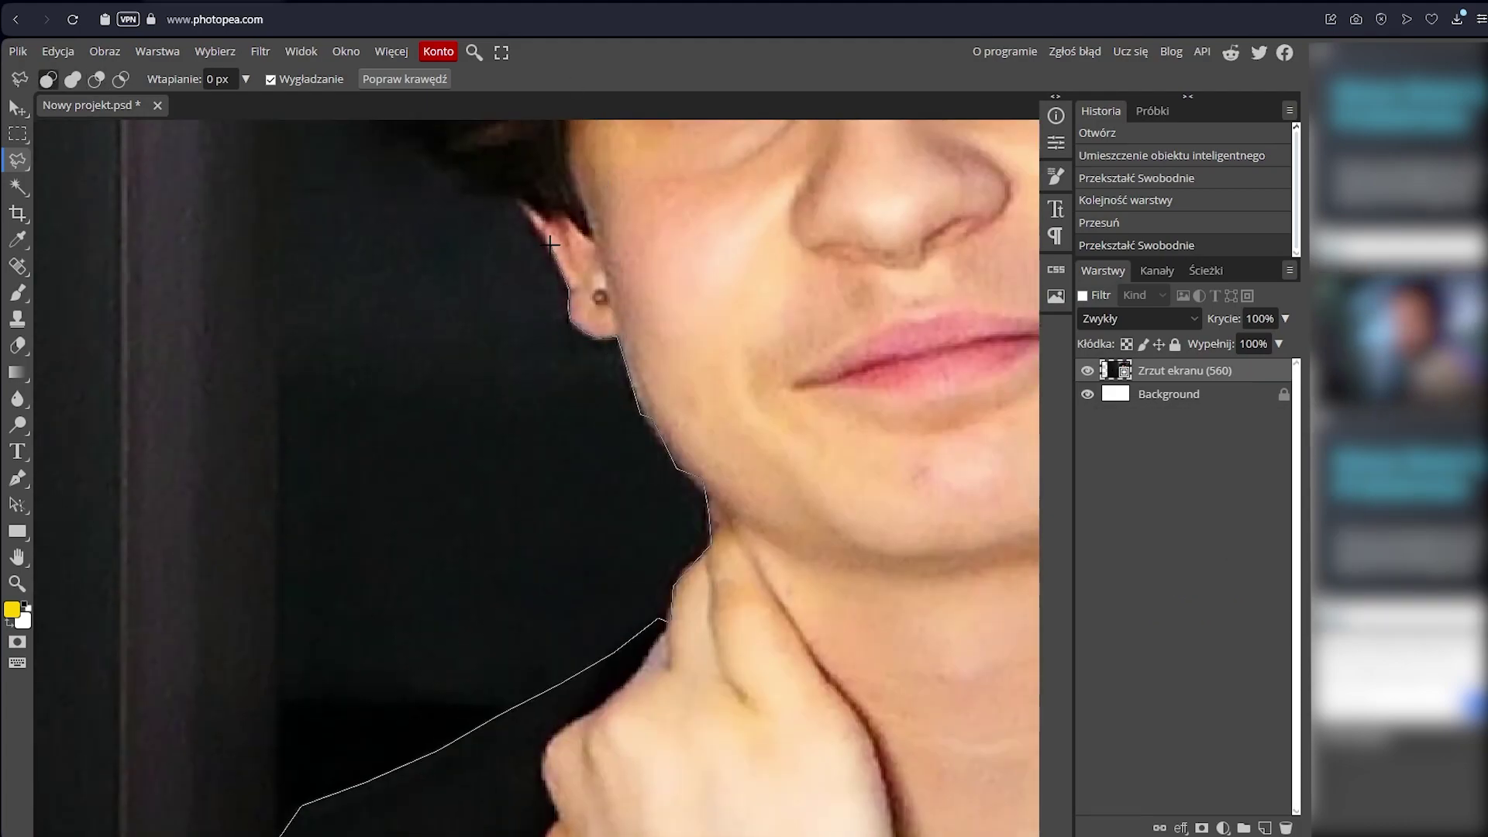
{"action": "scroll", "coordinate": [527, 205], "scroll_direction": "down", "scroll_amount": 3}
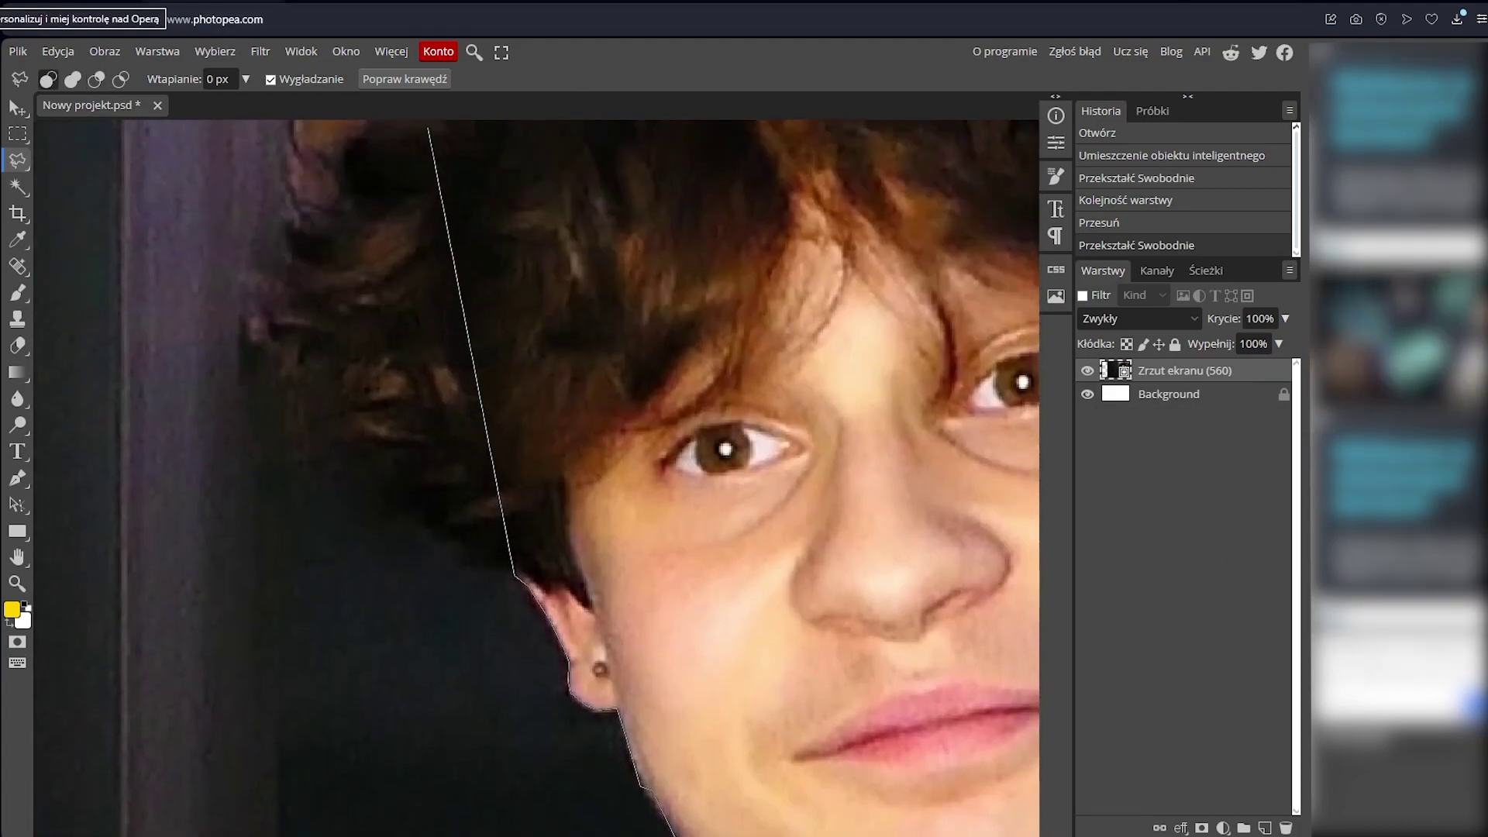
{"action": "left_click", "coordinate": [415, 631]}
{"action": "scroll", "coordinate": [313, 527], "scroll_direction": "down", "scroll_amount": 2}
{"action": "left_click", "coordinate": [341, 451]}
{"action": "left_click", "coordinate": [371, 404]}
{"action": "left_click", "coordinate": [488, 329]}
{"action": "left_click", "coordinate": [543, 327]}
{"action": "left_click", "coordinate": [563, 301]}
{"action": "left_click", "coordinate": [583, 295]}
{"action": "left_click", "coordinate": [791, 293]}
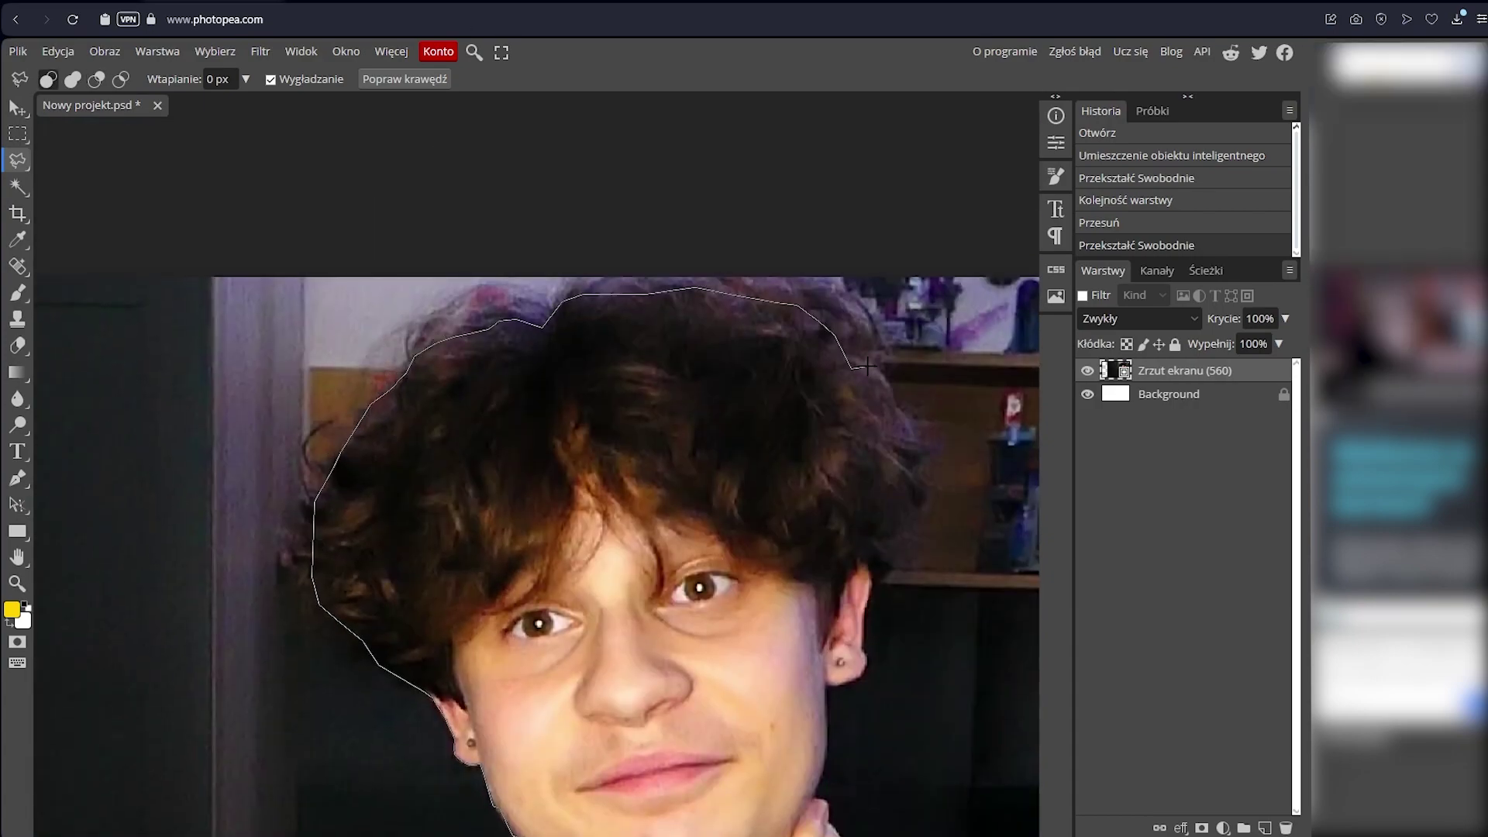
{"action": "left_click", "coordinate": [878, 428]}
{"action": "scroll", "coordinate": [925, 627], "scroll_direction": "up", "scroll_amount": 4}
{"action": "left_click", "coordinate": [852, 348]}
{"action": "left_click", "coordinate": [830, 465]}
Trace the lasso outline around the ear on the right and down along the jaw to the raised hand.
{"action": "scroll", "coordinate": [823, 549], "scroll_direction": "up", "scroll_amount": 3}
{"action": "left_click", "coordinate": [802, 594]}
{"action": "left_click", "coordinate": [786, 617]}
{"action": "left_click", "coordinate": [781, 752]}
{"action": "left_click", "coordinate": [797, 779]}
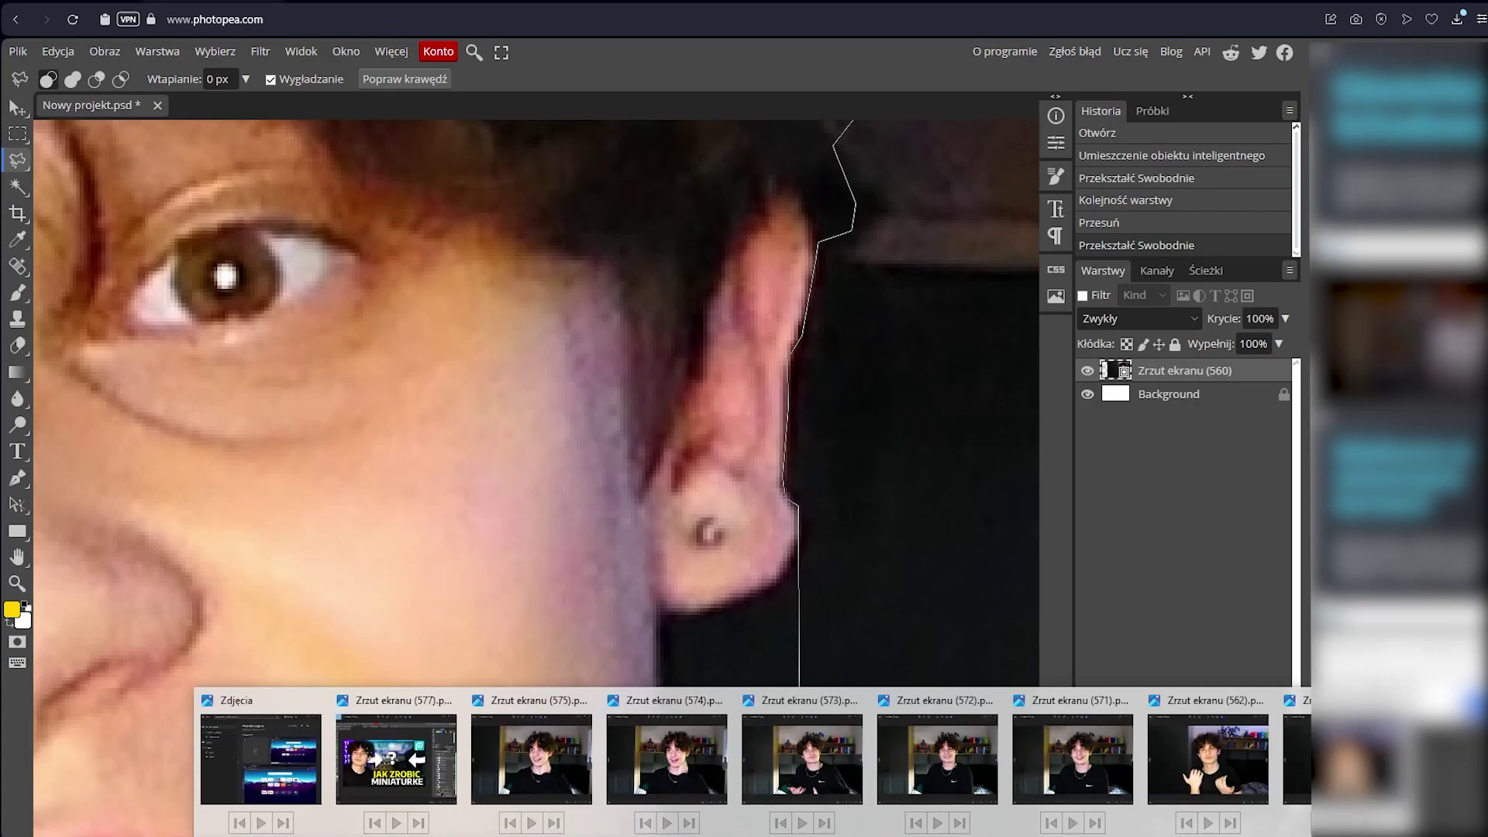
{"action": "left_click", "coordinate": [767, 518]}
{"action": "left_click", "coordinate": [729, 535]}
{"action": "left_click", "coordinate": [658, 548]}
{"action": "left_click", "coordinate": [663, 314]}
{"action": "left_click", "coordinate": [659, 412]}
{"action": "left_click", "coordinate": [614, 527]}
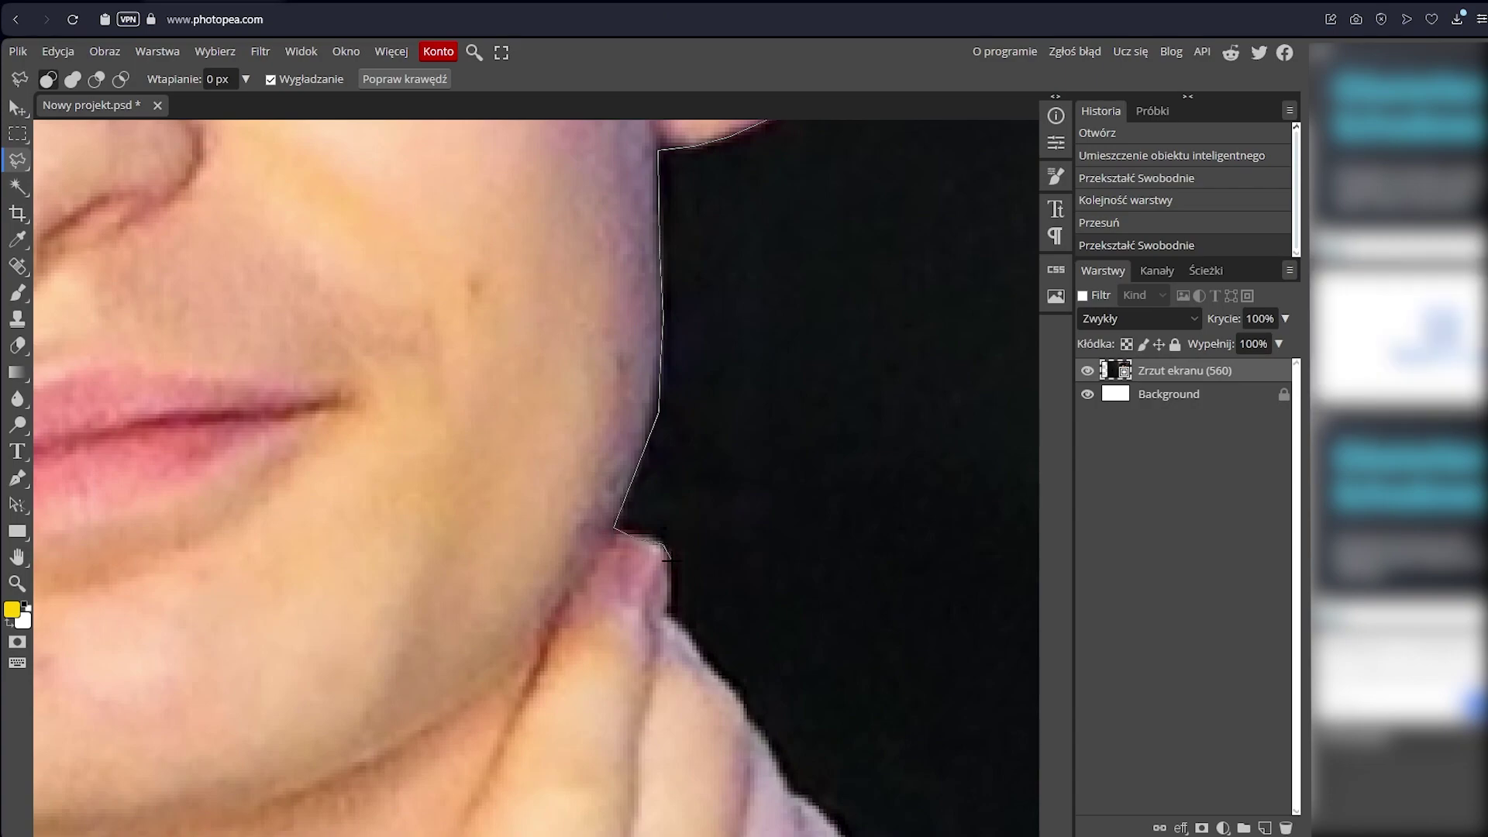
Trace the hand and right shoulder, run the outline below the photo, and close the lasso selection at its starting point.
{"action": "left_click", "coordinate": [663, 544]}
{"action": "left_click", "coordinate": [668, 604]}
{"action": "scroll", "coordinate": [668, 608], "scroll_direction": "down", "scroll_amount": 3}
{"action": "left_click", "coordinate": [702, 423]}
{"action": "scroll", "coordinate": [675, 514], "scroll_direction": "down", "scroll_amount": 4}
{"action": "scroll", "coordinate": [689, 502], "scroll_direction": "up", "scroll_amount": 3}
{"action": "left_click", "coordinate": [742, 529]}
{"action": "scroll", "coordinate": [1083, 486], "scroll_direction": "down", "scroll_amount": 2}
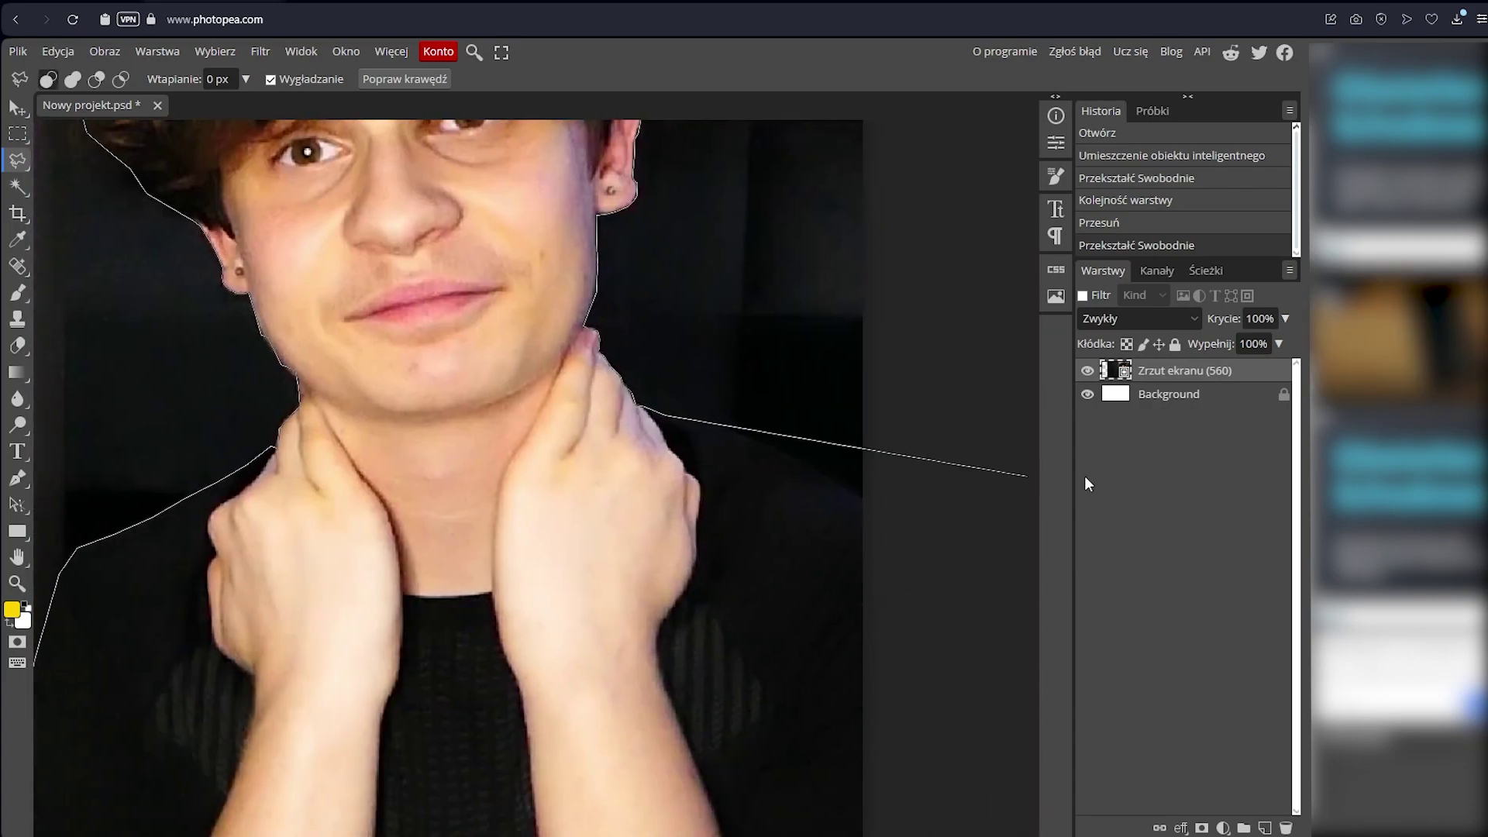
{"action": "scroll", "coordinate": [1006, 581], "scroll_direction": "up", "scroll_amount": 1}
{"action": "scroll", "coordinate": [93, 697], "scroll_direction": "up", "scroll_amount": 2}
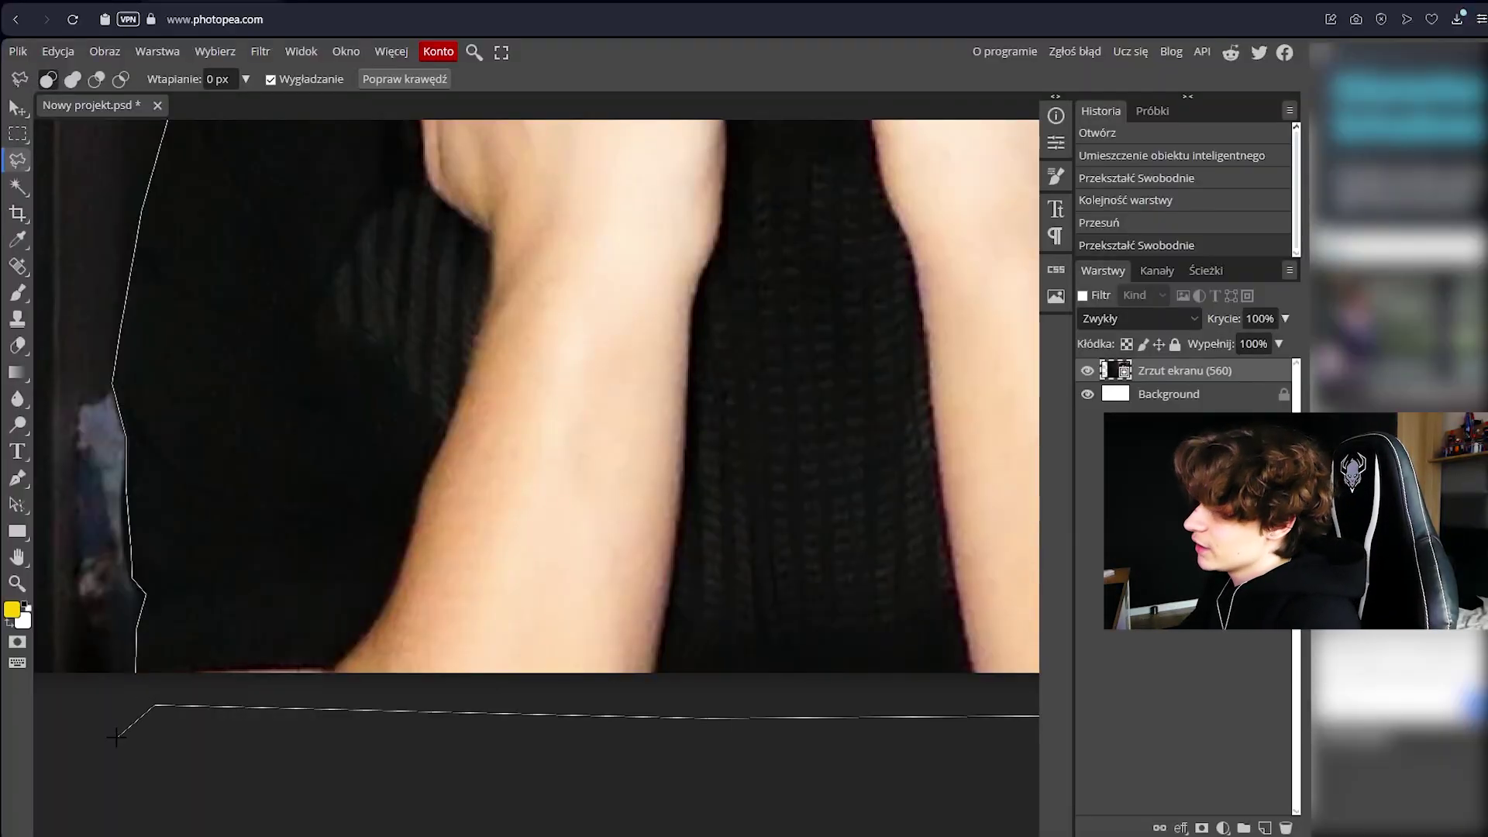
{"action": "double_click", "coordinate": [136, 677]}
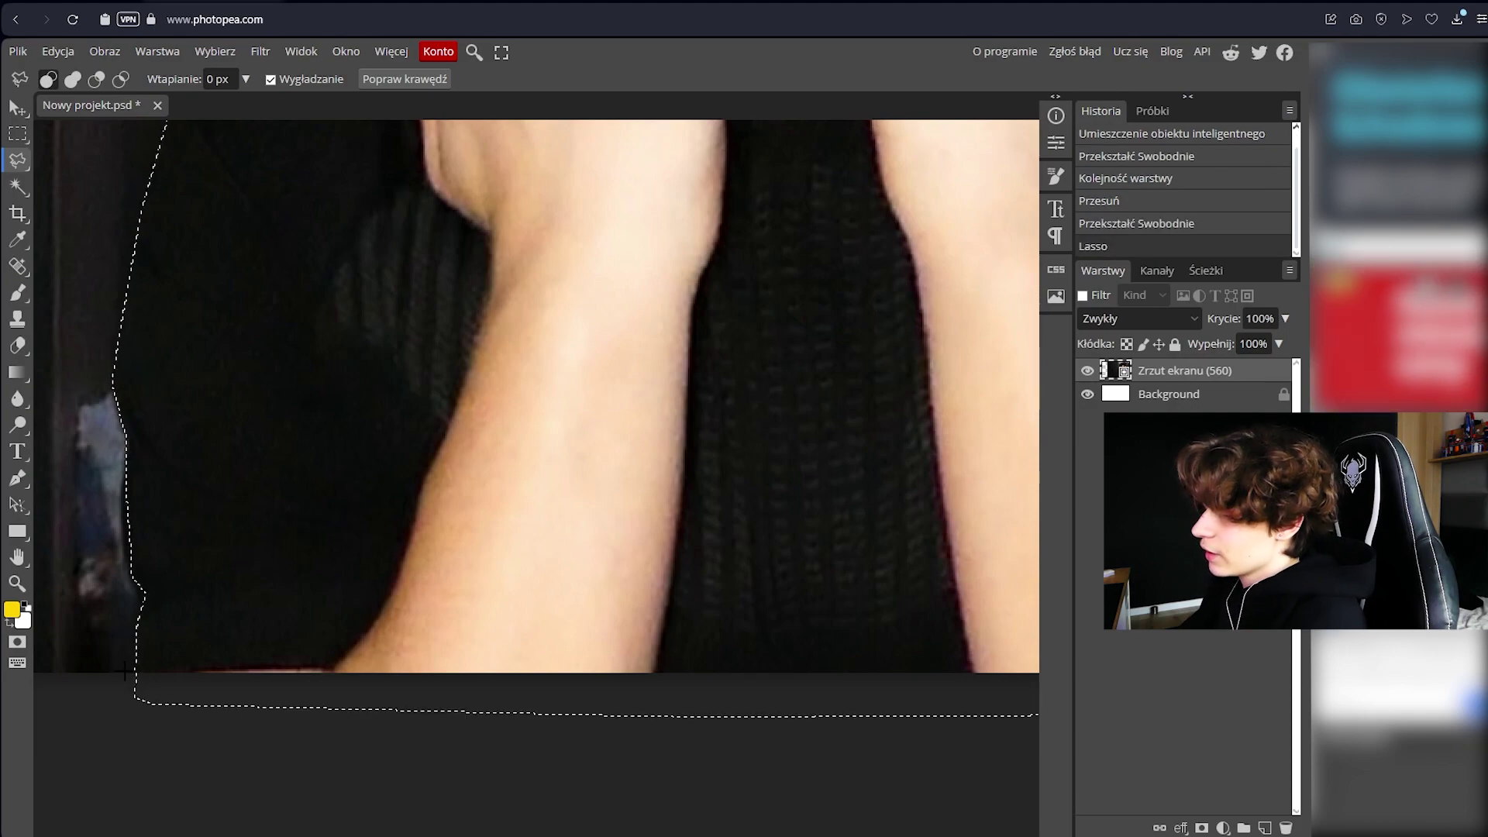
Copy the selected person from the photo onto a new layer.
{"action": "scroll", "coordinate": [426, 351], "scroll_direction": "down", "scroll_amount": 3}
{"action": "scroll", "coordinate": [502, 271], "scroll_direction": "up", "scroll_amount": 4}
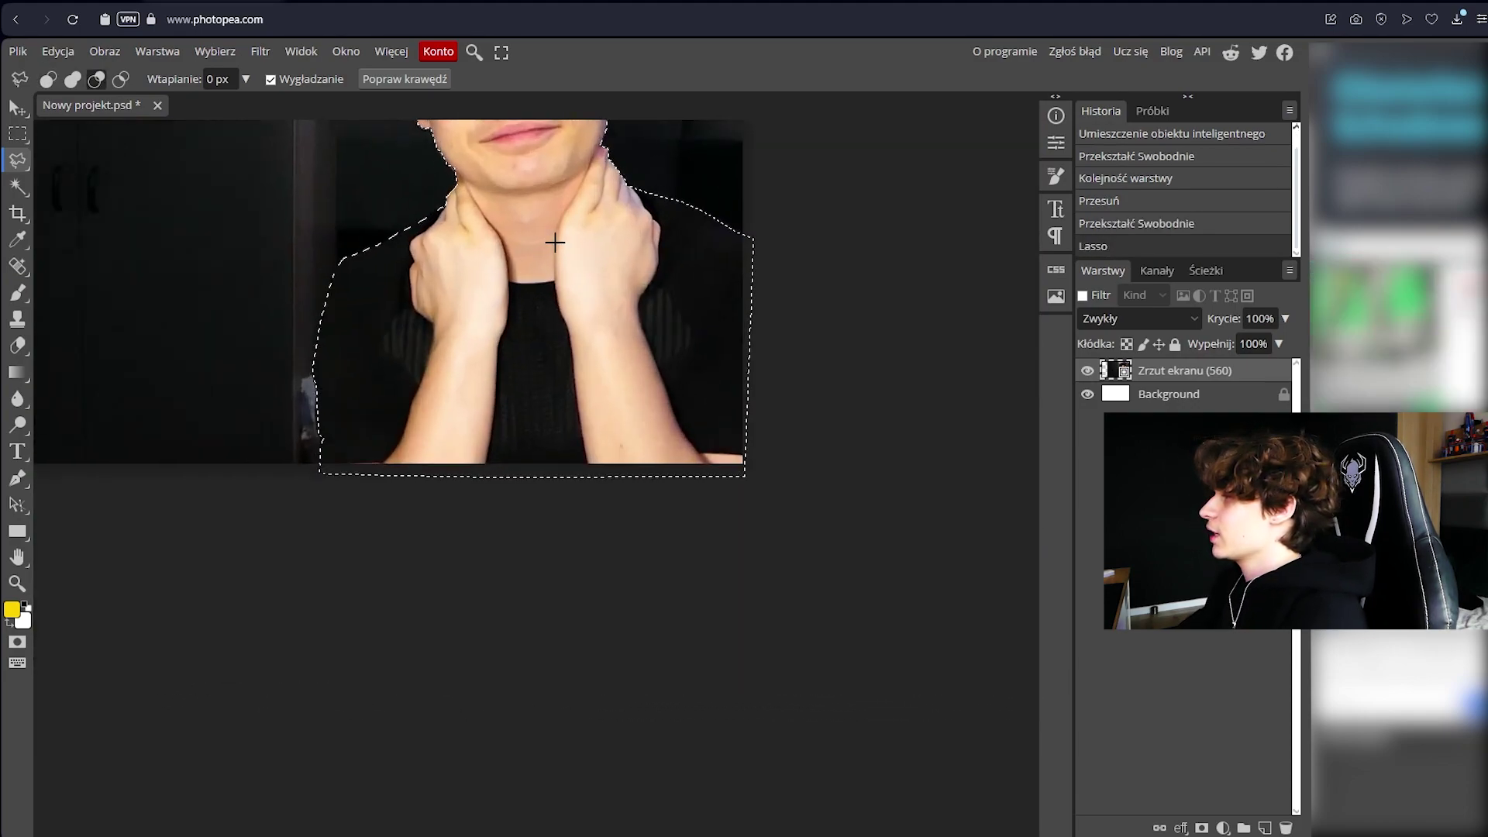
{"action": "scroll", "coordinate": [502, 271], "scroll_direction": "down", "scroll_amount": 1}
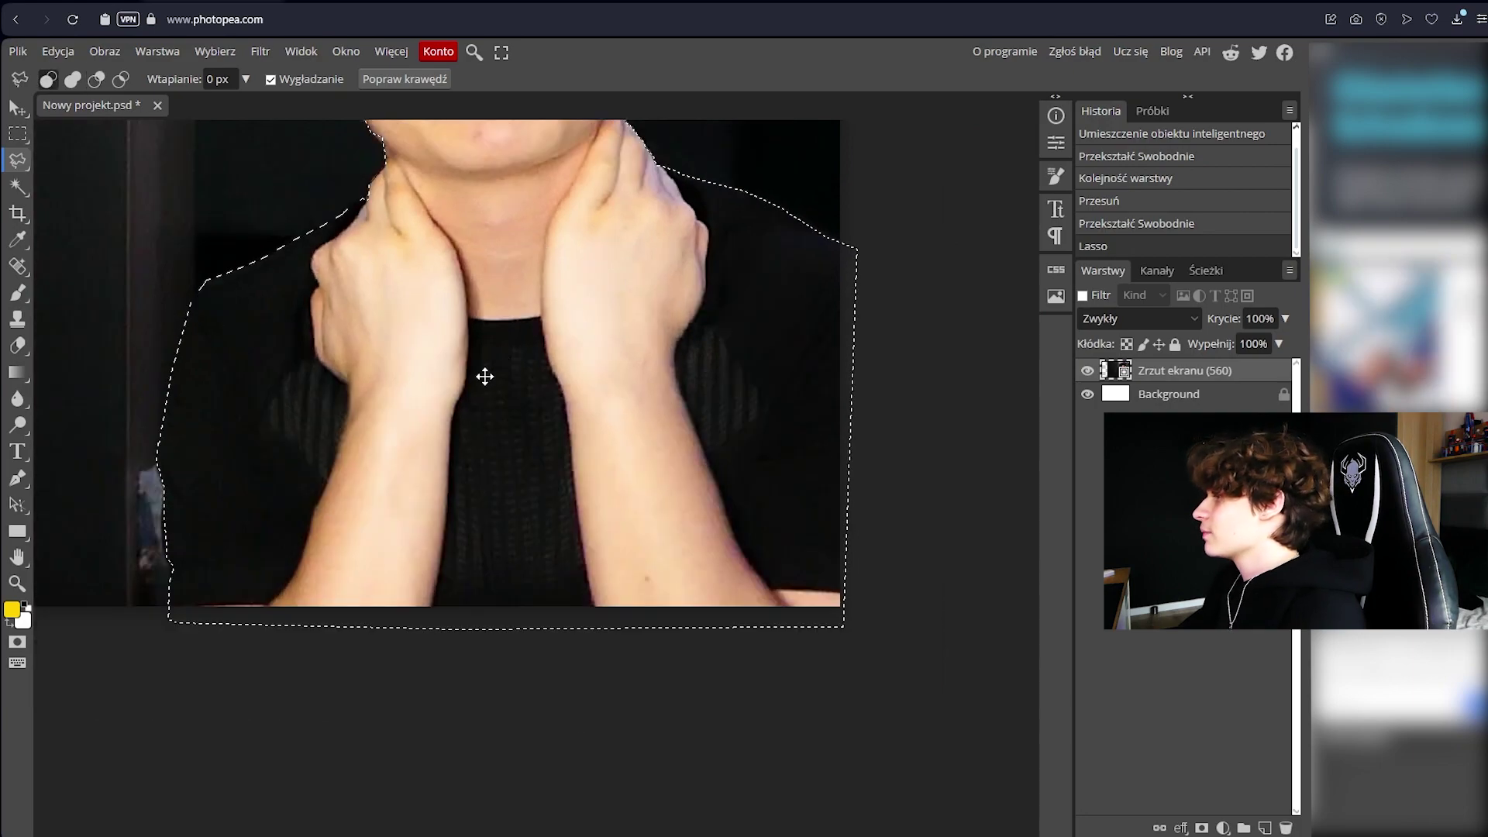
{"action": "right_click", "coordinate": [485, 376]}
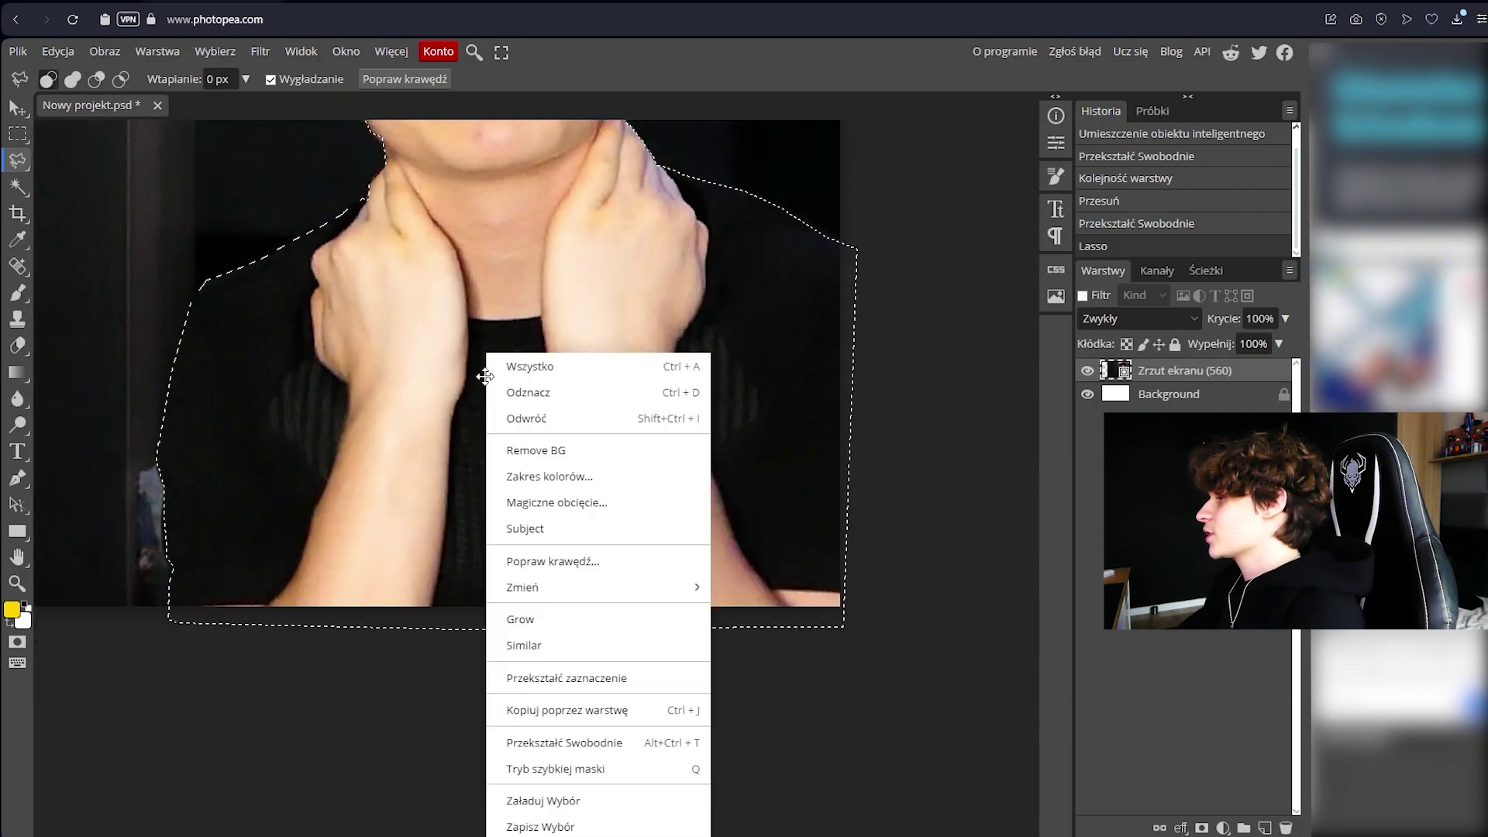
{"action": "left_click", "coordinate": [587, 710]}
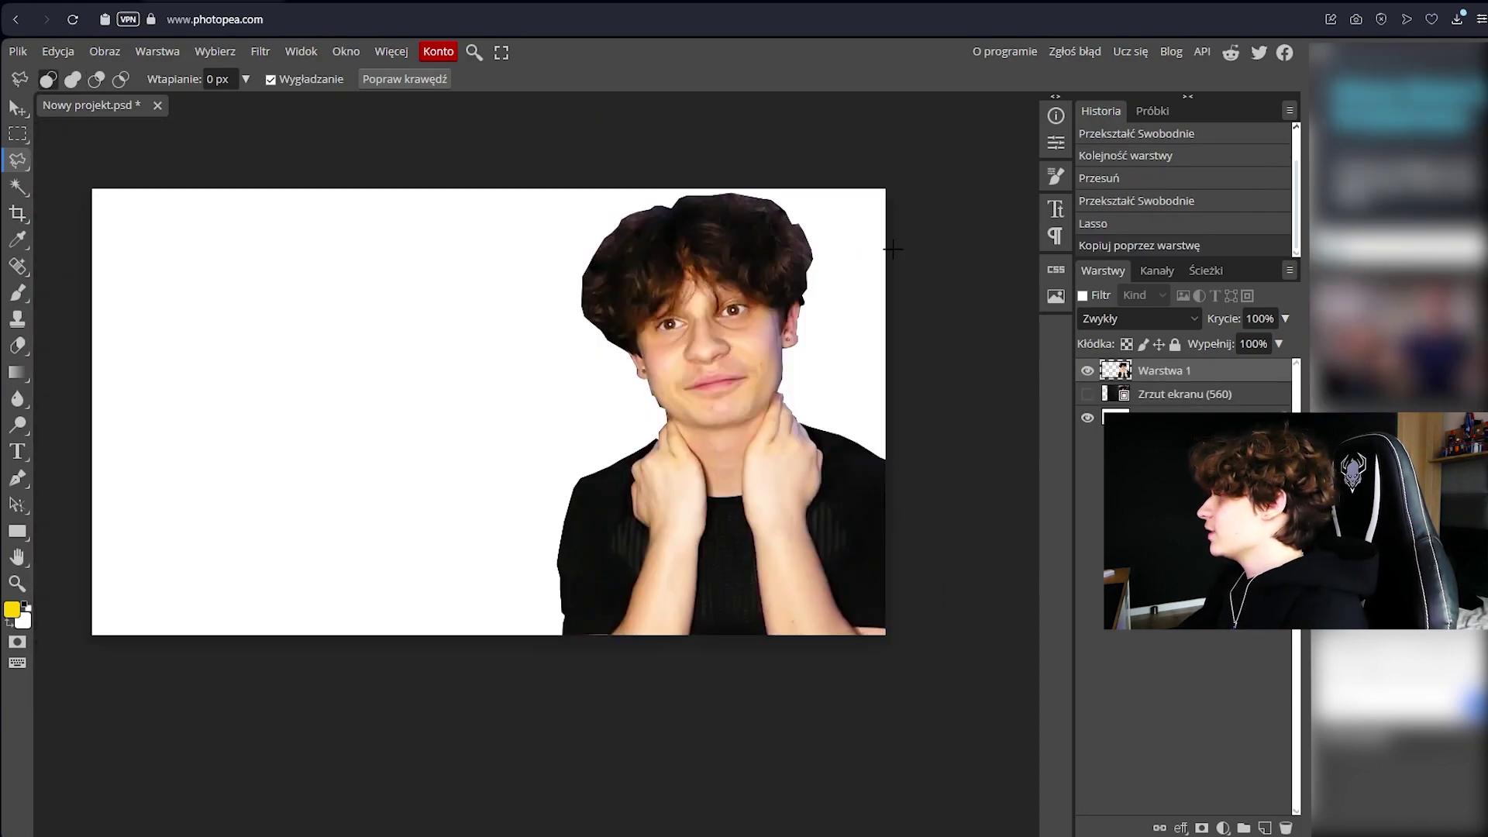
Toggle the Zrzut ekranu (560) layer's visibility to inspect the cutout alone, leaving the photo layer shown.
{"action": "left_click", "coordinate": [1088, 396]}
{"action": "left_click", "coordinate": [1089, 396]}
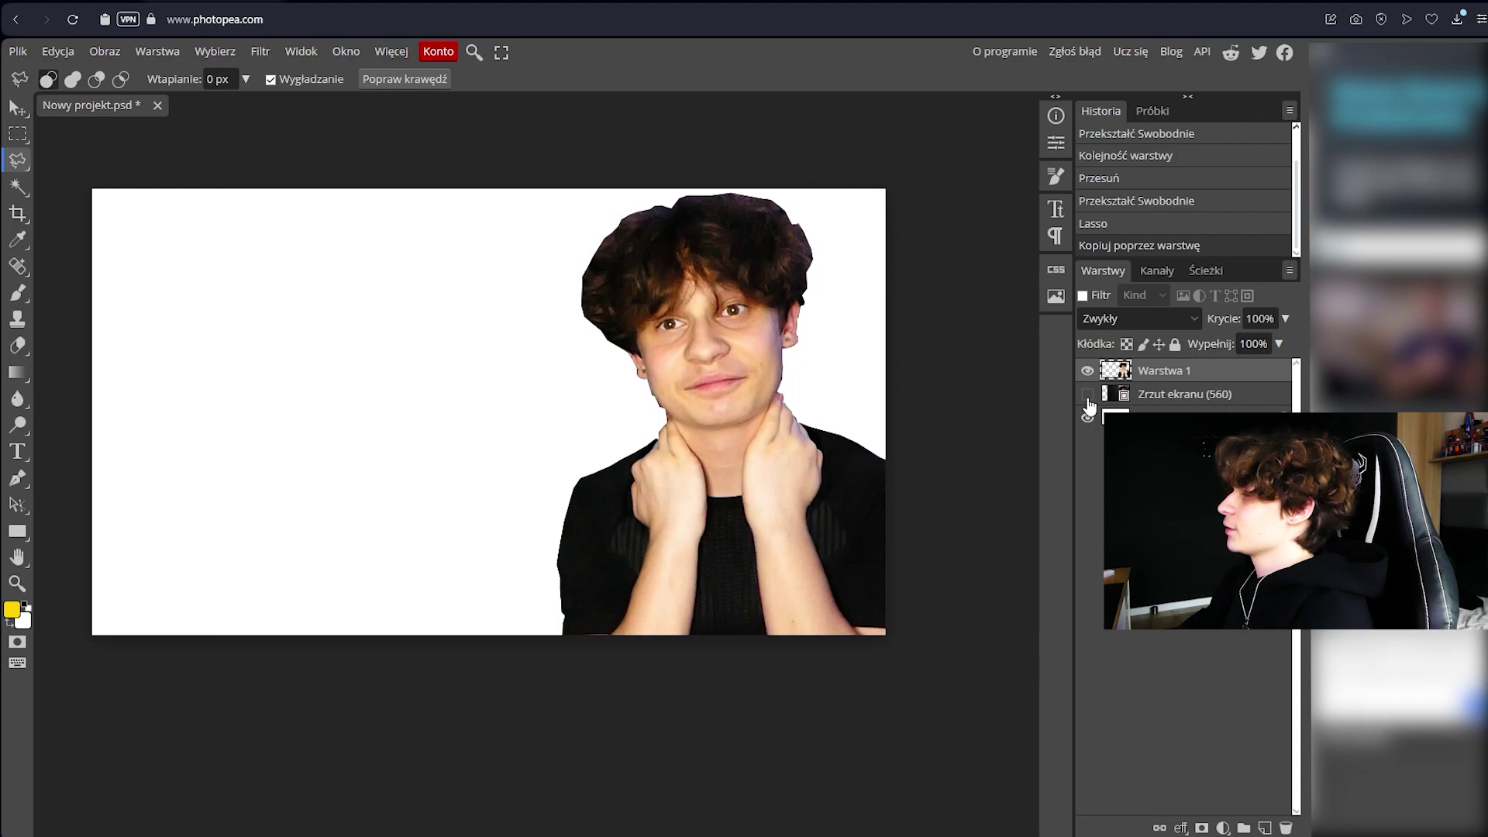
{"action": "left_click", "coordinate": [1089, 395]}
{"action": "left_click", "coordinate": [1088, 395]}
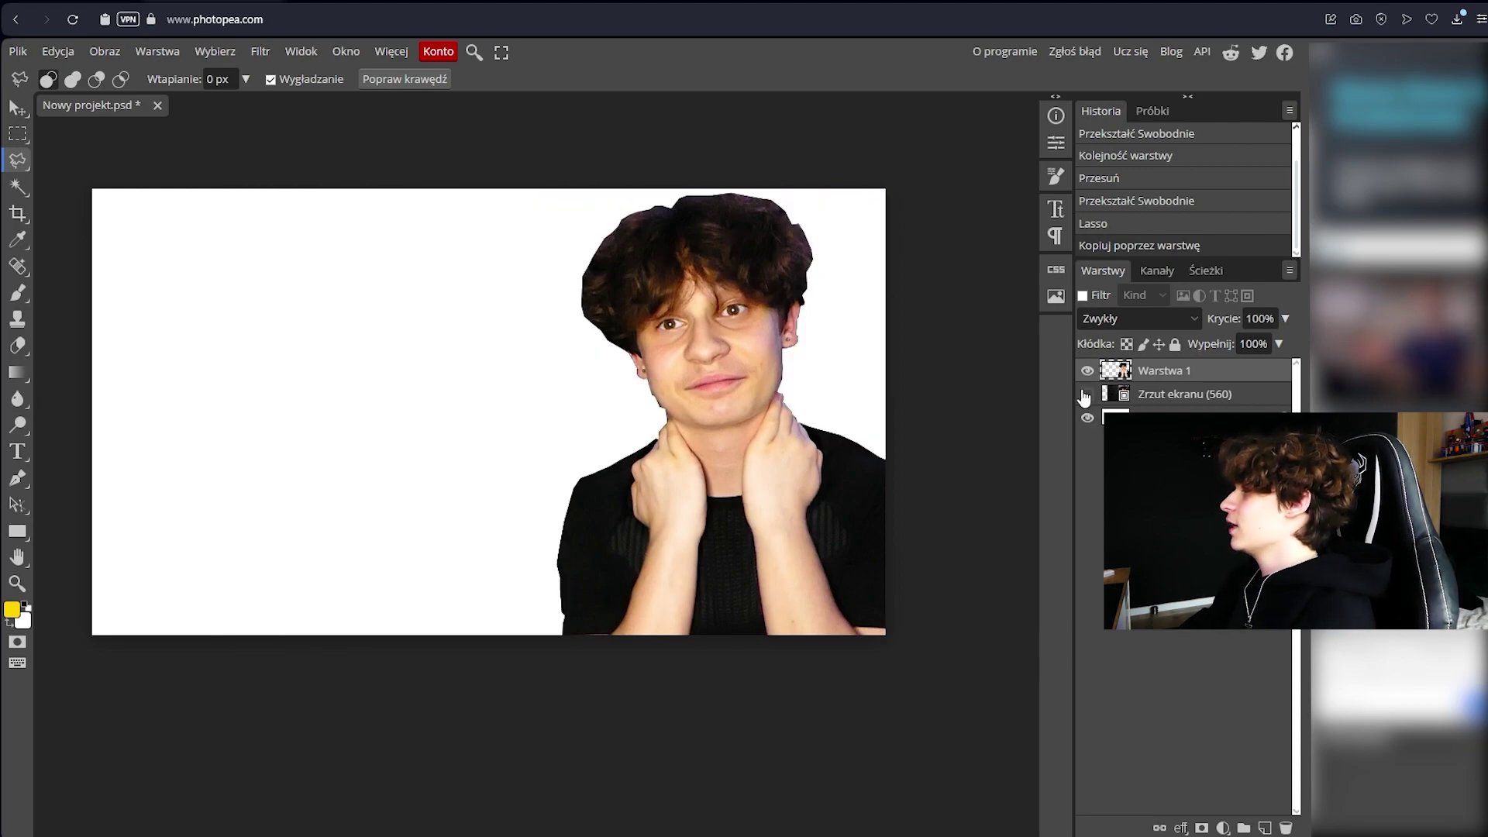
{"action": "left_click", "coordinate": [1088, 394]}
Move the Zrzut ekranu (560) photo sideways behind the cutout and enlarge it to about 162.59% so its bookshelf area fills the canvas.
{"action": "left_click", "coordinate": [1163, 401]}
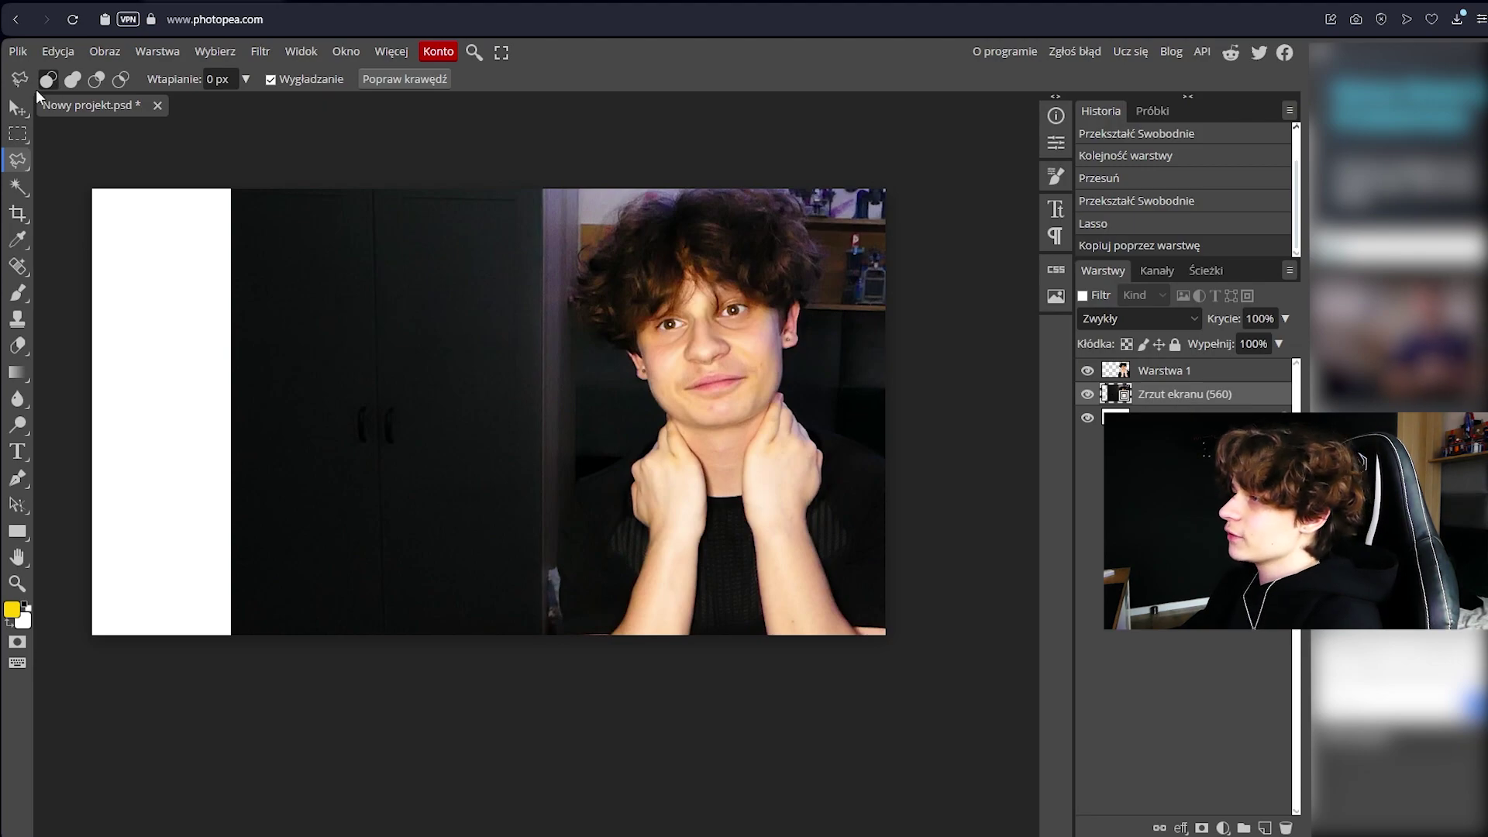
{"action": "left_click", "coordinate": [22, 114]}
{"action": "left_click_drag", "start_coordinate": [417, 293], "coordinate": [185, 295]}
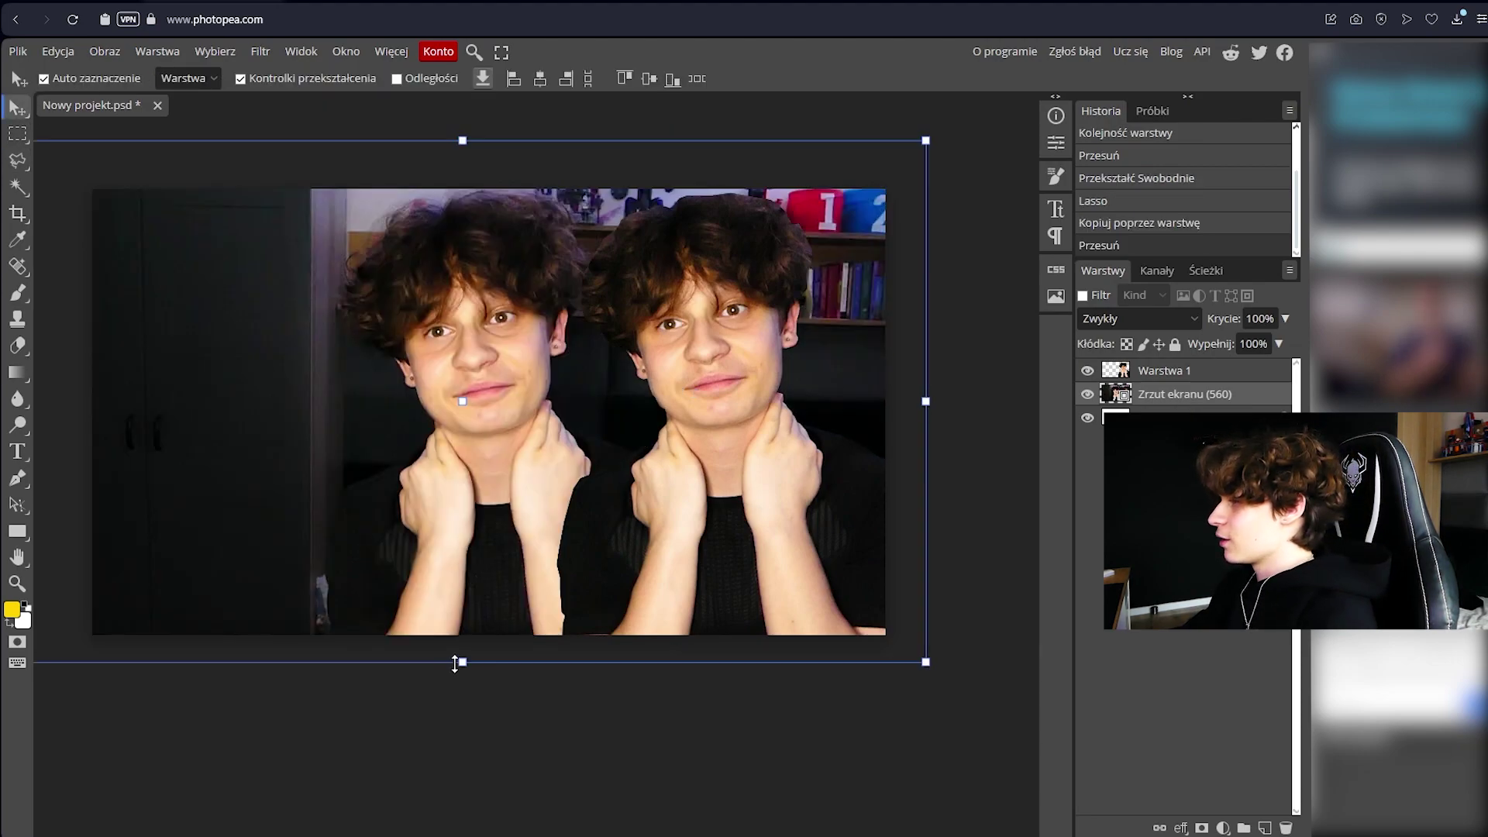
{"action": "left_click_drag", "start_coordinate": [455, 664], "coordinate": [491, 836]}
{"action": "left_click_drag", "start_coordinate": [612, 613], "coordinate": [412, 570]}
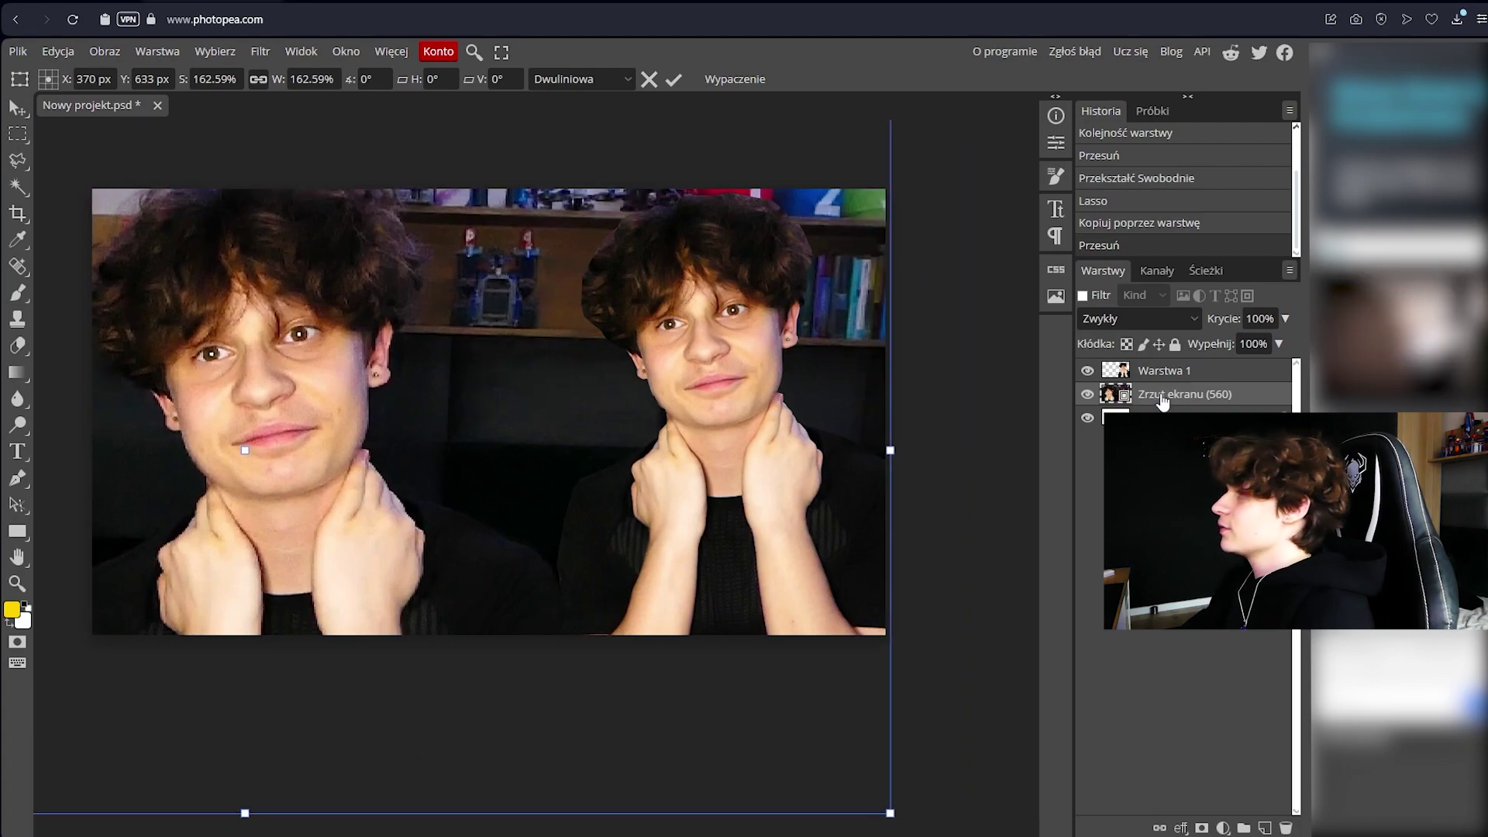
{"action": "key", "text": "Return"}
Apply a Gaussian blur (Rozmycie Gaussowskie) with a 17 px radius to the background photo.
{"action": "left_click", "coordinate": [261, 51]}
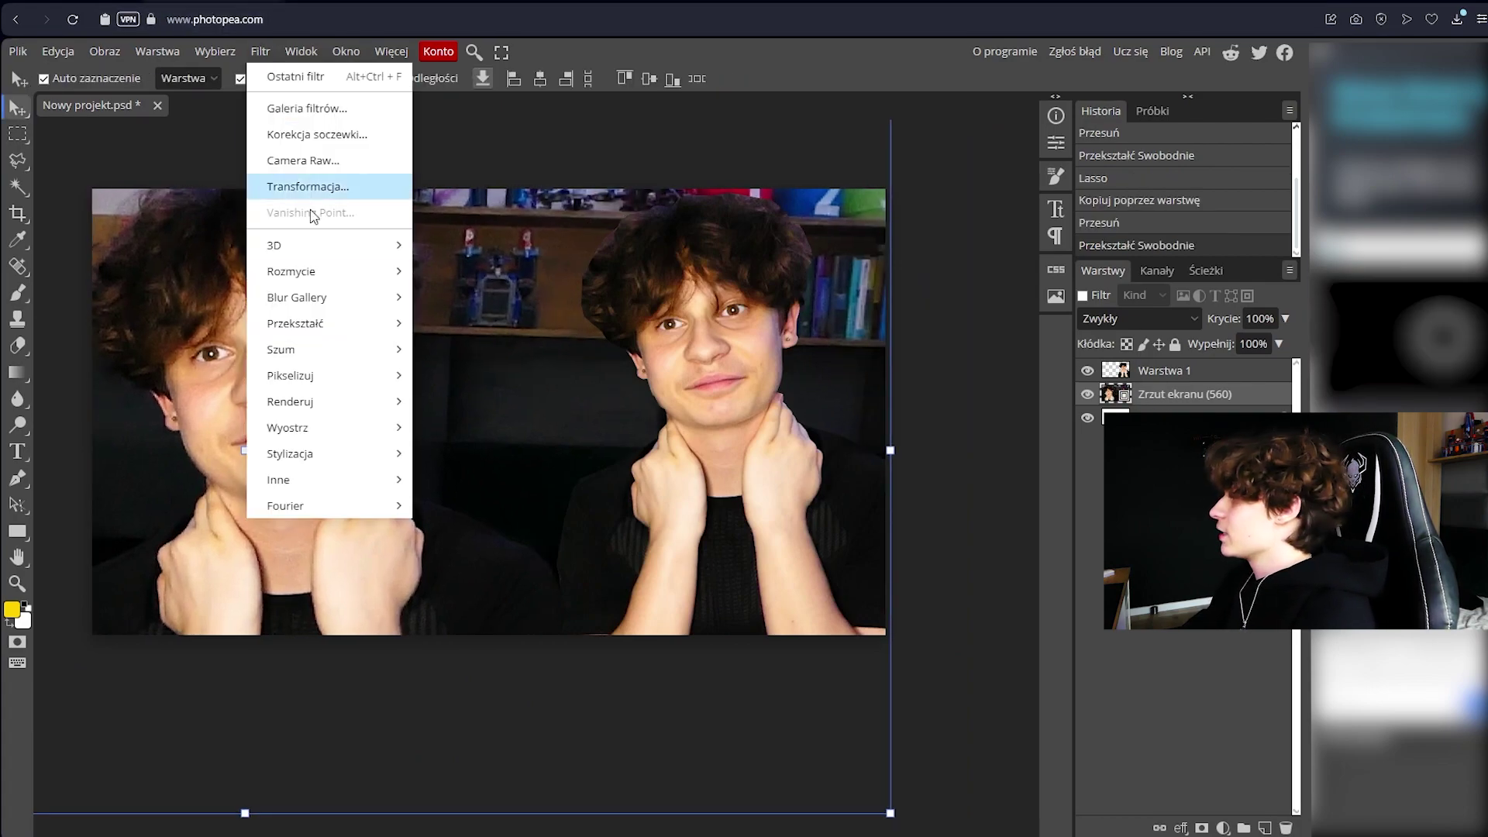
{"action": "mouse_move", "coordinate": [332, 303]}
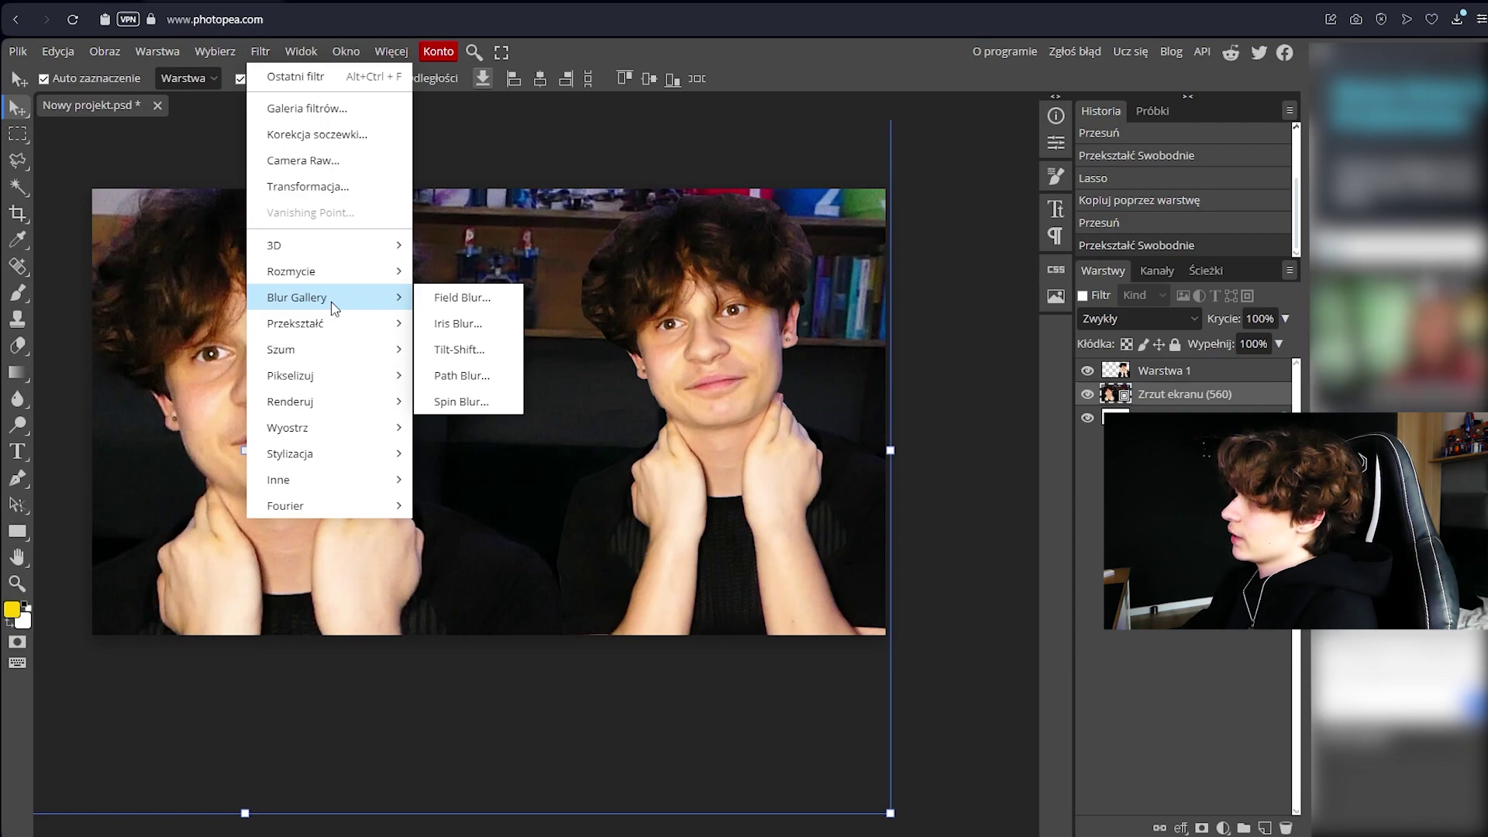
{"action": "mouse_move", "coordinate": [333, 273]}
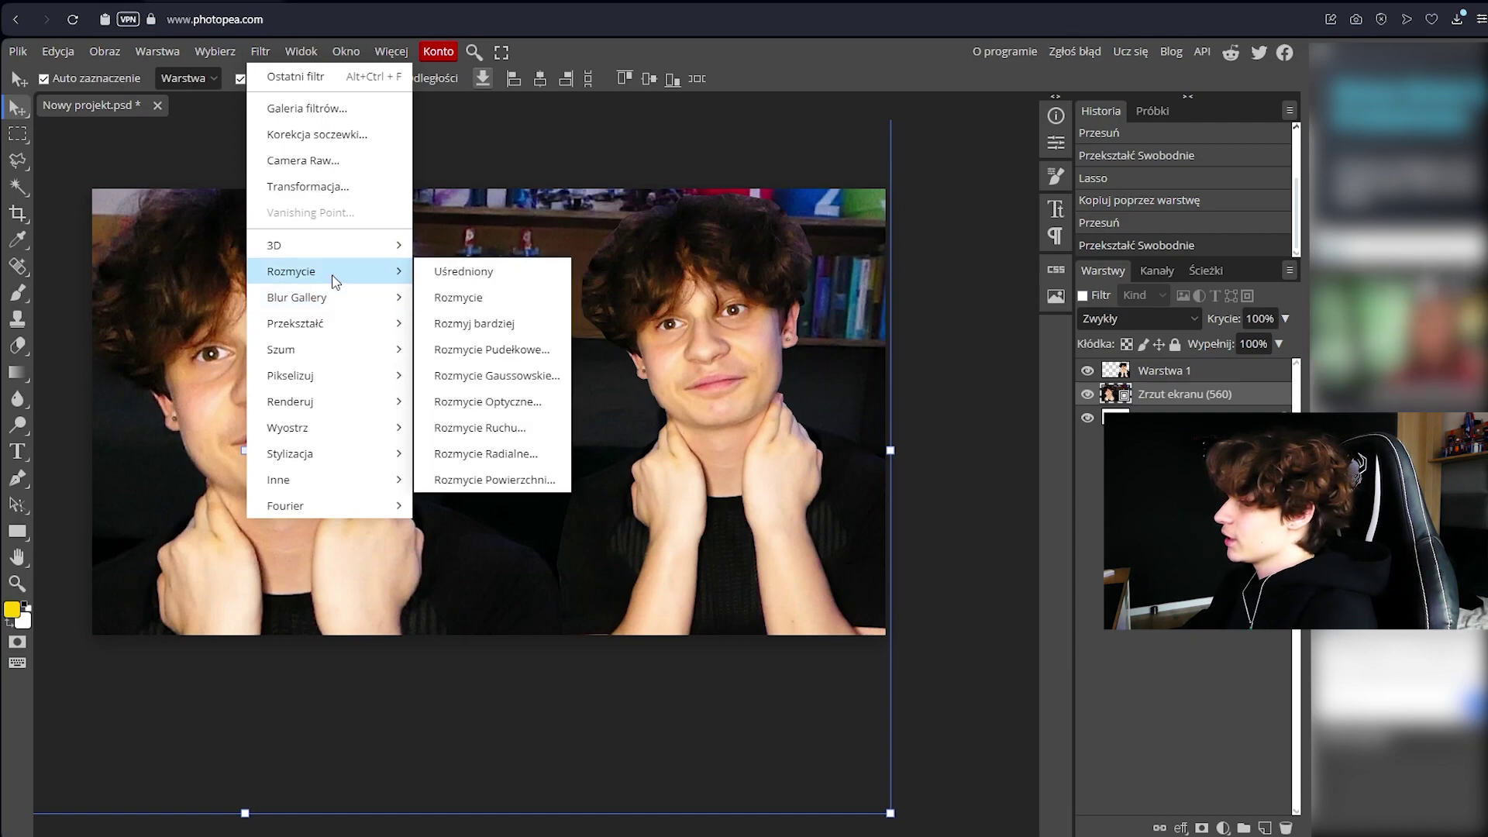
{"action": "left_click", "coordinate": [467, 377]}
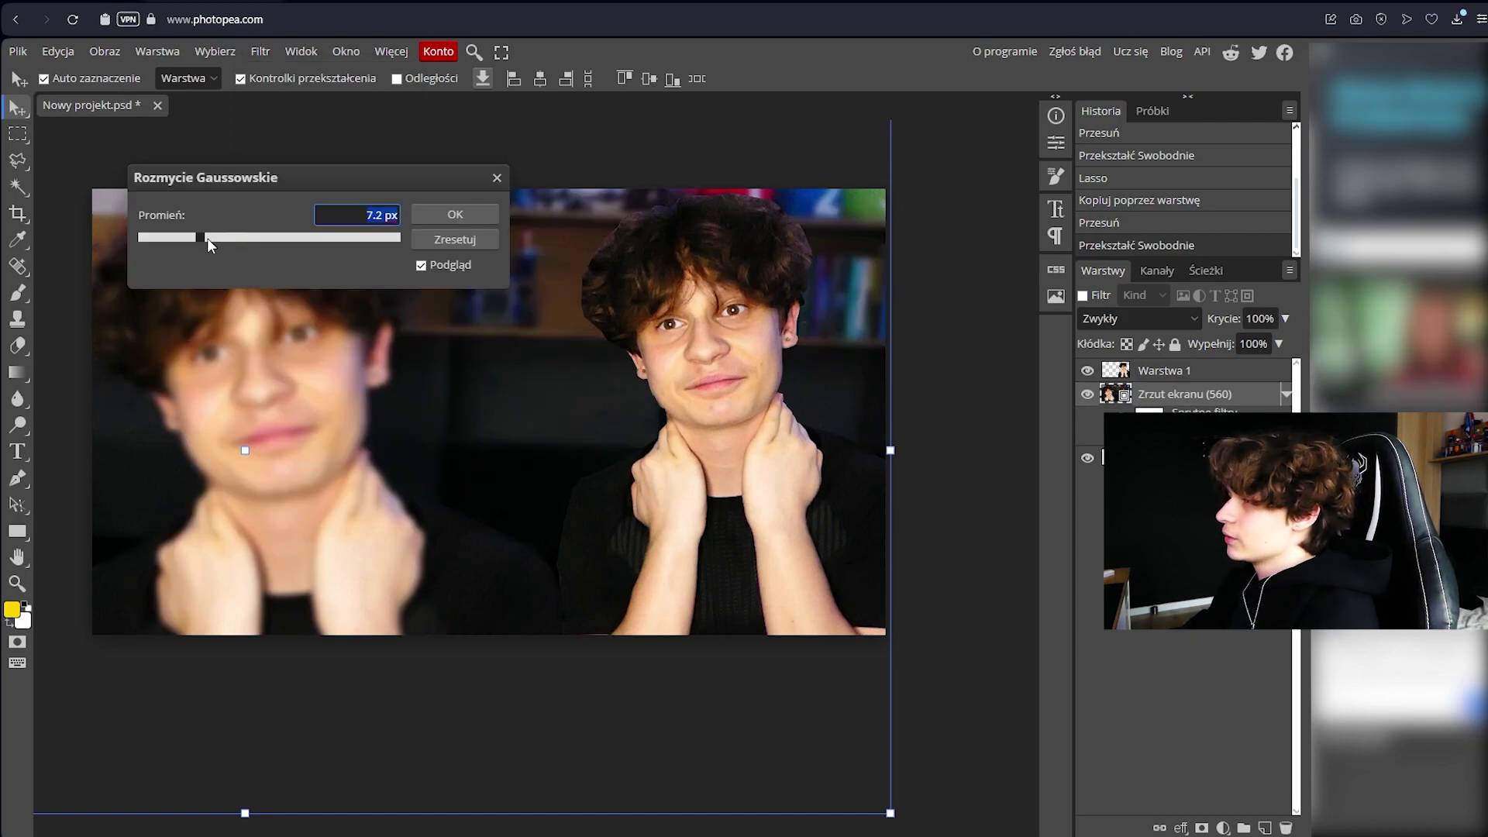
{"action": "left_click_drag", "start_coordinate": [207, 239], "coordinate": [220, 237]}
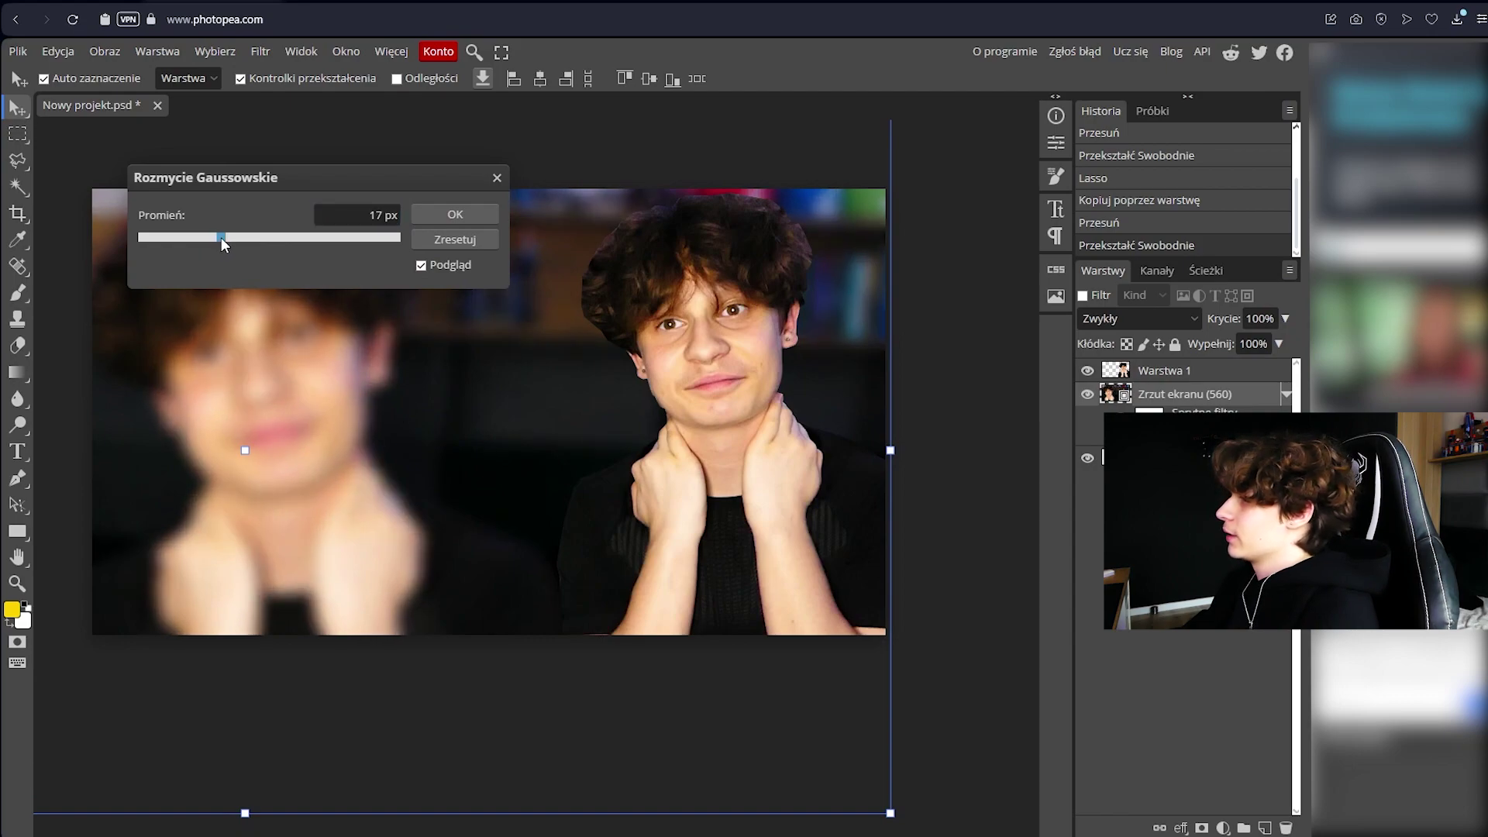
{"action": "left_click", "coordinate": [445, 215]}
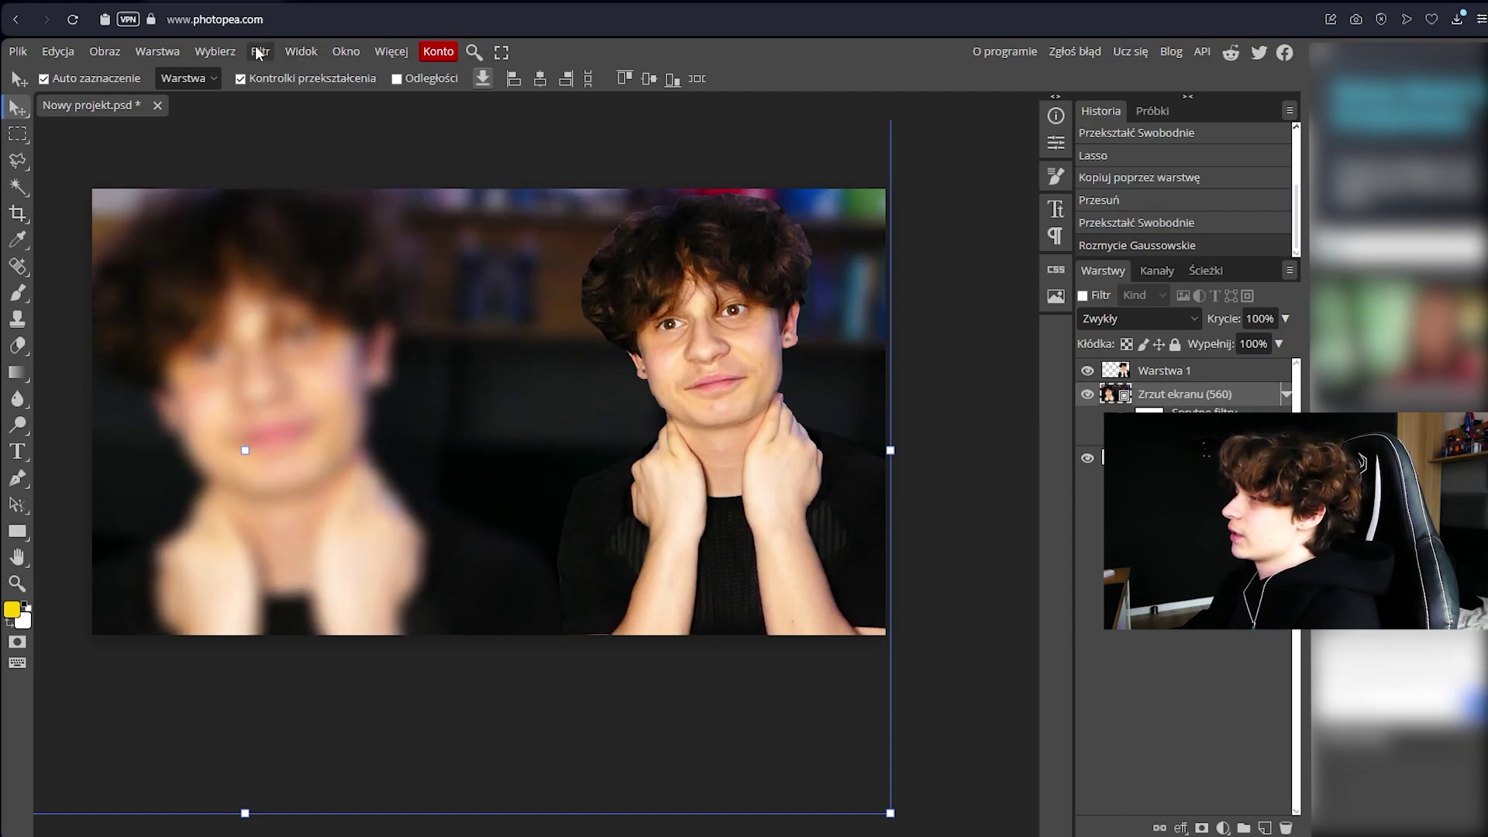
Apply a motion blur (Rozmycie Ruchu) at a 0° angle to the background photo, raising its distance above 24 px.
{"action": "left_click", "coordinate": [258, 52]}
{"action": "mouse_move", "coordinate": [347, 276]}
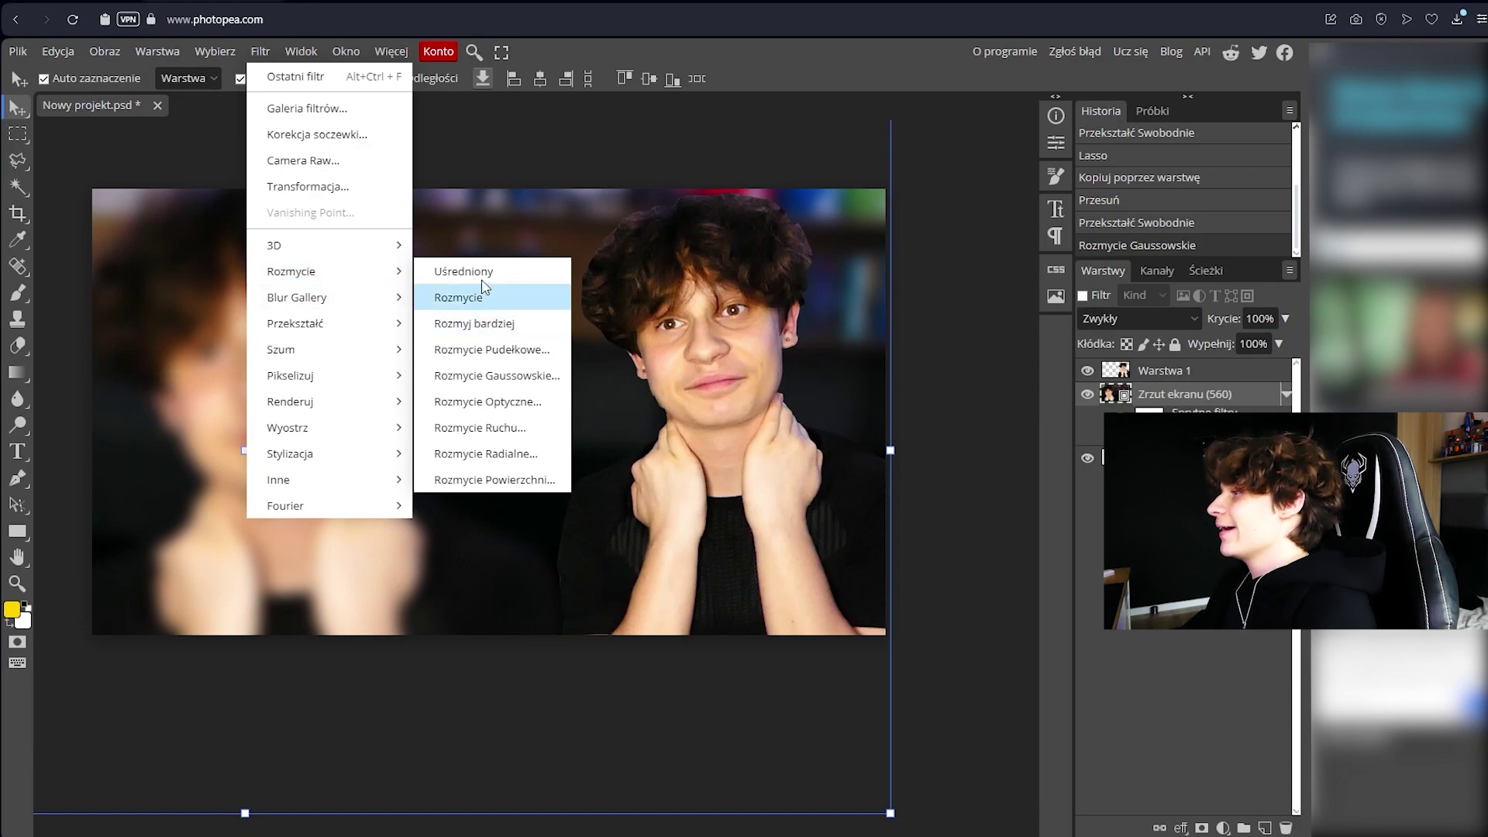
{"action": "left_click", "coordinate": [511, 428]}
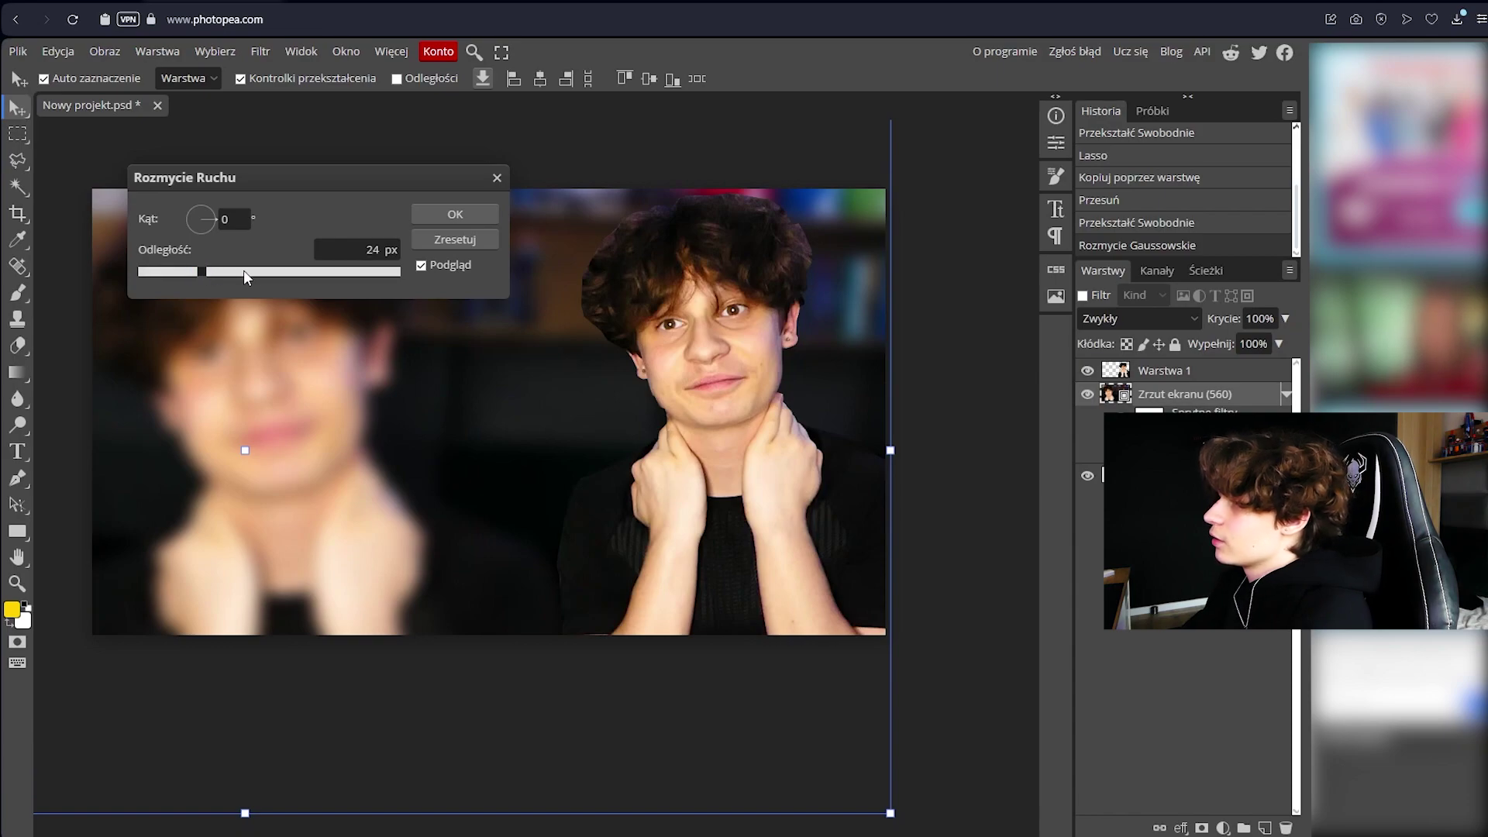
{"action": "left_click_drag", "start_coordinate": [244, 271], "coordinate": [297, 272]}
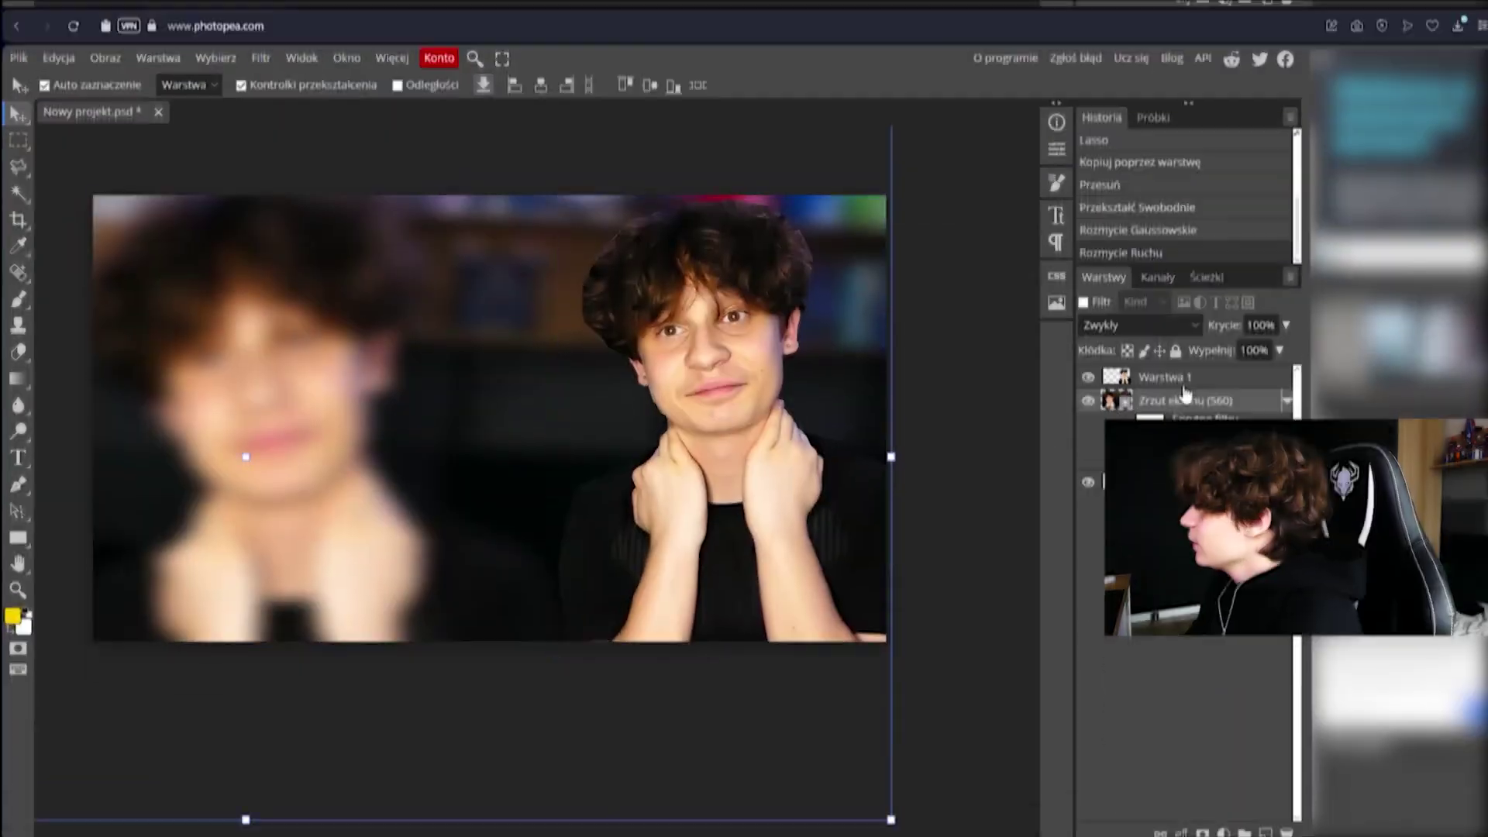
Add a Hue/Saturation (Barwa/Nasycenie) adjustment layer directly above the background photo and enable its Koloryzuj option.
{"action": "left_click", "coordinate": [1187, 397]}
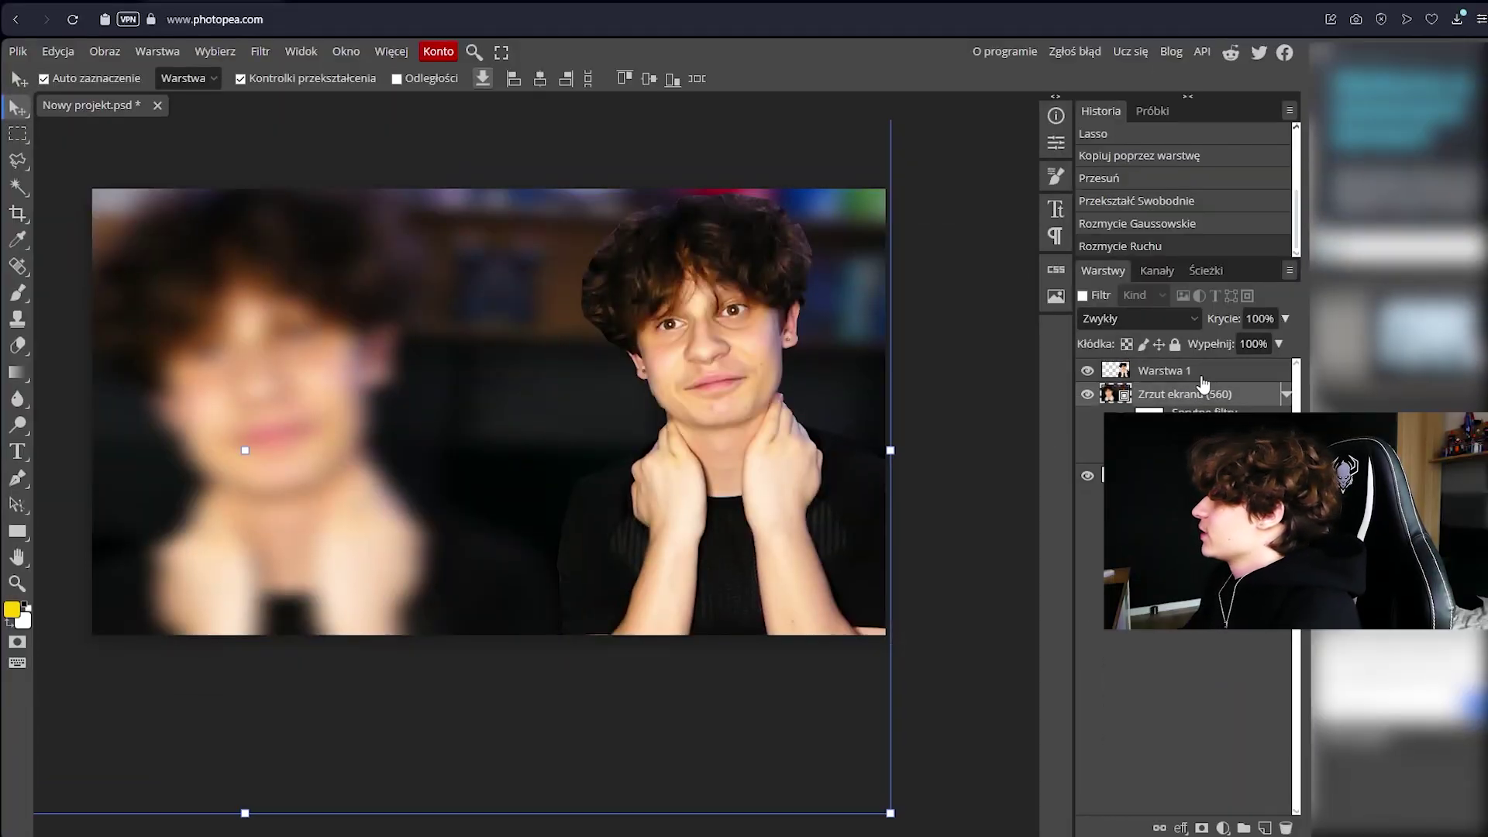
{"action": "left_click", "coordinate": [1201, 375]}
{"action": "left_click", "coordinate": [1194, 396]}
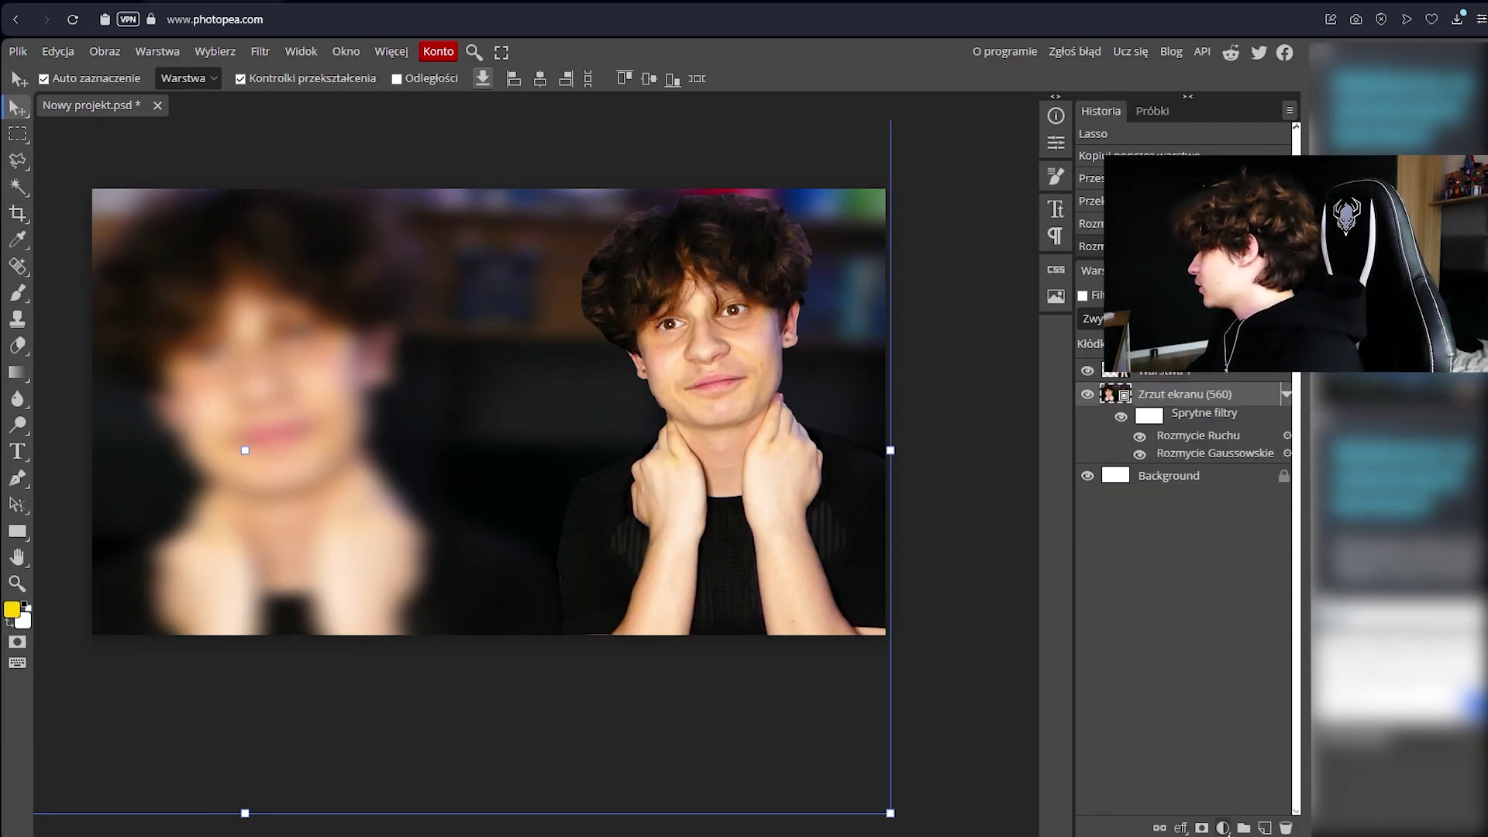
{"action": "left_click", "coordinate": [1223, 828]}
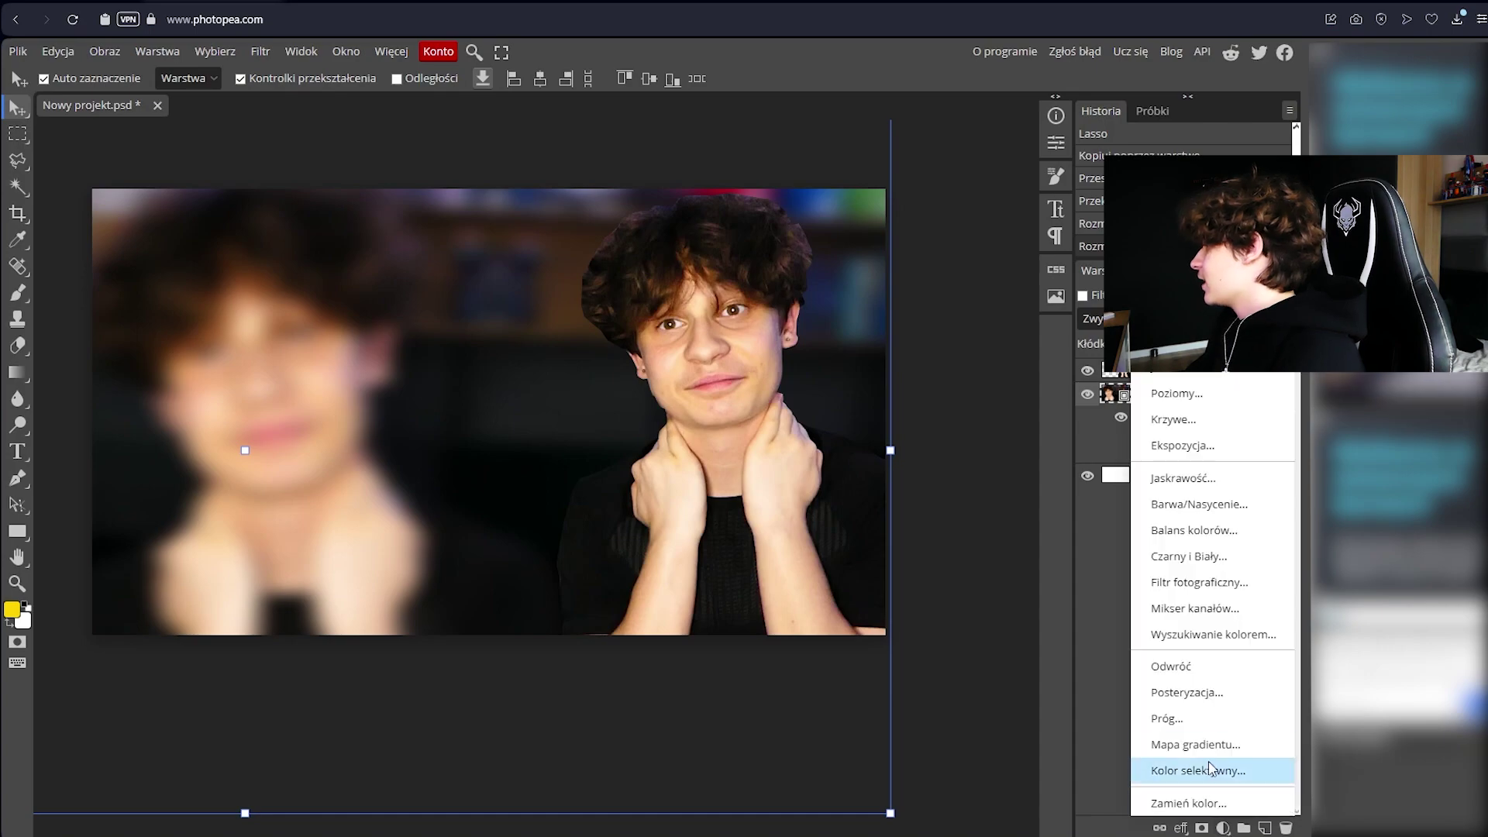
{"action": "left_click", "coordinate": [1191, 505]}
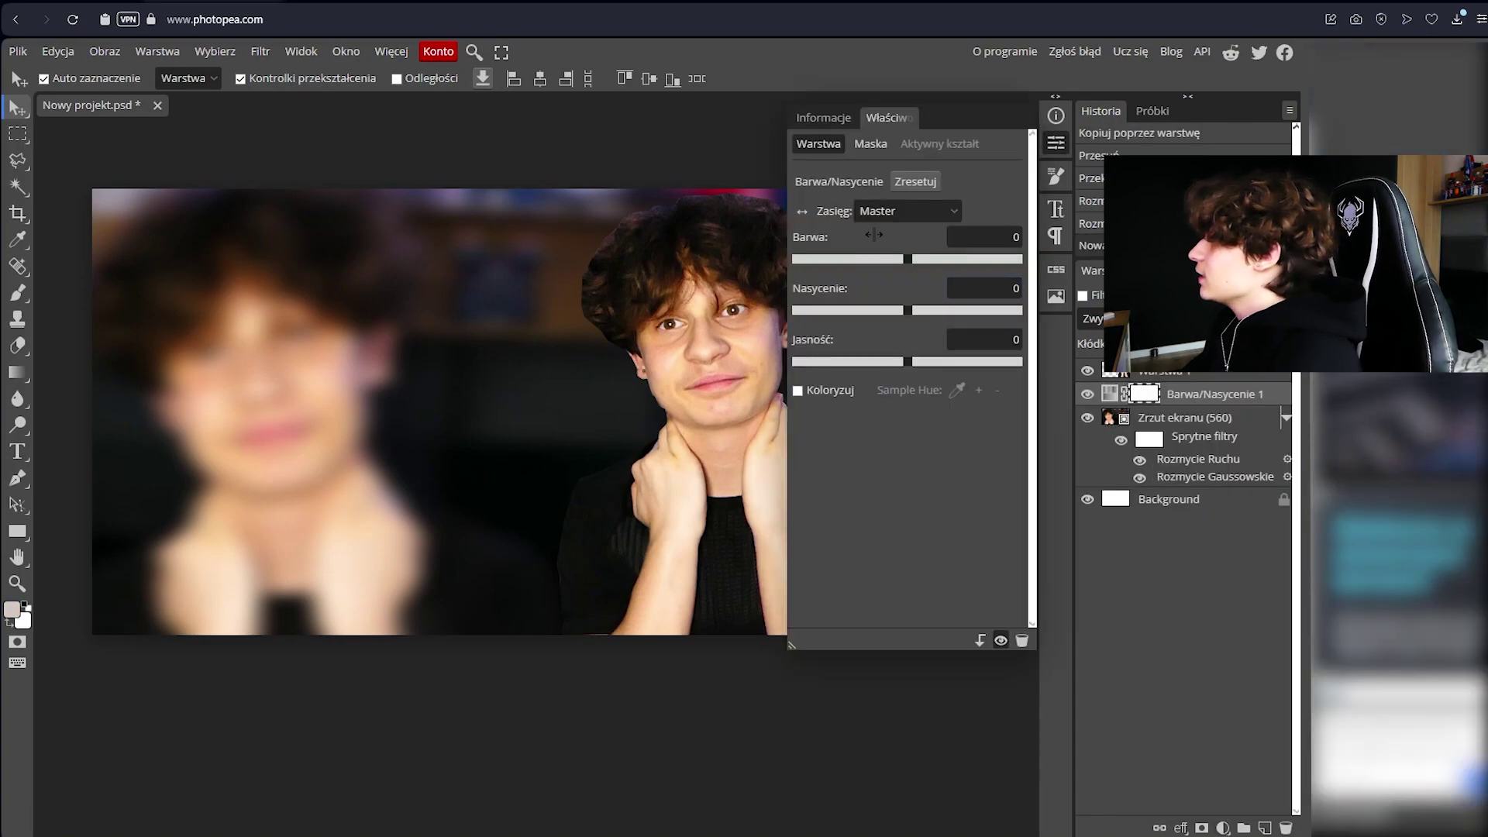
{"action": "left_click", "coordinate": [799, 392]}
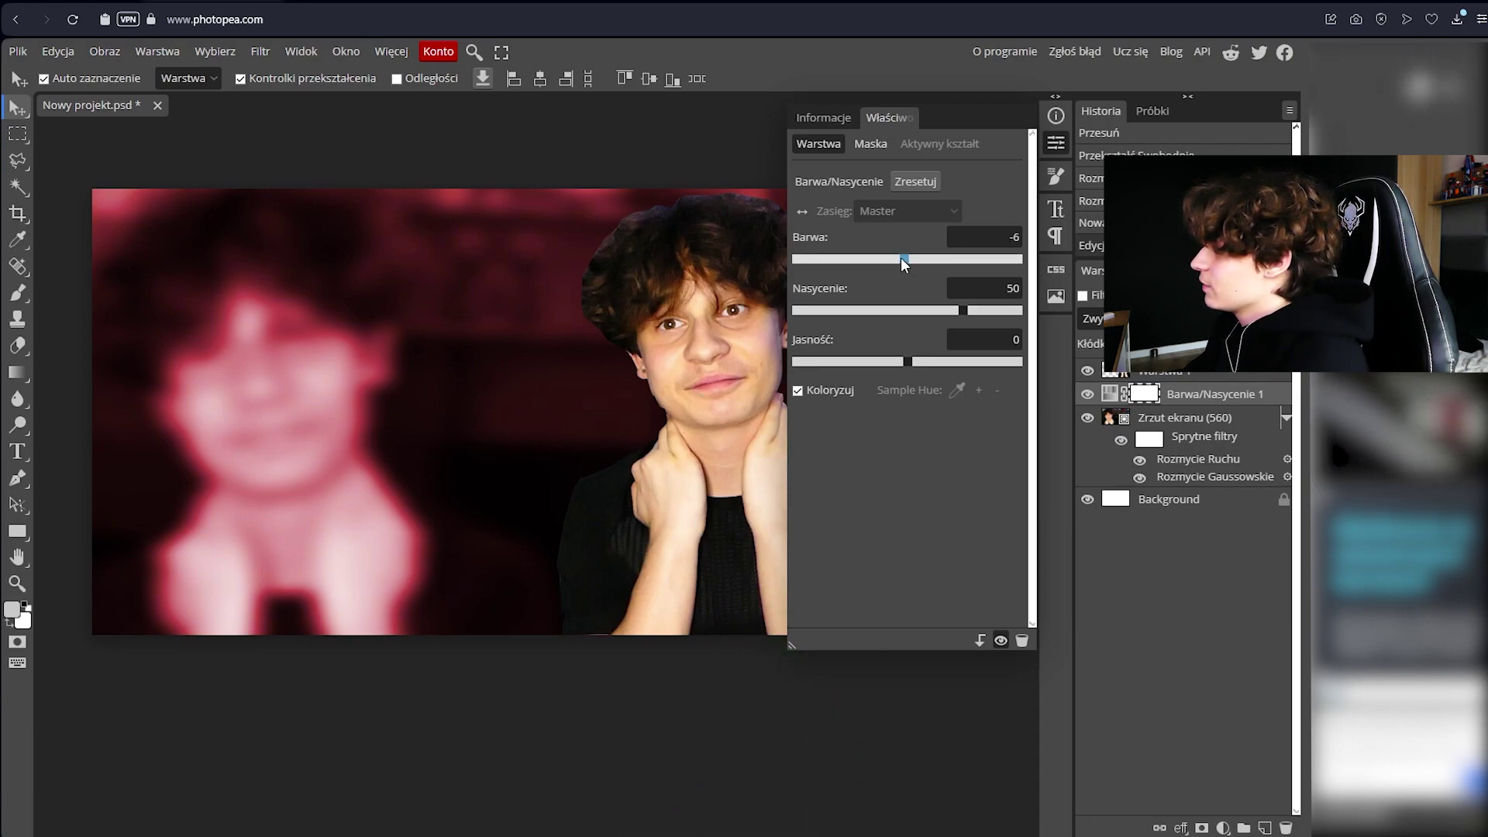
Tint the background blue by setting the adjustment's hue to -148, saturation to 100 and lightness to -15.
{"action": "left_click_drag", "start_coordinate": [902, 260], "coordinate": [825, 253]}
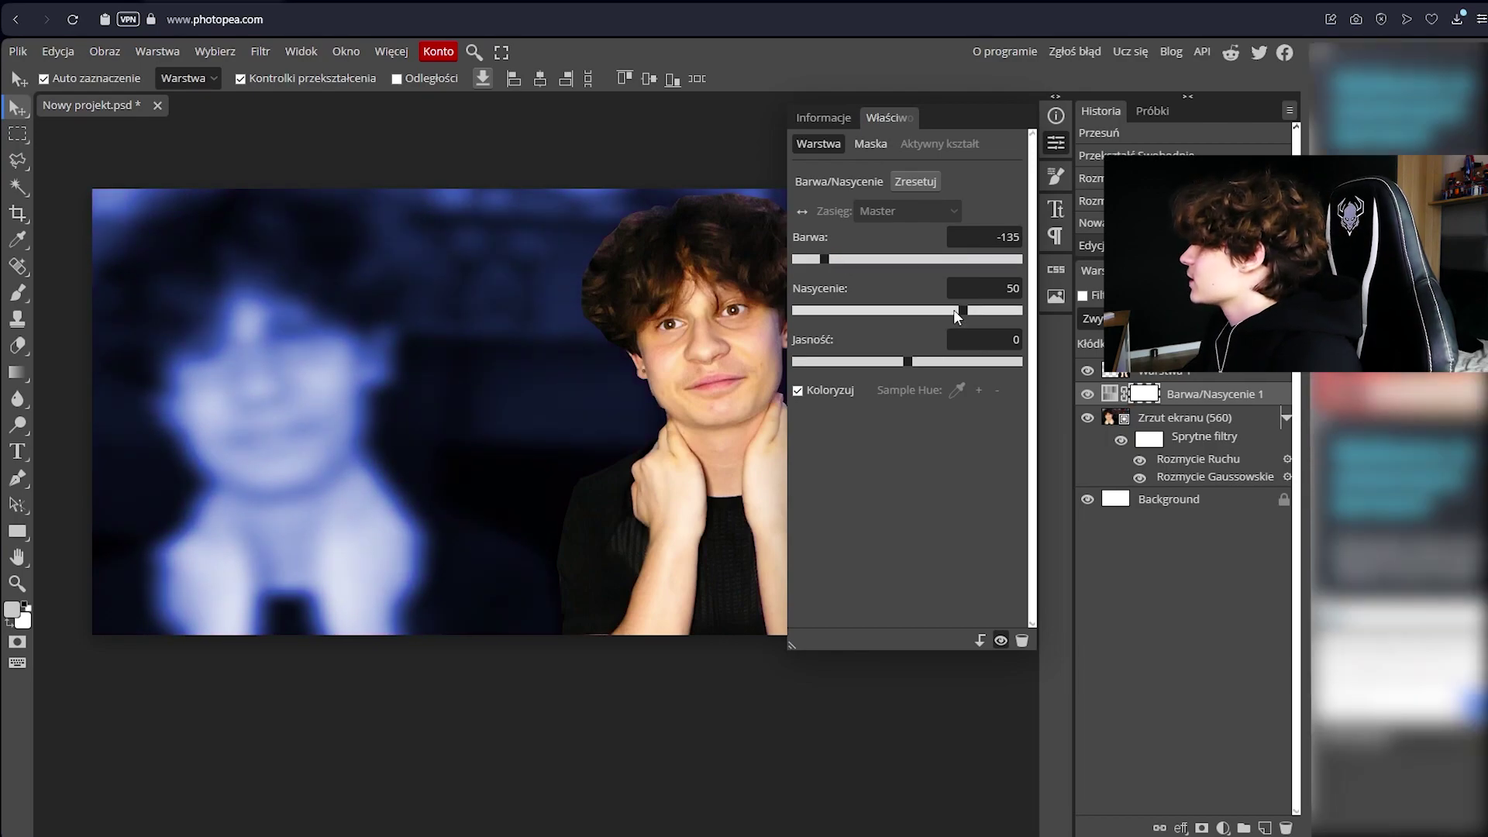
{"action": "left_click_drag", "start_coordinate": [953, 309], "coordinate": [1019, 304]}
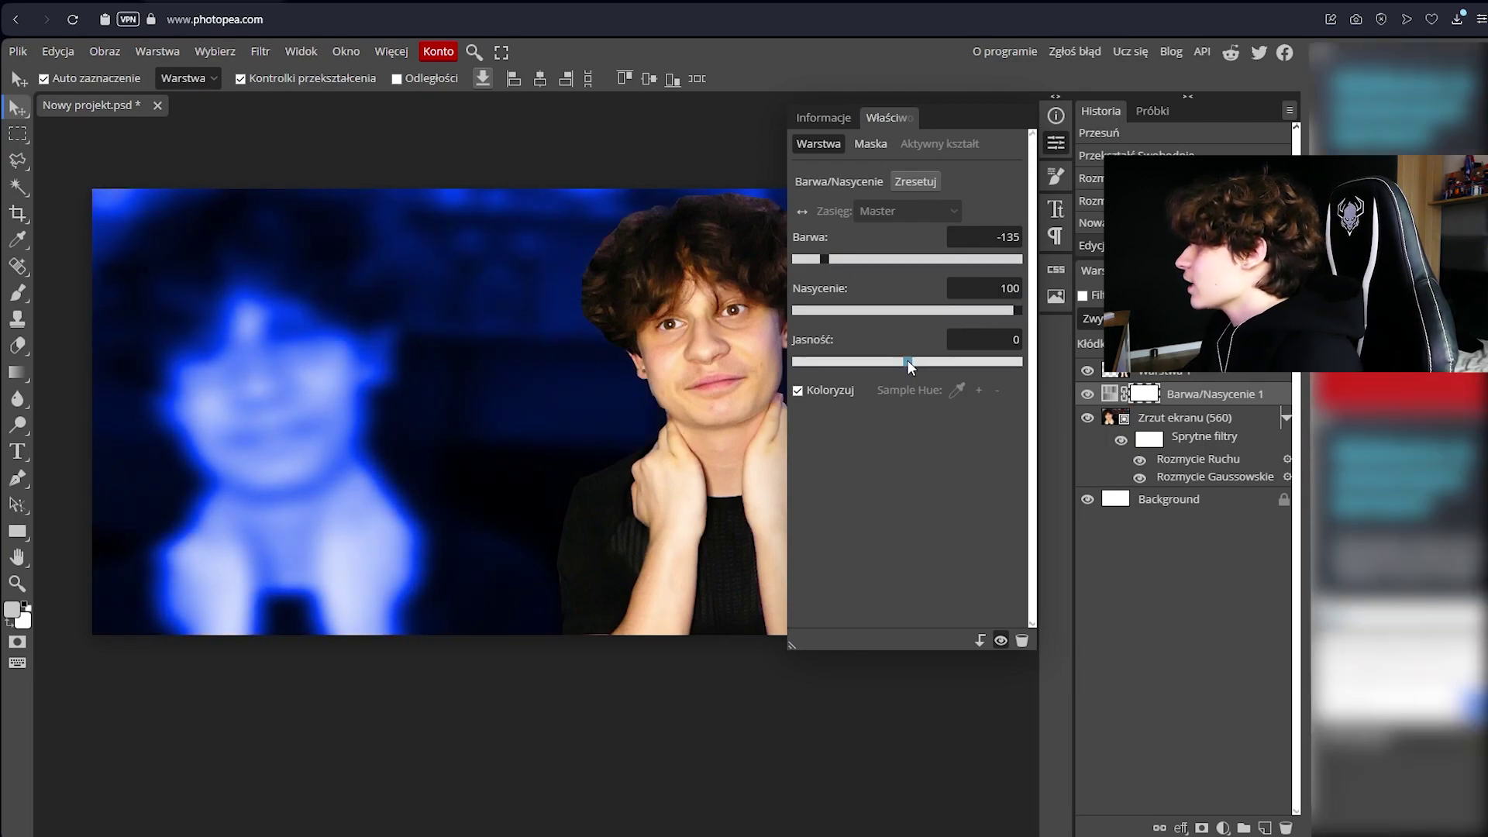
{"action": "left_click_drag", "start_coordinate": [907, 359], "coordinate": [892, 357]}
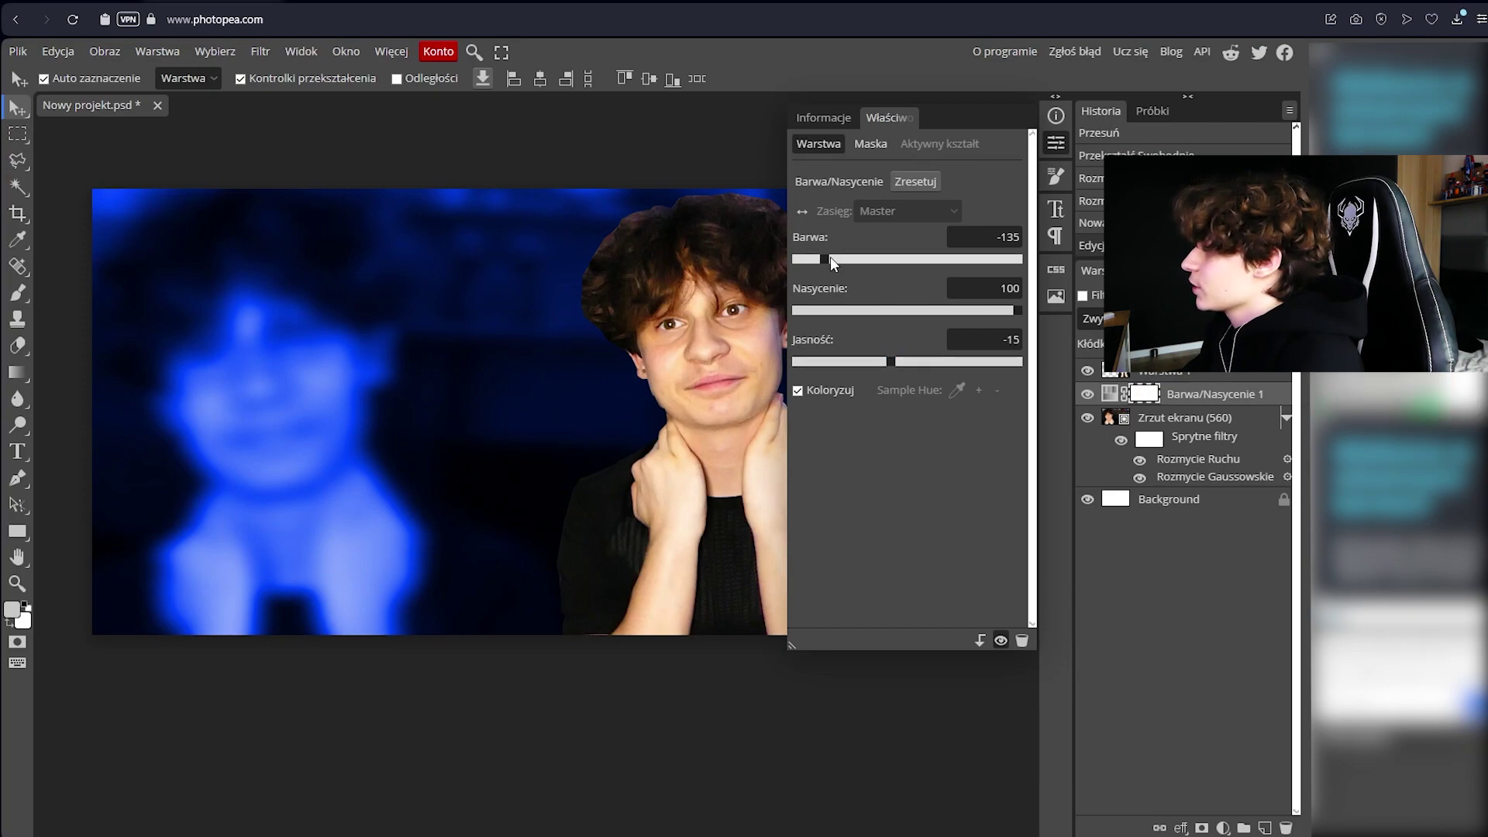
{"action": "left_click_drag", "start_coordinate": [823, 258], "coordinate": [816, 257]}
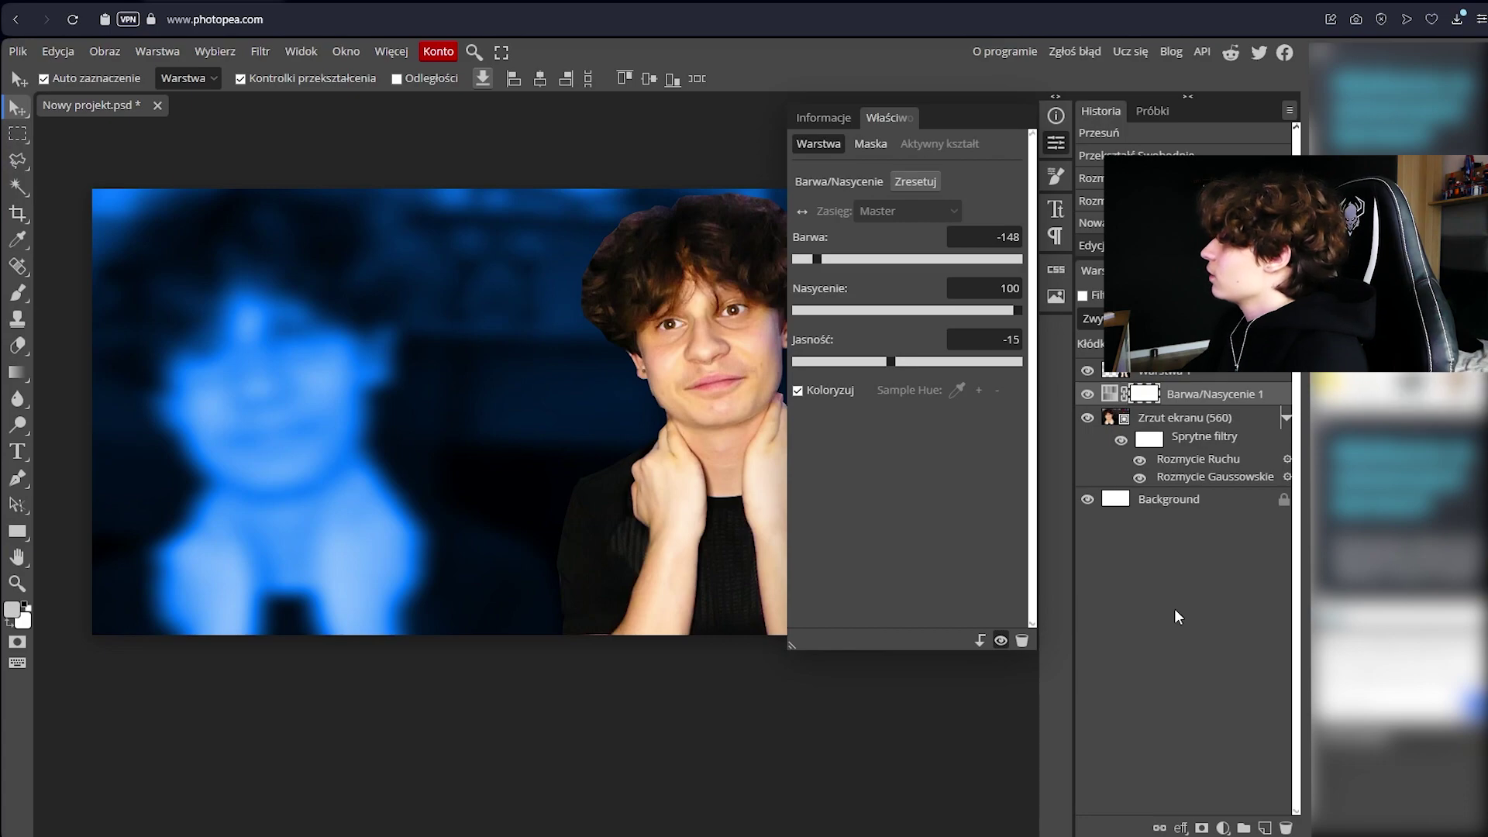
{"action": "left_click", "coordinate": [1055, 143]}
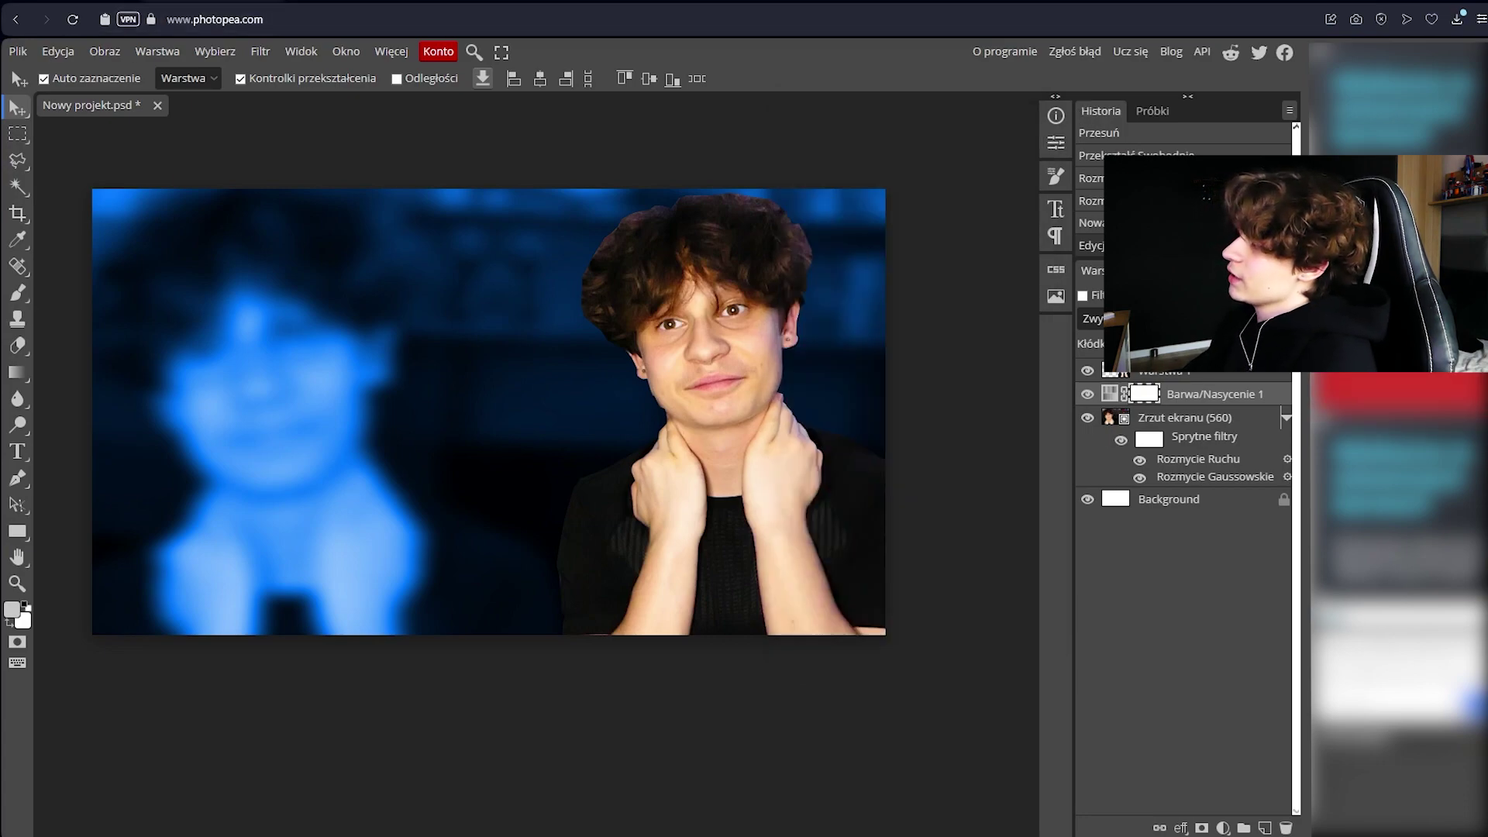
Scale the person cutout on Warstwa 1 up slightly to 102.09%, keeping it at the canvas's right side.
{"action": "left_click", "coordinate": [1187, 380]}
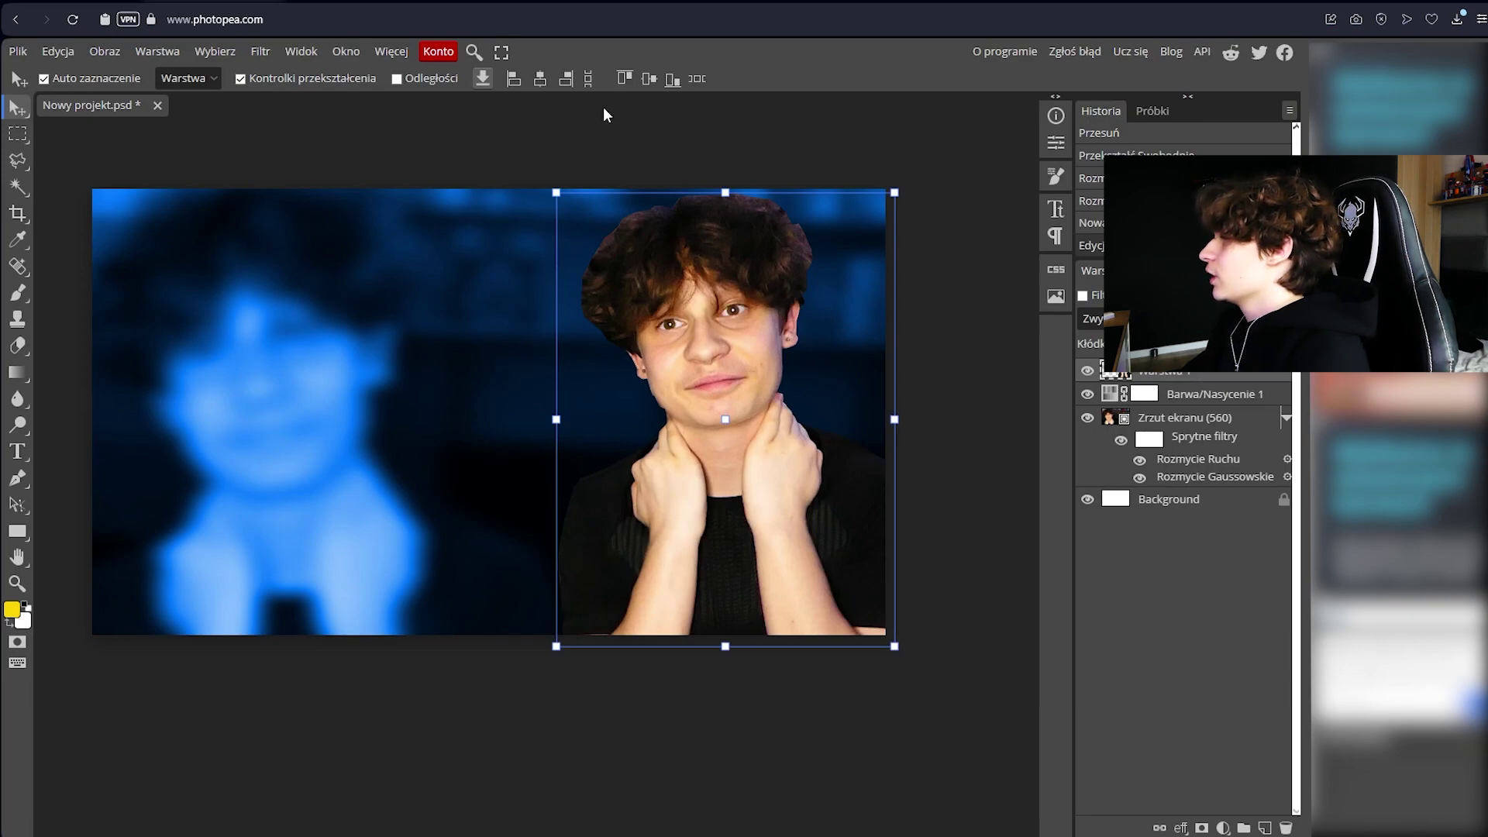
{"action": "left_click_drag", "start_coordinate": [727, 188], "coordinate": [724, 183]}
{"action": "left_click_drag", "start_coordinate": [727, 271], "coordinate": [728, 267]}
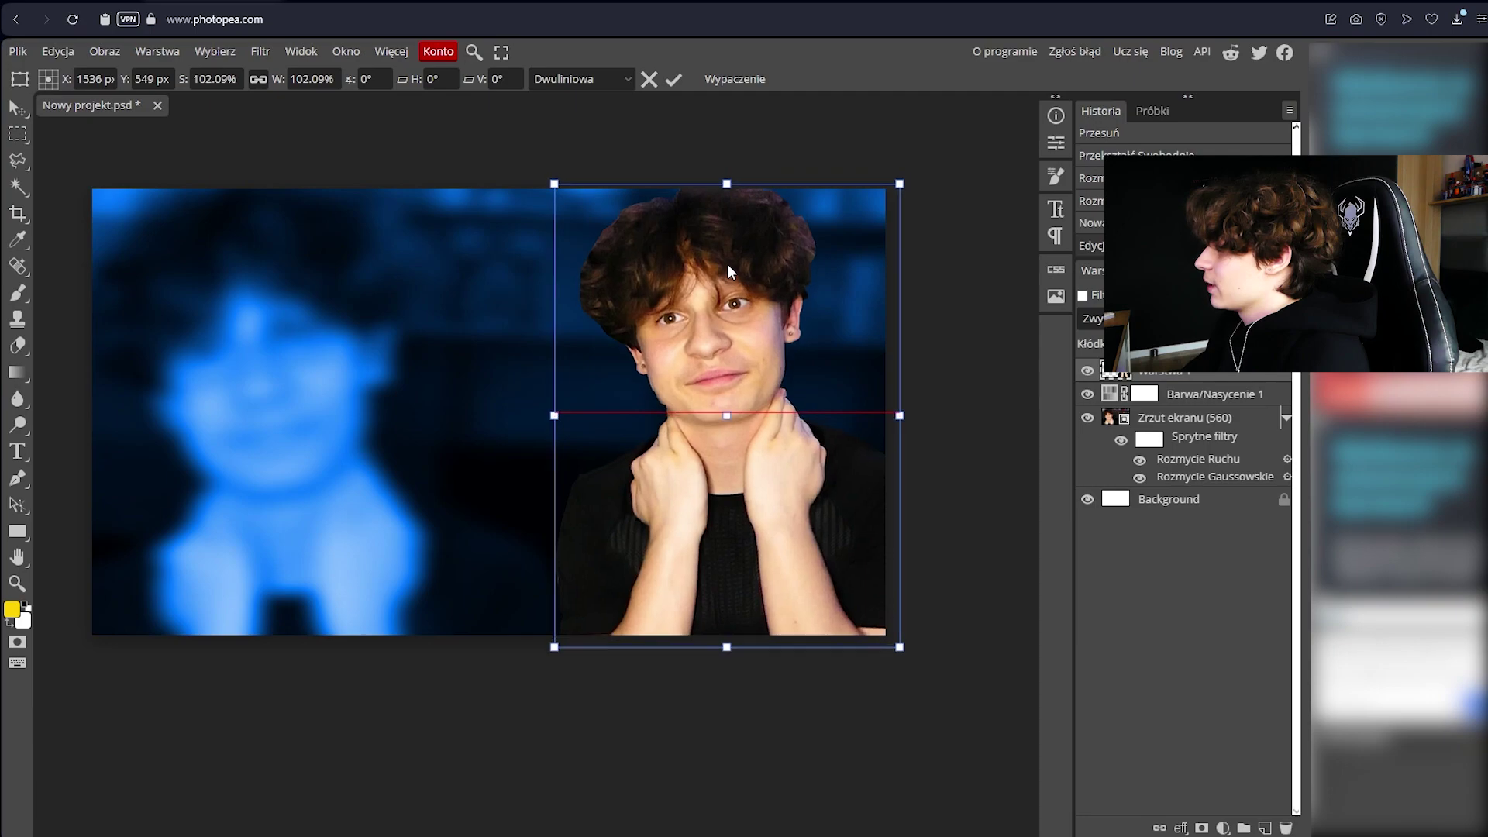
Add a drop shadow (Cień zewnętrzny) to the cutout layer and set its distance to 0 px.
{"action": "double_click", "coordinate": [1235, 375]}
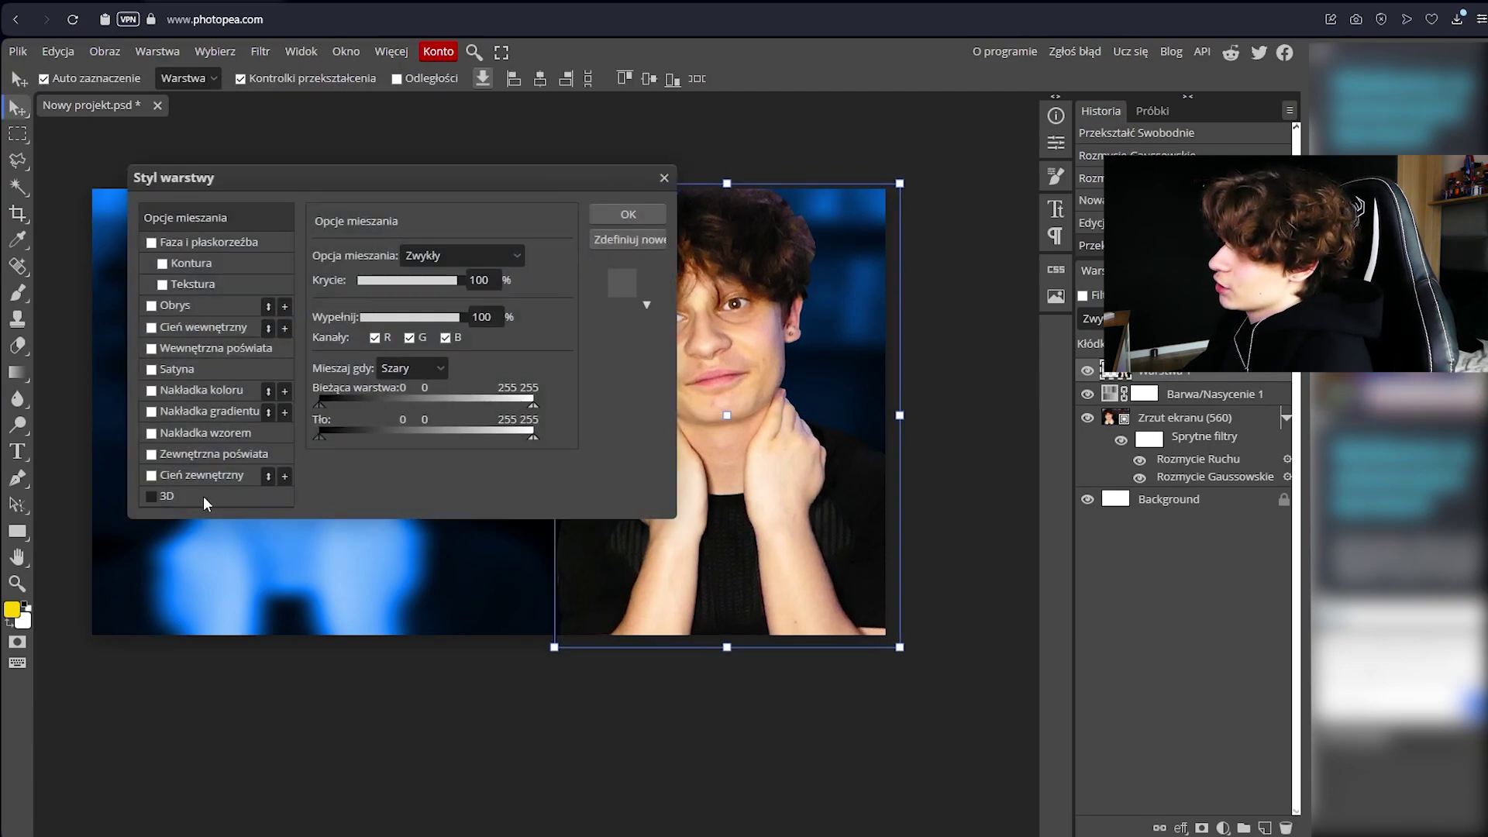
{"action": "left_click", "coordinate": [152, 496]}
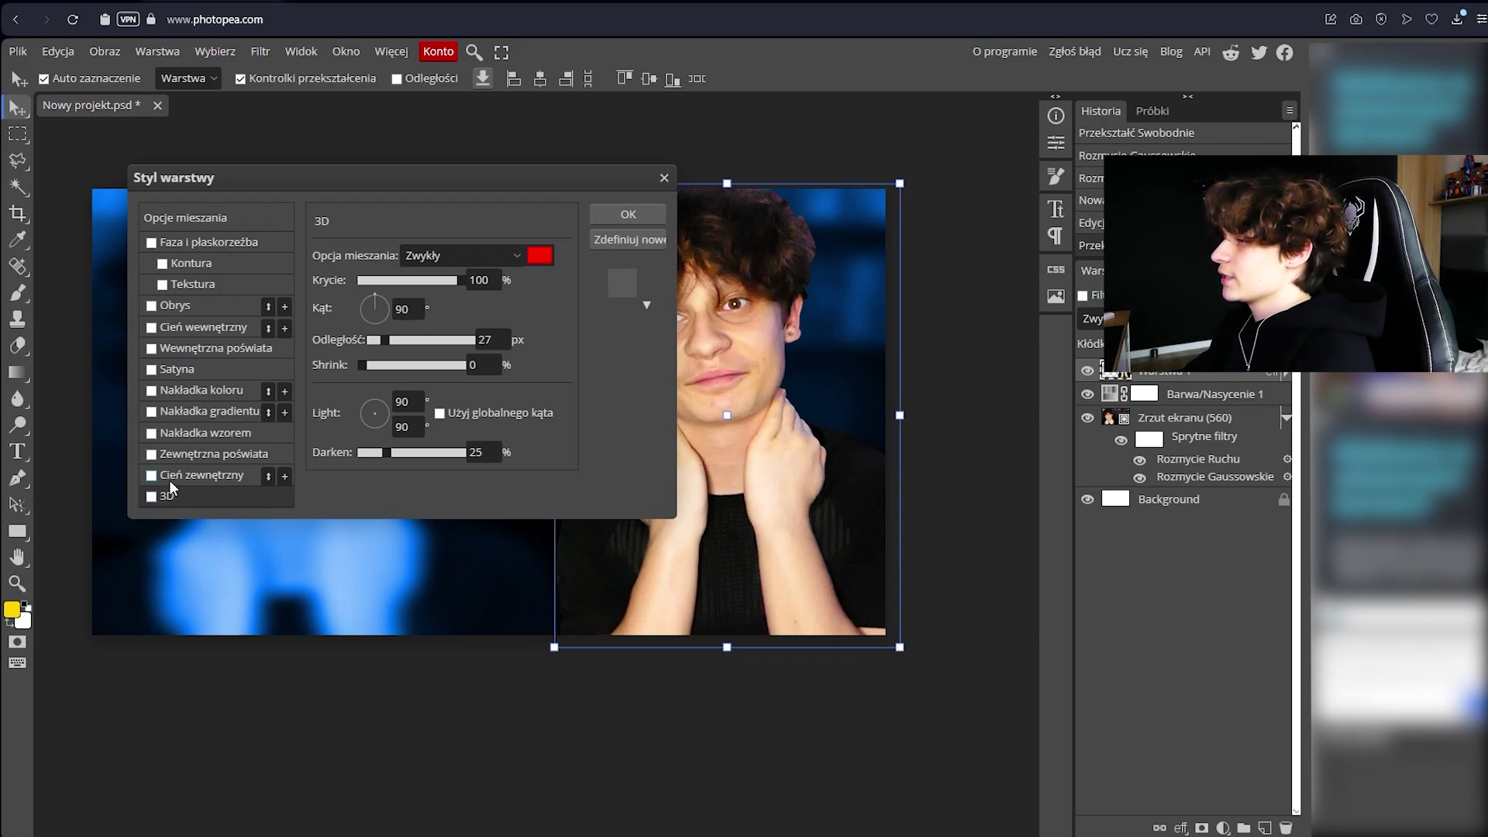
{"action": "left_click", "coordinate": [169, 481]}
{"action": "left_click_drag", "start_coordinate": [458, 178], "coordinate": [471, 196]}
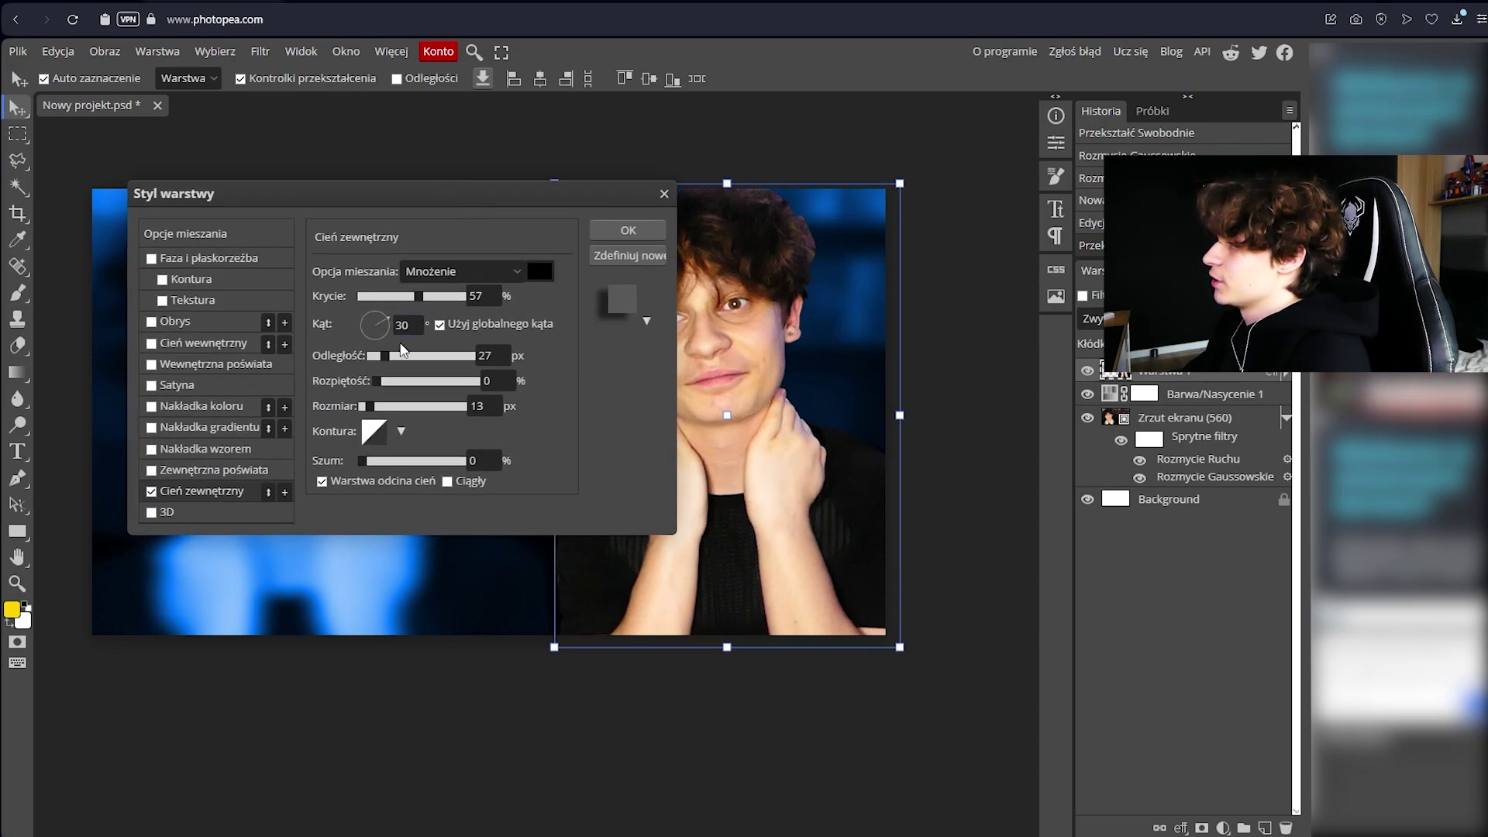
{"action": "left_click_drag", "start_coordinate": [386, 356], "coordinate": [367, 357]}
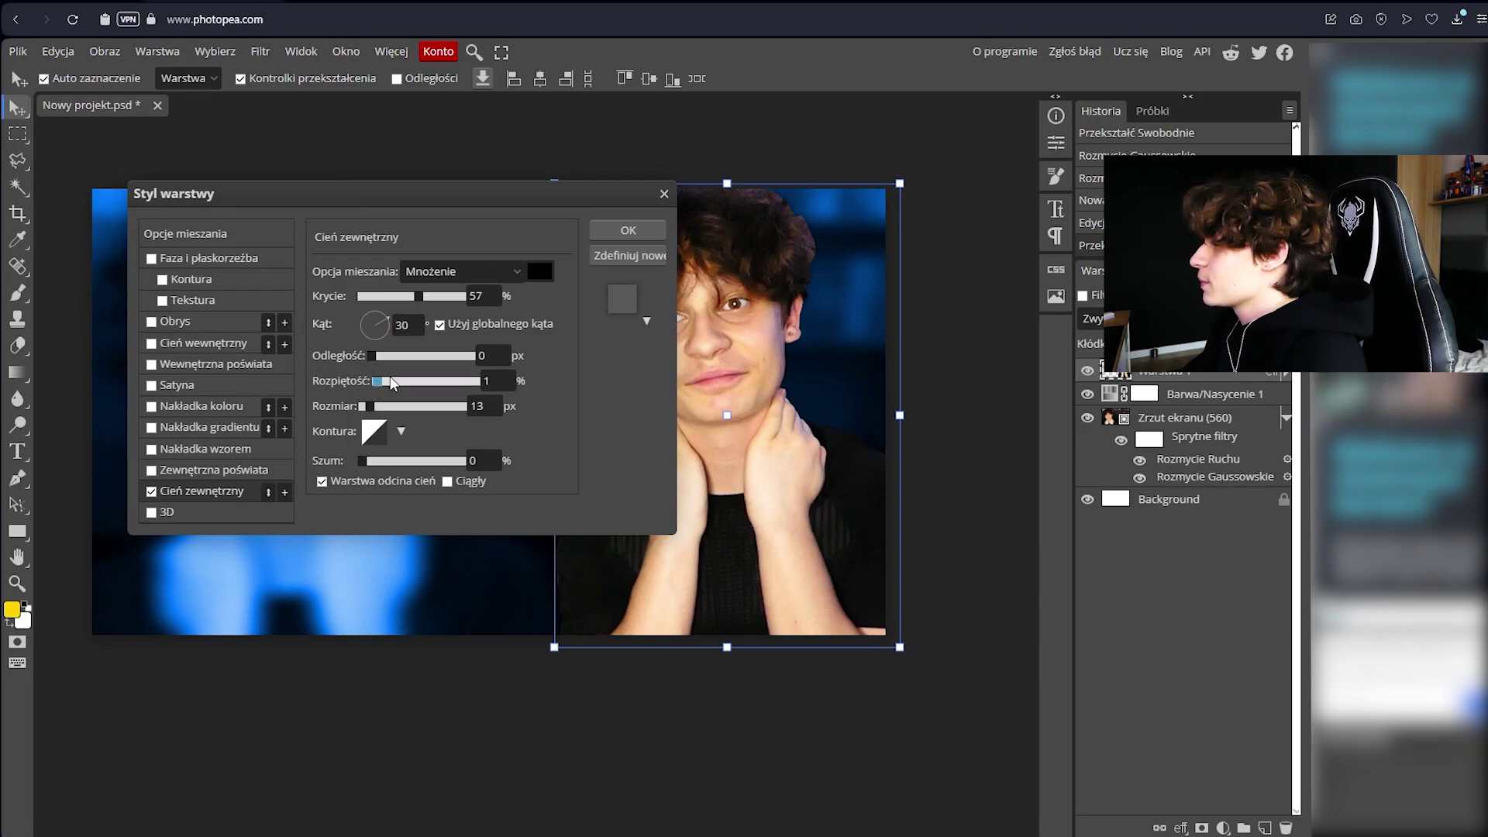
Set the cutout's drop shadow to 87% opacity, 19% spread and 77 px size, and apply the layer style.
{"action": "left_click_drag", "start_coordinate": [411, 378], "coordinate": [409, 407]}
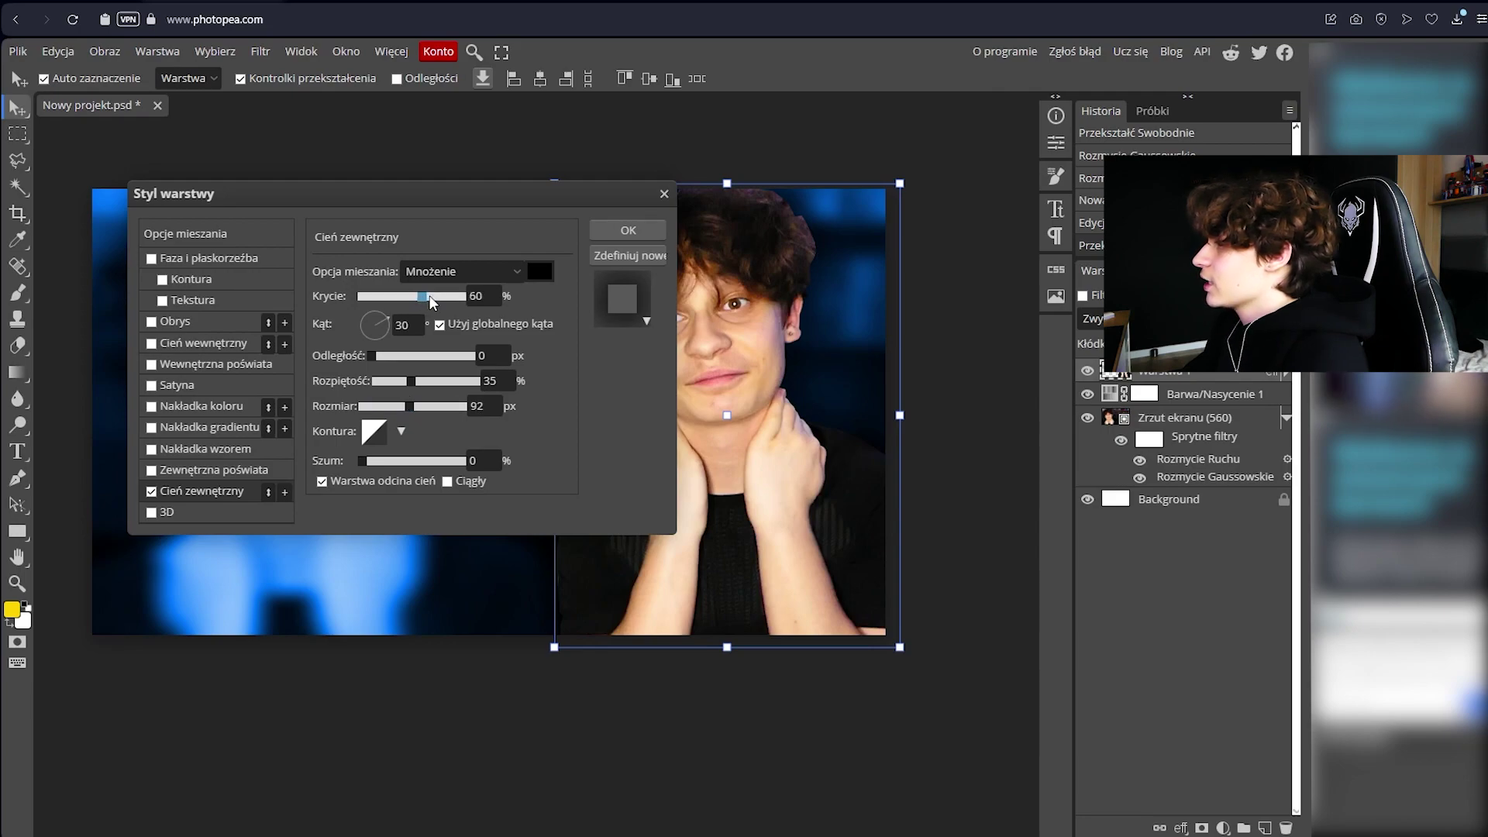
{"action": "left_click_drag", "start_coordinate": [419, 297], "coordinate": [457, 305]}
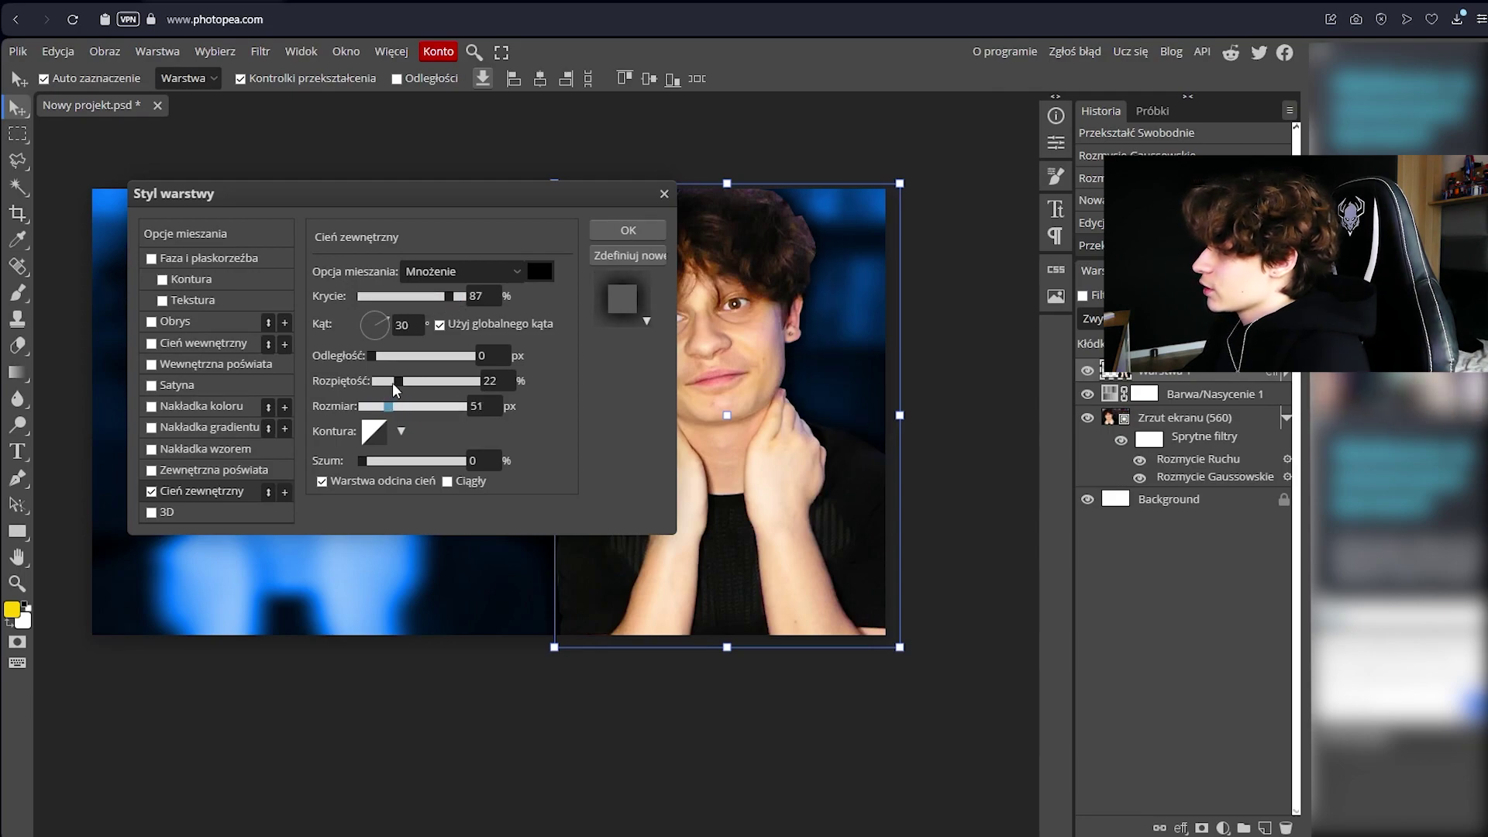
{"action": "left_click_drag", "start_coordinate": [393, 384], "coordinate": [421, 388]}
{"action": "left_click_drag", "start_coordinate": [533, 187], "coordinate": [500, 194]}
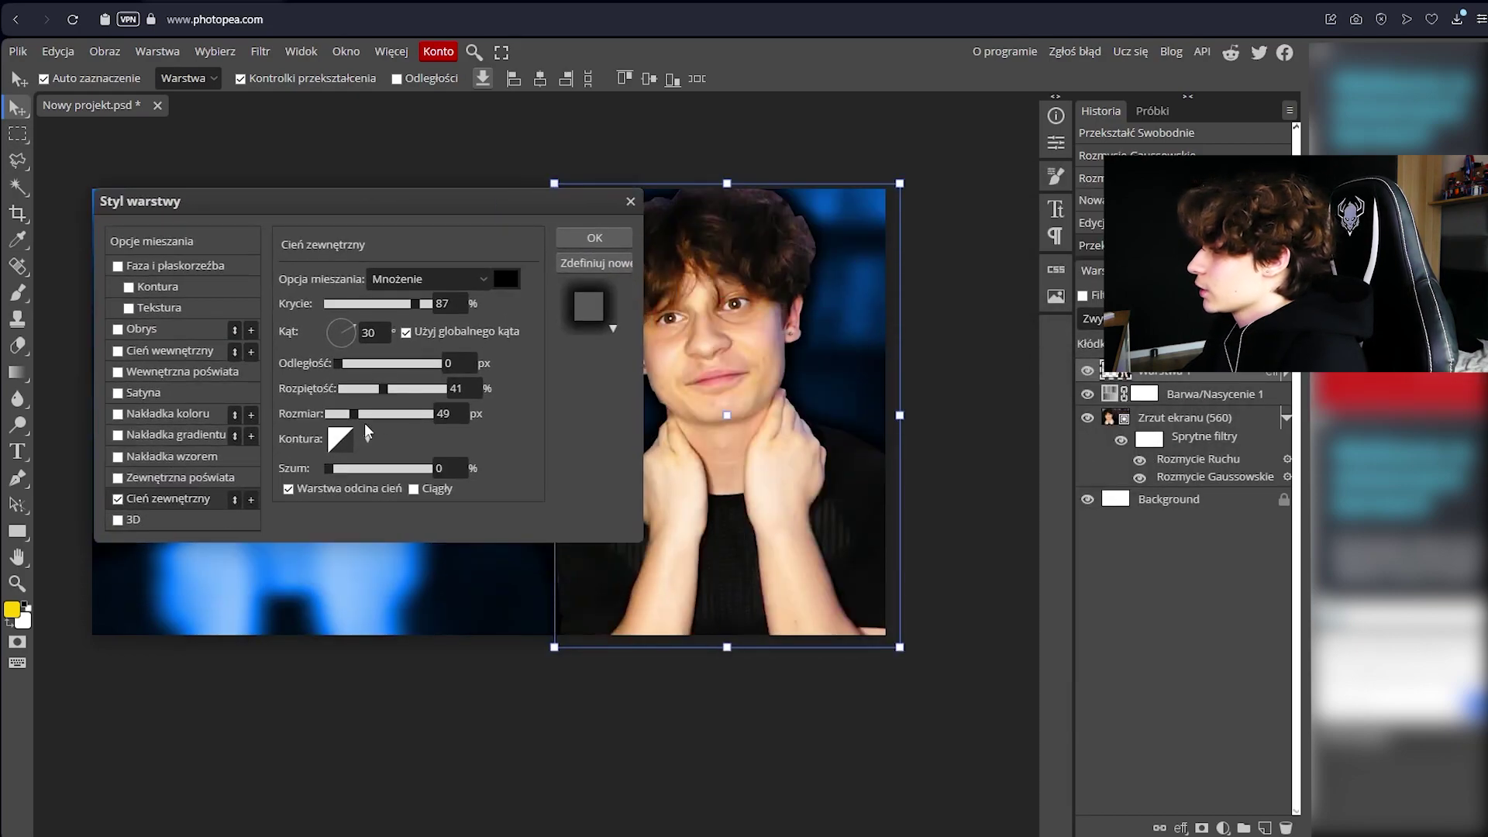
{"action": "left_click_drag", "start_coordinate": [365, 387], "coordinate": [363, 387]}
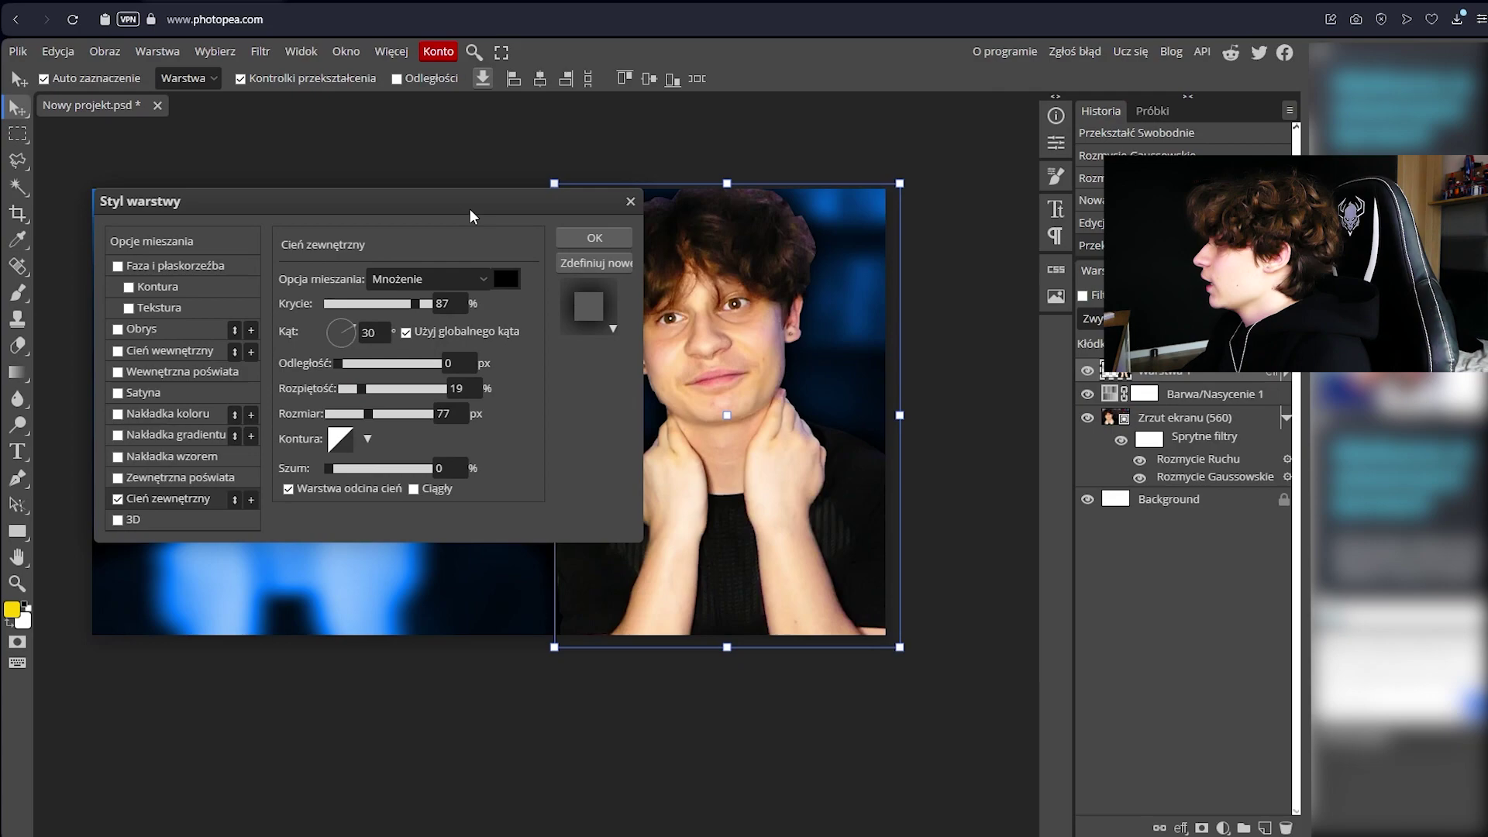
{"action": "left_click_drag", "start_coordinate": [471, 211], "coordinate": [361, 90]}
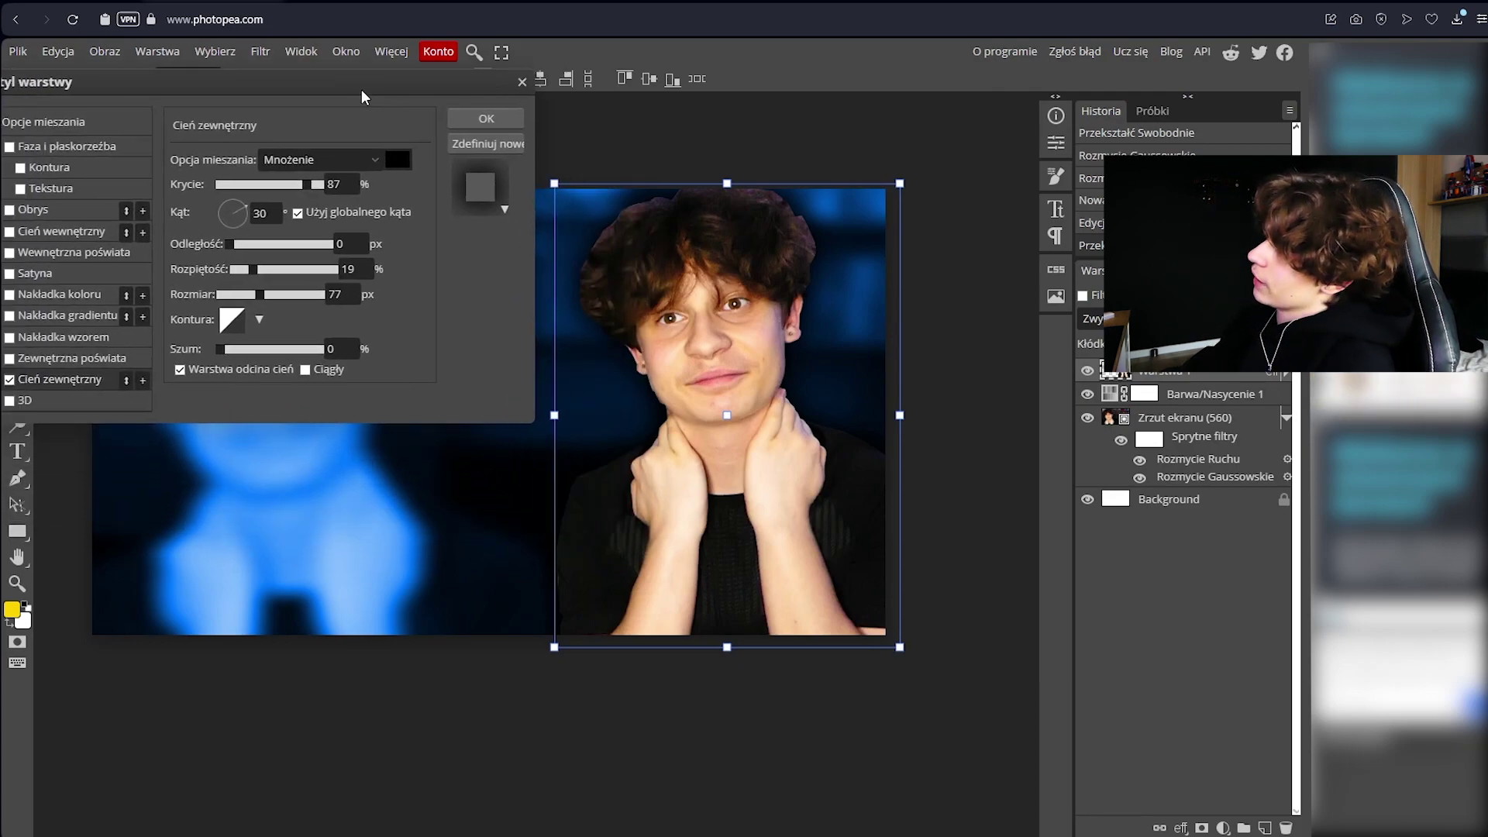
{"action": "left_click", "coordinate": [503, 120]}
Place the screenshot Zrzut ekranu (577) from the Screenshots folder into the thumbnail and order its layer directly below the cutout layer Warstwa 1.
{"action": "left_click", "coordinate": [1187, 395]}
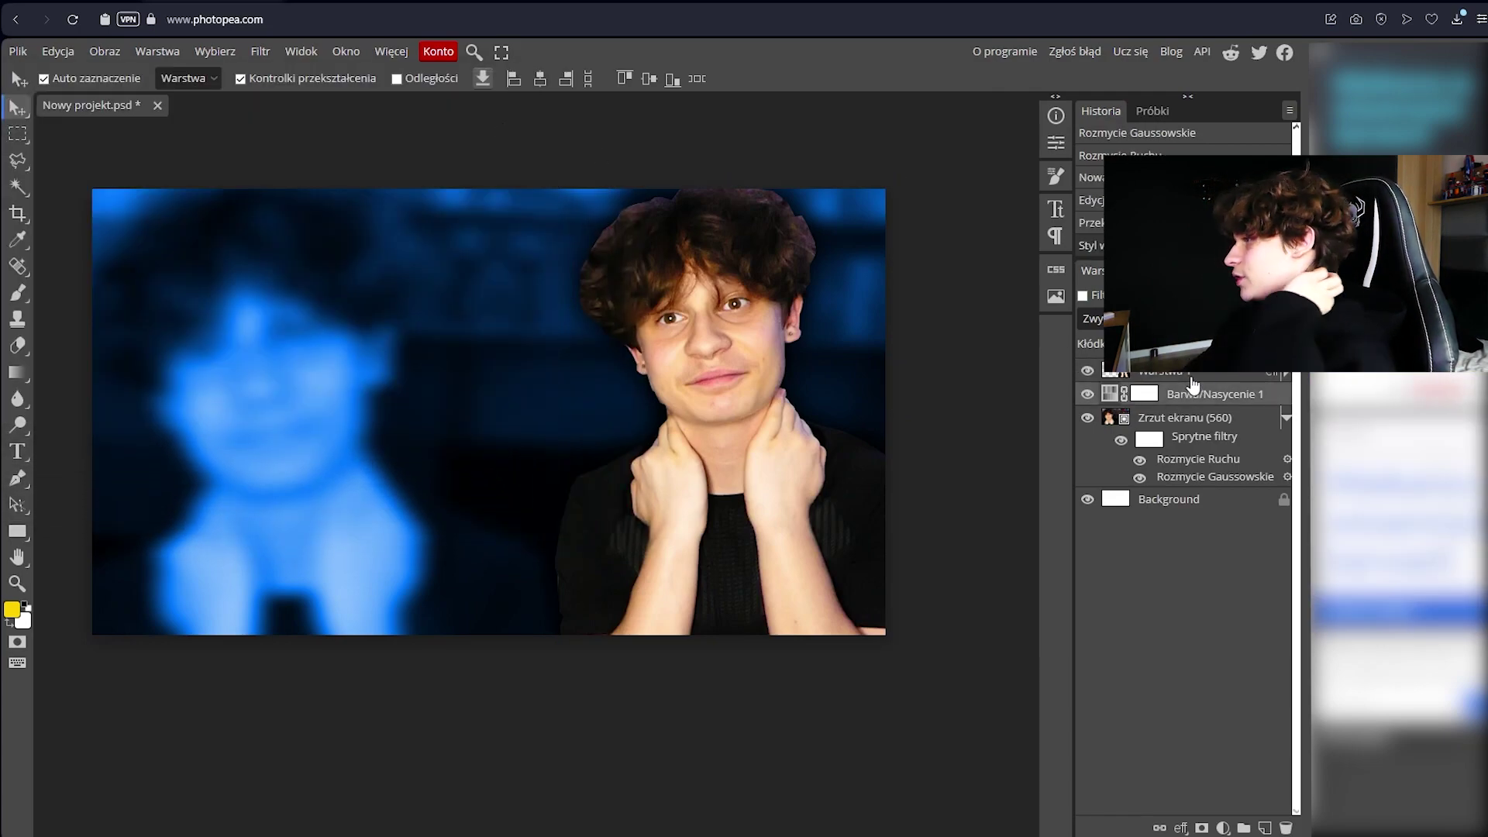
{"action": "left_click", "coordinate": [1192, 378]}
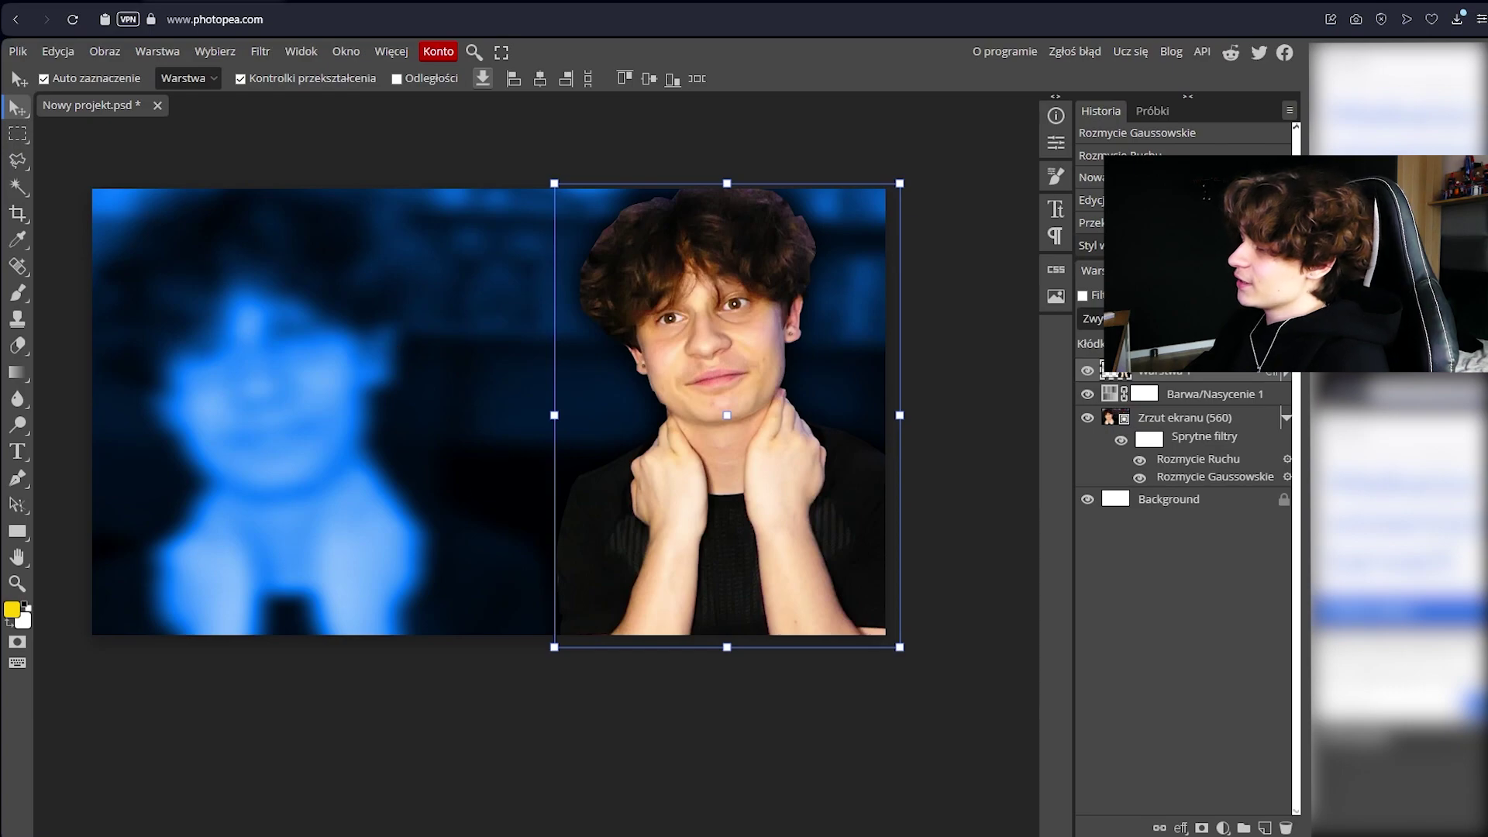
{"action": "key", "text": "alt+Tab"}
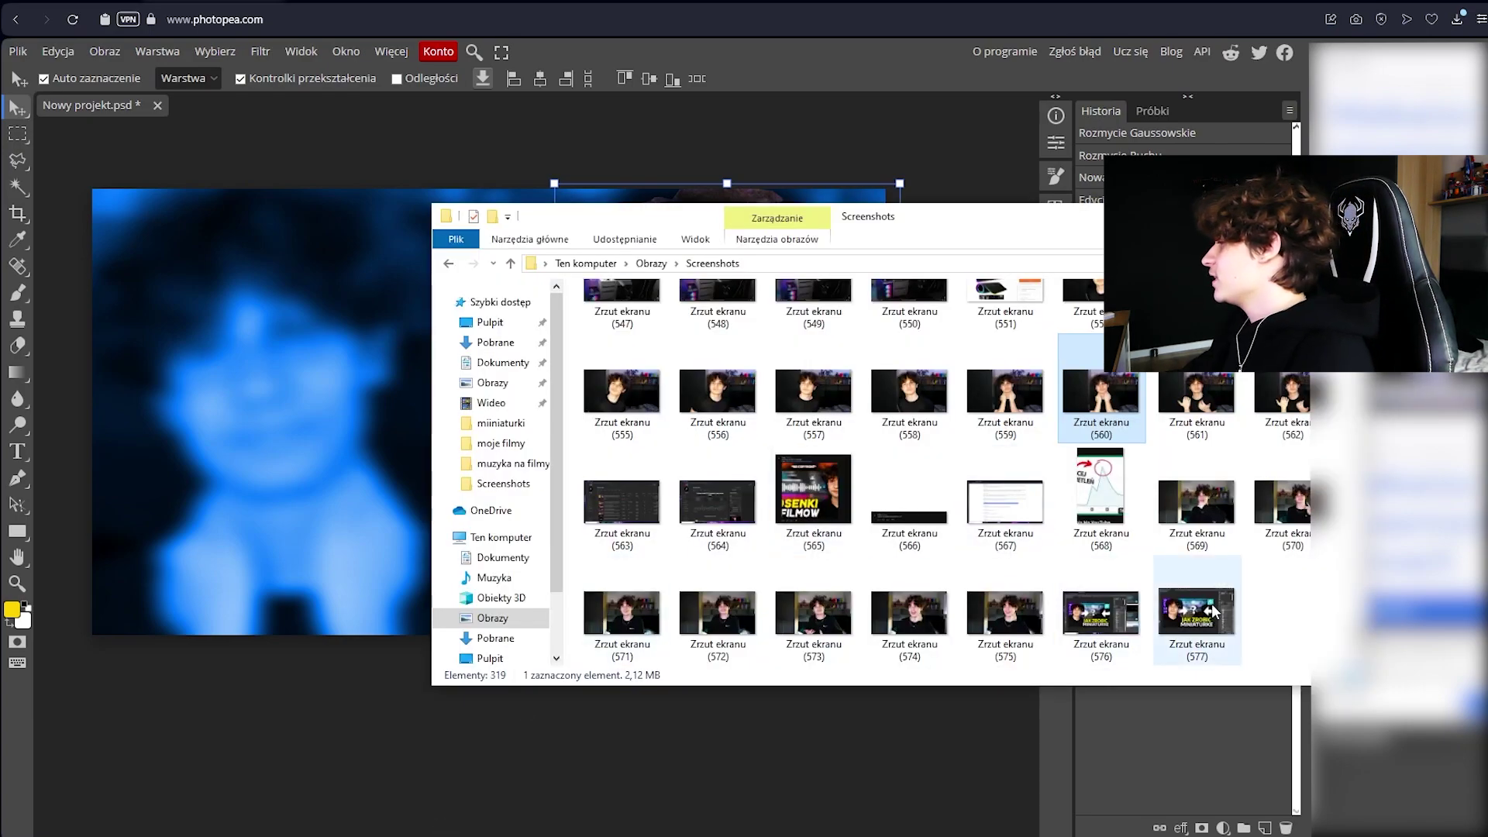
{"action": "left_click_drag", "start_coordinate": [1212, 608], "coordinate": [198, 370]}
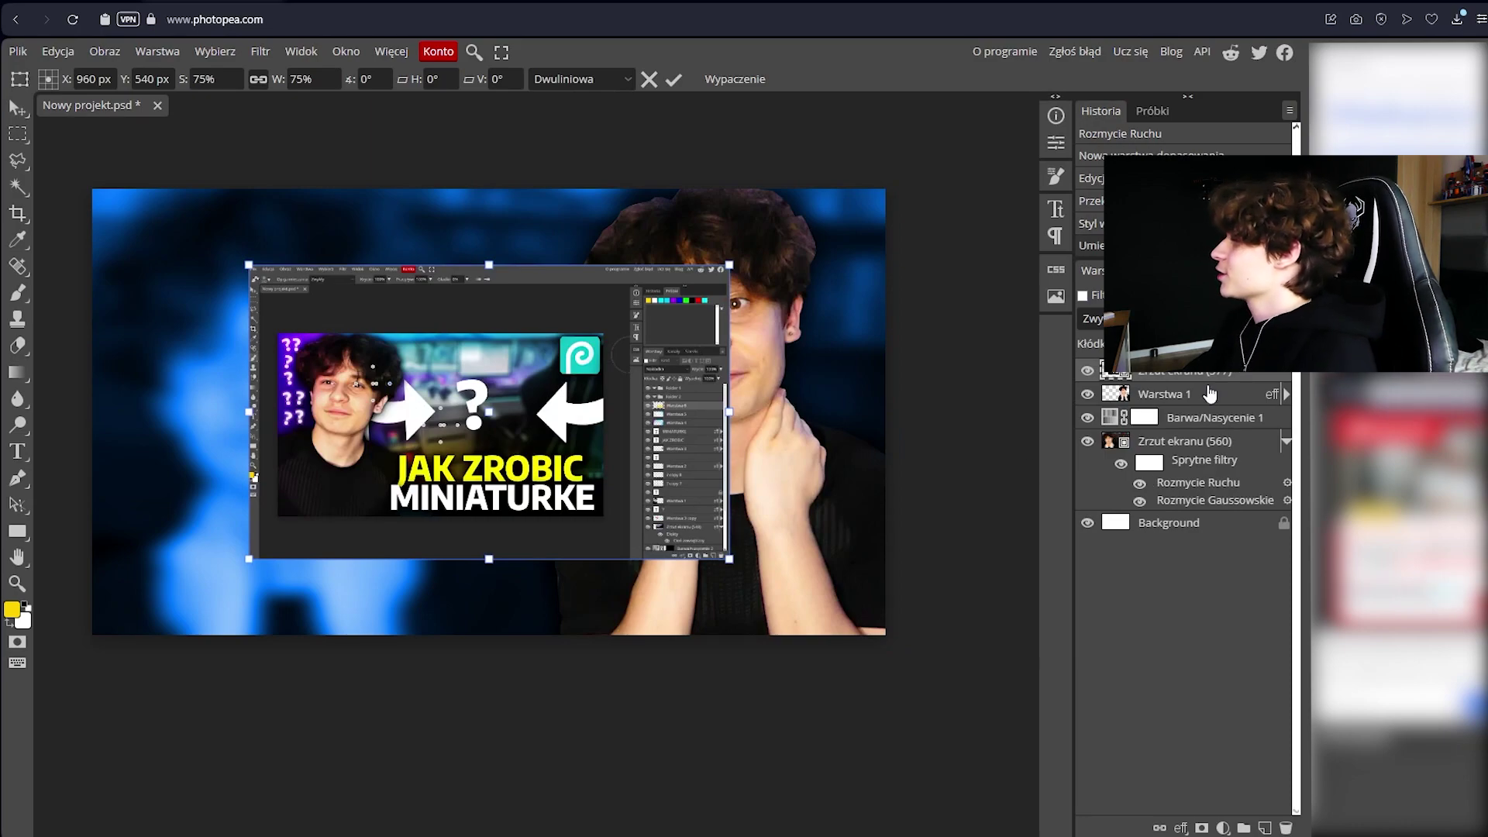
{"action": "left_click_drag", "start_coordinate": [1194, 385], "coordinate": [1193, 407]}
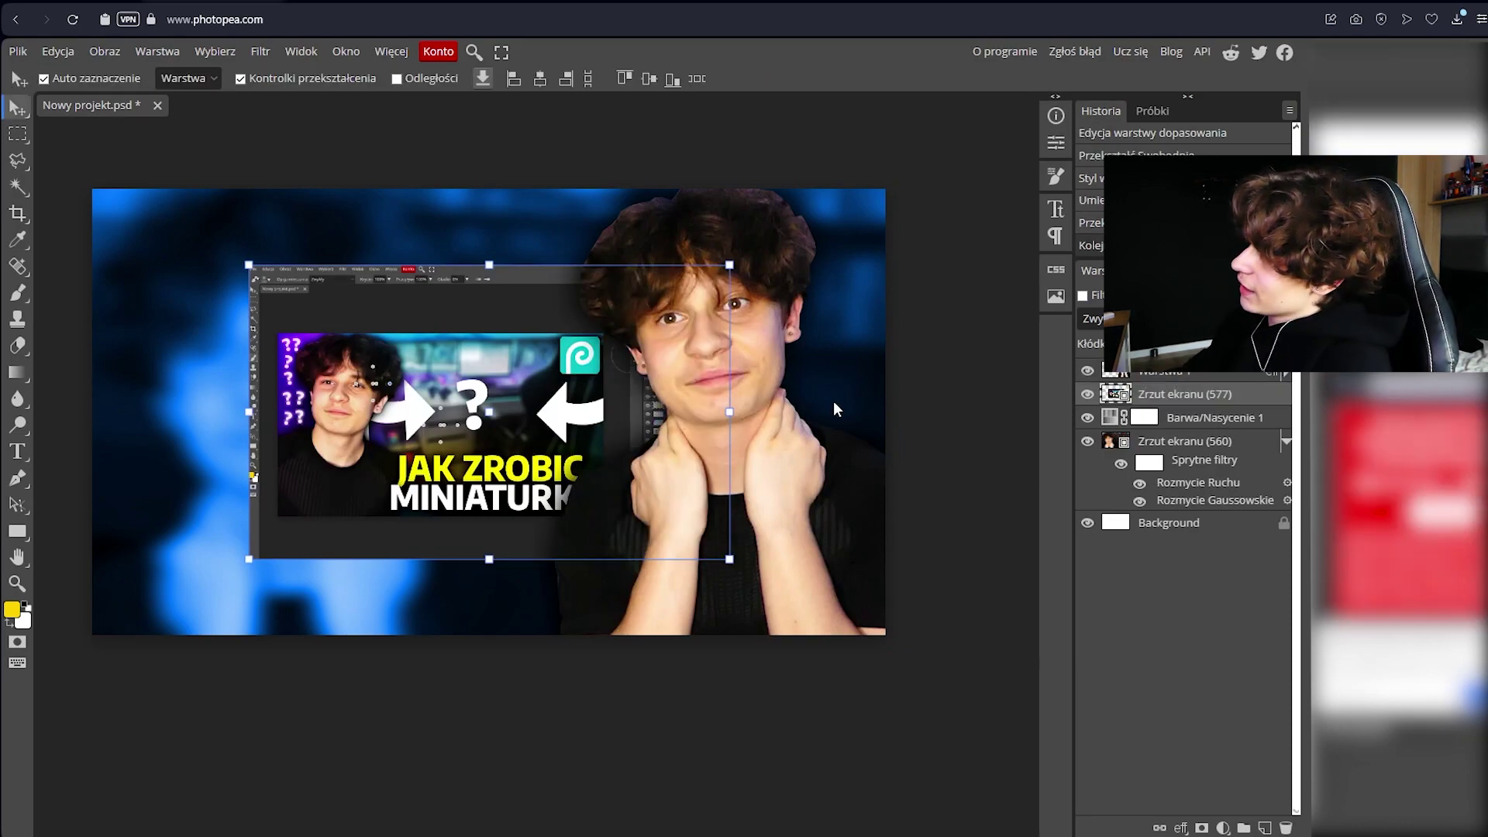
Enlarge the placed screenshot to about 99.45%, shift it over the canvas's left part and tilt it about 1.2° clockwise.
{"action": "left_click_drag", "start_coordinate": [248, 412], "coordinate": [109, 410]}
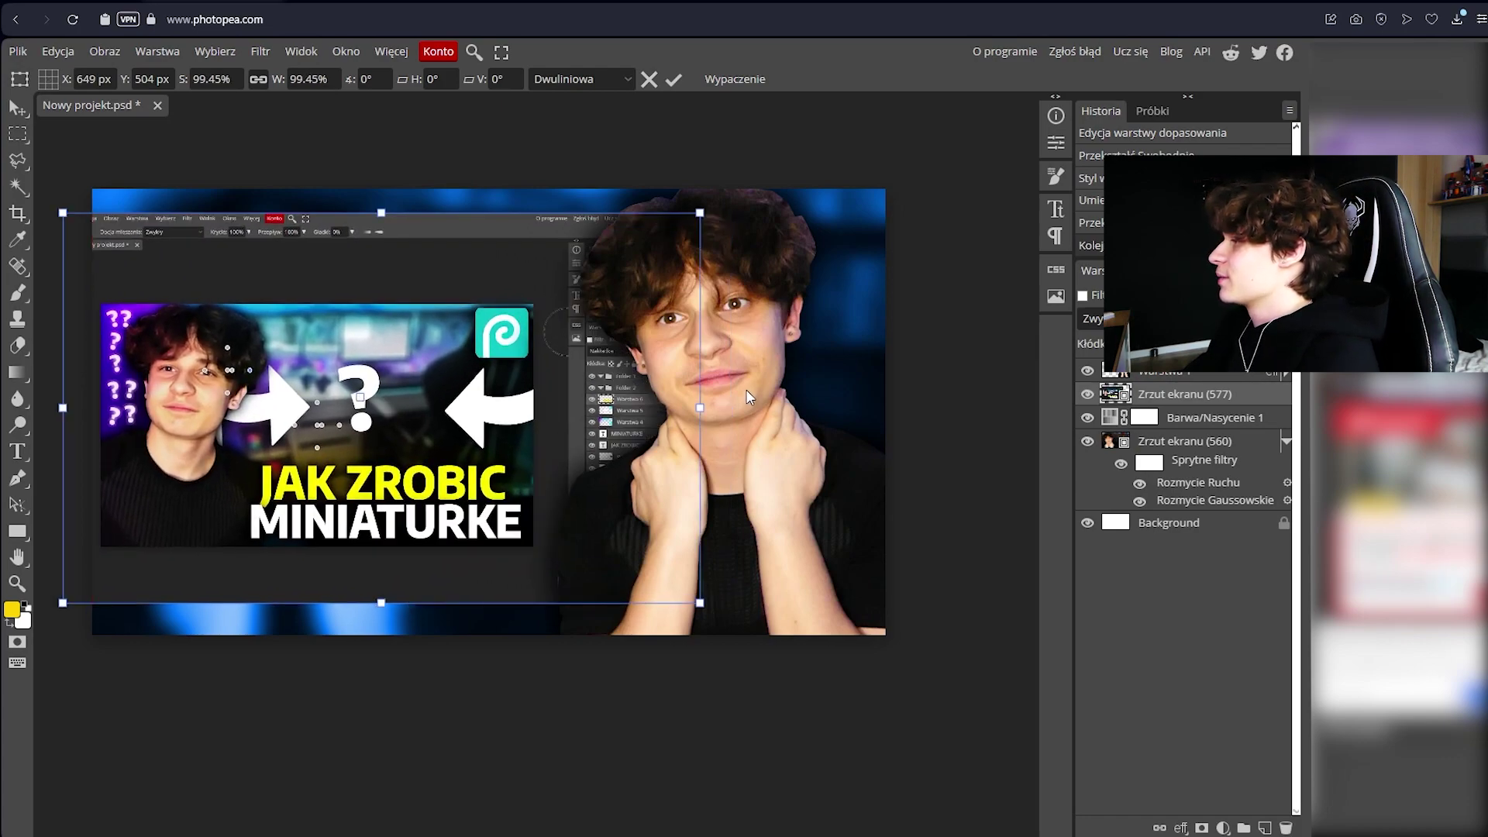
{"action": "left_click_drag", "start_coordinate": [733, 400], "coordinate": [712, 411]}
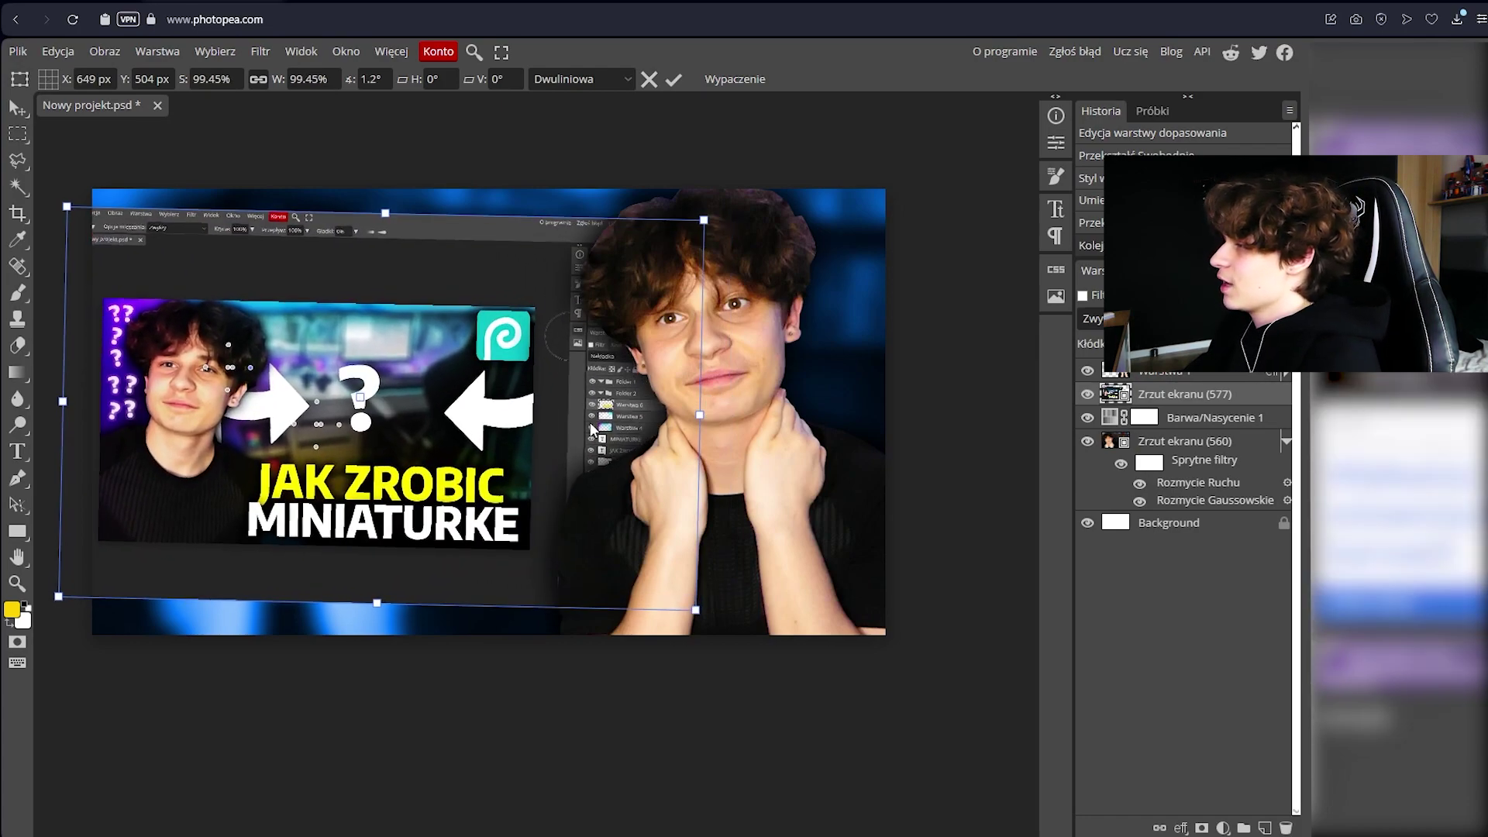
{"action": "key", "text": "Return"}
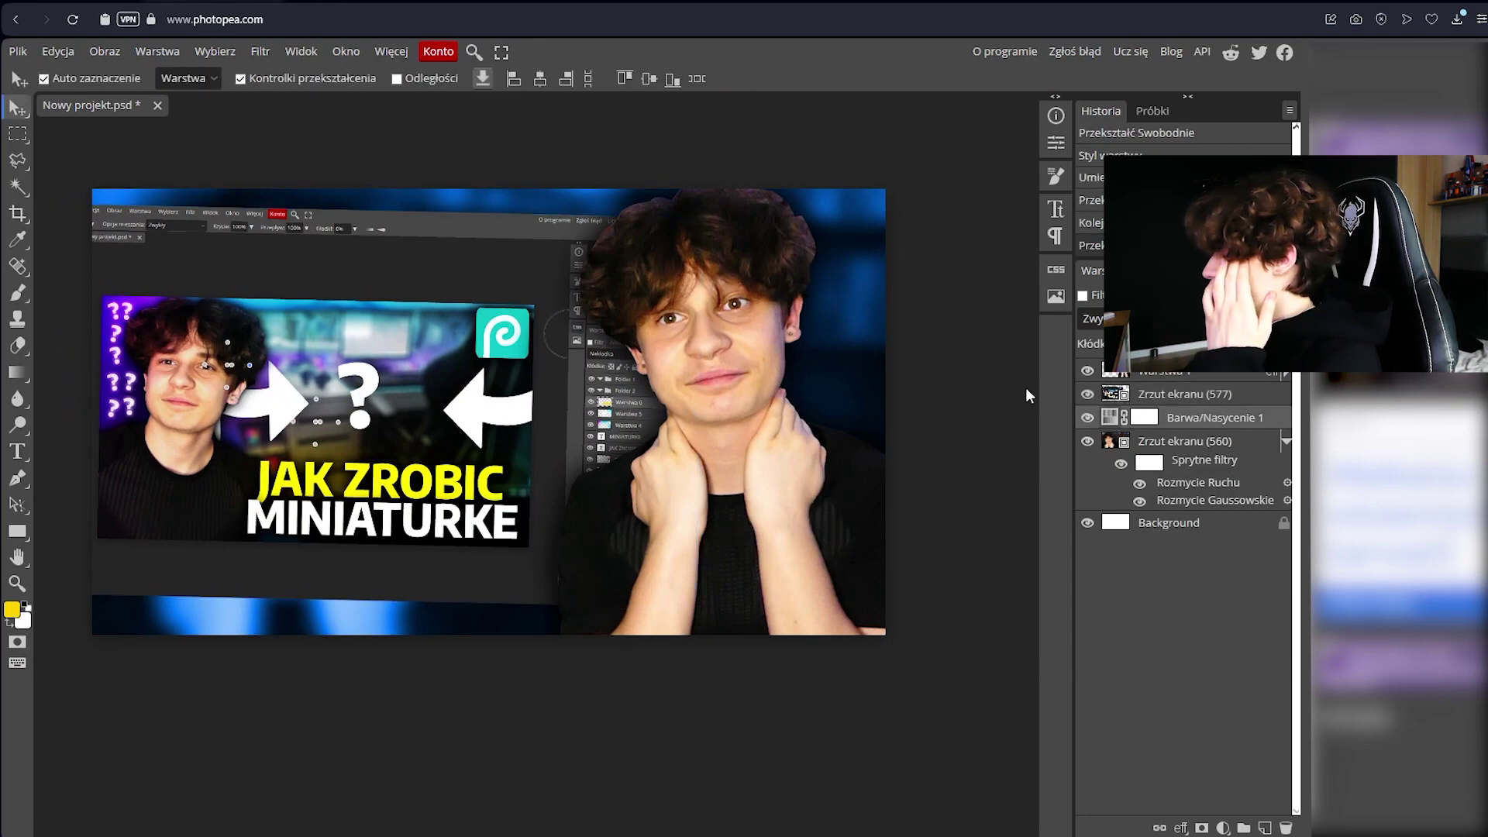
Add a drop shadow (Cień zewnętrzny) to the Zrzut ekranu (577) layer with 87% opacity, 0 px distance, 19% spread and 77 px size.
{"action": "left_click", "coordinate": [1269, 395]}
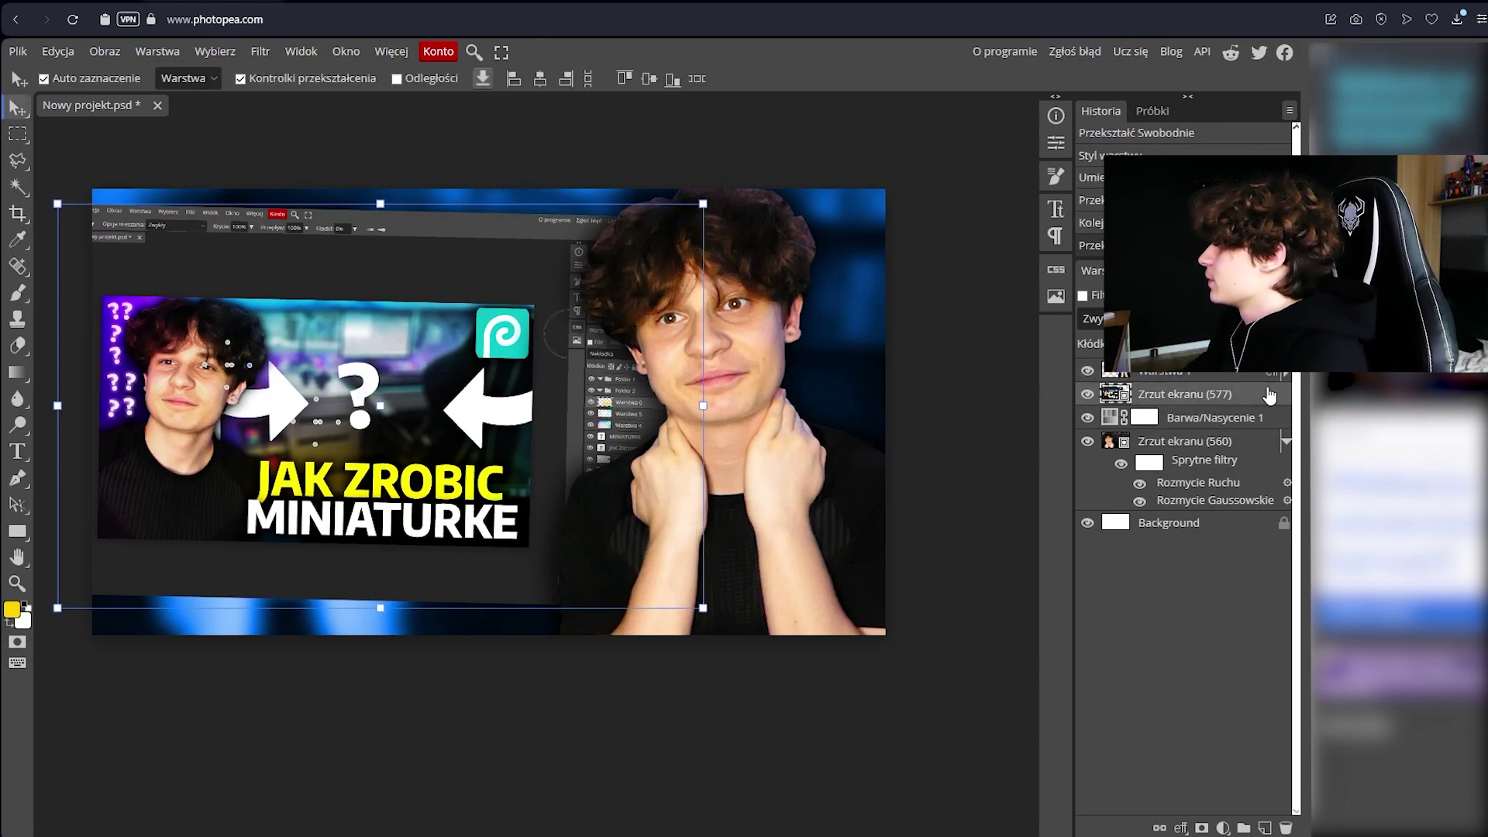
{"action": "double_click", "coordinate": [1269, 396]}
{"action": "left_click", "coordinate": [92, 377]}
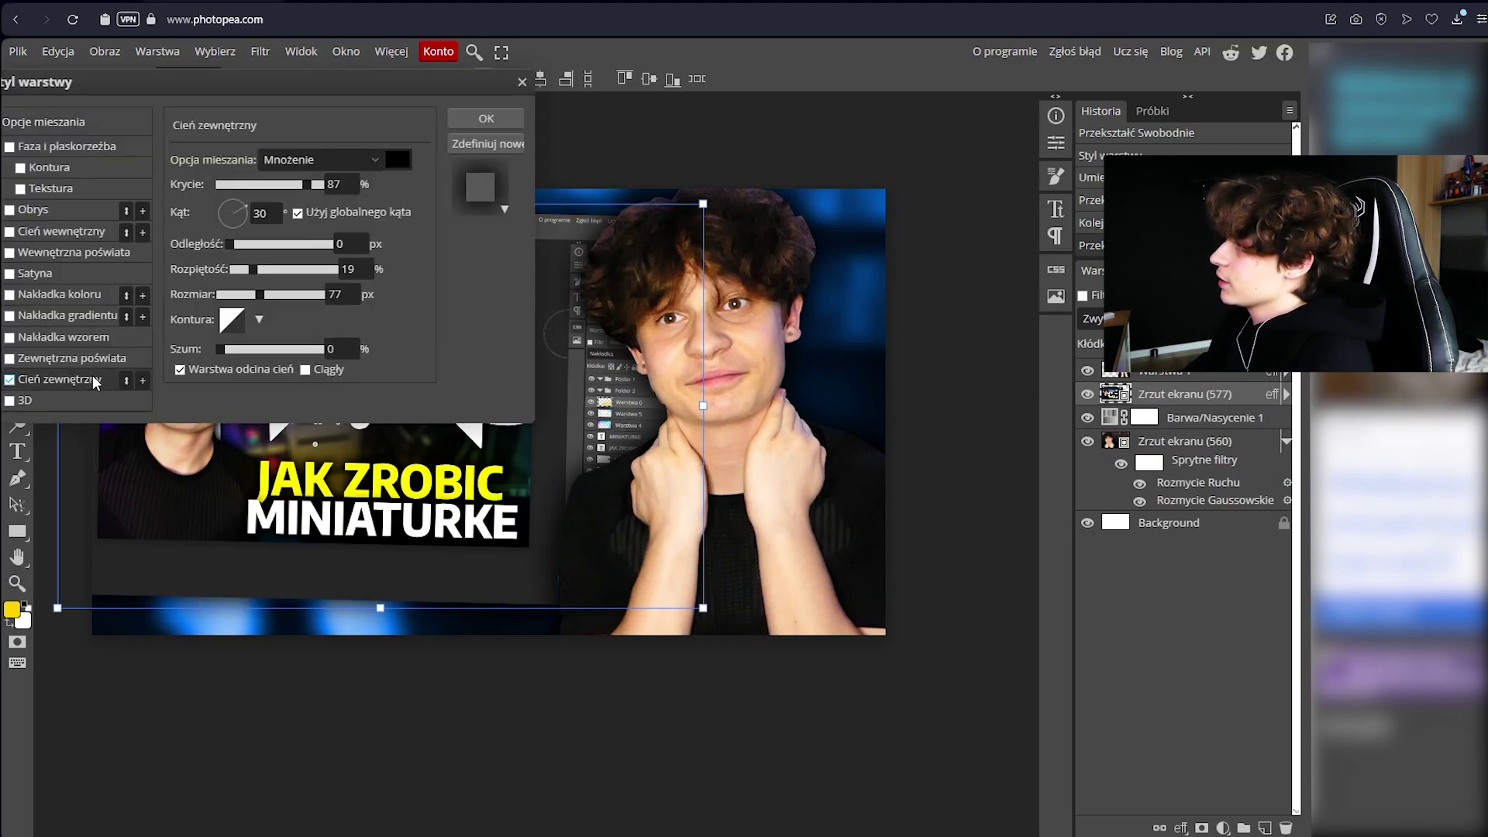
{"action": "left_click", "coordinate": [509, 122]}
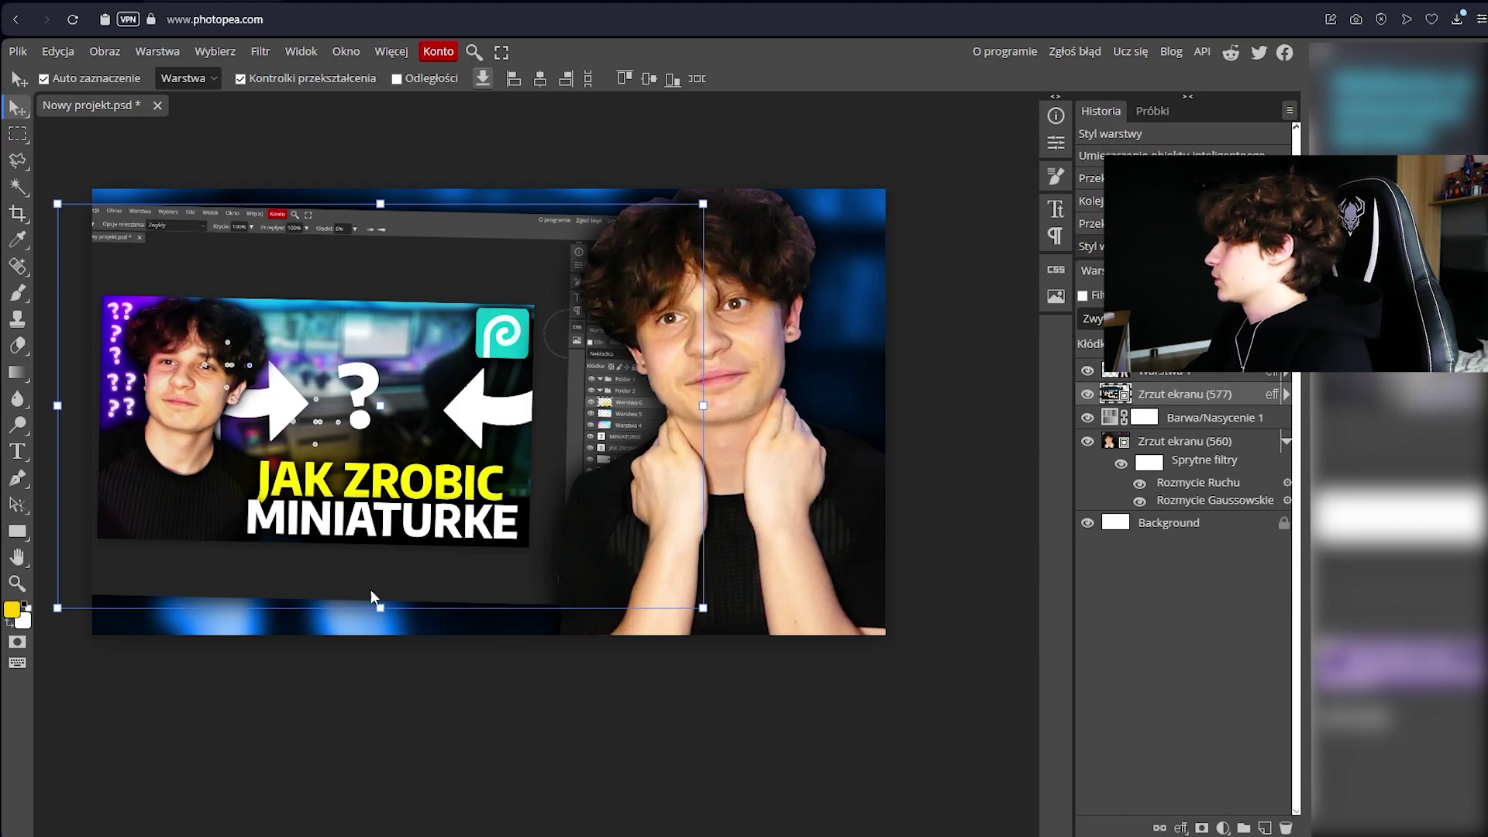
Apply Camera Raw to the cutout on Warstwa 1, adjusting exposure, raising contrast, and setting Jaskrawość to -18 and Nasycenie to 12.
{"action": "left_click", "coordinate": [1196, 374]}
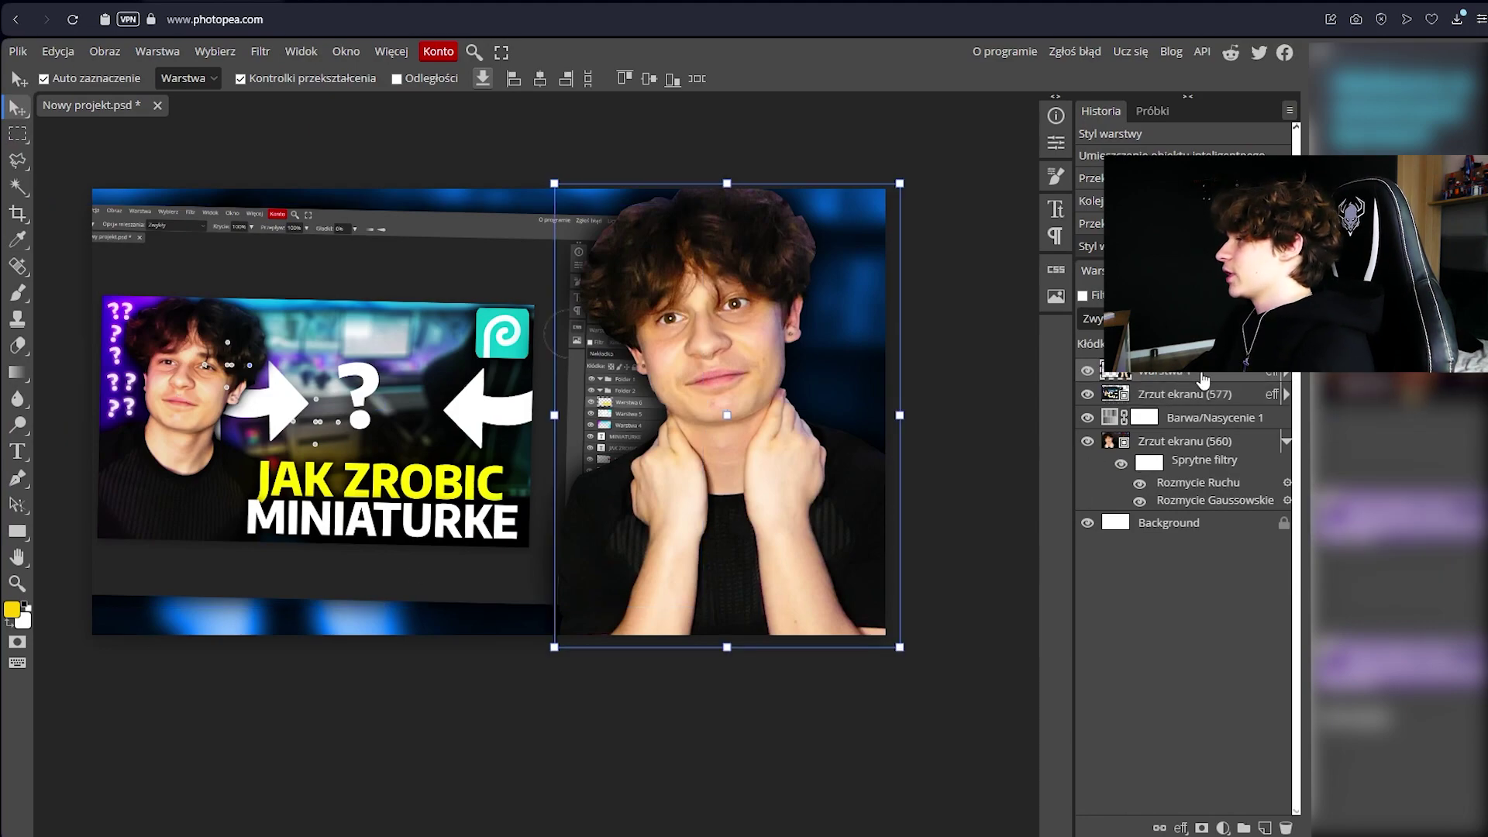
{"action": "left_click", "coordinate": [260, 51]}
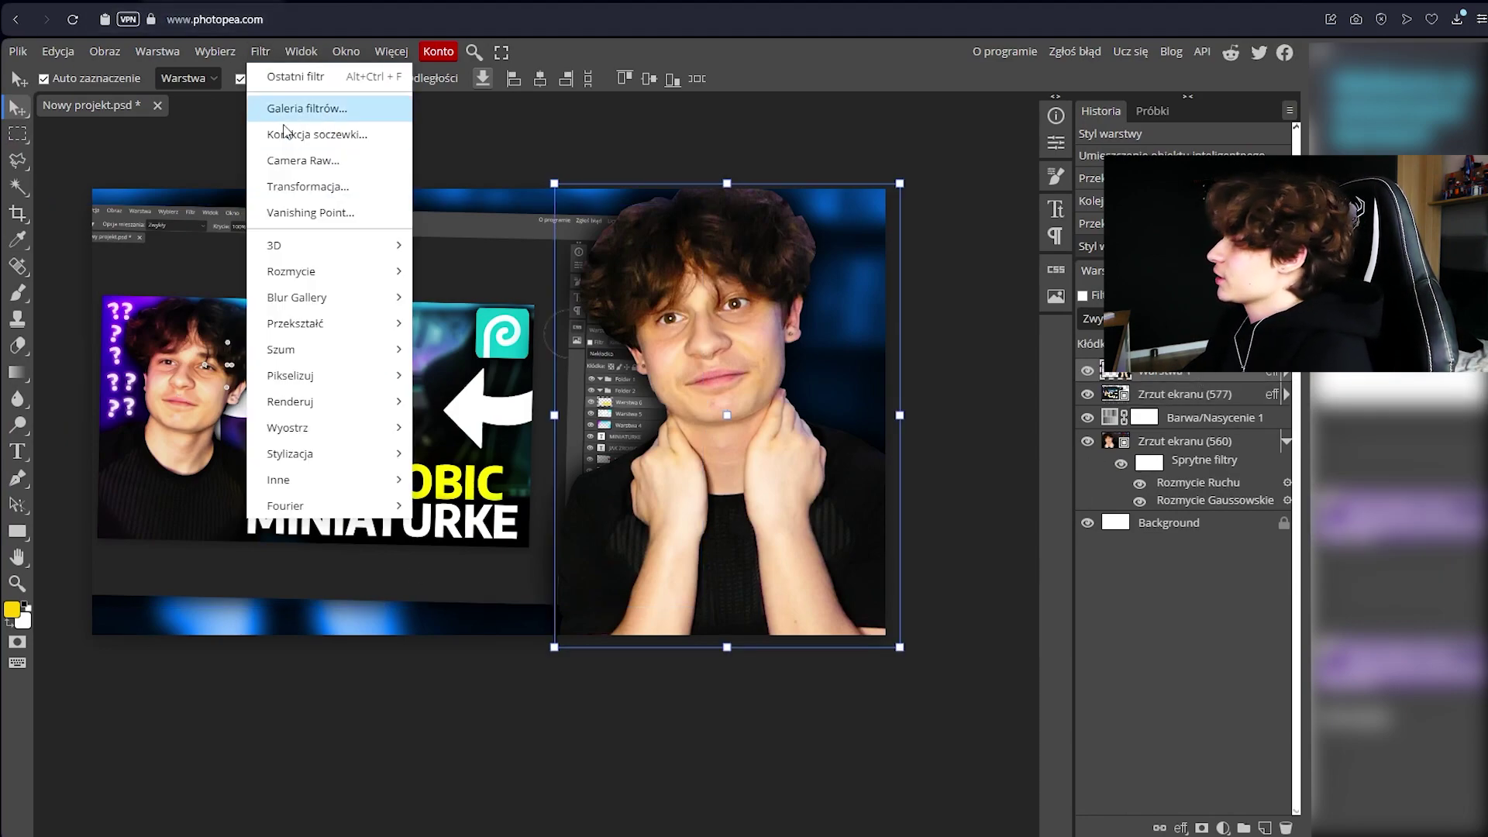
{"action": "left_click", "coordinate": [321, 163]}
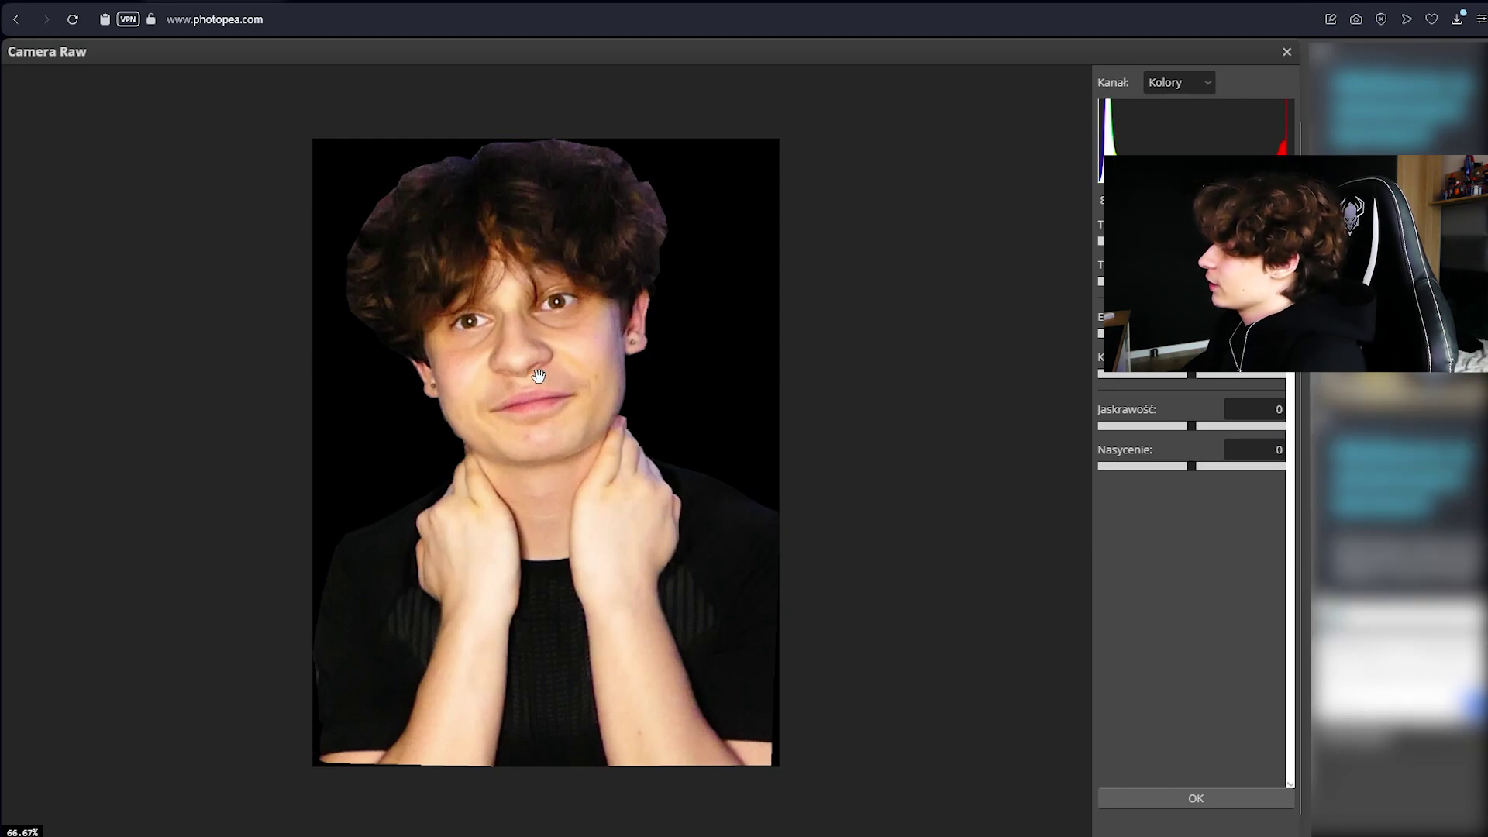
{"action": "left_click", "coordinate": [1188, 334]}
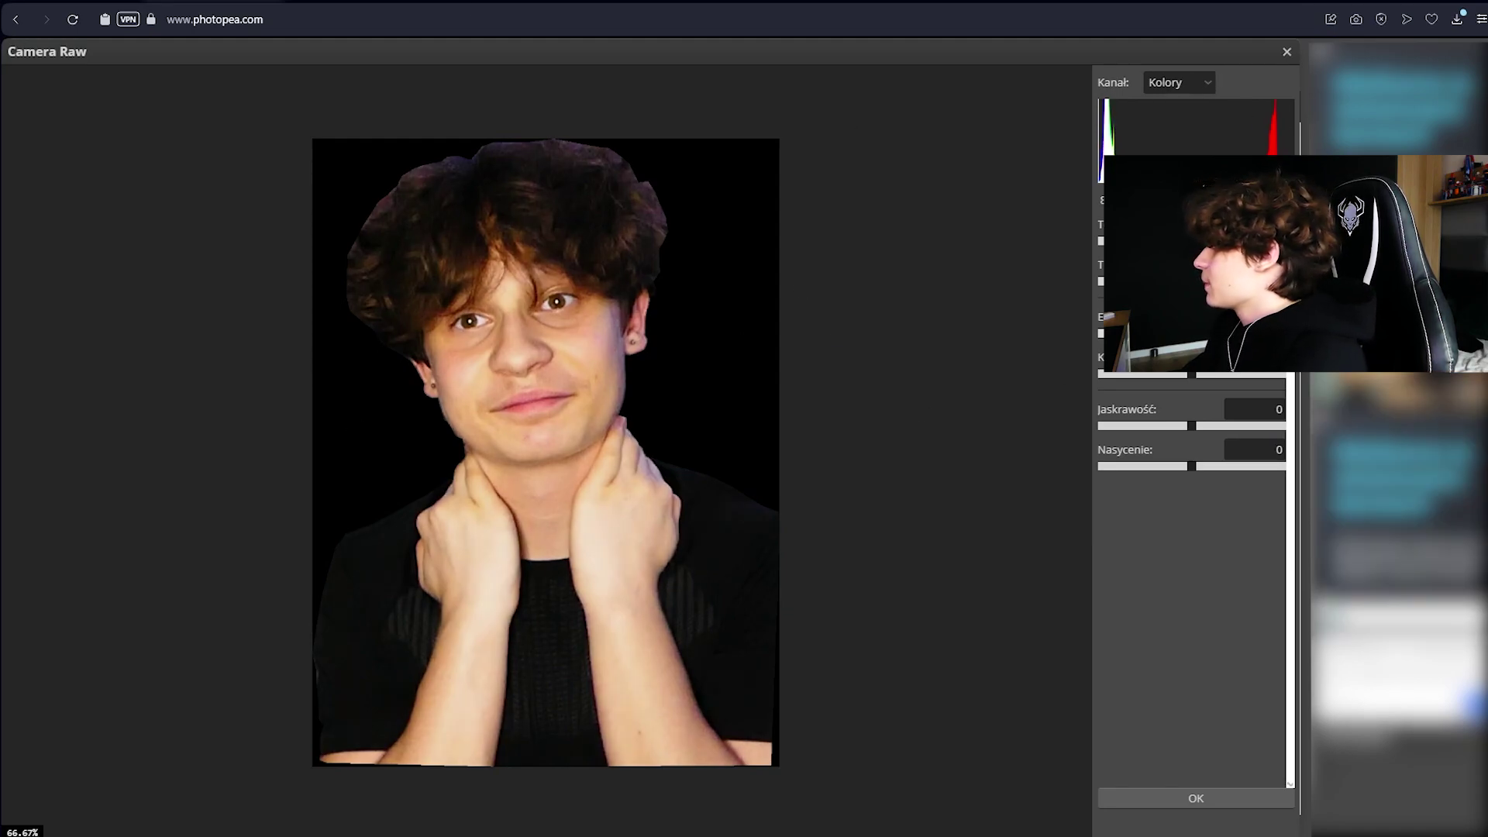
{"action": "left_click_drag", "start_coordinate": [1188, 333], "coordinate": [1214, 369]}
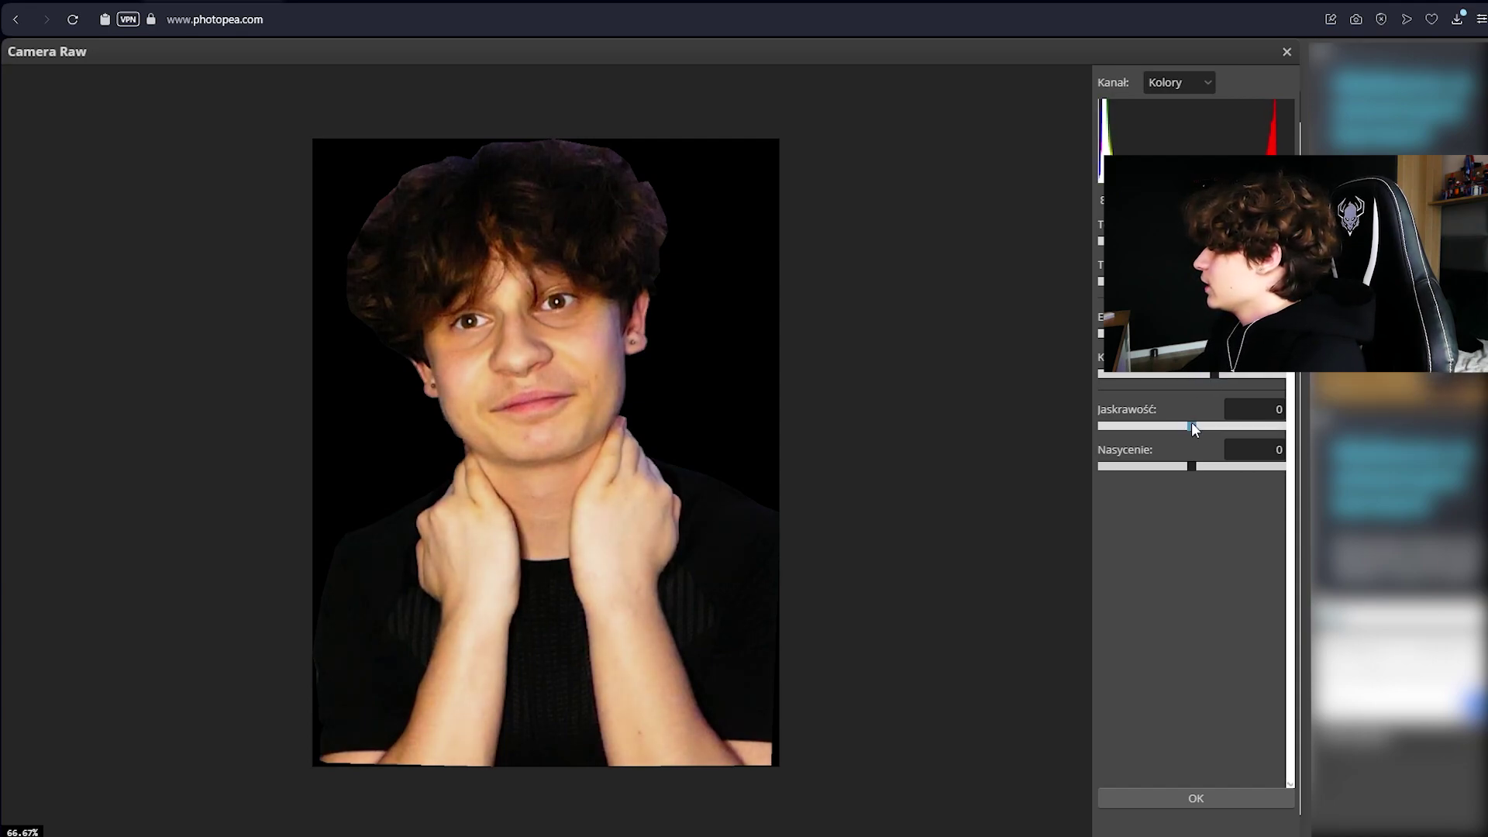
{"action": "left_click_drag", "start_coordinate": [1192, 426], "coordinate": [1202, 463]}
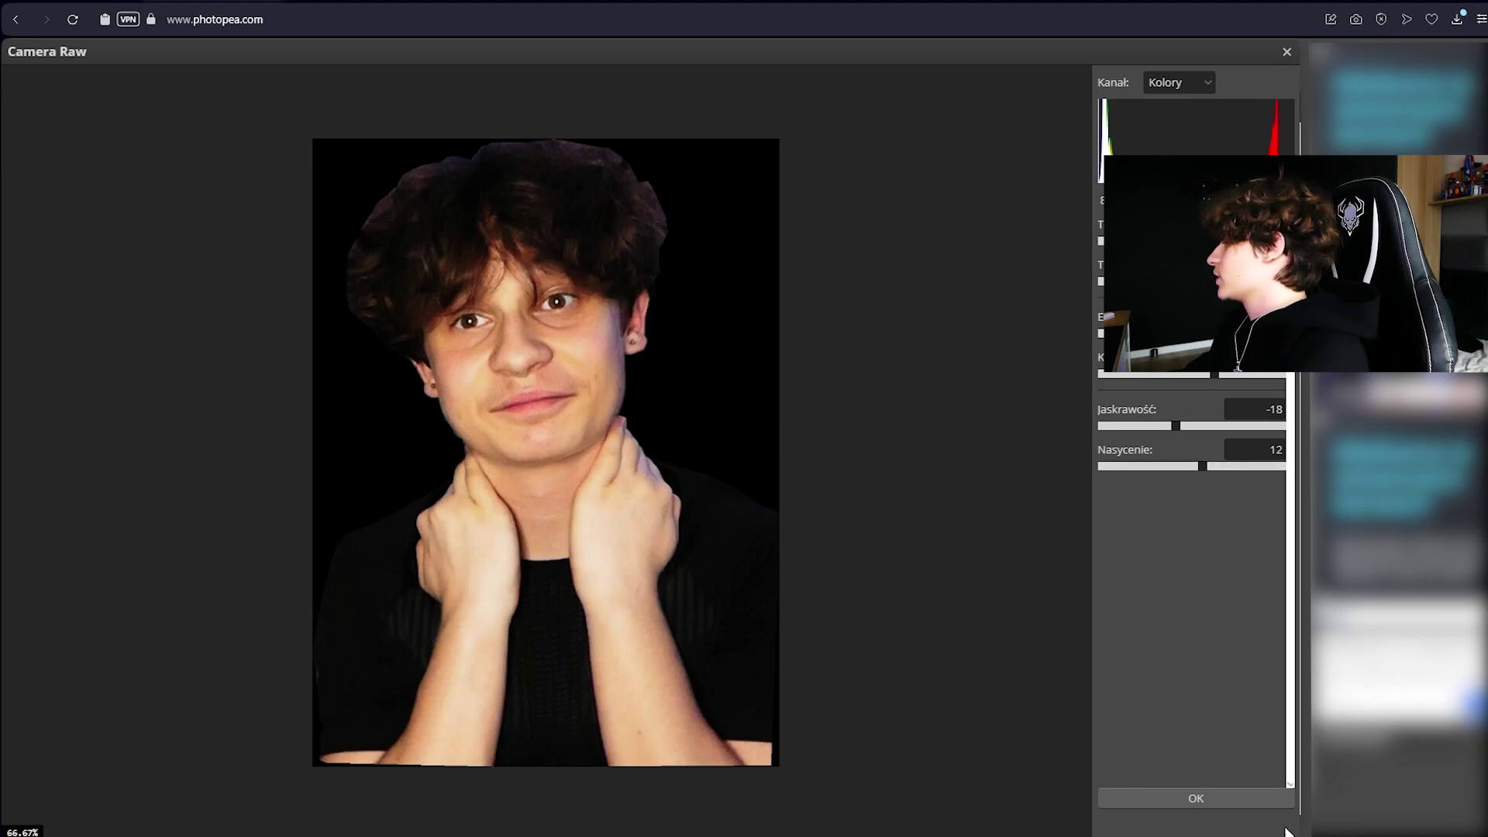
{"action": "left_click", "coordinate": [1253, 796]}
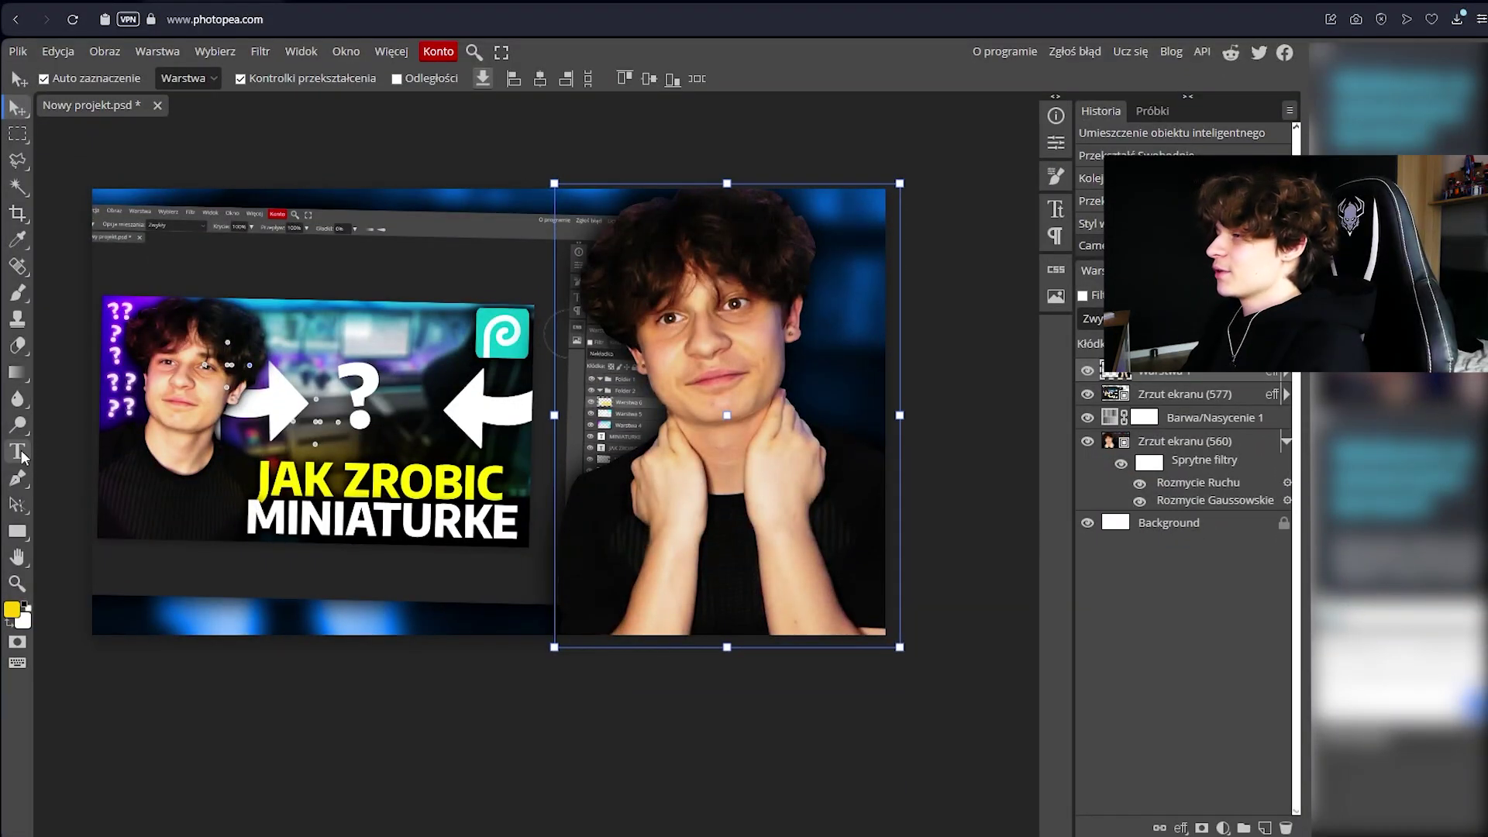
Add the yellow text "JAK ZROBIC" at 150 px over the screenshot's lower left area.
{"action": "left_click", "coordinate": [17, 451]}
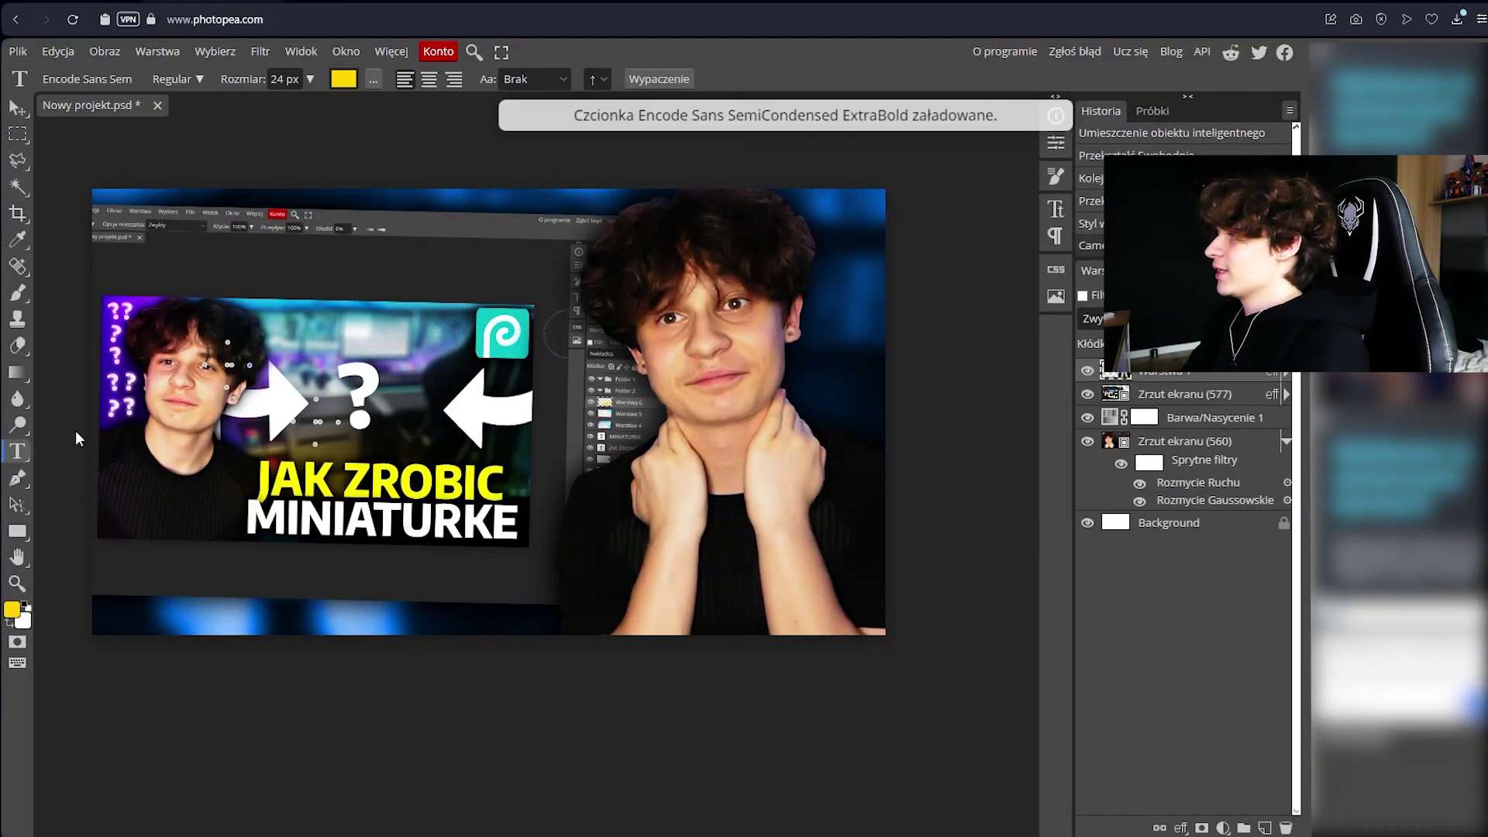
{"action": "left_click", "coordinate": [132, 534]}
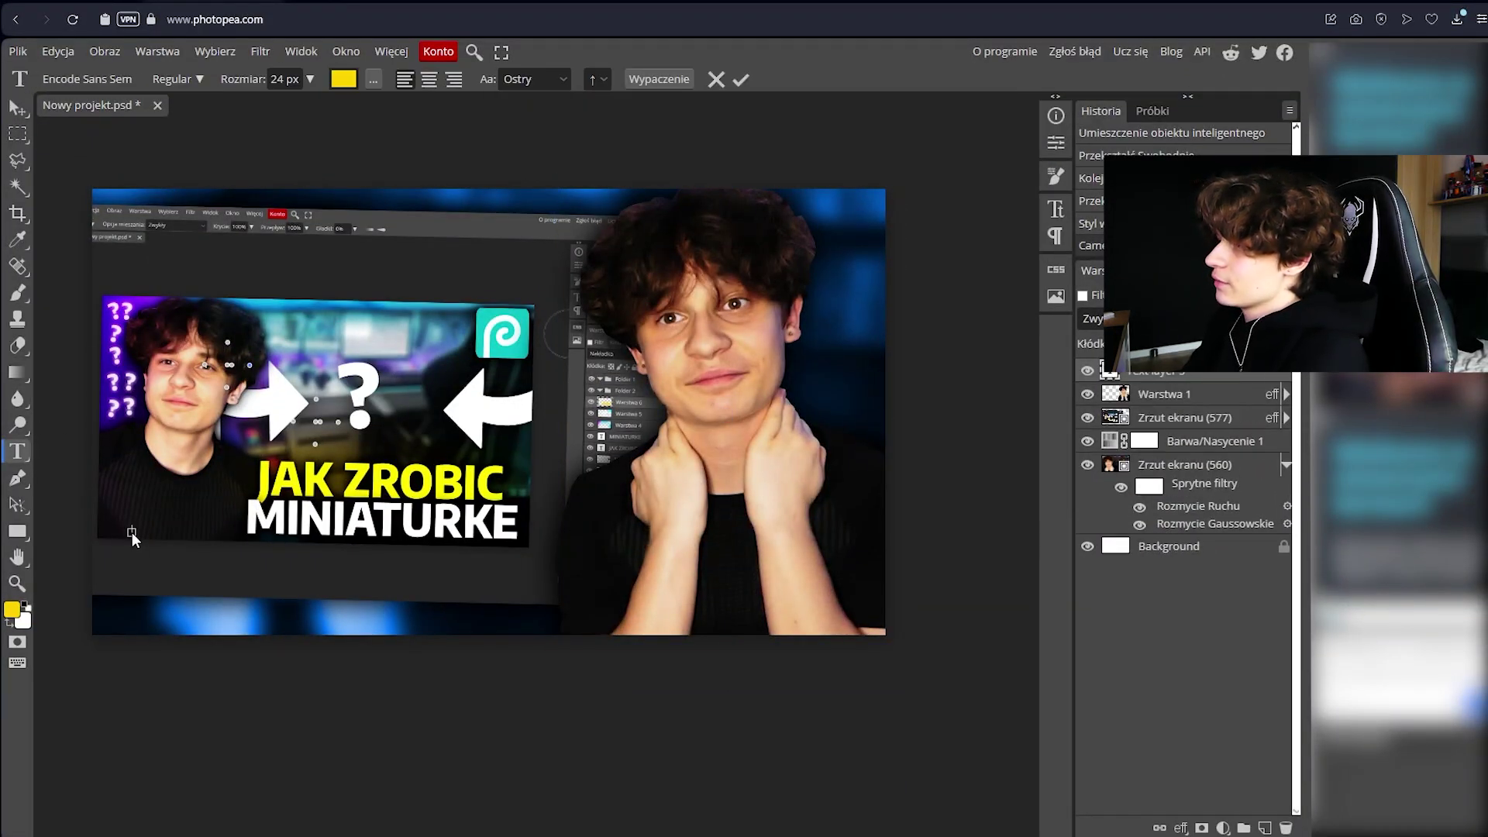
{"action": "left_click", "coordinate": [311, 80]}
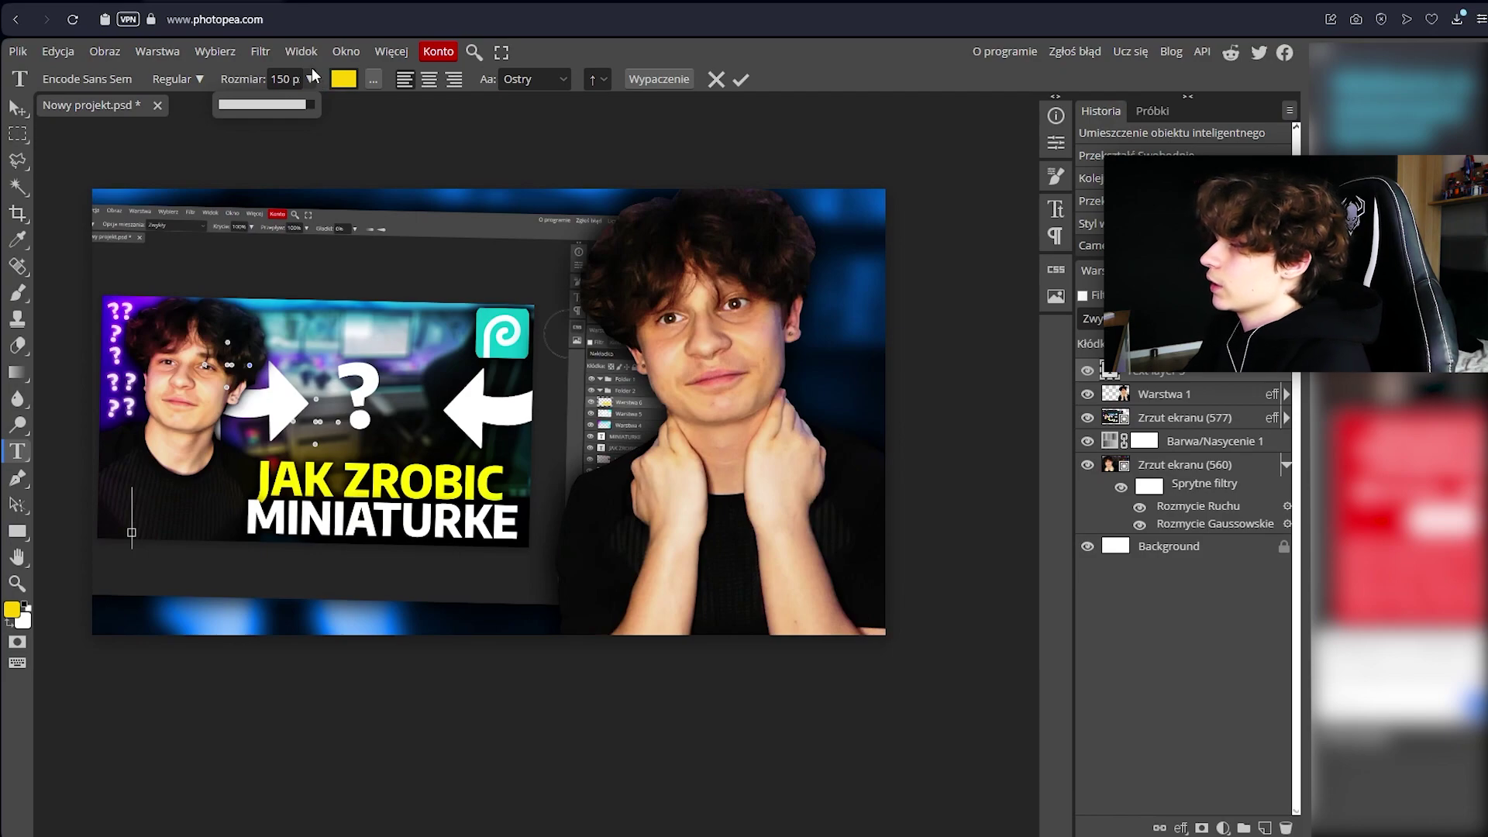
{"action": "left_click", "coordinate": [137, 527]}
{"action": "type", "text": "JAK"}
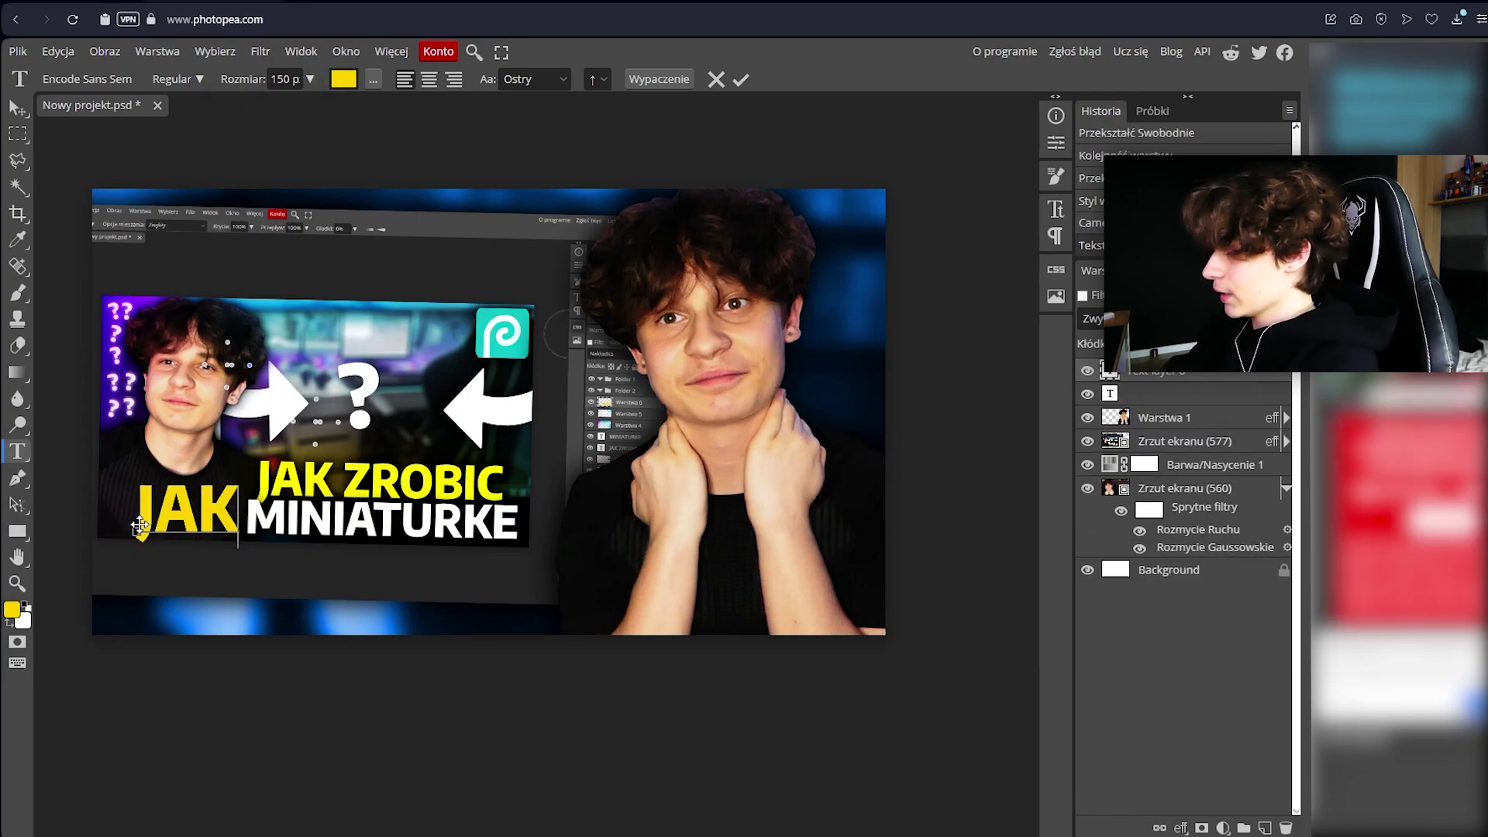
{"action": "type", "text": " ZROBIC"}
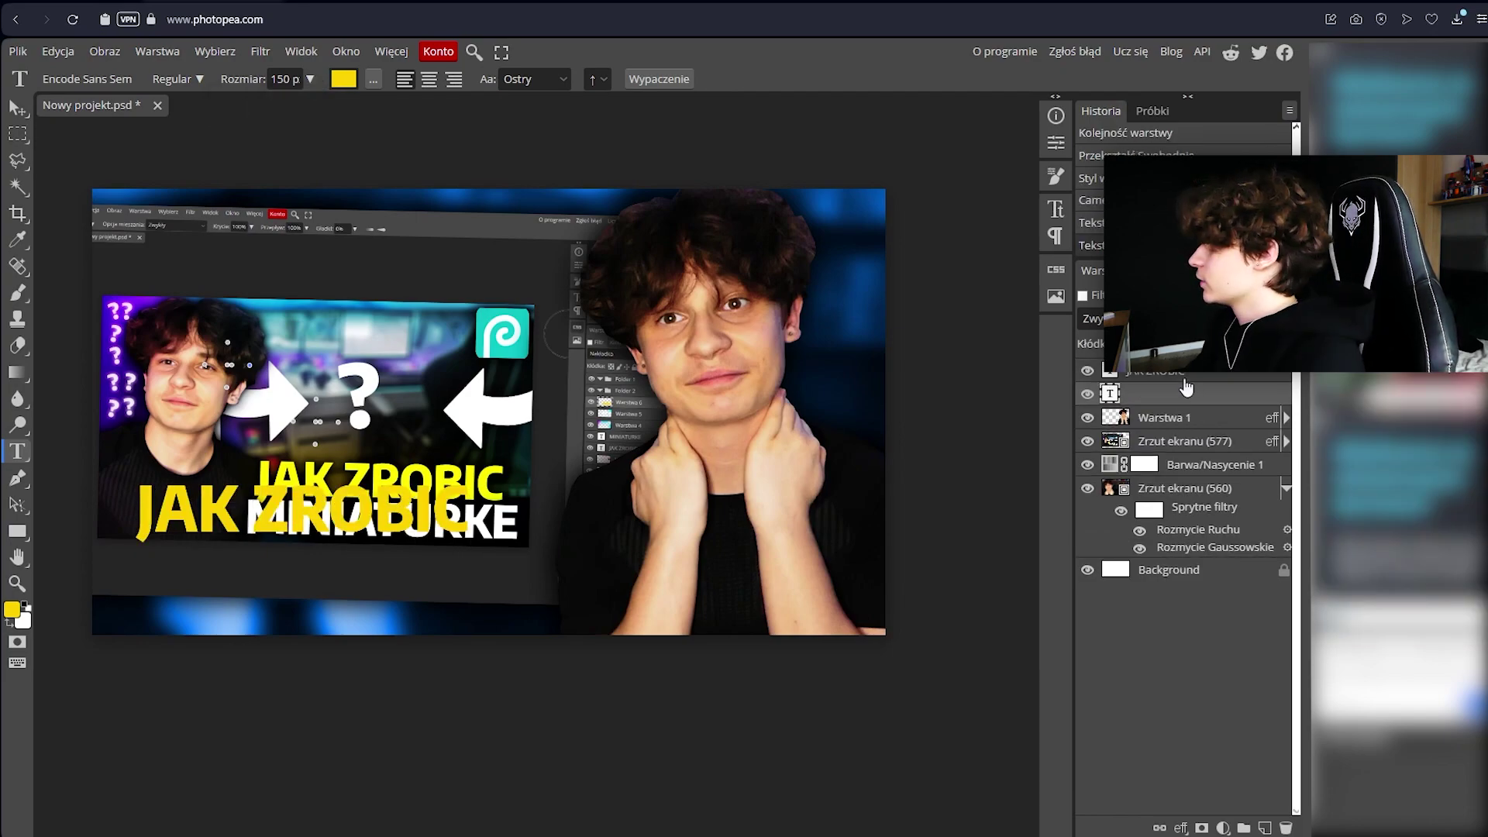
Add a second yellow text line "MINIATURKE" at the canvas's lower left, beneath JAK ZROBIC.
{"action": "left_click", "coordinate": [1191, 380]}
{"action": "left_click", "coordinate": [106, 601]}
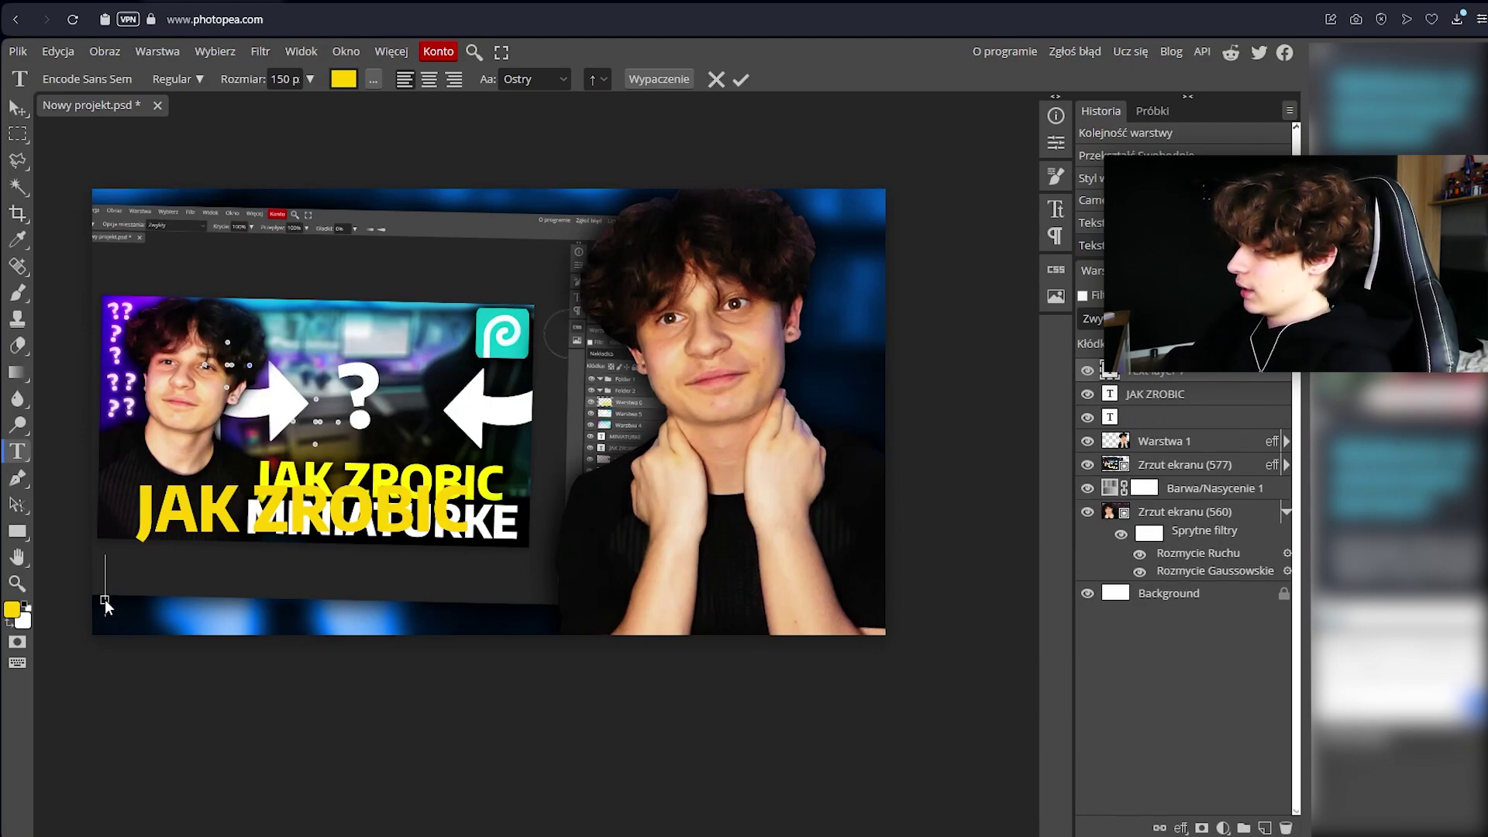
{"action": "type", "text": "MINIA"}
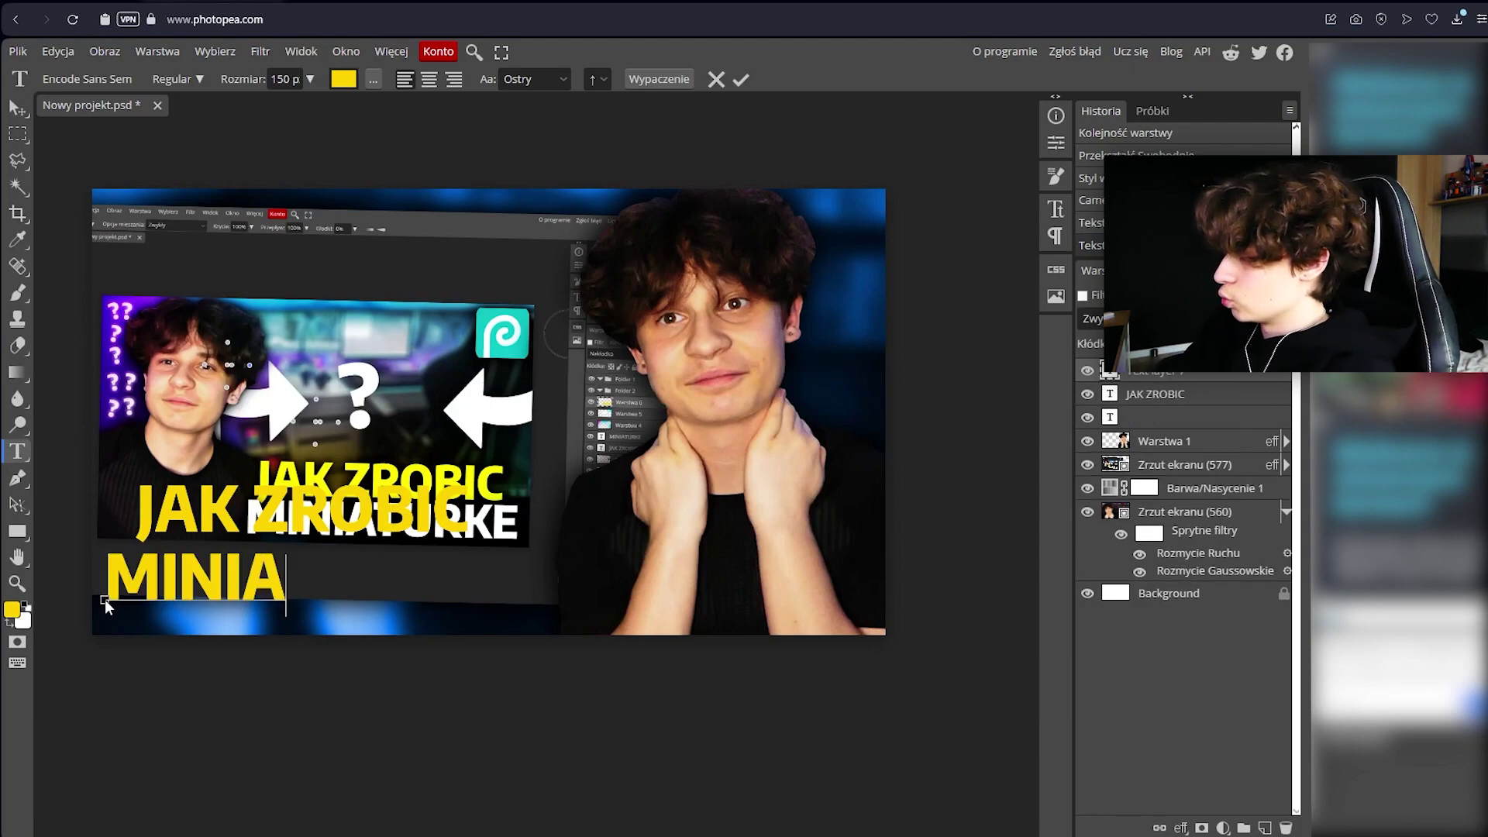
{"action": "type", "text": "TURRKE"}
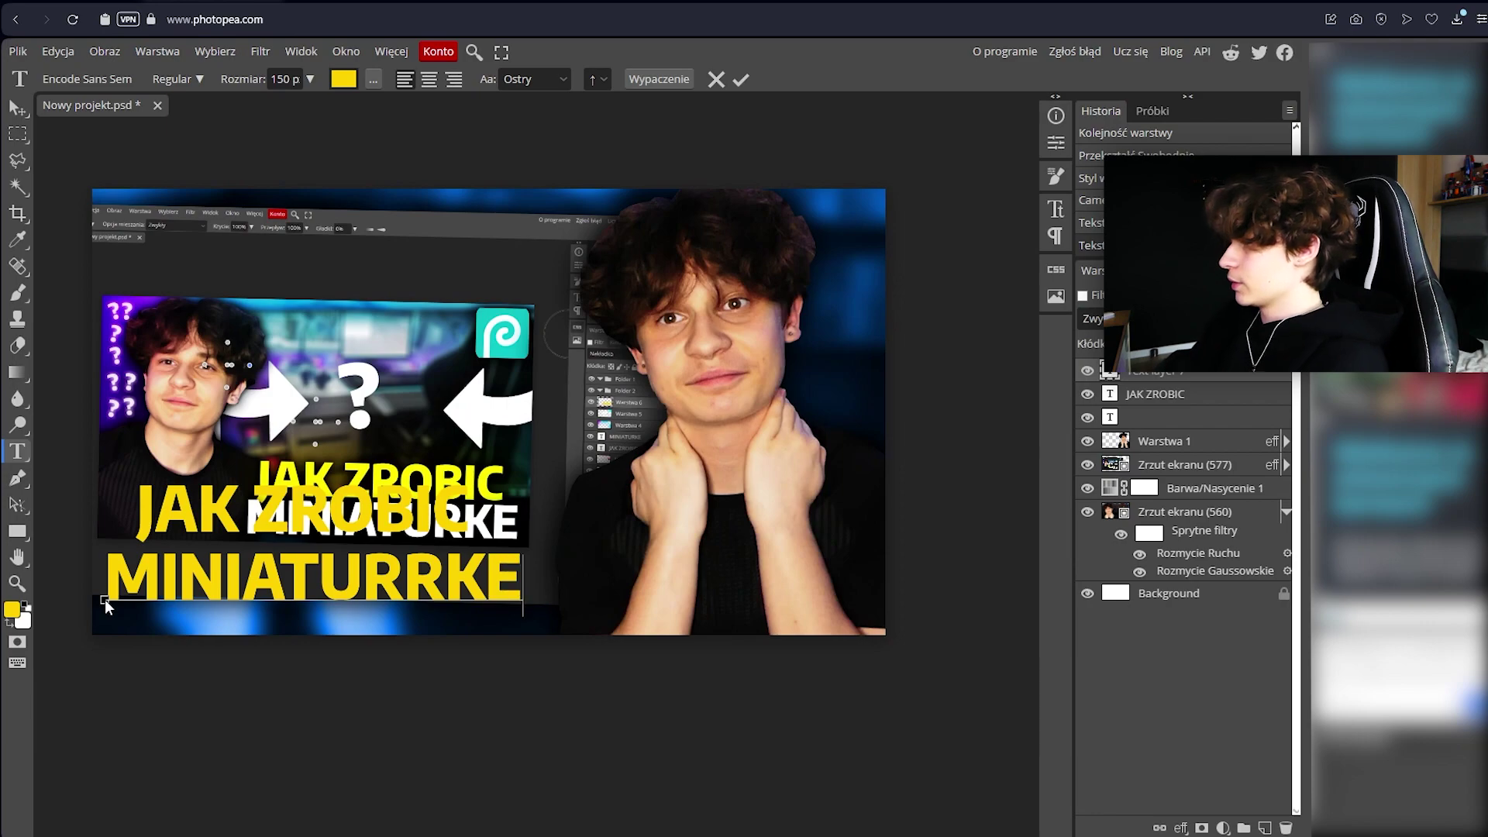
{"action": "key", "text": "BackSpace"}
{"action": "key", "text": "BackSpace"}
{"action": "key", "text": "BackSpace"}
{"action": "type", "text": "KE"}
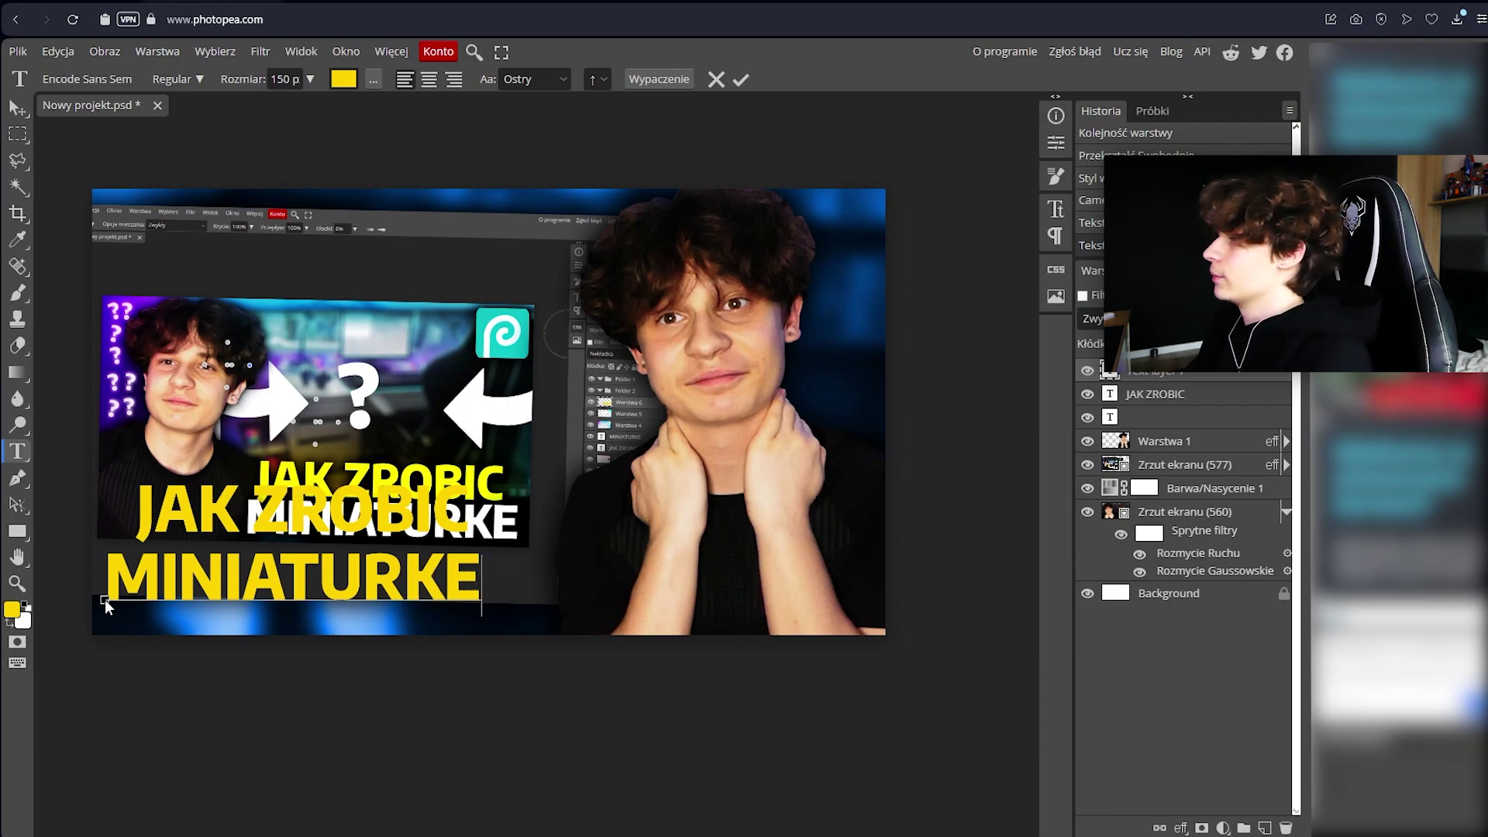
Enlarge the JAK ZROBIC text so it spans nearly the whole width left of the person, and reposition it slightly.
{"action": "left_click", "coordinate": [1230, 396]}
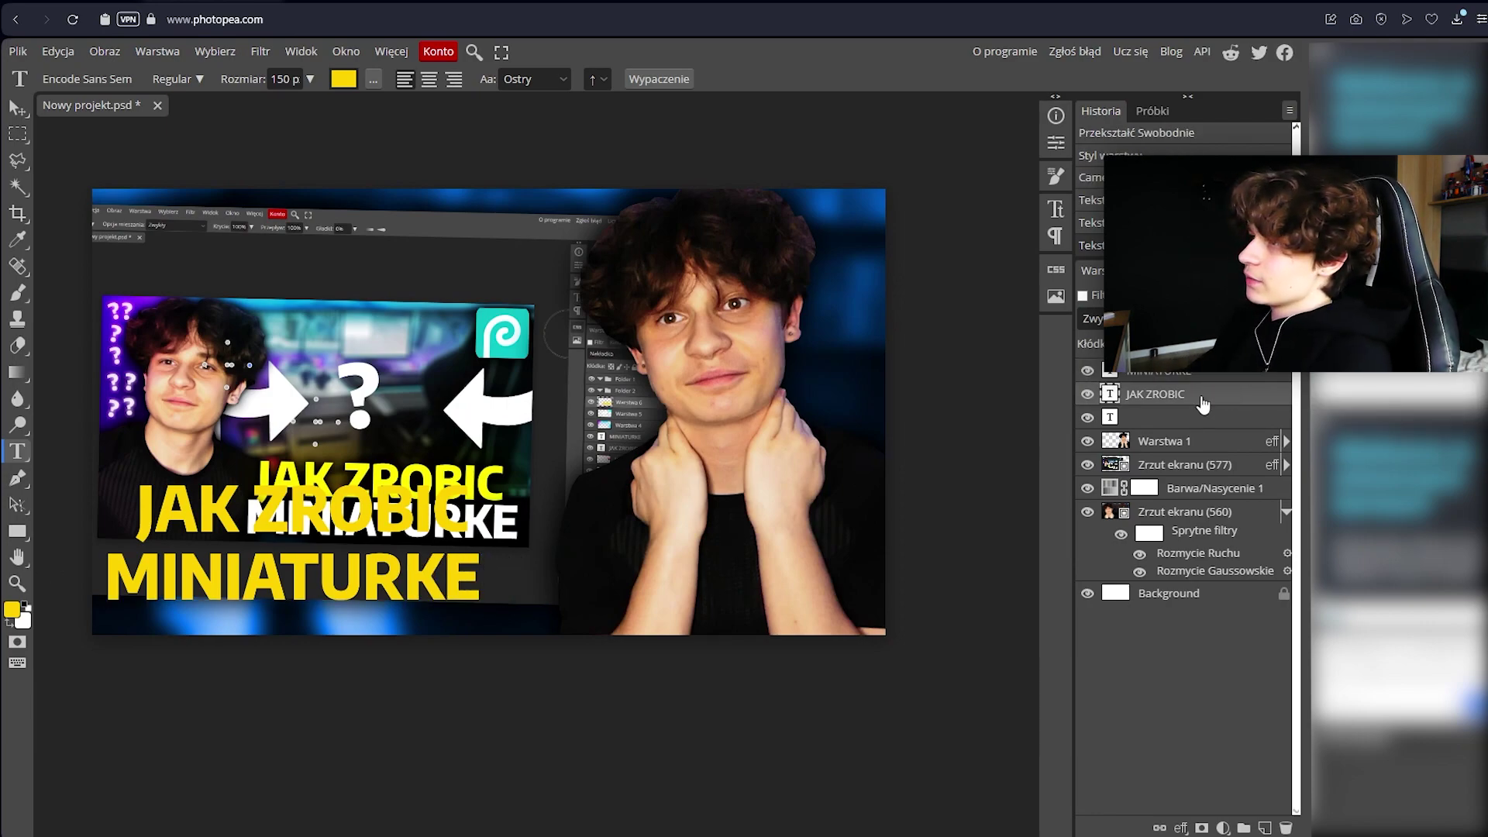
{"action": "left_click", "coordinate": [17, 112]}
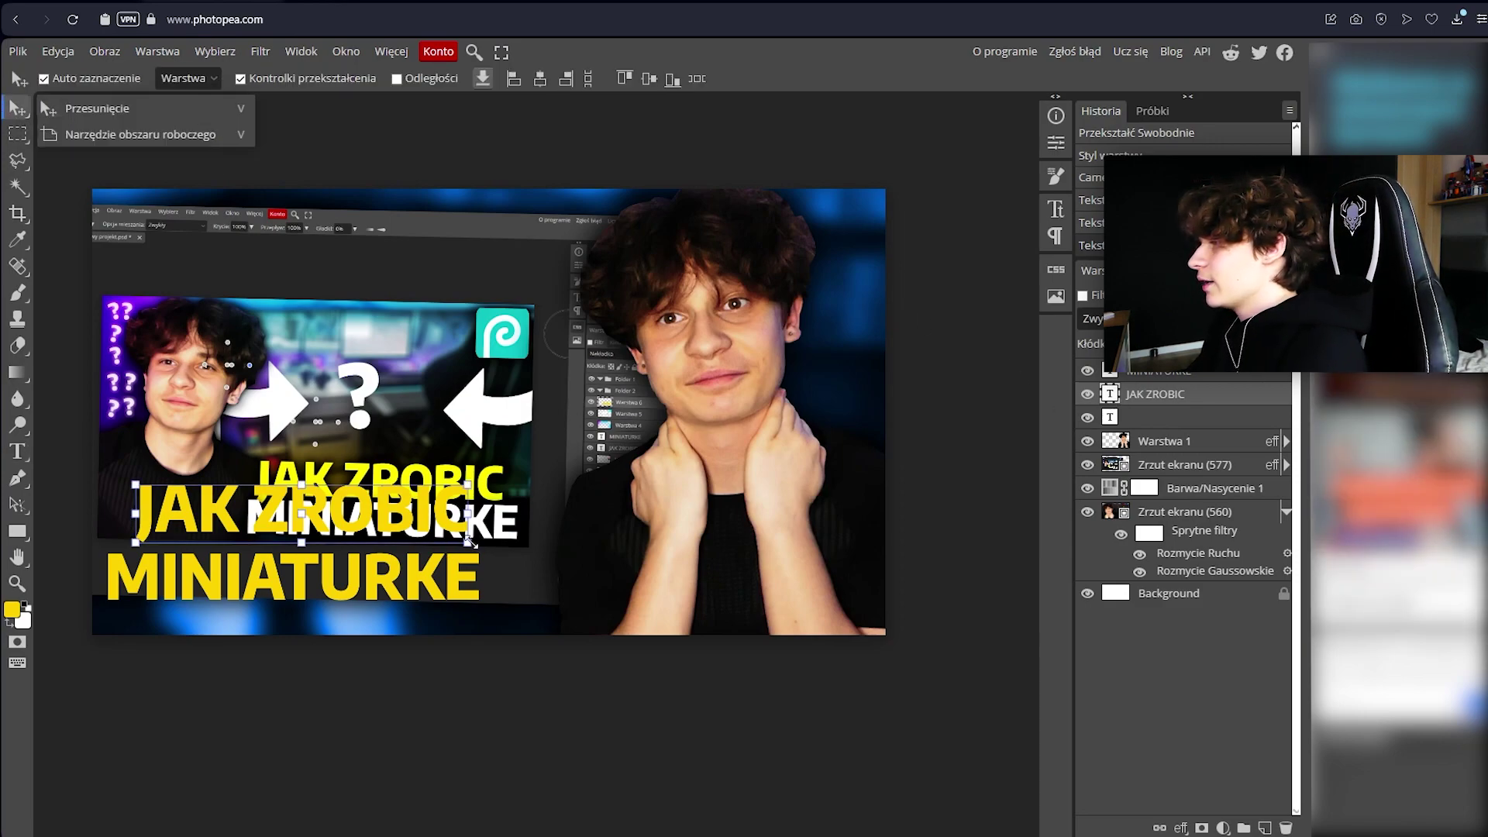
{"action": "left_click_drag", "start_coordinate": [469, 542], "coordinate": [541, 536]}
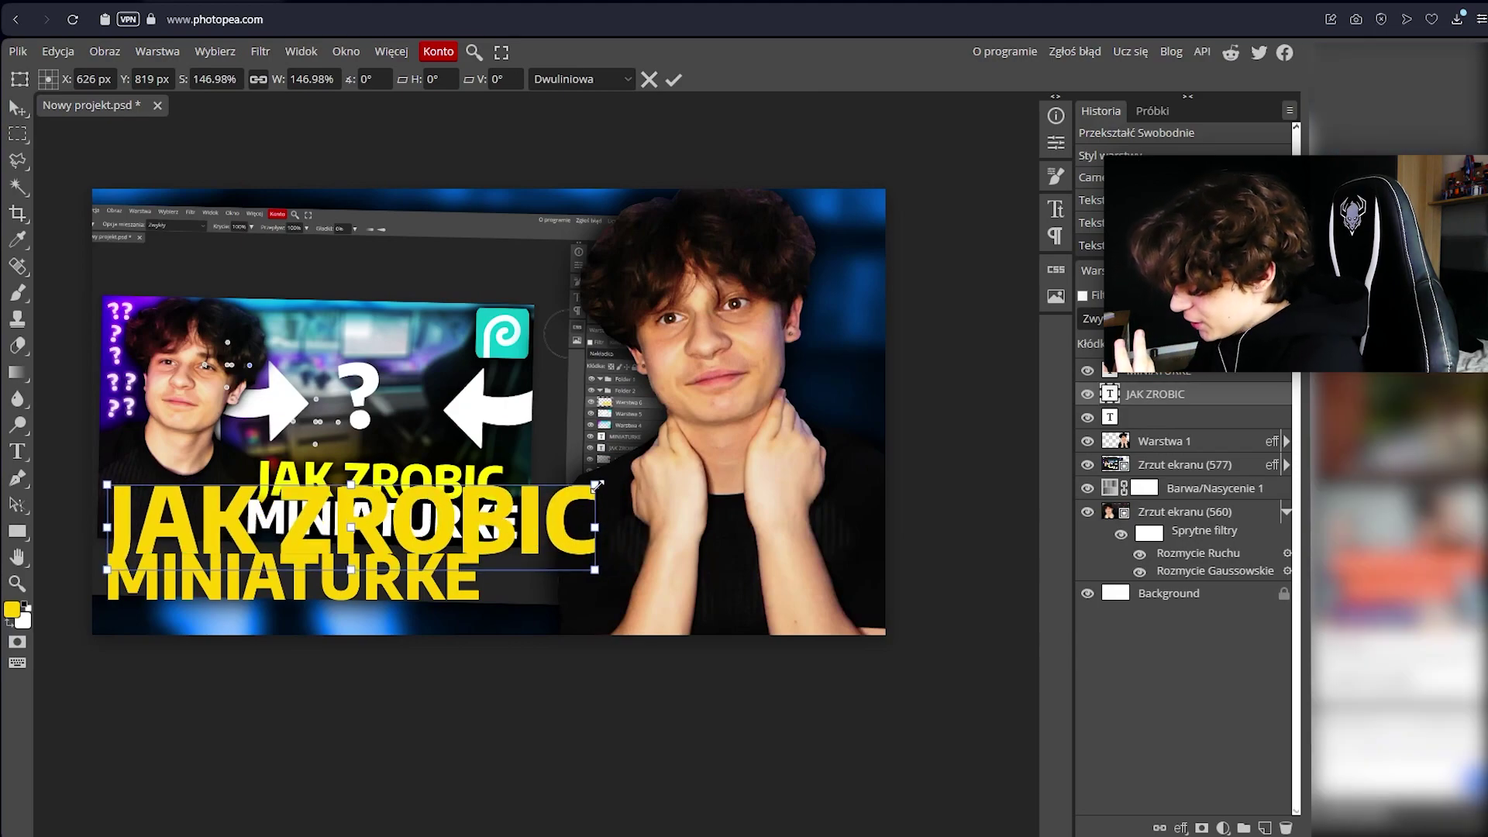
{"action": "left_click_drag", "start_coordinate": [596, 486], "coordinate": [584, 488]}
{"action": "left_click_drag", "start_coordinate": [527, 529], "coordinate": [533, 526]}
Enlarge the MINIATURKE text to about the width of JAK ZROBIC and place it just below that line.
{"action": "left_click", "coordinate": [468, 582]}
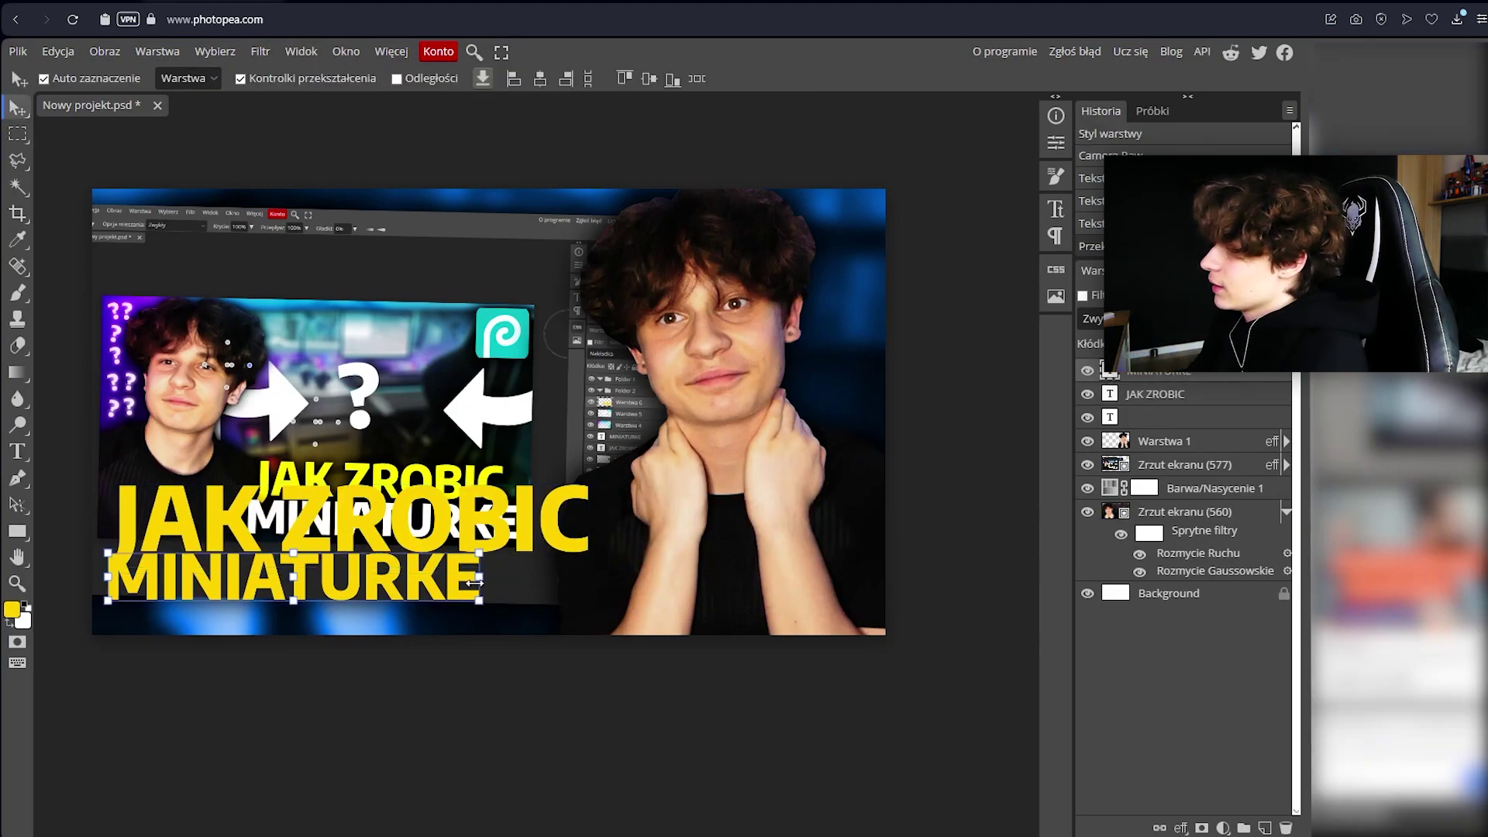
{"action": "left_click_drag", "start_coordinate": [474, 582], "coordinate": [610, 577]}
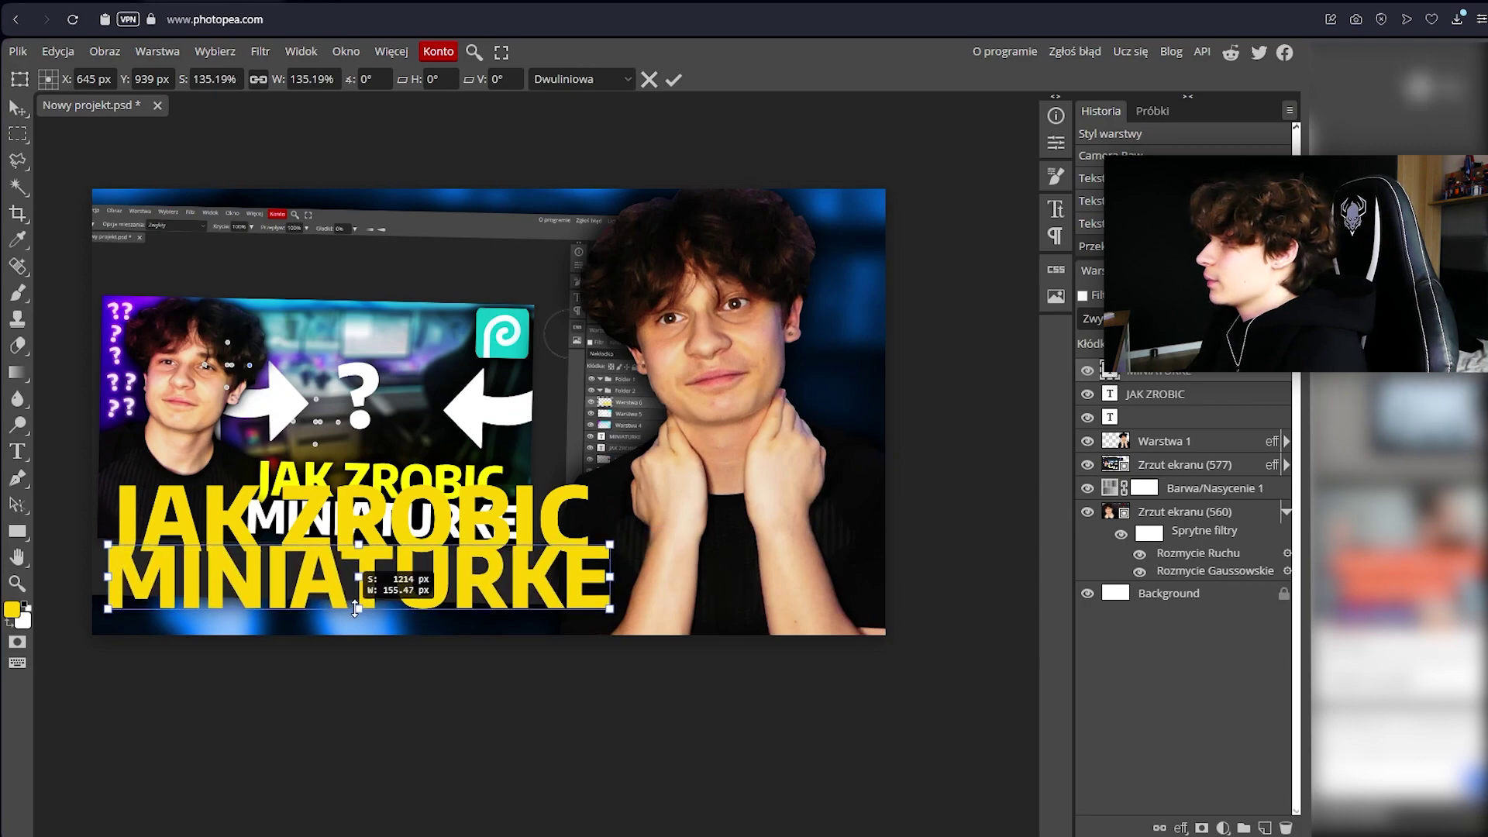
{"action": "left_click_drag", "start_coordinate": [355, 609], "coordinate": [415, 600]}
{"action": "key", "text": "Return"}
Shift JAK ZROBIC slightly left so its edges line up with MINIATURKE, and select the MINIATURKE layer.
{"action": "left_click", "coordinate": [1178, 394]}
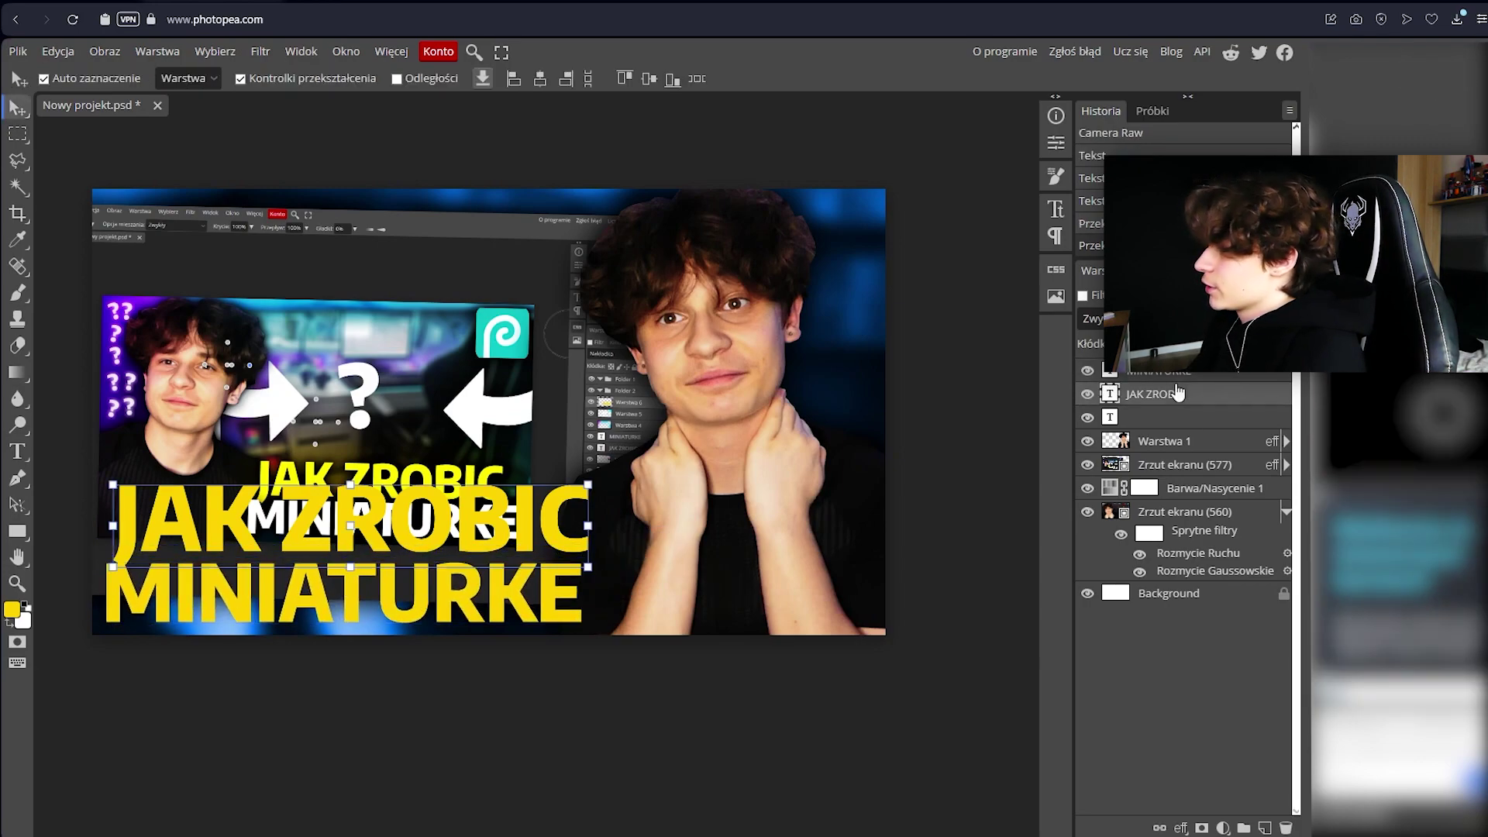
{"action": "left_click_drag", "start_coordinate": [393, 538], "coordinate": [383, 540]}
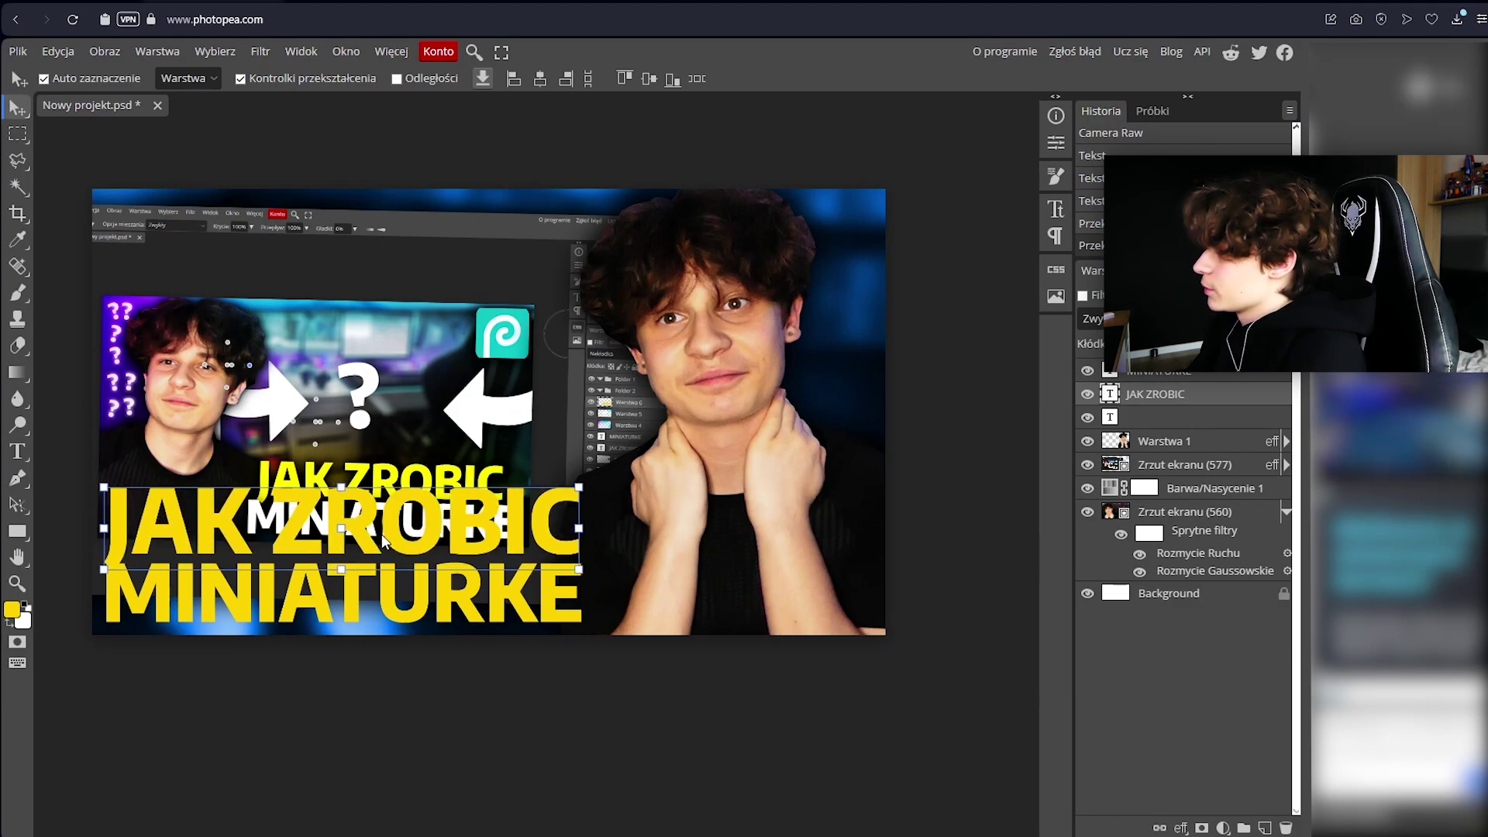
{"action": "left_click", "coordinate": [1225, 376]}
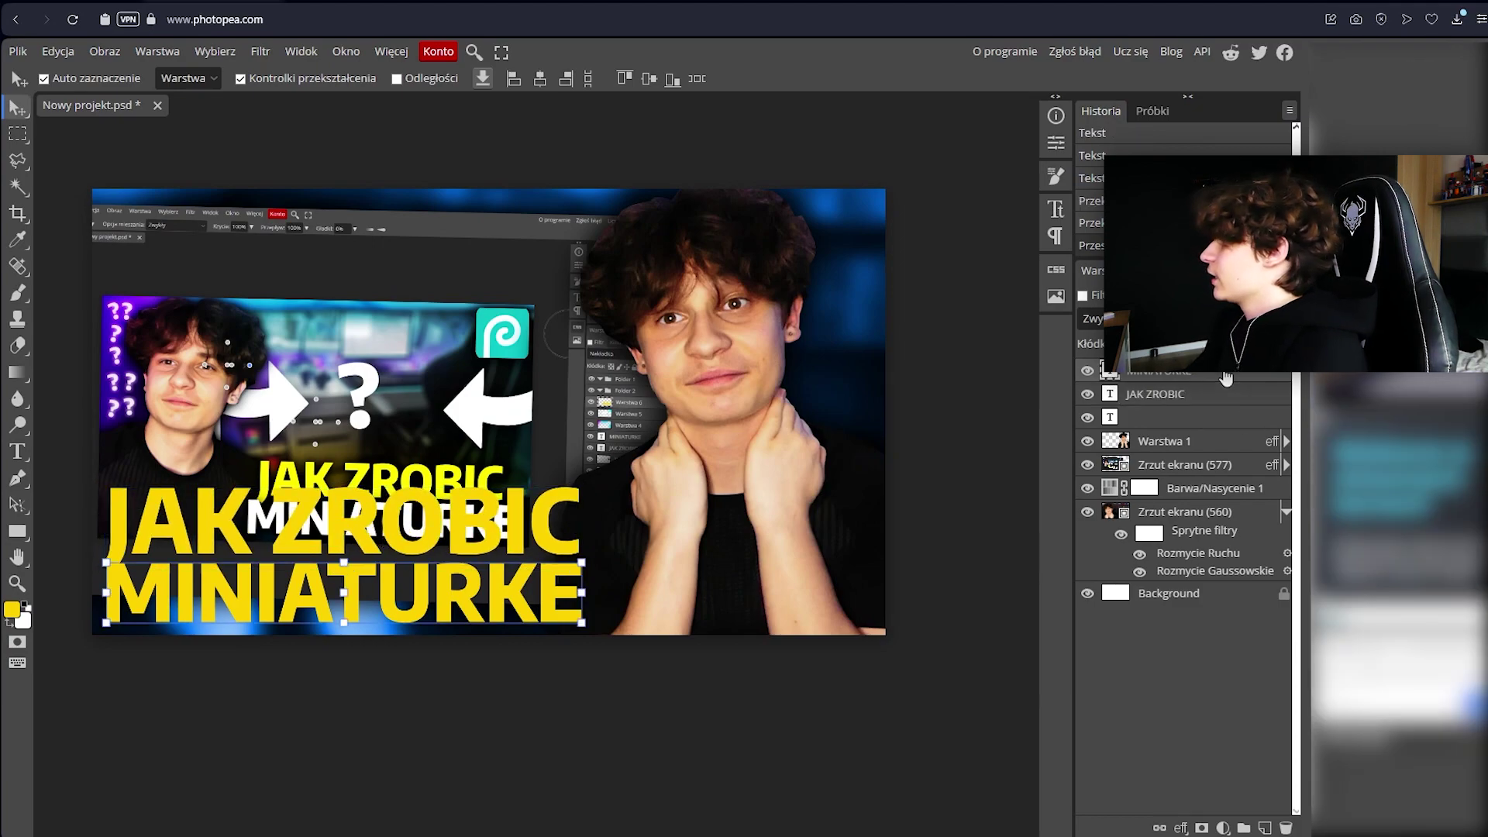
Apply a drop shadow and a white (ffffff) colour overlay to the MINIATURKE text layer.
{"action": "double_click", "coordinate": [1224, 375]}
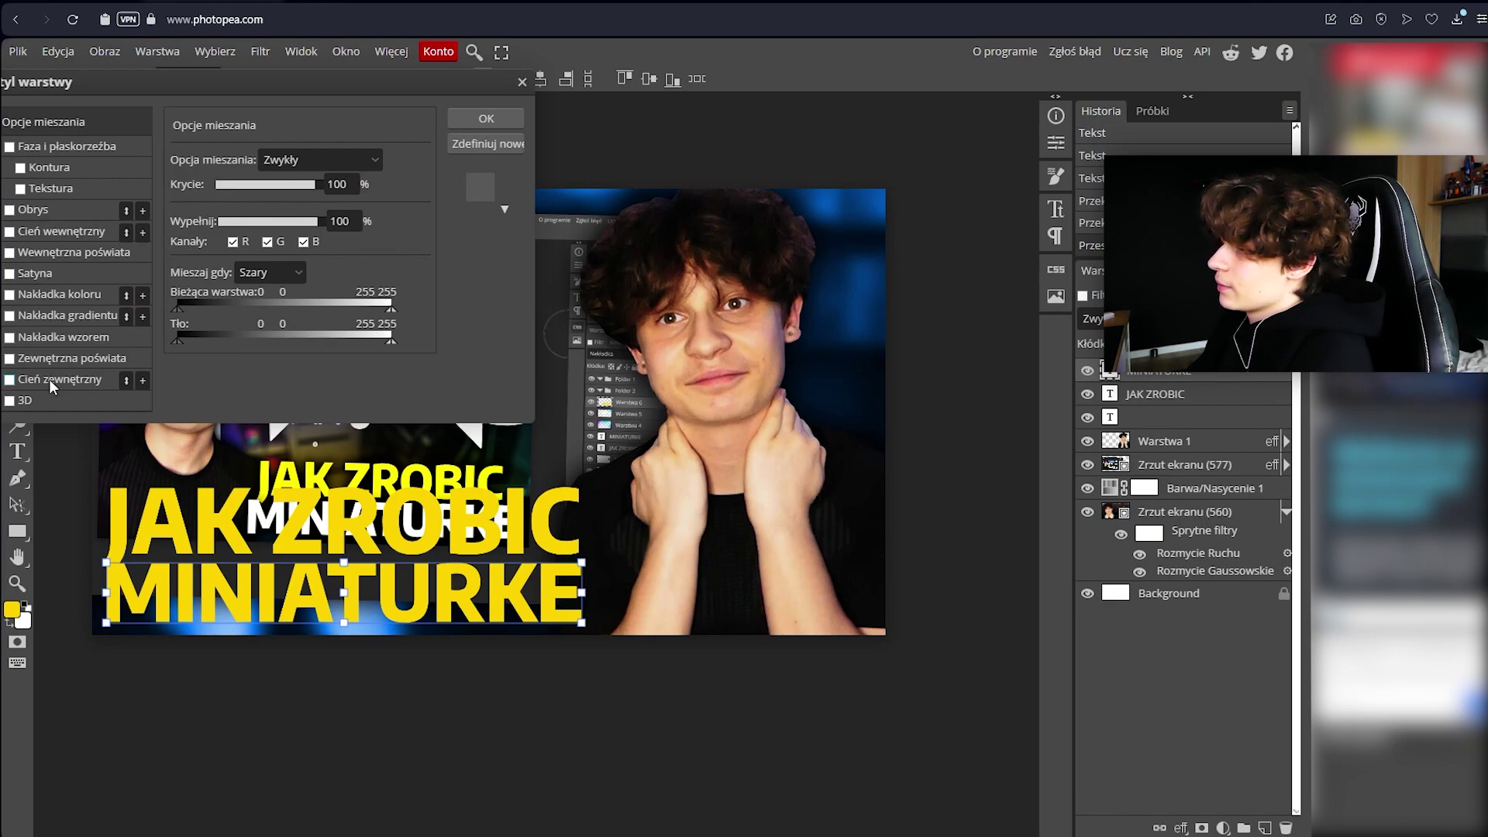
{"action": "left_click", "coordinate": [49, 380]}
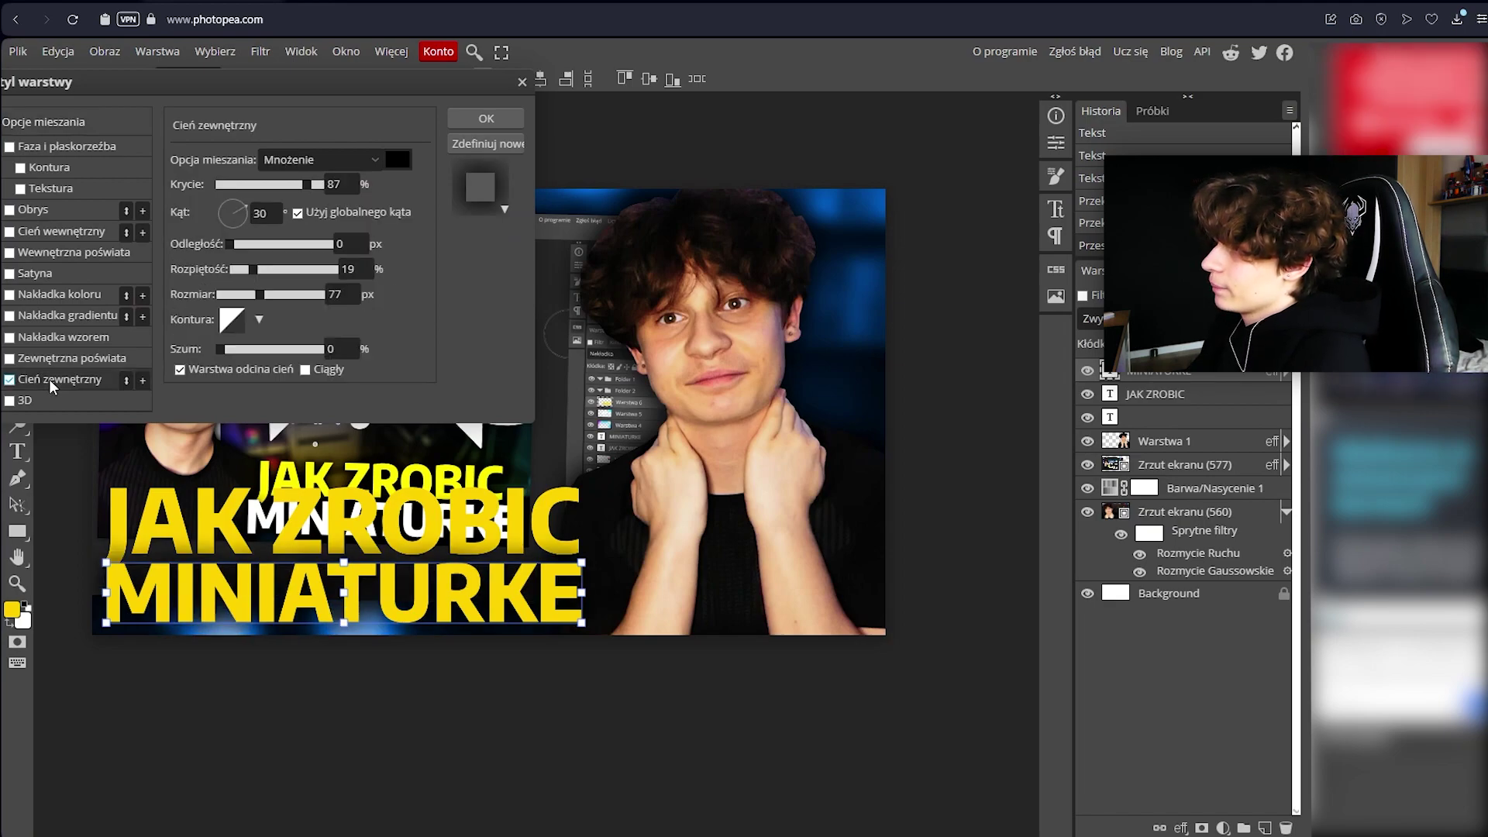
{"action": "left_click", "coordinate": [53, 295]}
{"action": "left_click", "coordinate": [384, 184]}
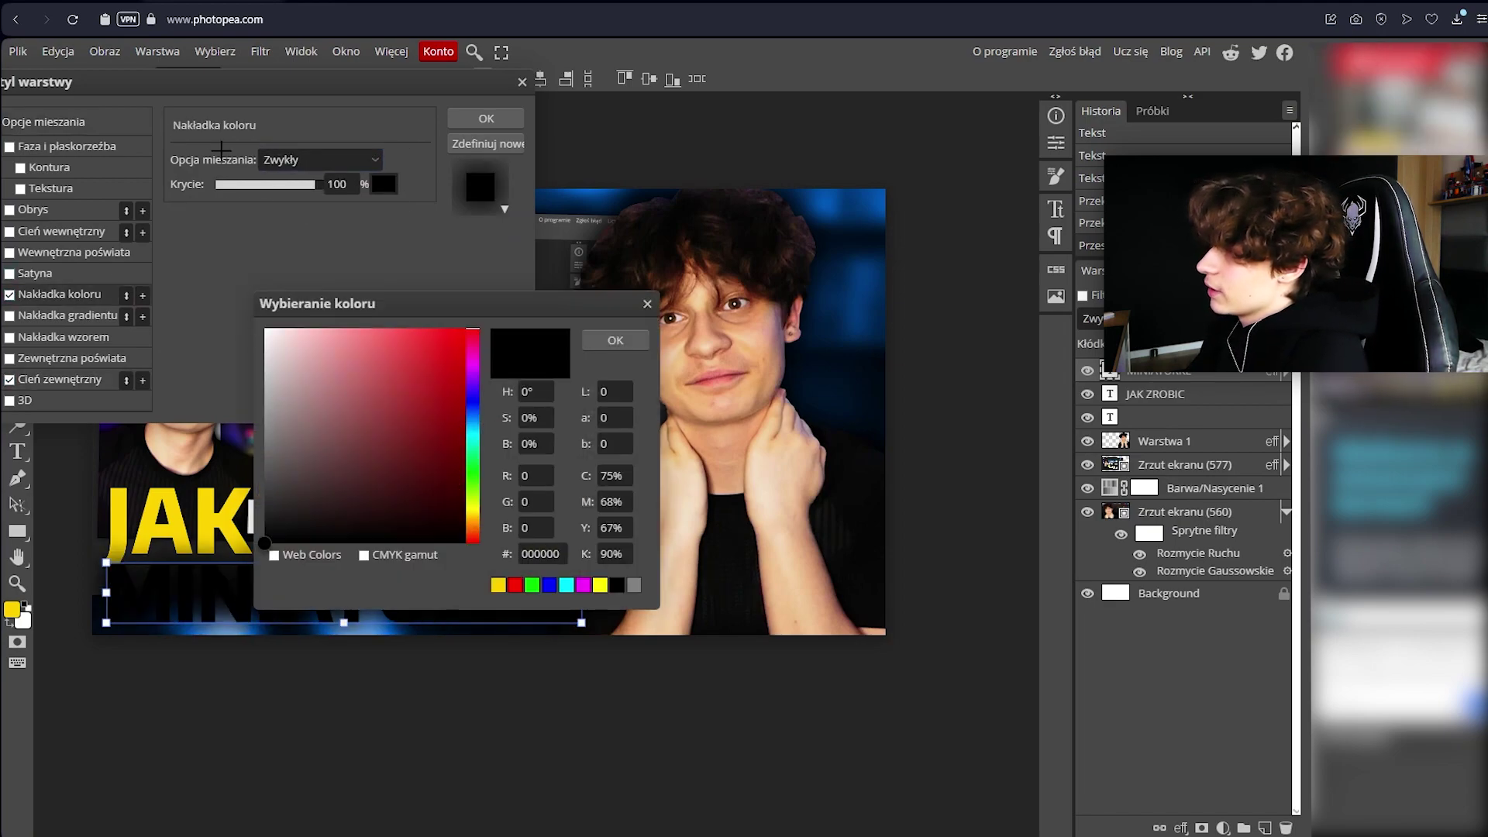
{"action": "left_click_drag", "start_coordinate": [365, 342], "coordinate": [326, 330]}
{"action": "left_click_drag", "start_coordinate": [211, 263], "coordinate": [214, 252]}
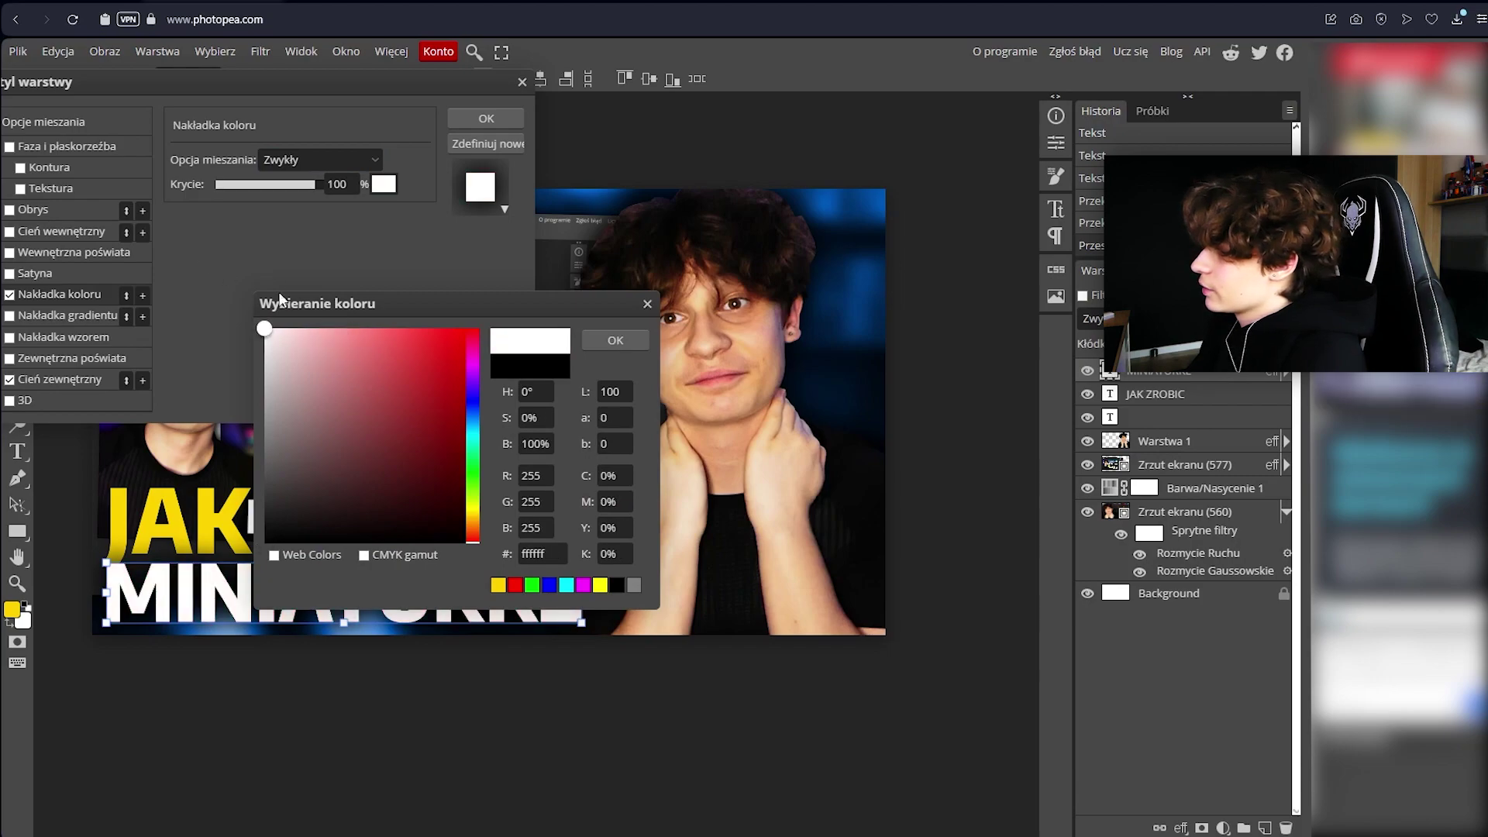
{"action": "left_click", "coordinate": [596, 339]}
{"action": "left_click", "coordinate": [482, 119]}
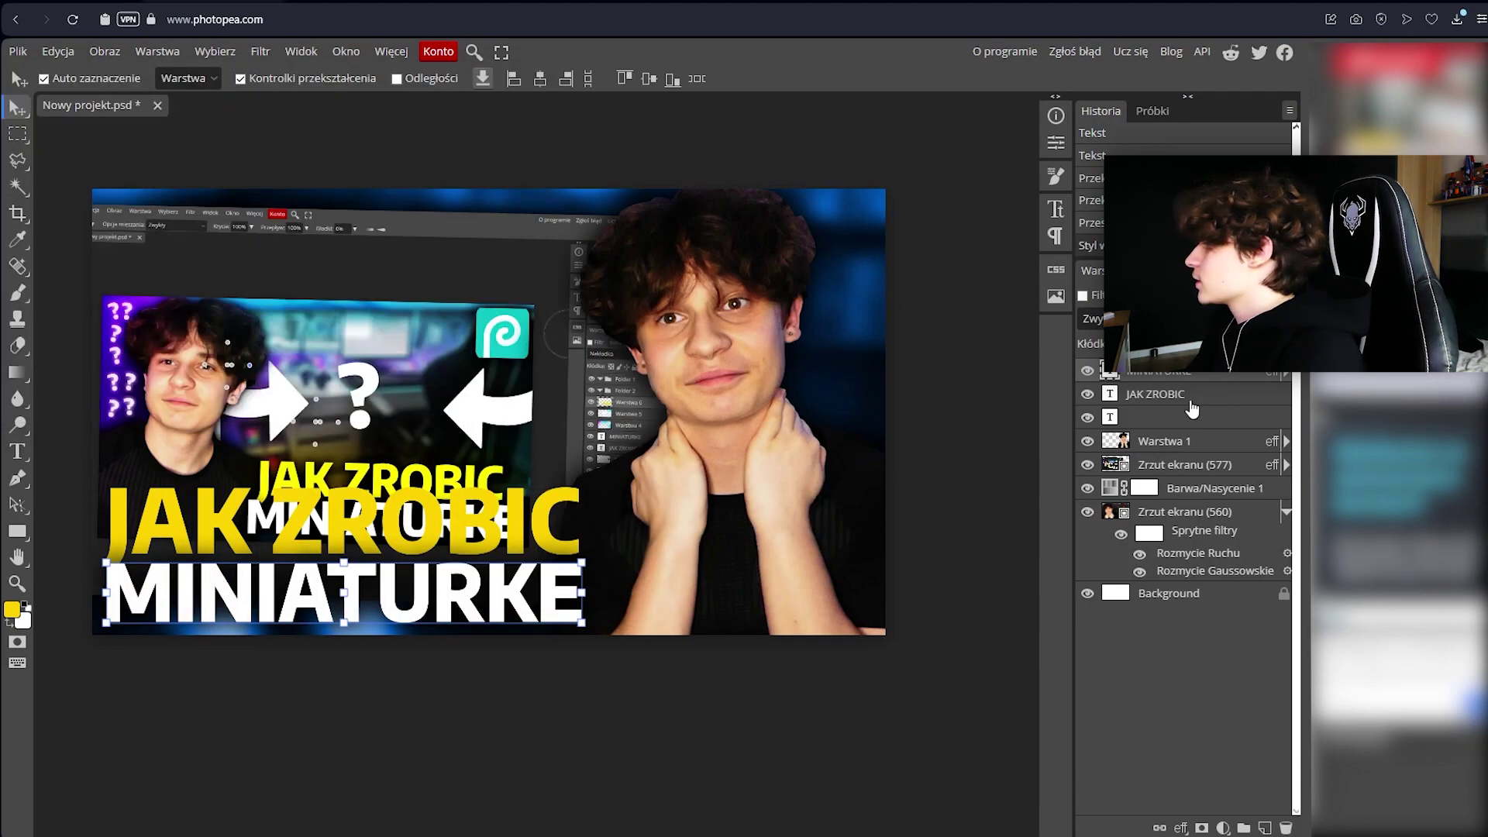
Give the JAK ZROBIC text layer a bright yellow colour overlay (ffe400), without a drop shadow.
{"action": "double_click", "coordinate": [1192, 408]}
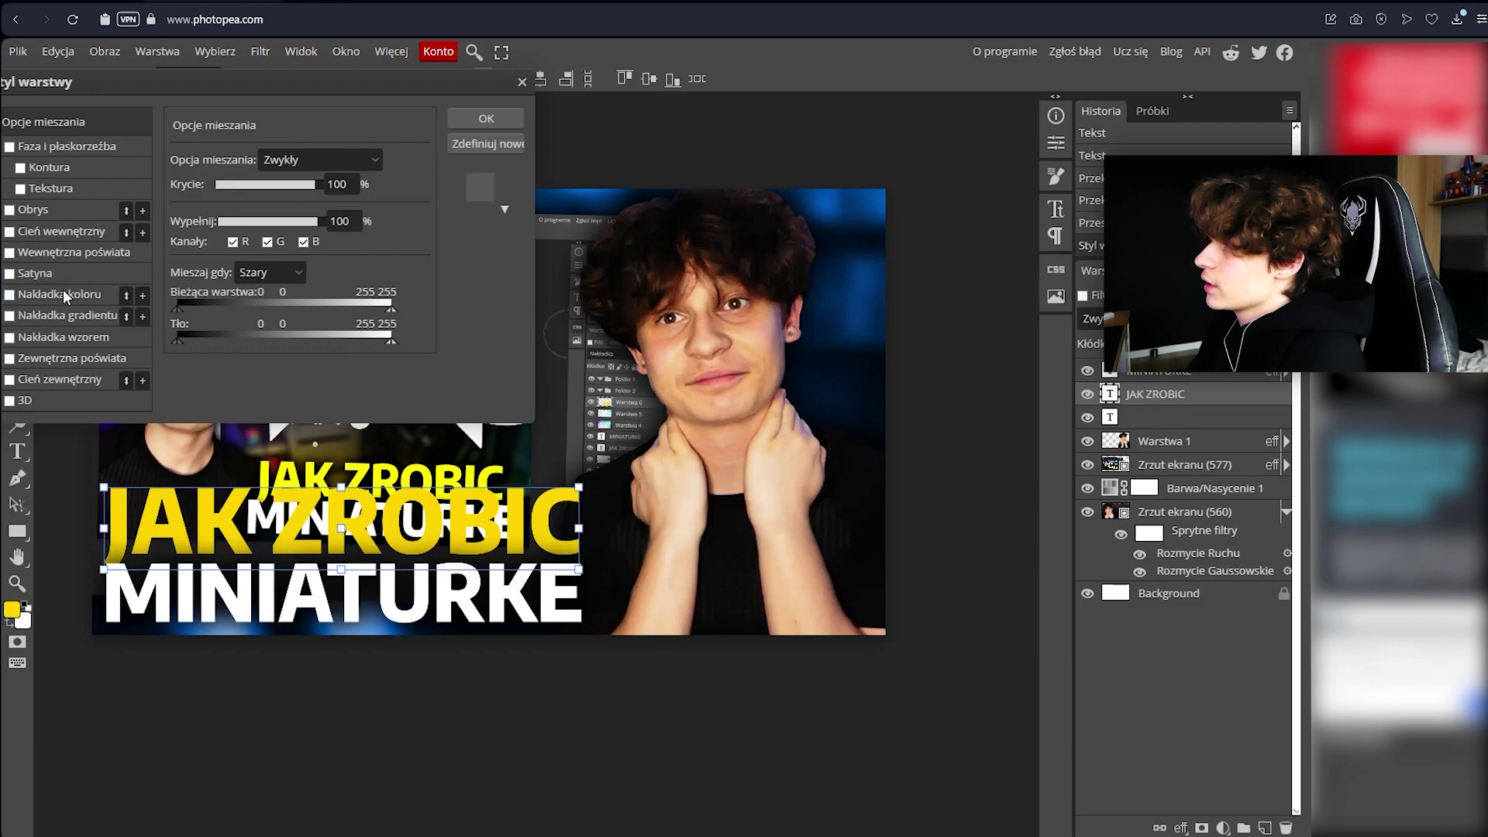
{"action": "left_click", "coordinate": [65, 297]}
{"action": "left_click", "coordinate": [384, 184]}
{"action": "left_click_drag", "start_coordinate": [474, 539], "coordinate": [478, 510]}
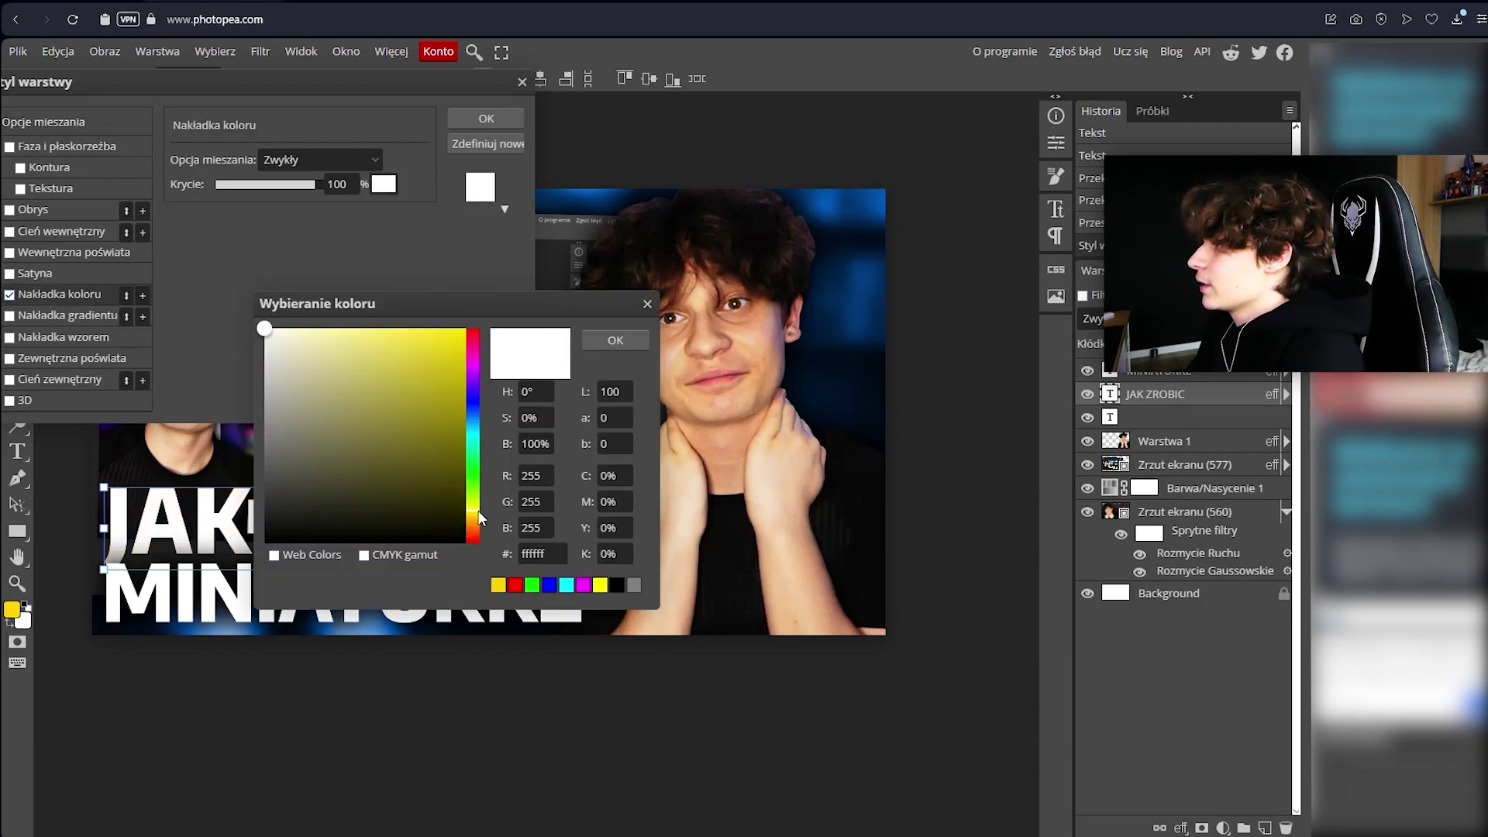
{"action": "left_click_drag", "start_coordinate": [384, 392], "coordinate": [465, 329]}
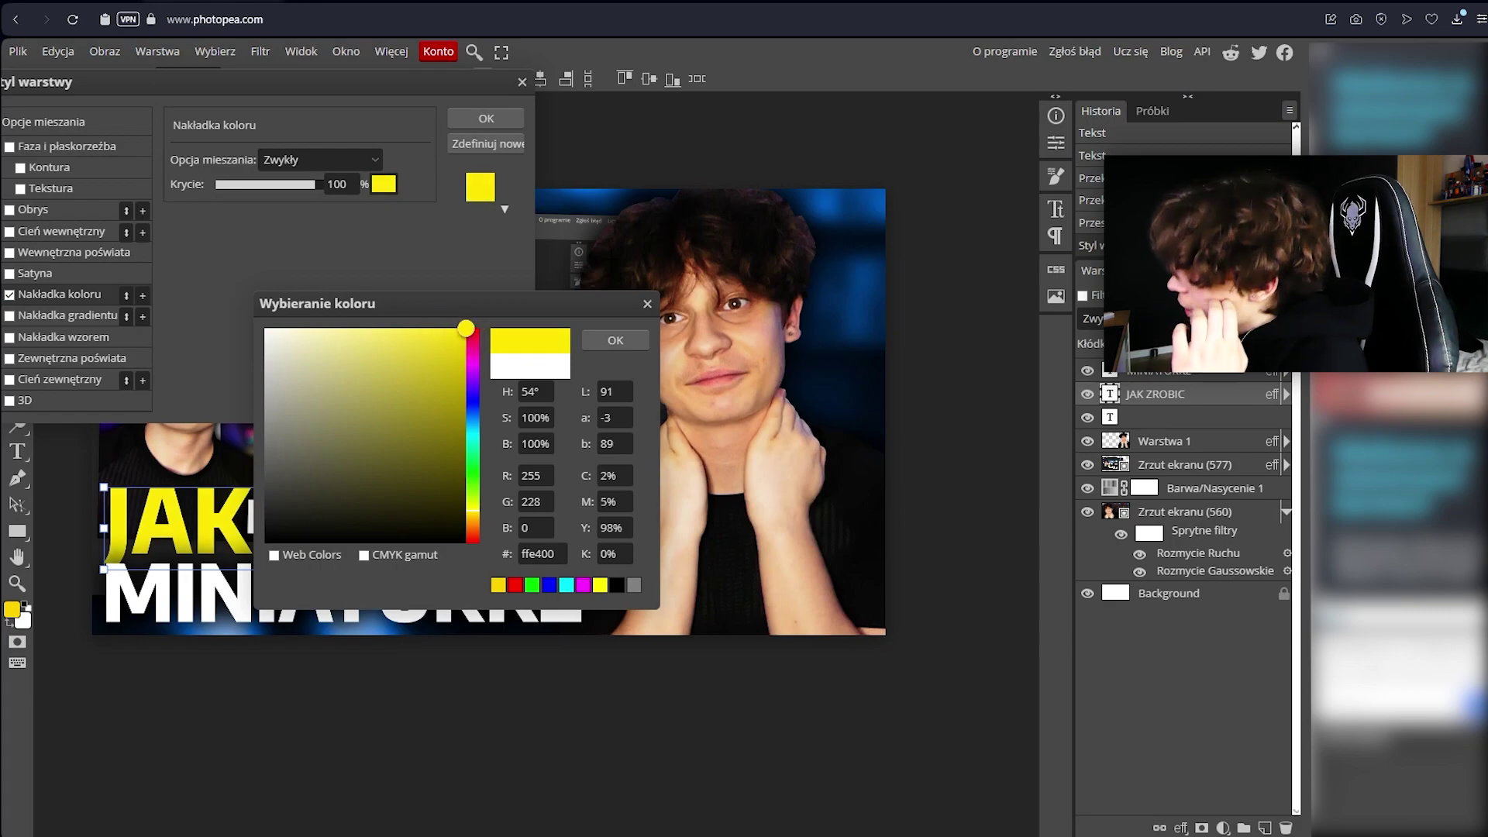
{"action": "left_click", "coordinate": [634, 338]}
{"action": "left_click", "coordinate": [9, 380]}
{"action": "left_click", "coordinate": [9, 380]}
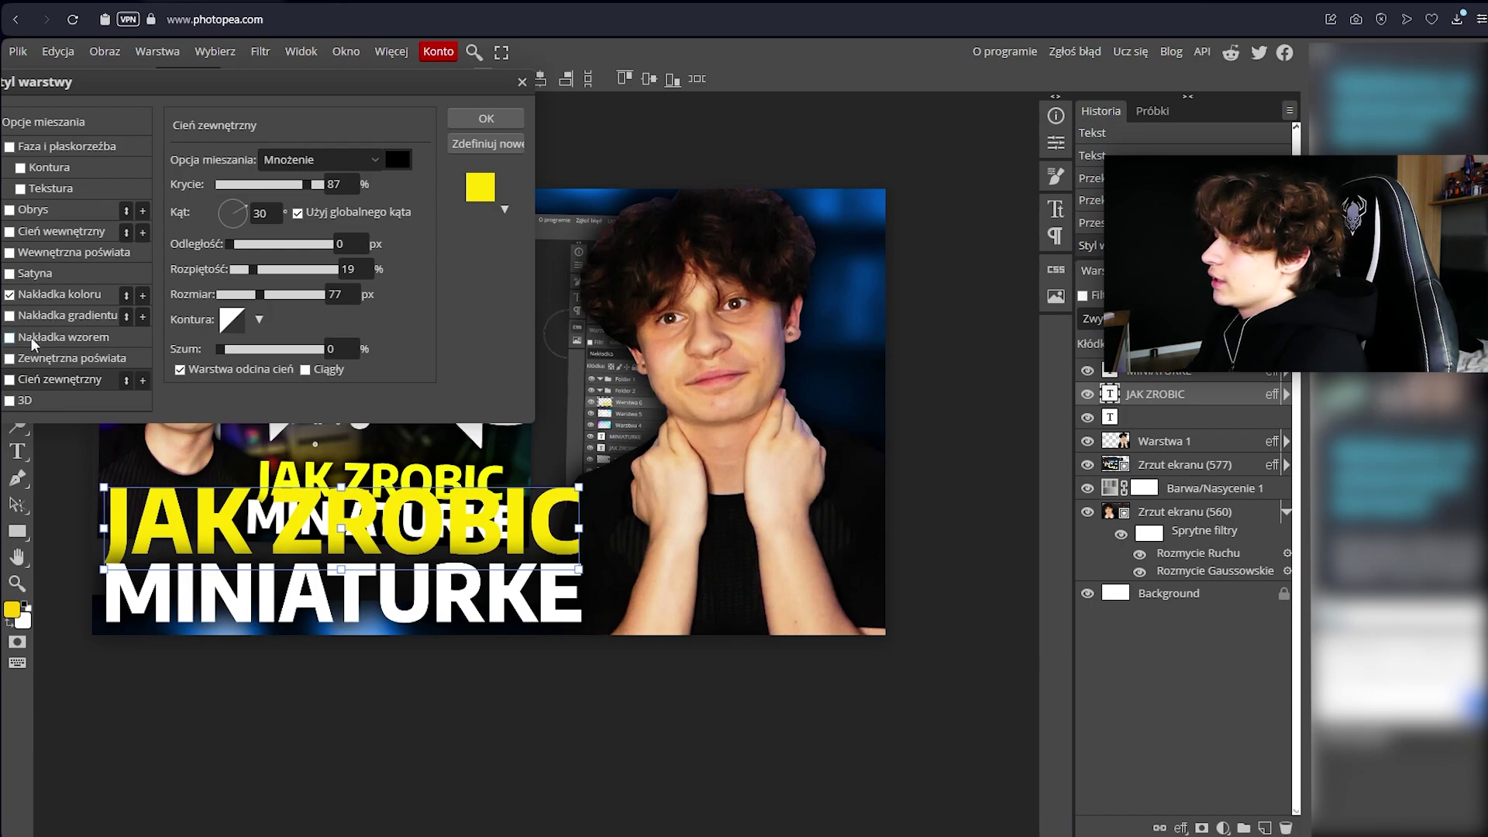
Add a green (7eff00) inner glow to JAK ZROBIC with 100% opacity and 12 px size, and apply the layer style.
{"action": "left_click", "coordinate": [90, 250]}
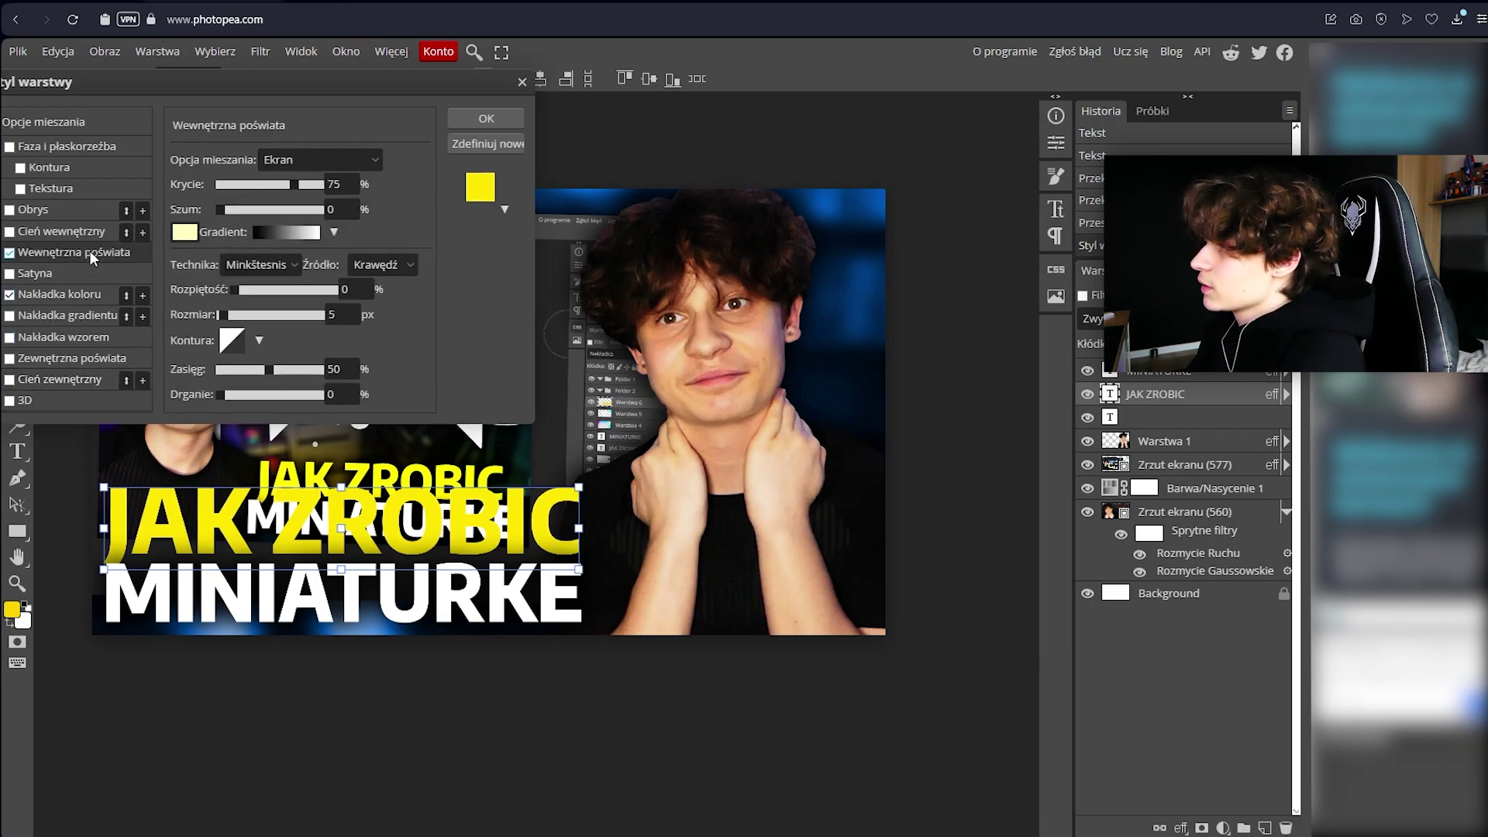
{"action": "left_click", "coordinate": [185, 232]}
{"action": "left_click_drag", "start_coordinate": [477, 488], "coordinate": [468, 541]}
{"action": "left_click_drag", "start_coordinate": [388, 380], "coordinate": [549, 288]}
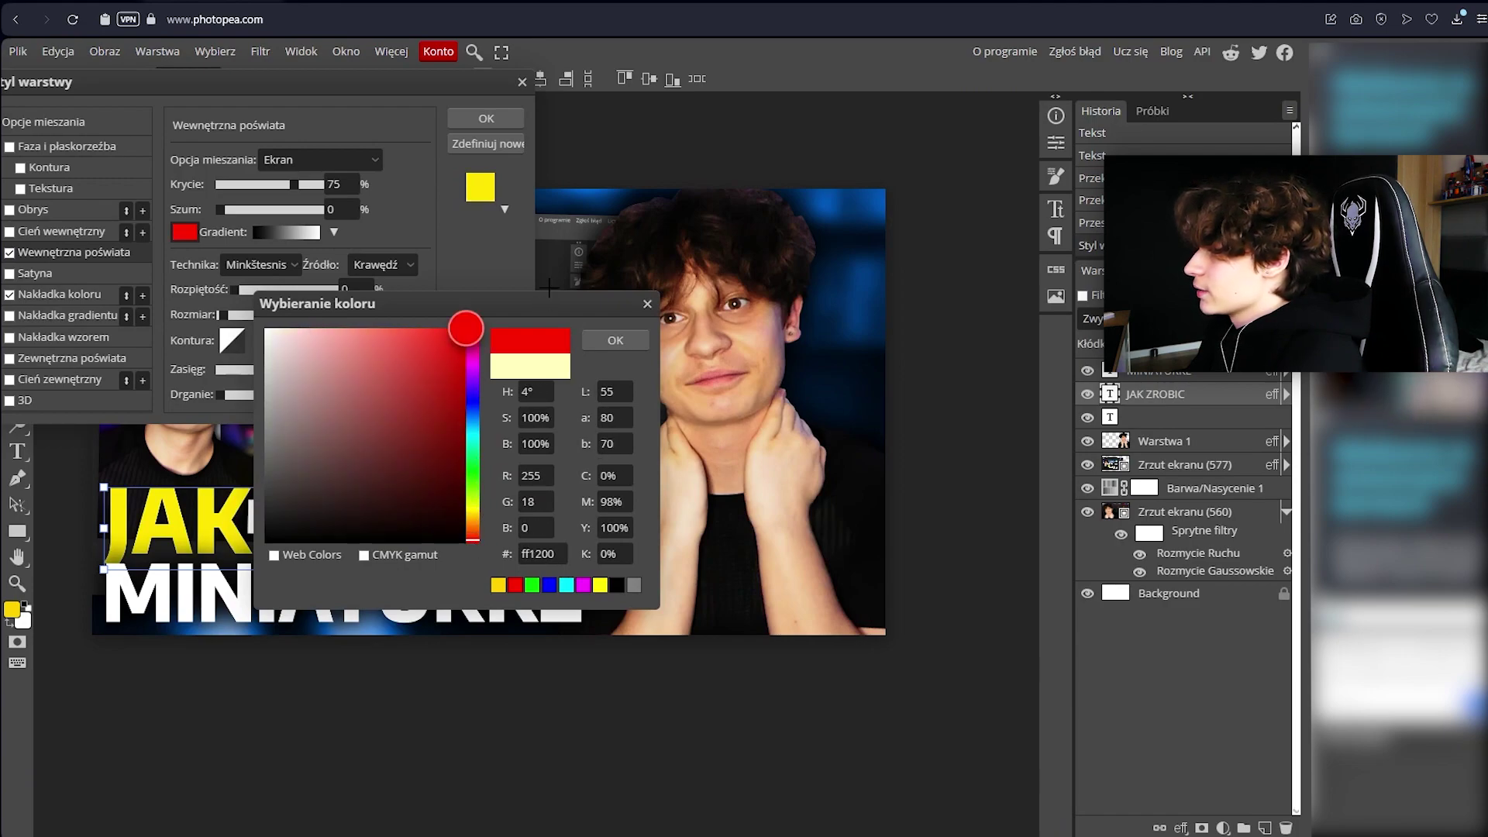
{"action": "left_click", "coordinate": [474, 521]}
{"action": "left_click_drag", "start_coordinate": [475, 521], "coordinate": [475, 489]}
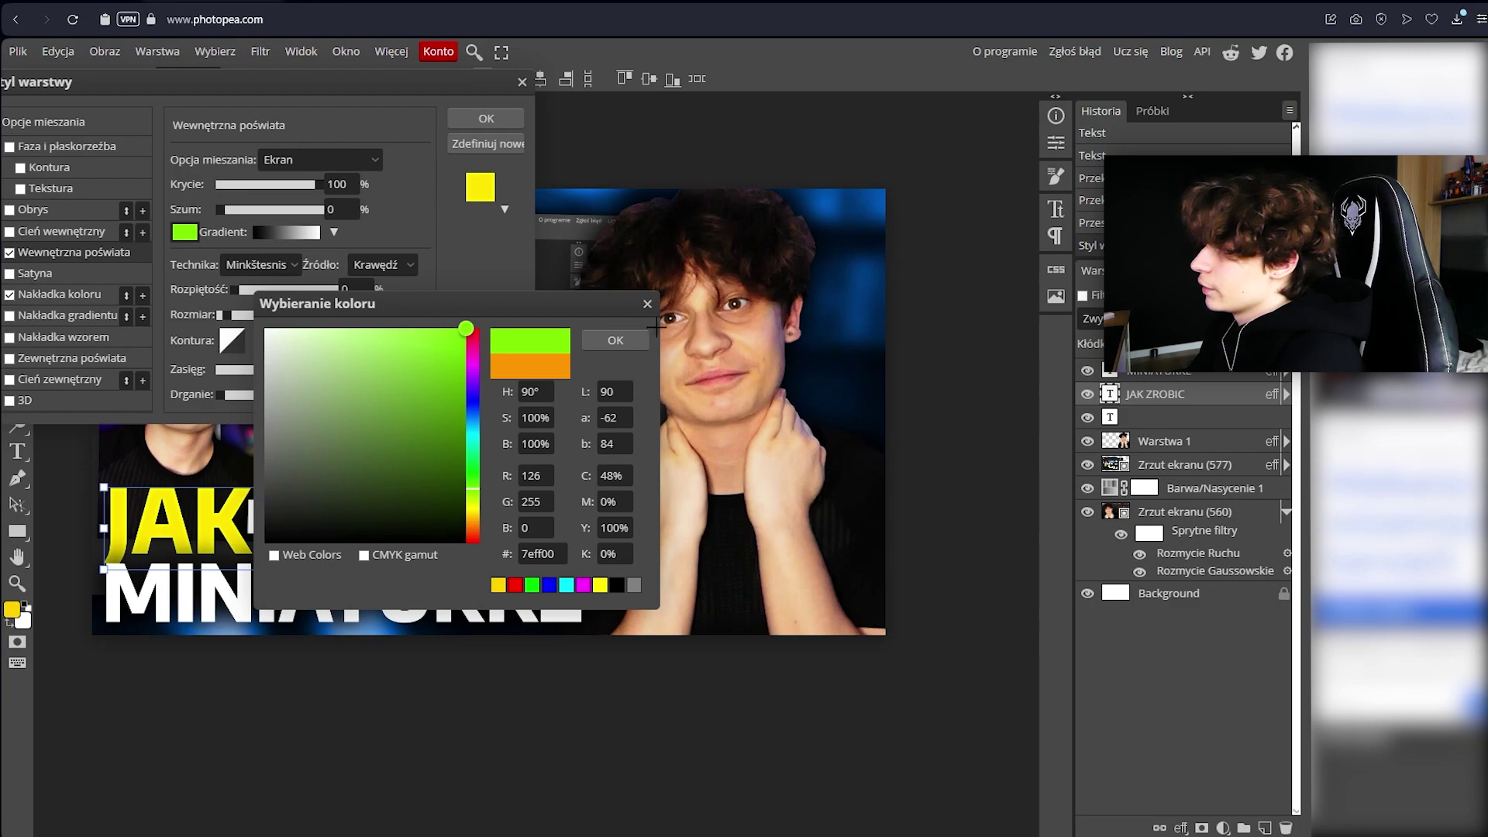
{"action": "left_click", "coordinate": [615, 341]}
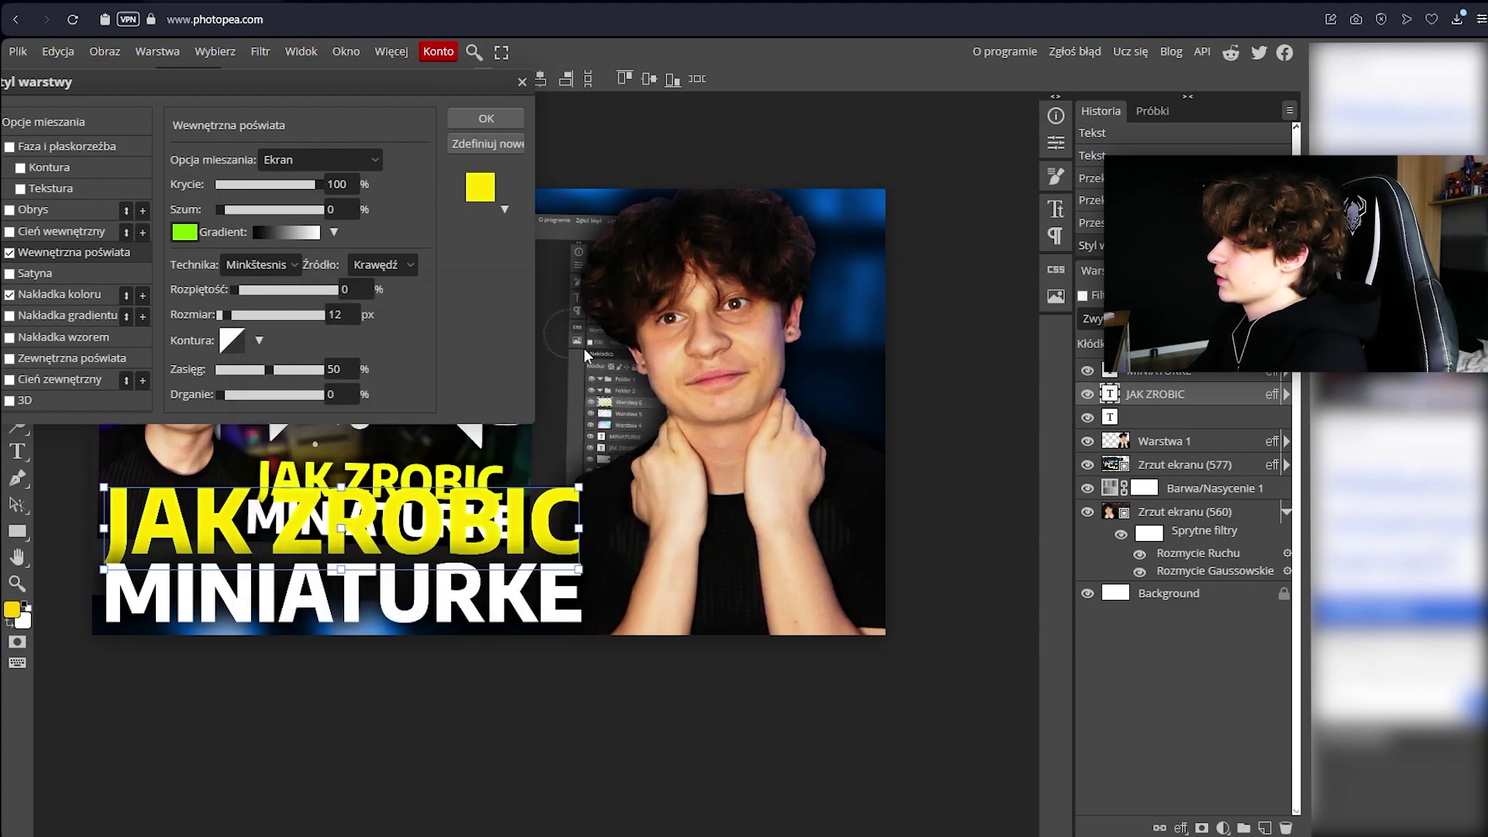
{"action": "left_click", "coordinate": [488, 118]}
Remove the drop shadow from the MINIATURKE layer, keeping its white overlay.
{"action": "left_click", "coordinate": [1171, 379]}
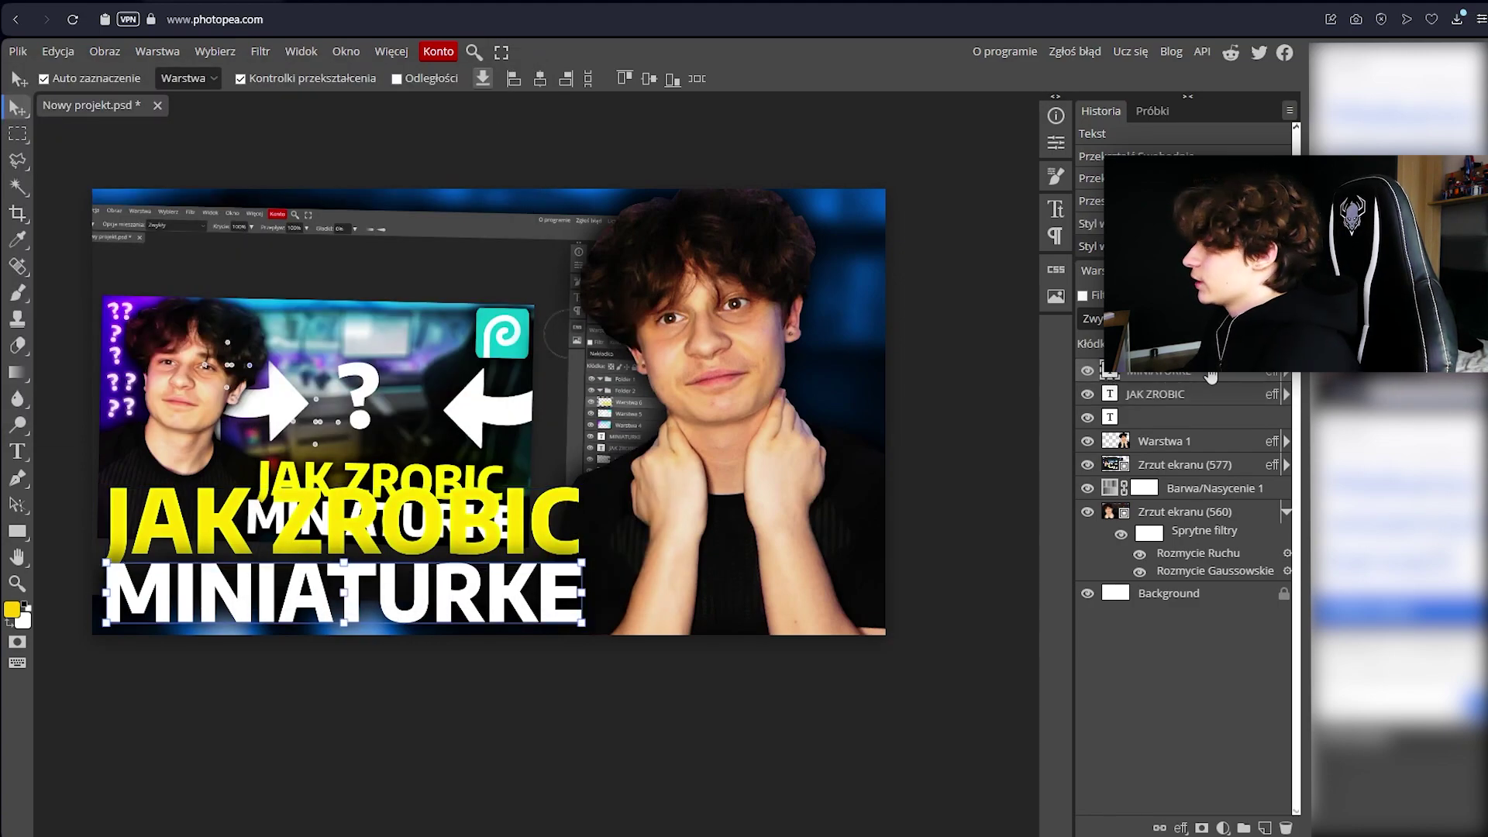
{"action": "double_click", "coordinate": [1171, 378]}
{"action": "left_click", "coordinate": [10, 380]}
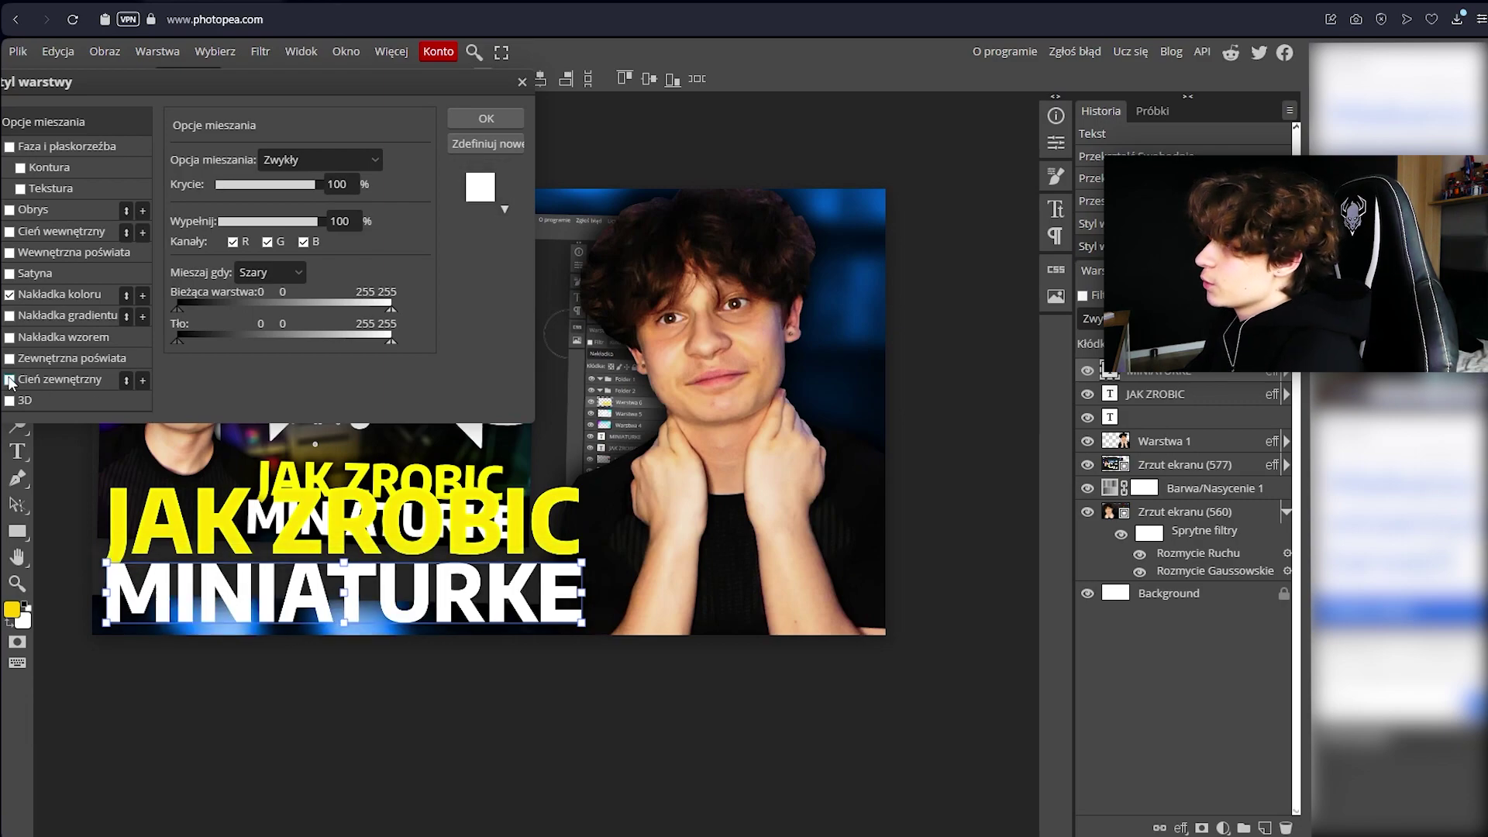
{"action": "left_click", "coordinate": [496, 120]}
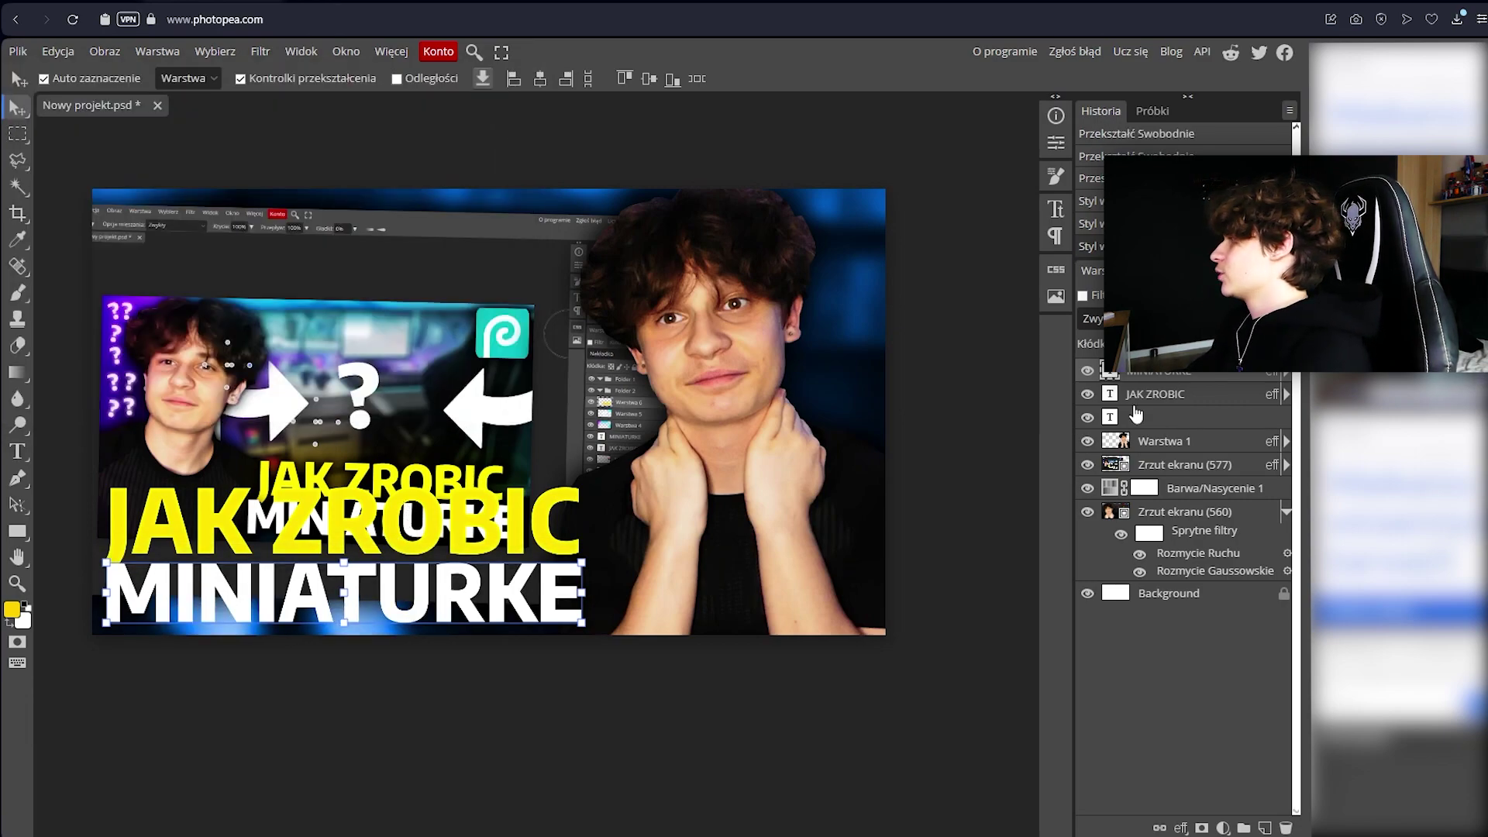
Select the JAK ZROBIC and MINIATURKE layers together and merge them into one layer.
{"action": "left_click", "coordinate": [1186, 394]}
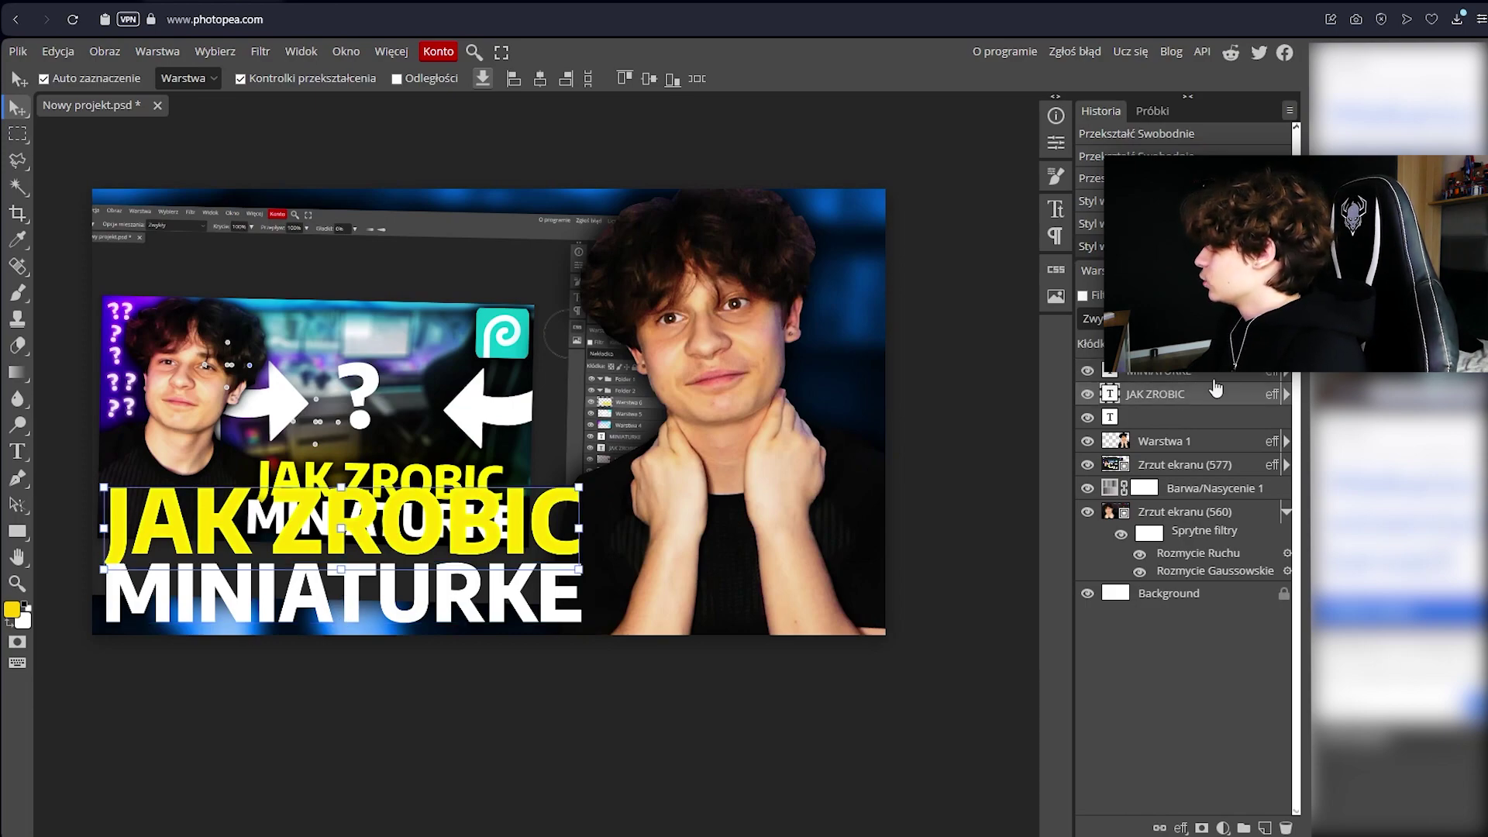
{"action": "left_click", "coordinate": [1217, 376], "text": "shift"}
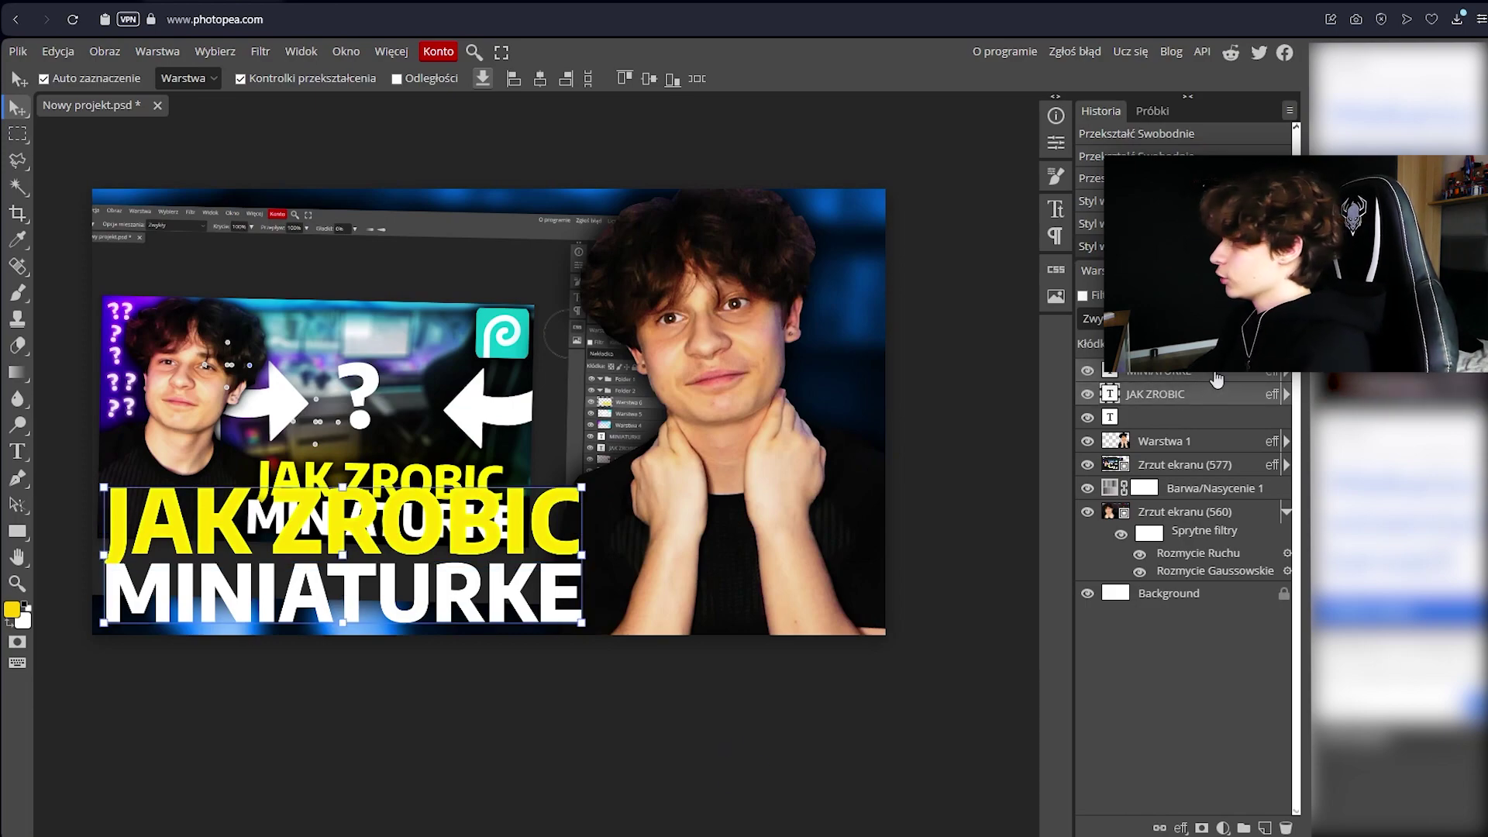
{"action": "key", "text": "ctrl+e"}
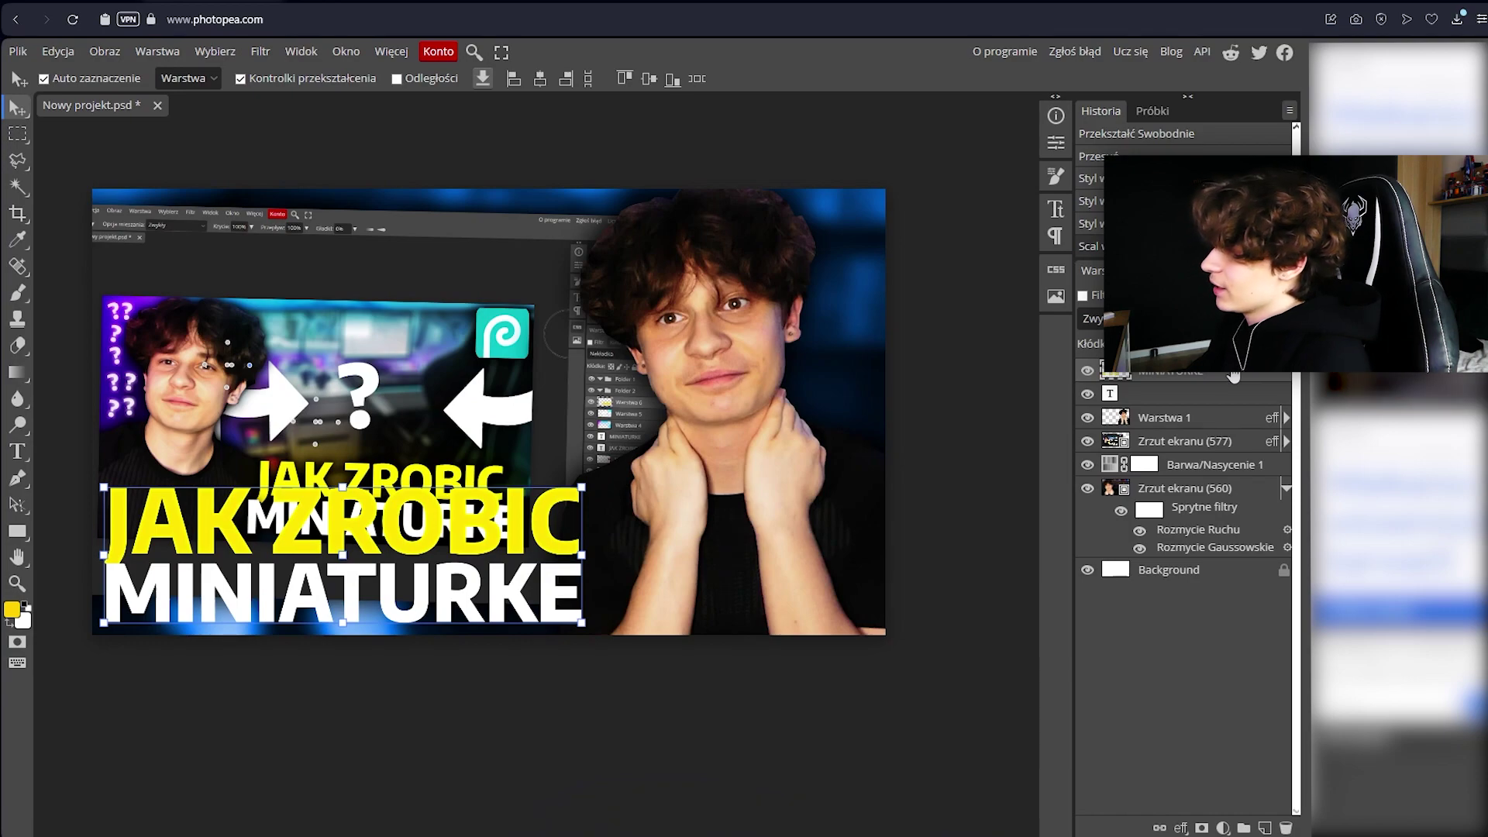
Add a drop shadow to the merged text layer with 87% opacity, 19% spread and 77 px size.
{"action": "double_click", "coordinate": [1233, 375]}
{"action": "left_click", "coordinate": [44, 384]}
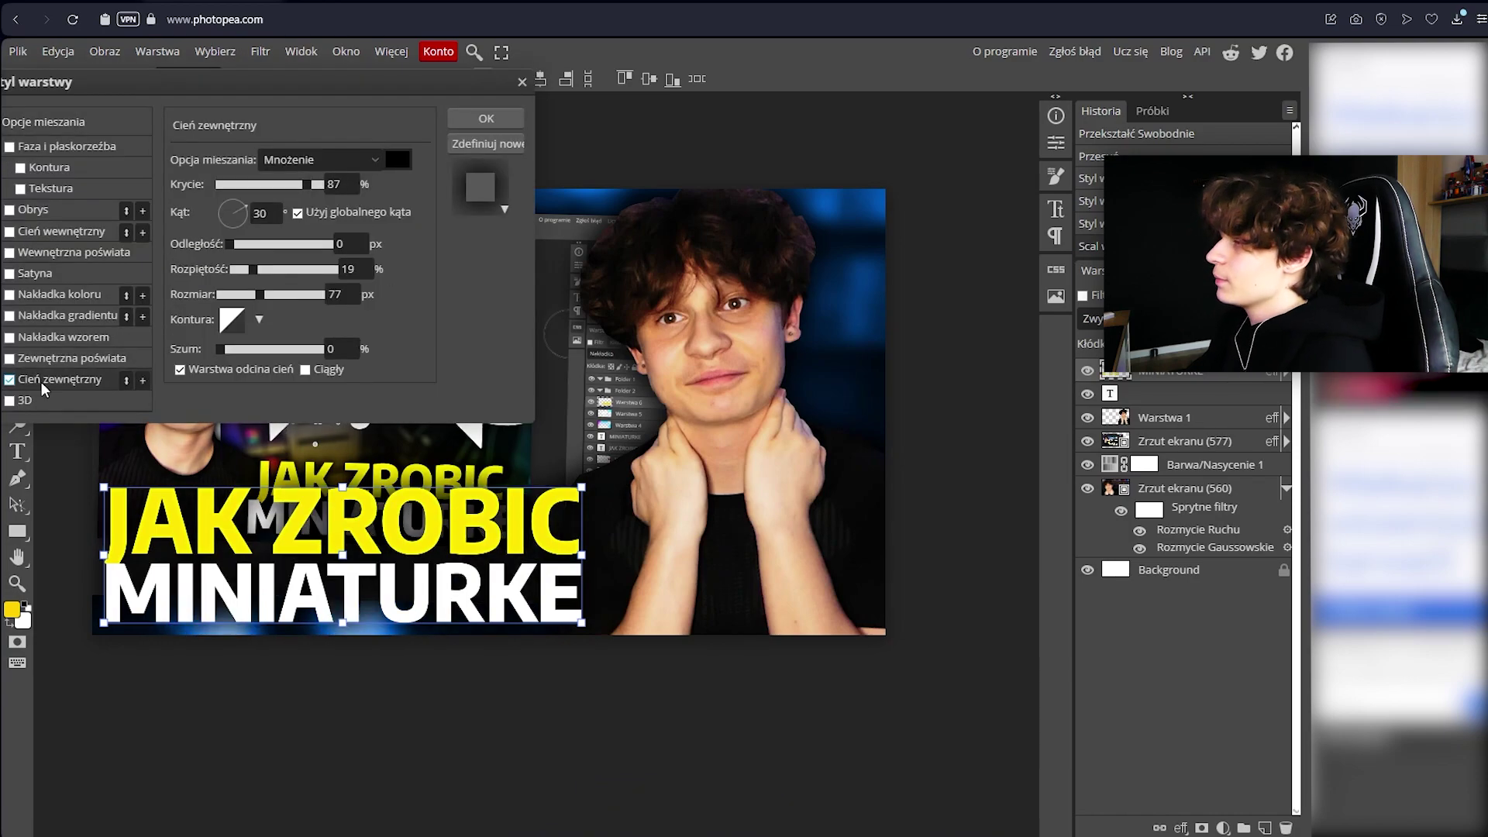
{"action": "left_click", "coordinate": [486, 118]}
Check the whole thumbnail at different sizes and hide the screenshot layer Zrzut ekranu (577).
{"action": "scroll", "coordinate": [585, 585], "scroll_direction": "down", "scroll_amount": 5}
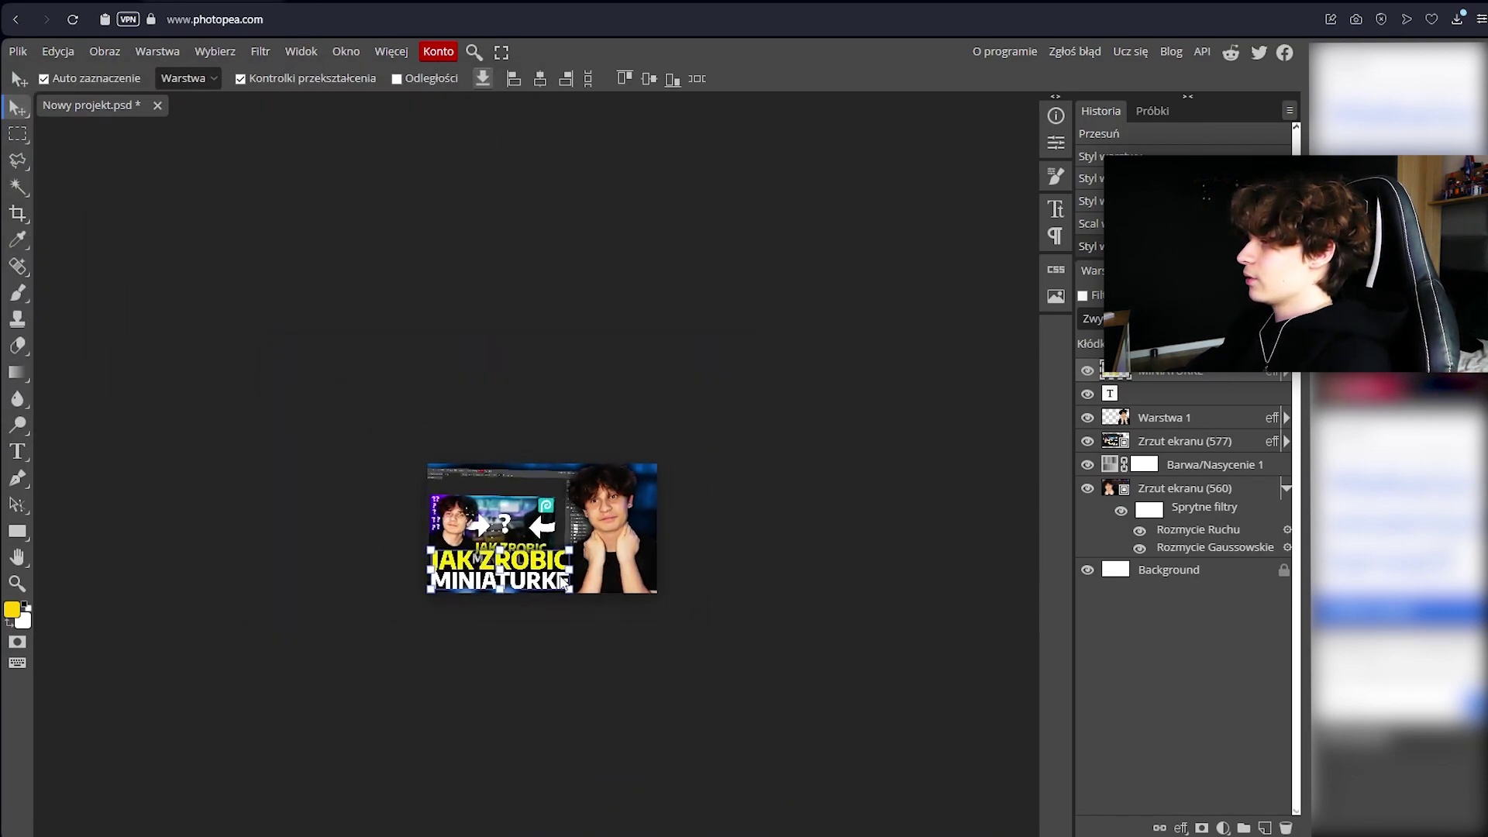
{"action": "scroll", "coordinate": [543, 566], "scroll_direction": "up", "scroll_amount": 5}
{"action": "scroll", "coordinate": [506, 231], "scroll_direction": "up", "scroll_amount": 2}
{"action": "scroll", "coordinate": [507, 231], "scroll_direction": "down", "scroll_amount": 6}
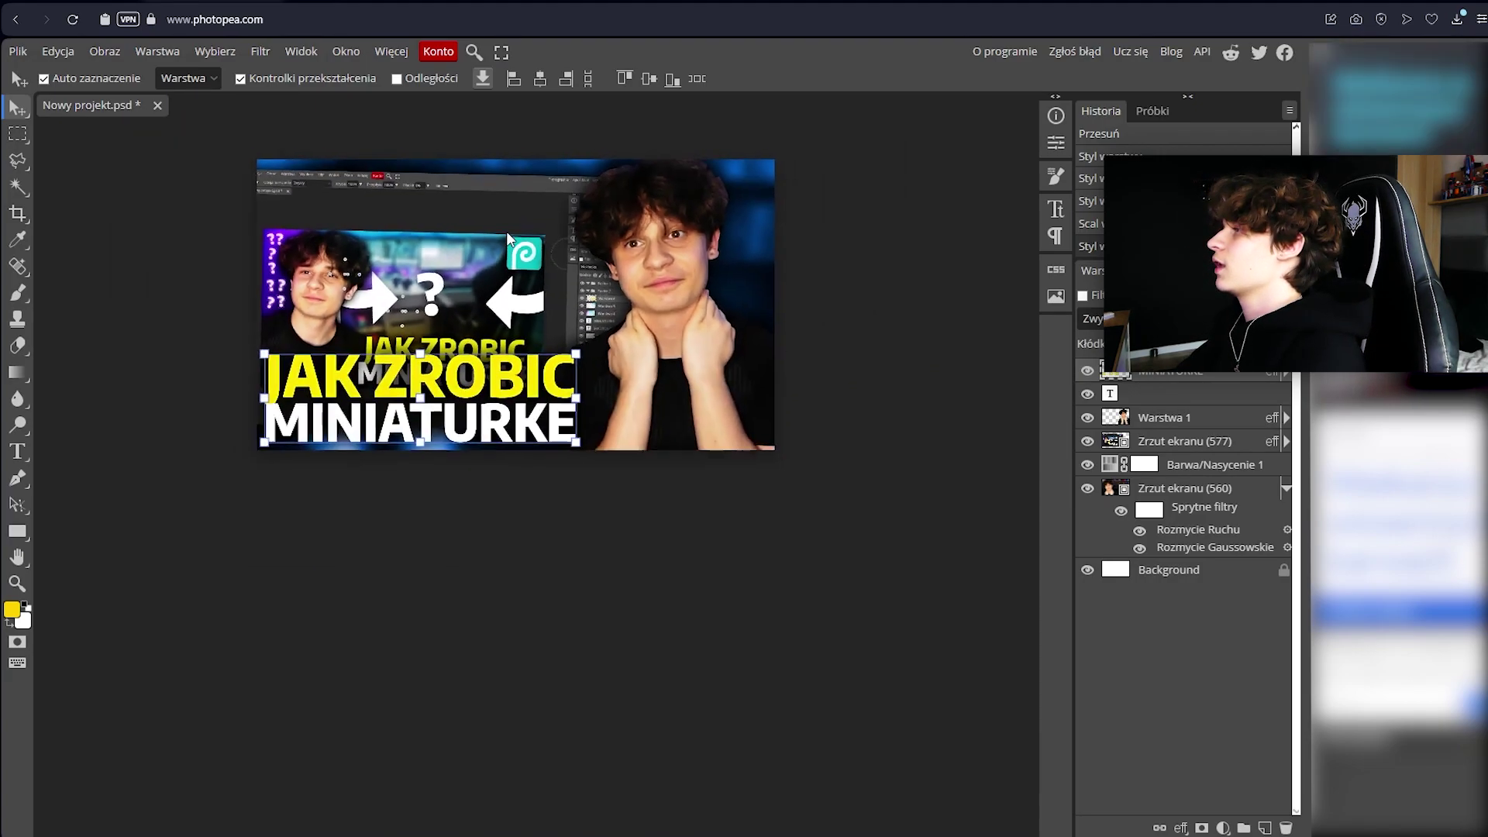
{"action": "scroll", "coordinate": [497, 188], "scroll_direction": "up", "scroll_amount": 4}
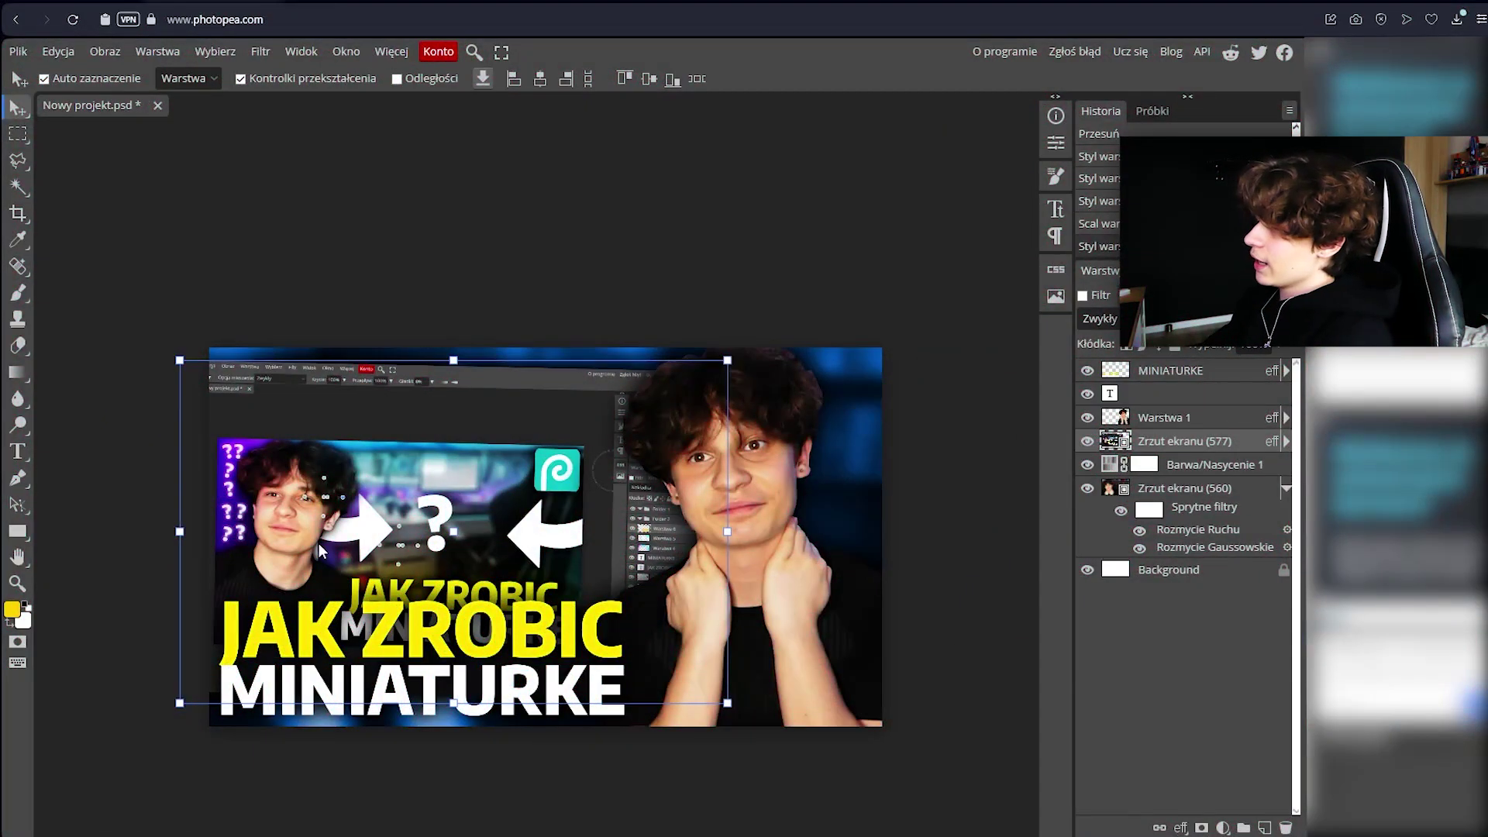
{"action": "scroll", "coordinate": [319, 544], "scroll_direction": "down", "scroll_amount": 2}
{"action": "scroll", "coordinate": [334, 539], "scroll_direction": "up", "scroll_amount": 2}
{"action": "scroll", "coordinate": [398, 493], "scroll_direction": "down", "scroll_amount": 1}
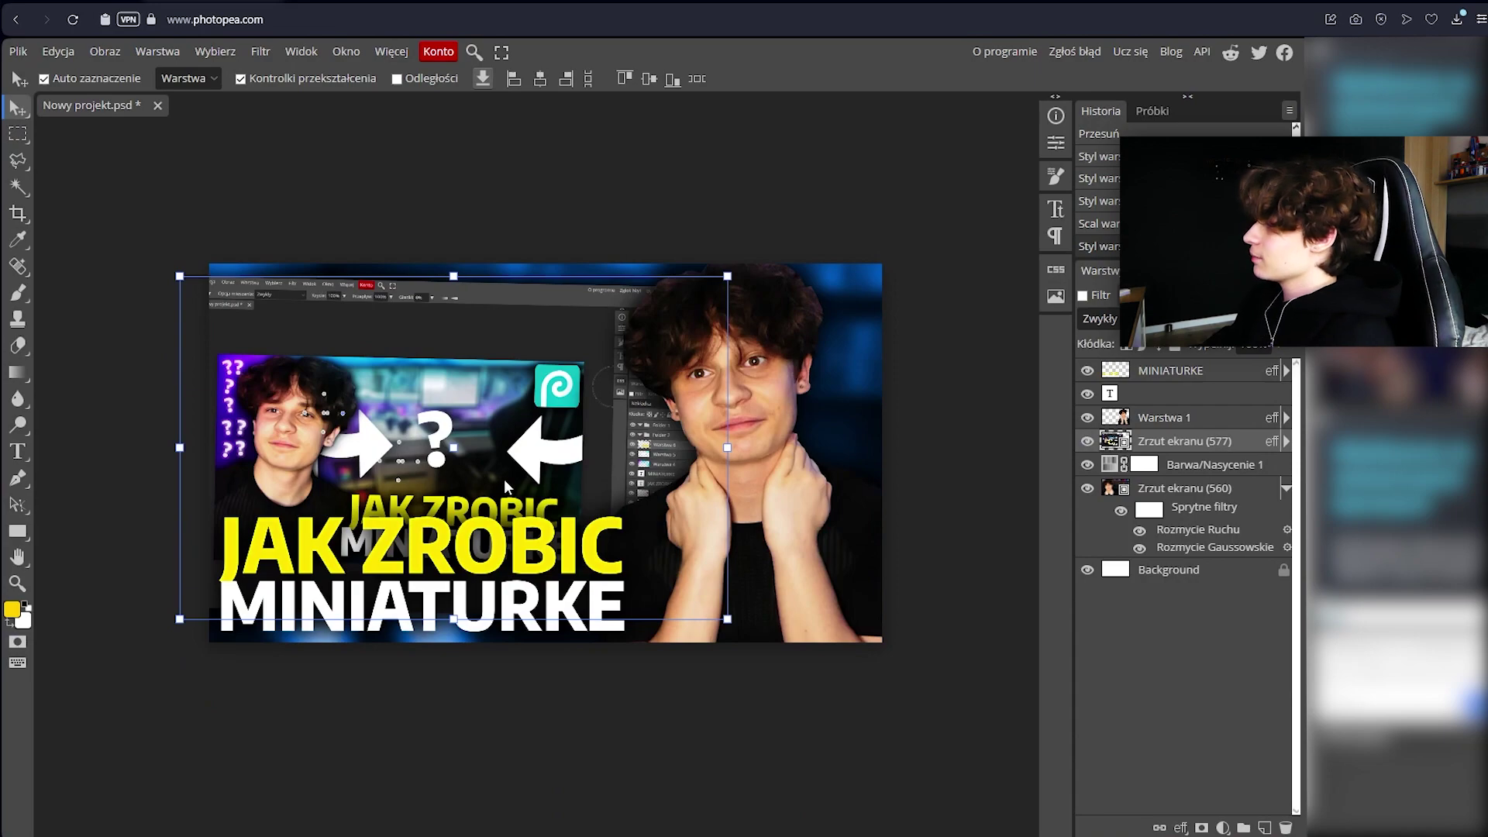
{"action": "left_click", "coordinate": [1087, 441]}
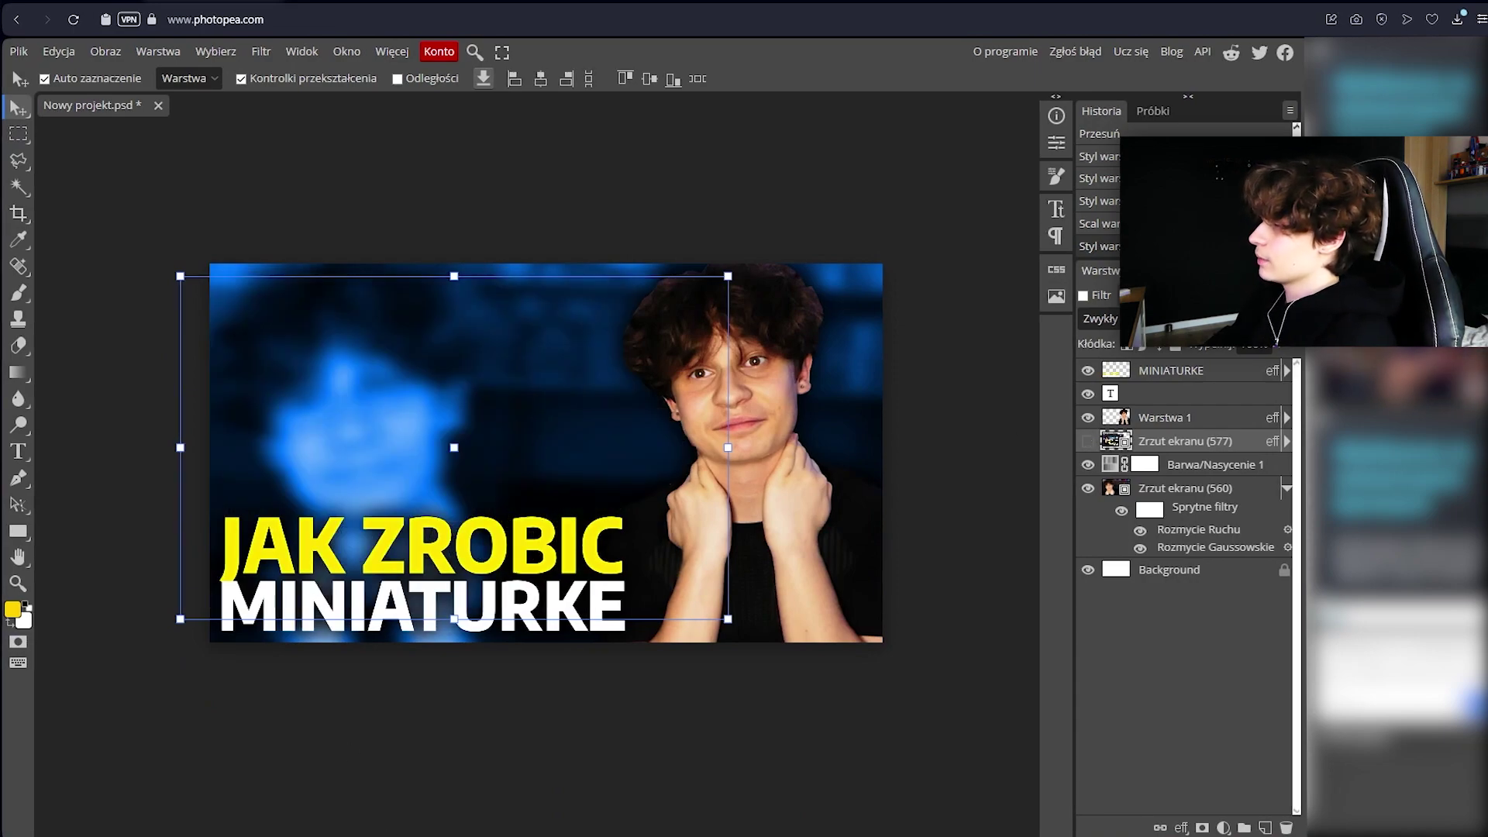
{"action": "key", "text": "alt+Tab"}
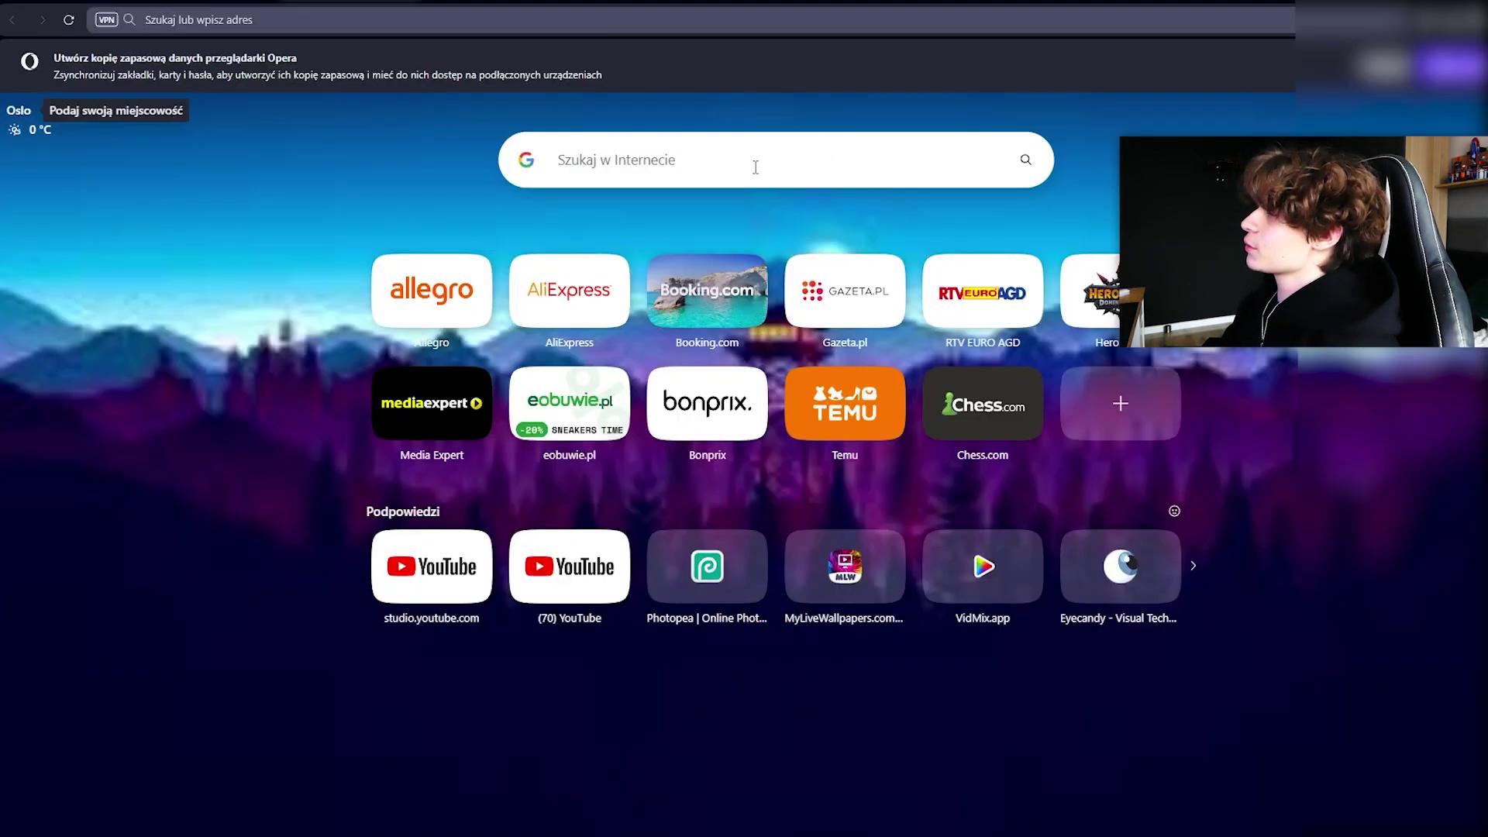
Search the web for "PHOTPEA LOGO" in a new browser tab and copy a logo image from the results.
{"action": "left_click", "coordinate": [756, 166]}
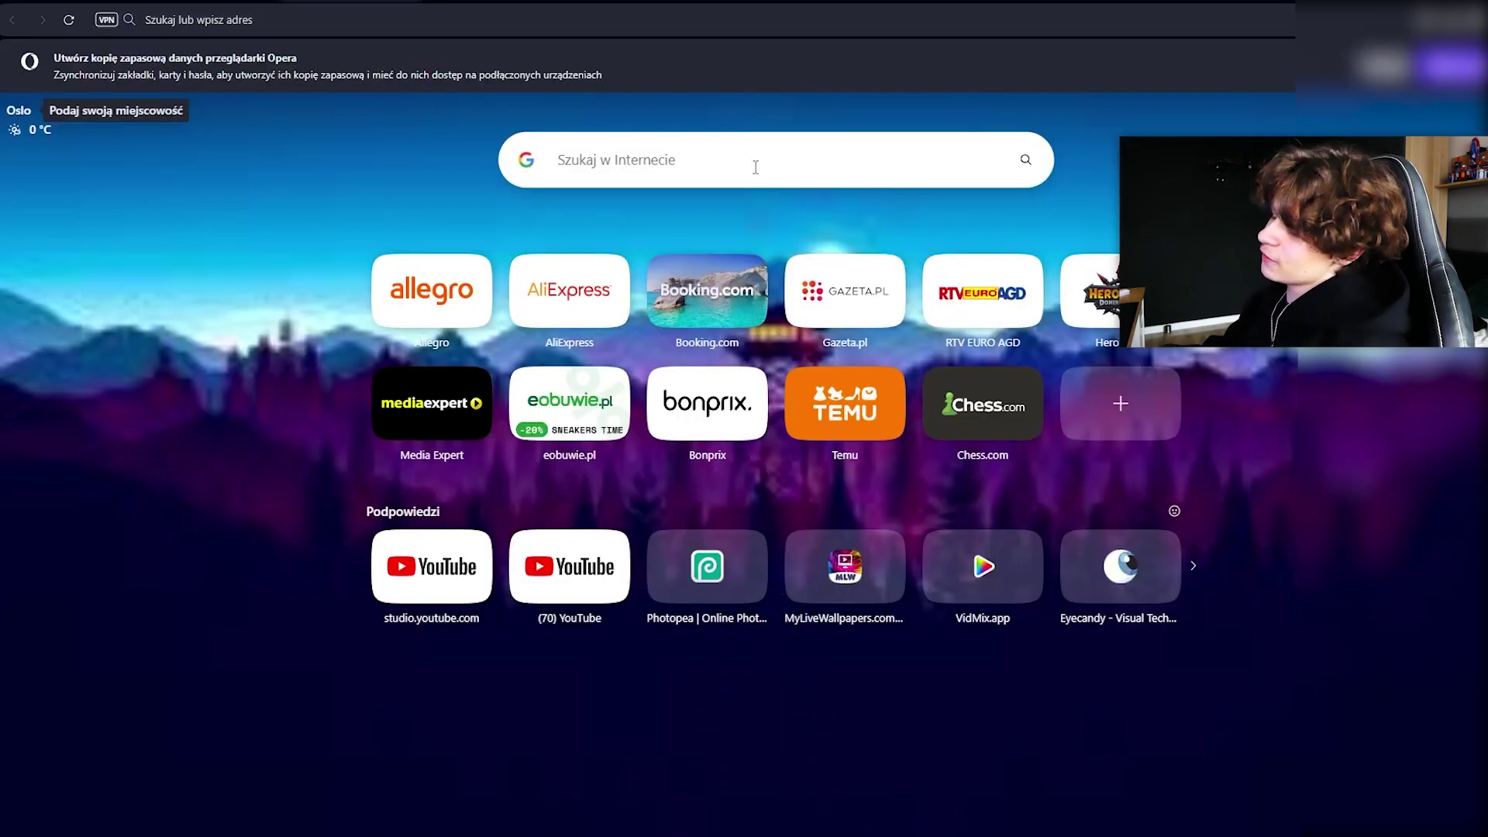
{"action": "type", "text": "PHOTPE"}
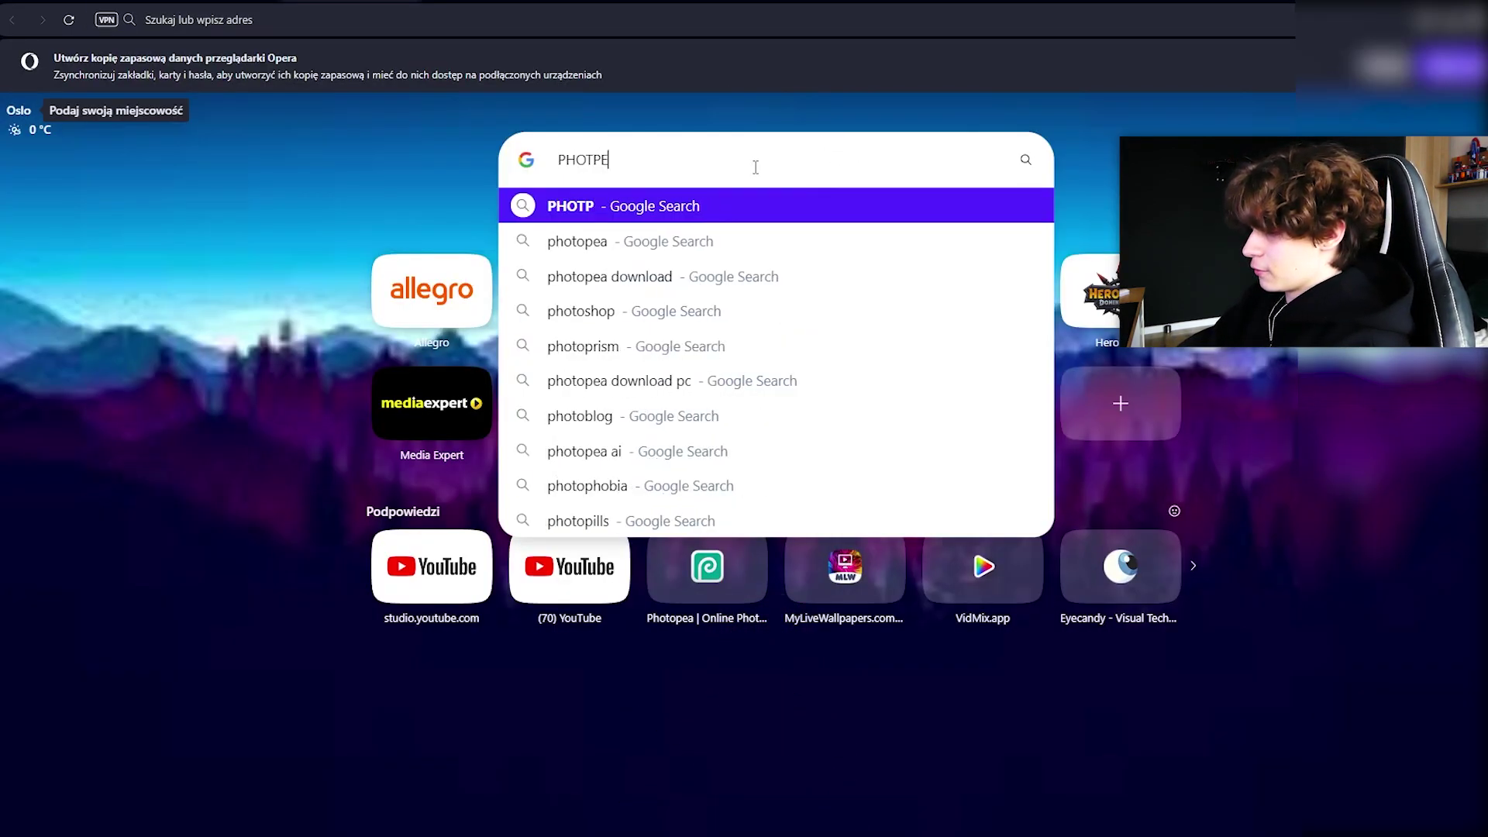
{"action": "type", "text": "A LOGO"}
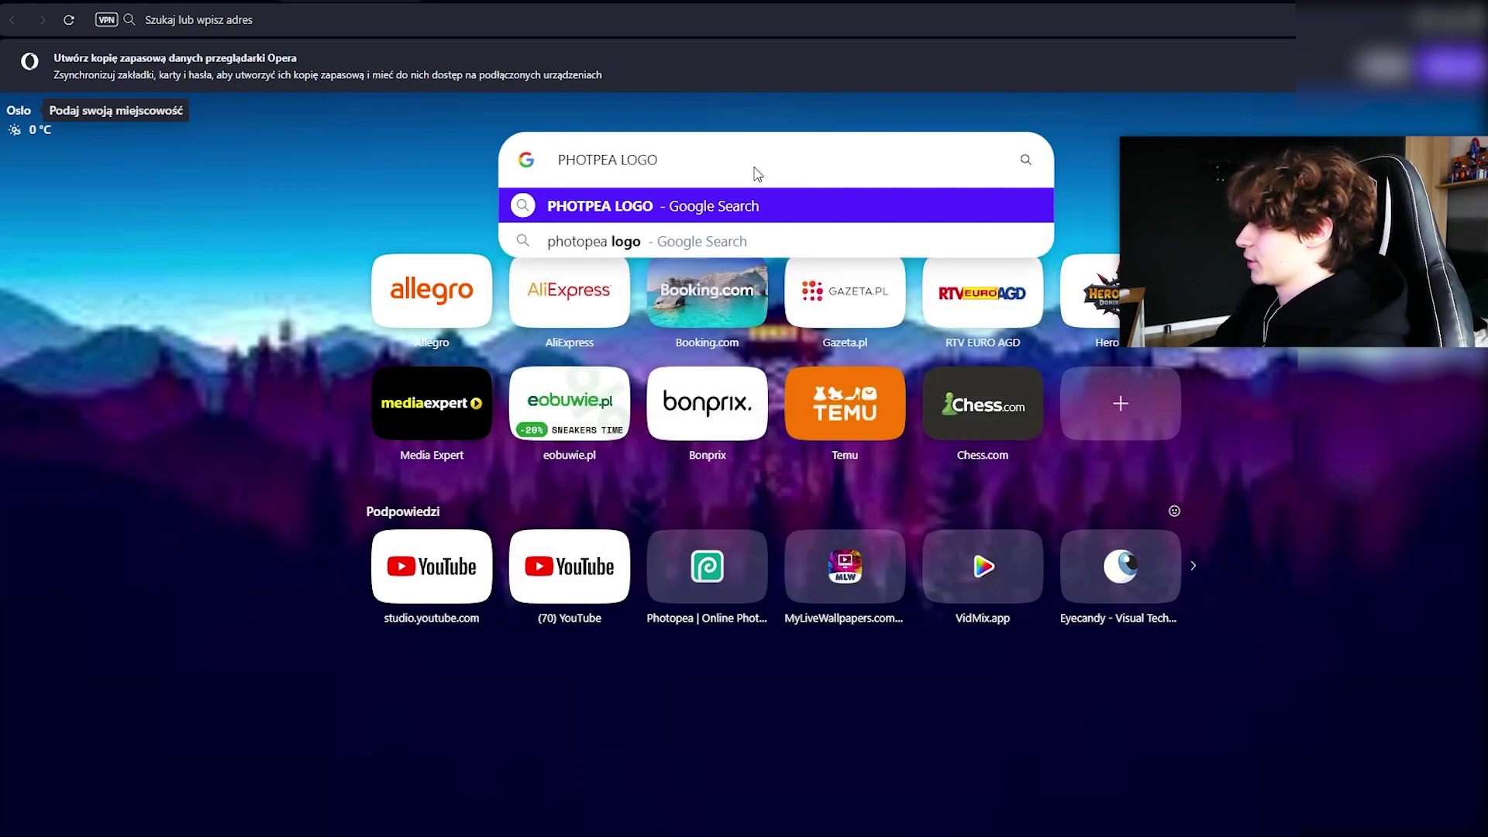
{"action": "key", "text": "Return"}
{"action": "right_click", "coordinate": [289, 421]}
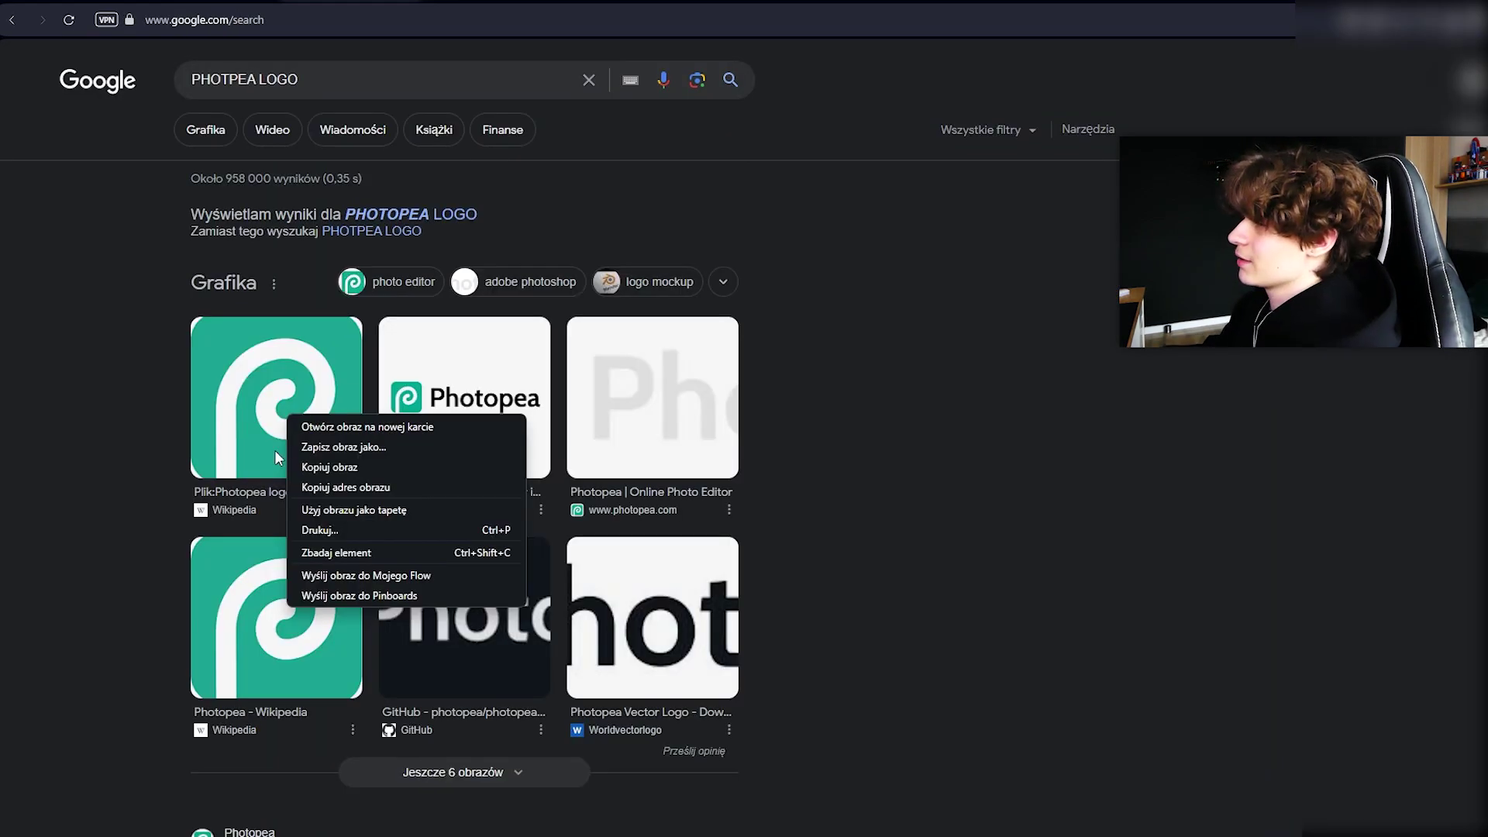
{"action": "left_click", "coordinate": [330, 466]}
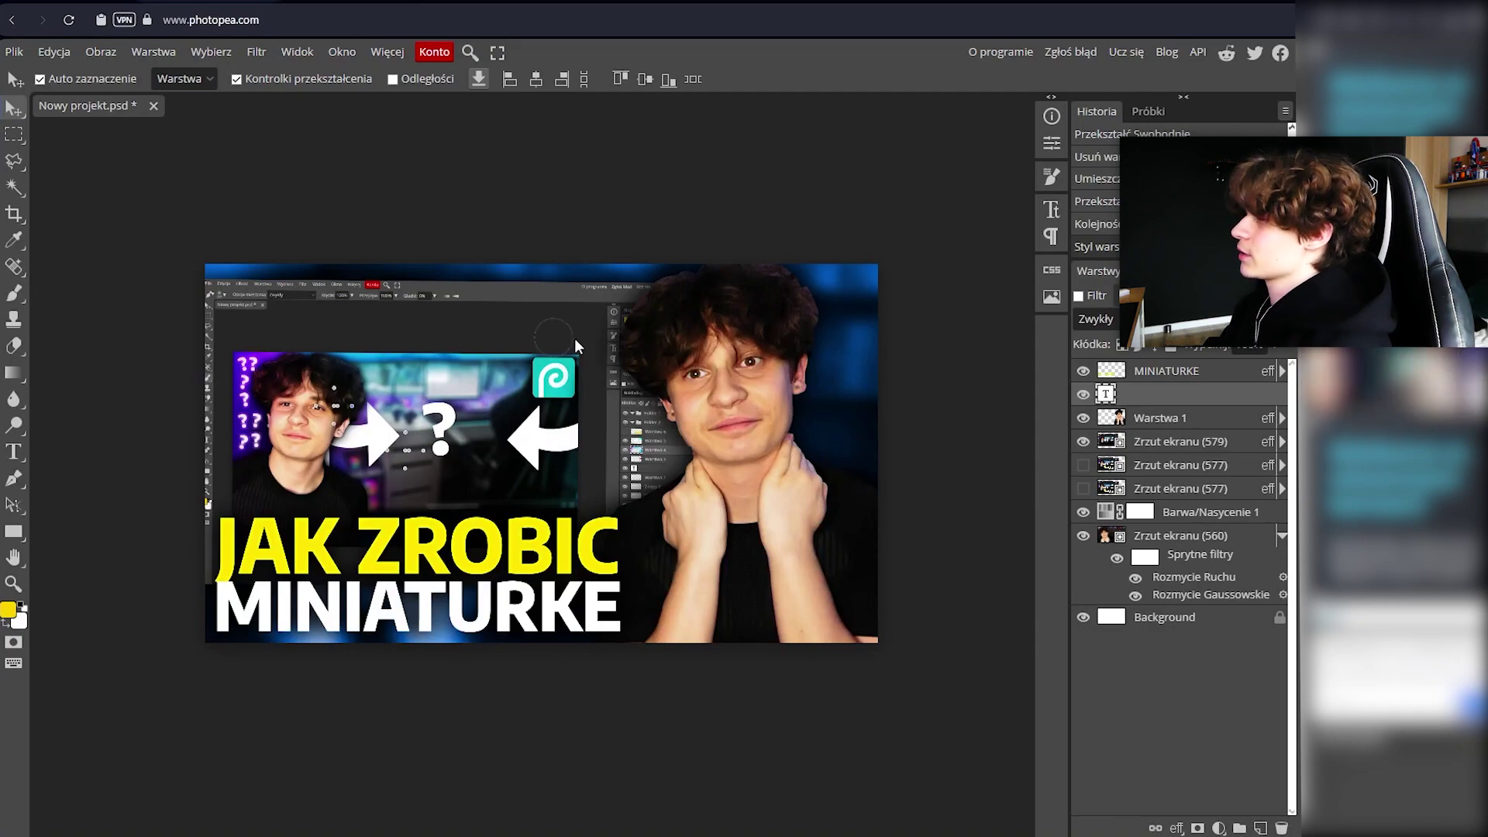
Paste the Photopea logo into the thumbnail, move it to the canvas's upper-left corner and enlarge it to 108.15%.
{"action": "key", "text": "ctrl+v"}
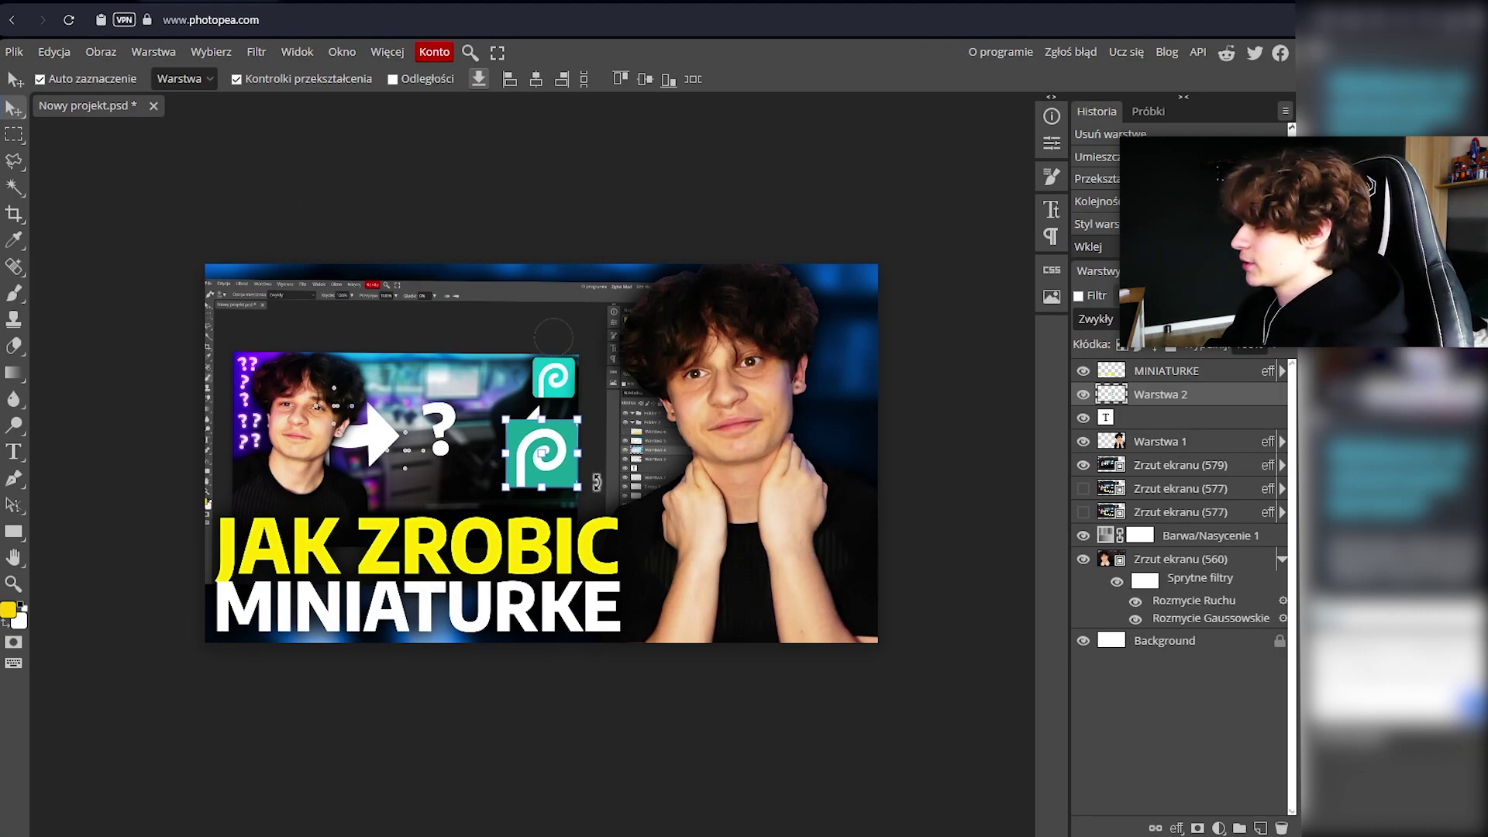
{"action": "left_click_drag", "start_coordinate": [532, 462], "coordinate": [292, 349]}
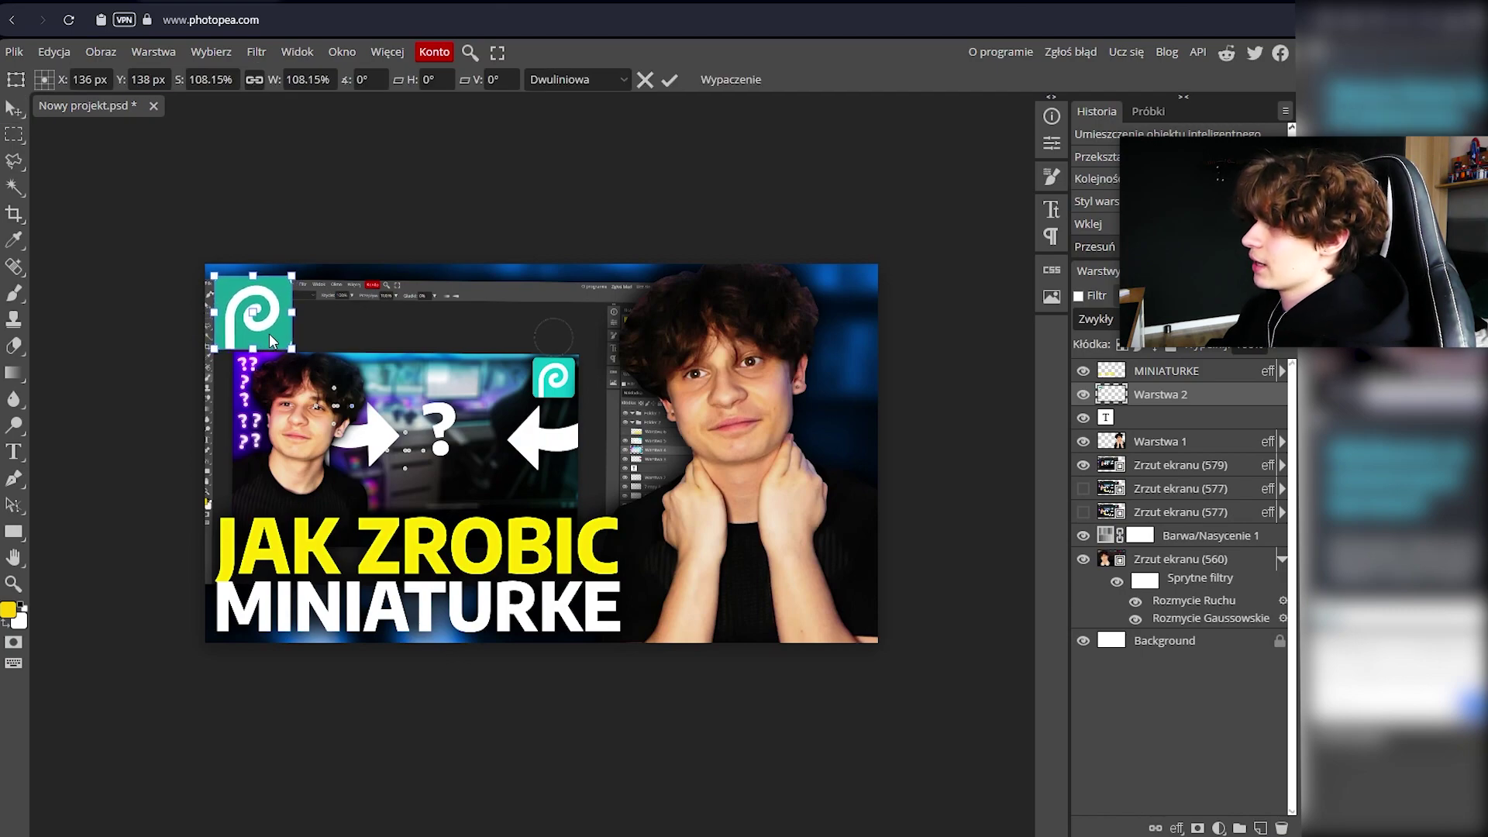
{"action": "left_click", "coordinate": [967, 366]}
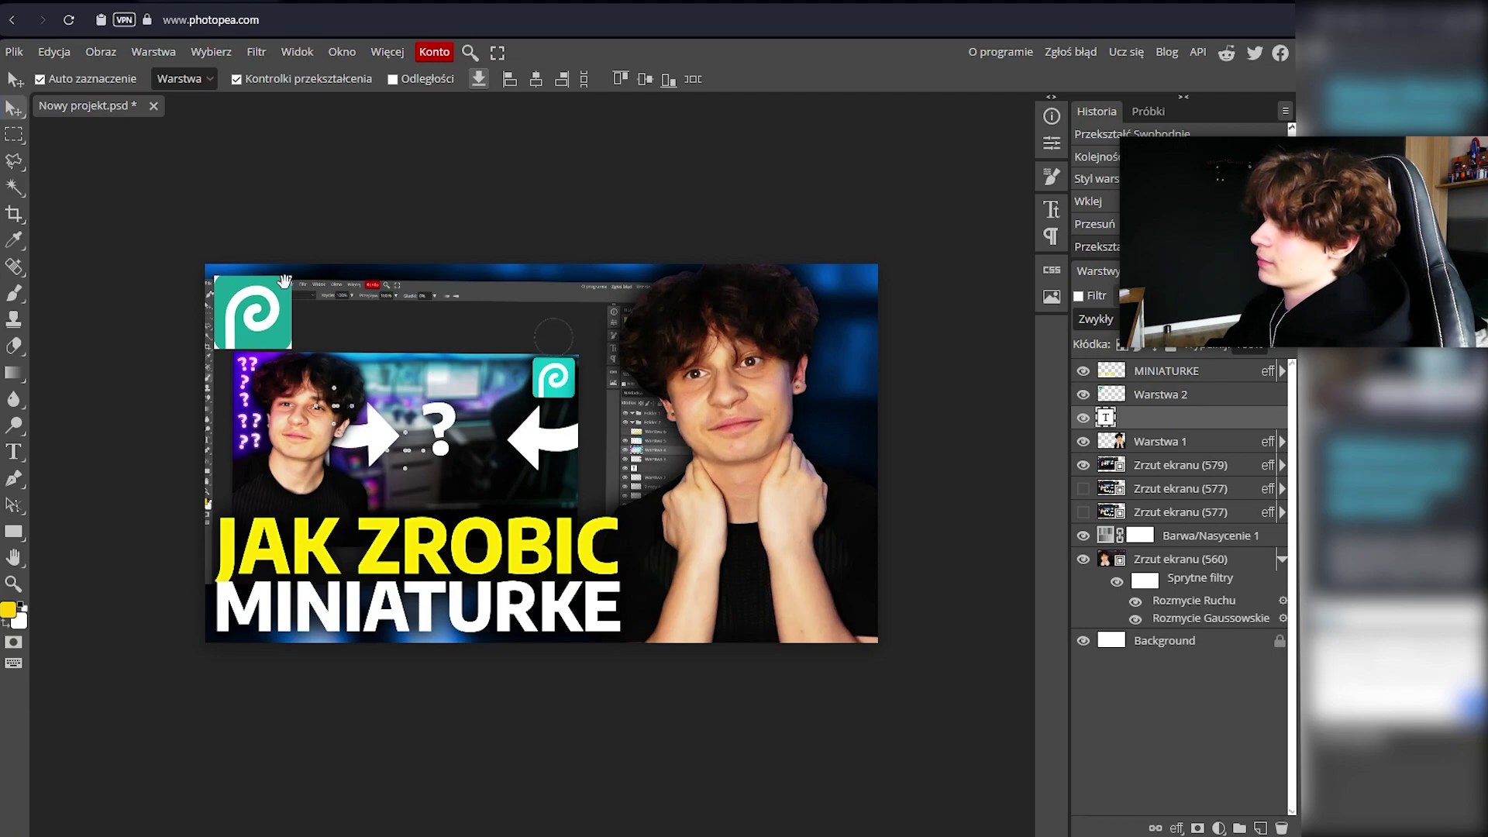
Erase the white corners around the Photopea logo on layer Warstwa 2 with the Magic Eraser at tolerance 40.
{"action": "scroll", "coordinate": [285, 282], "scroll_direction": "up", "scroll_amount": 3}
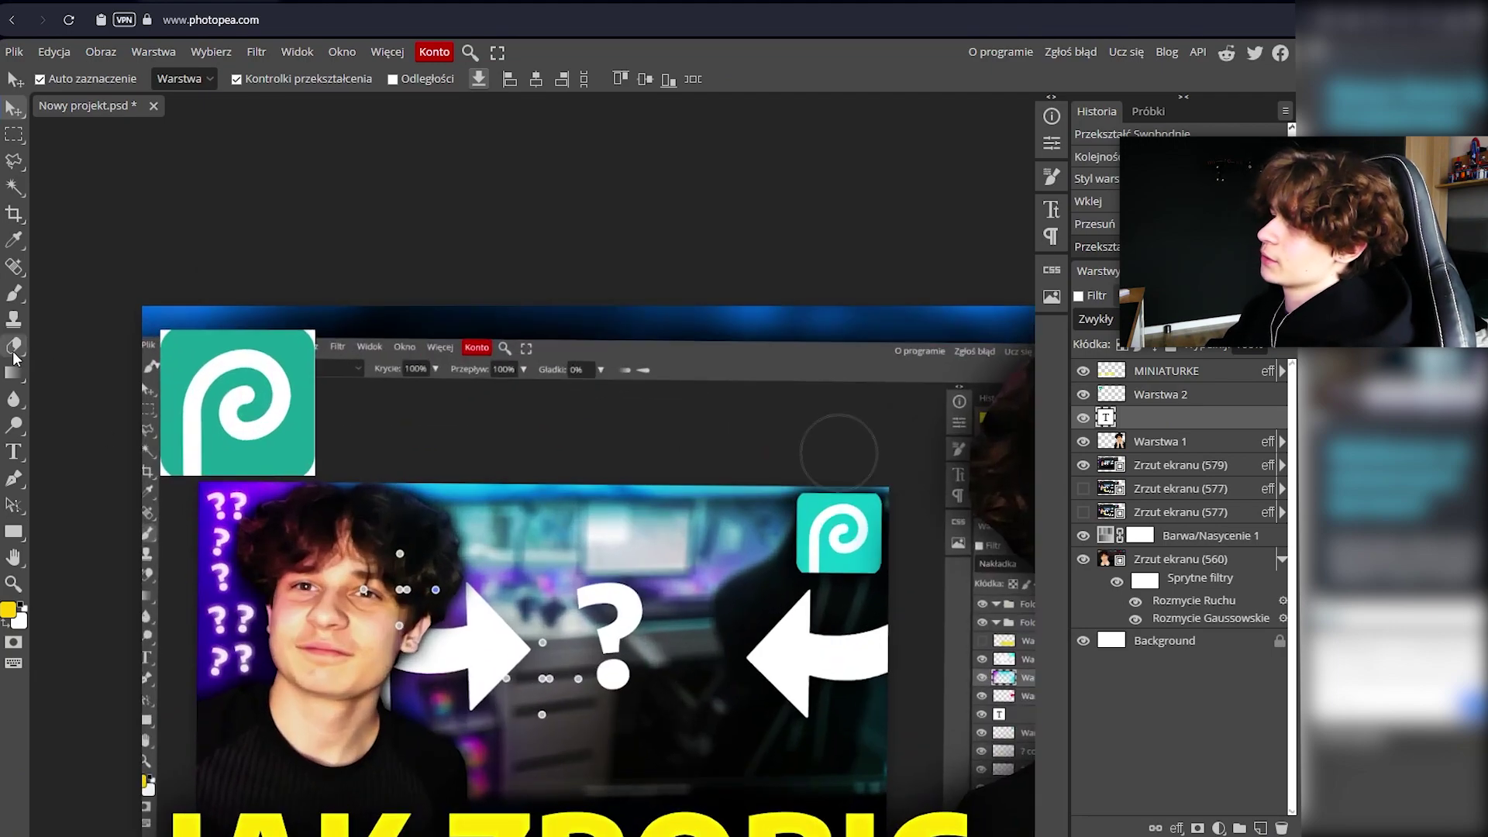
{"action": "left_click", "coordinate": [15, 350]}
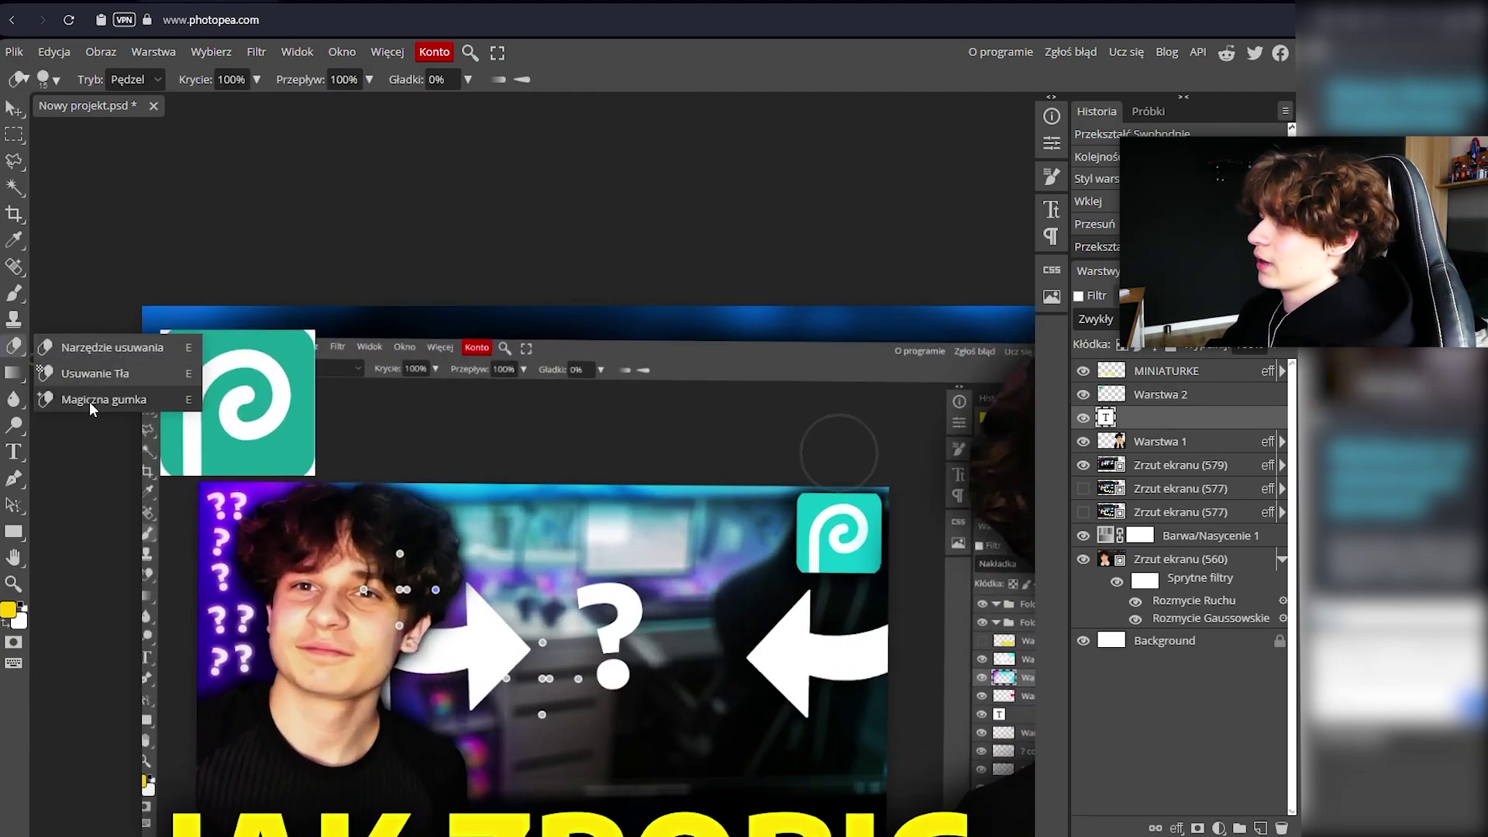
{"action": "left_click", "coordinate": [90, 400]}
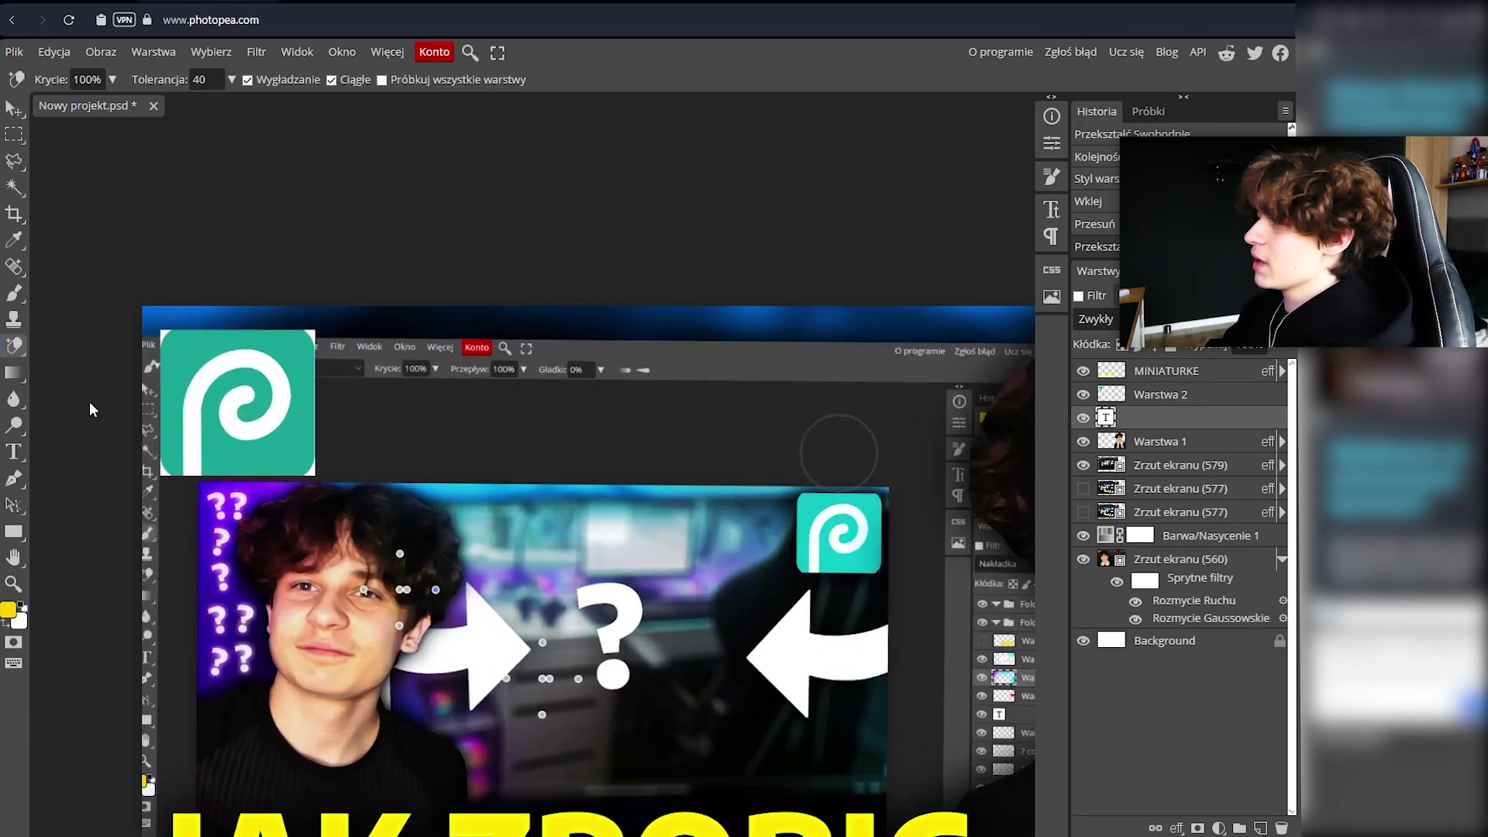
{"action": "left_click", "coordinate": [313, 337]}
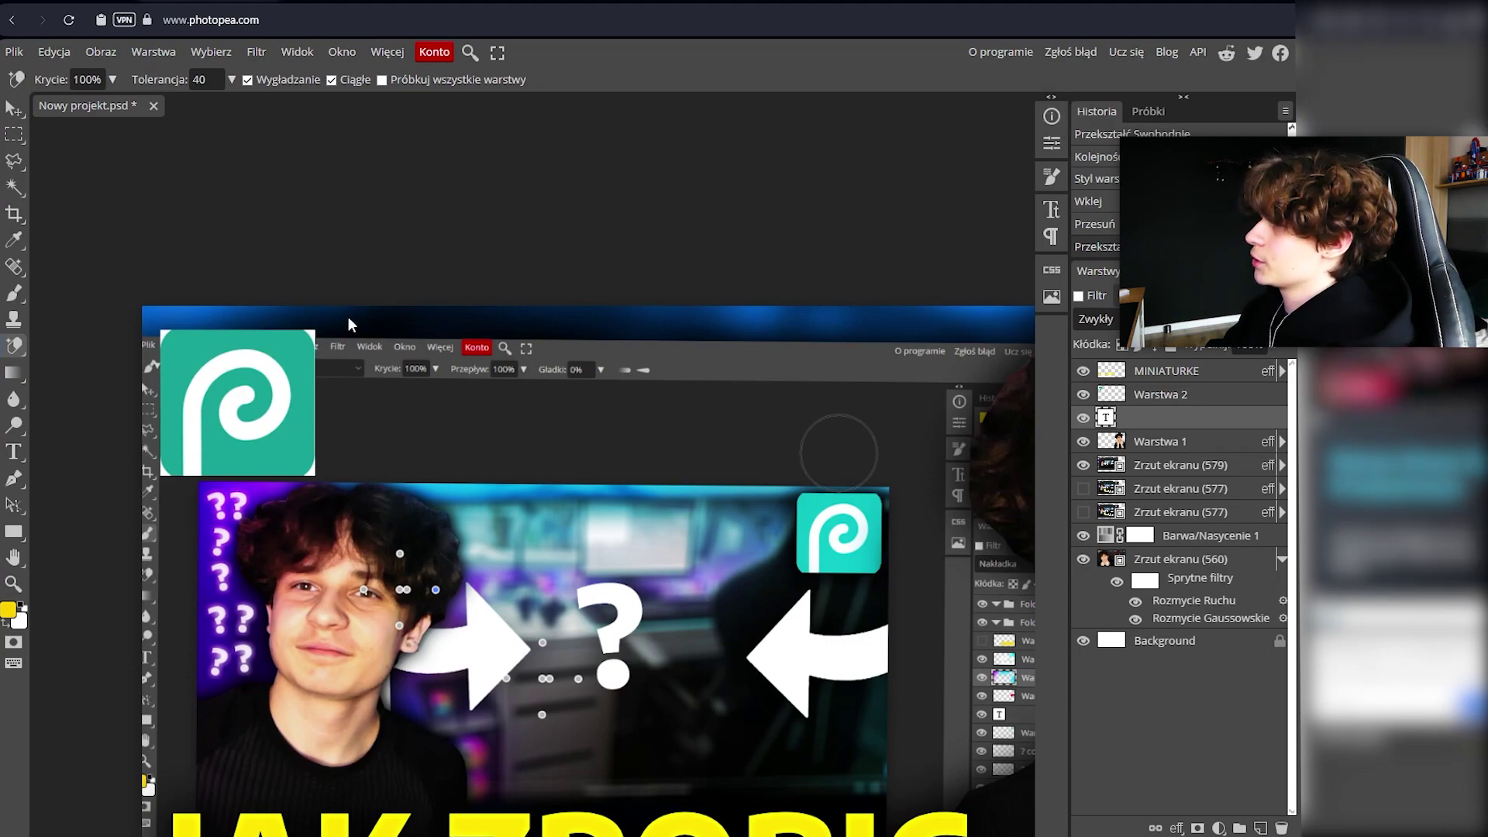
{"action": "left_click", "coordinate": [313, 336]}
{"action": "left_click", "coordinate": [1167, 396]}
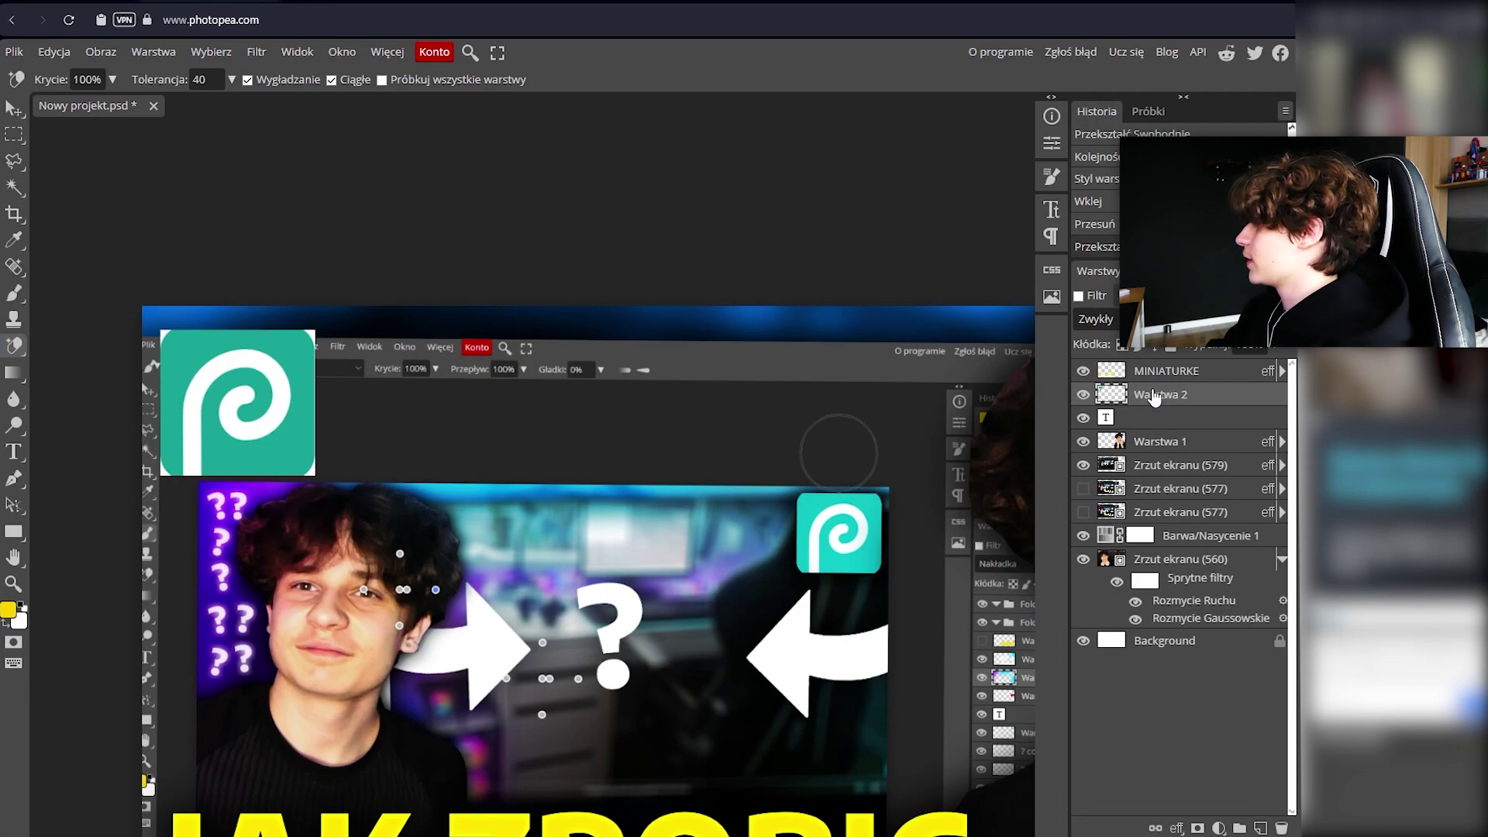
{"action": "left_click", "coordinate": [313, 335]}
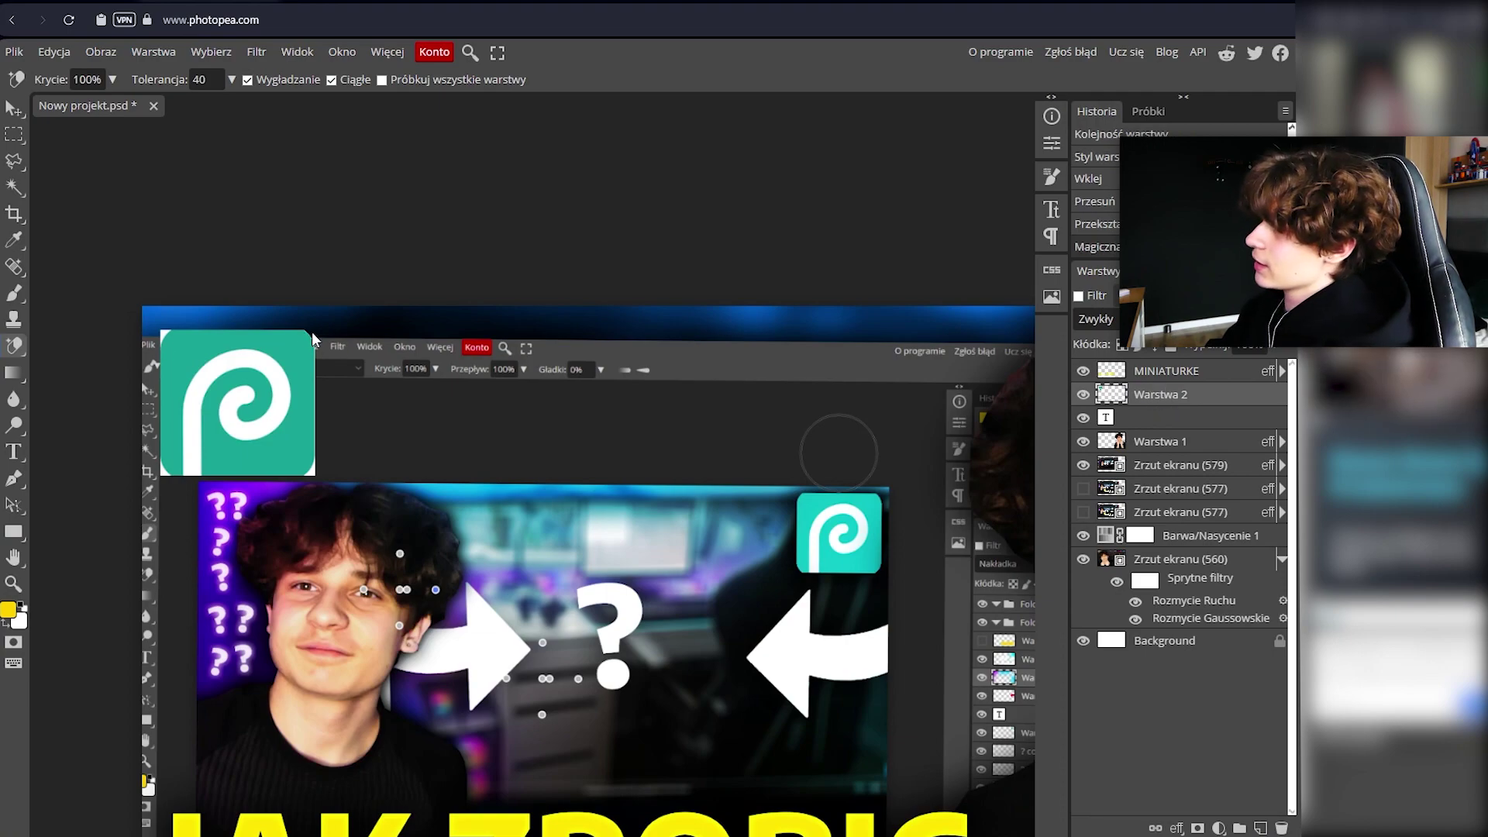
{"action": "left_click", "coordinate": [312, 471]}
{"action": "left_click", "coordinate": [162, 475]}
{"action": "left_click", "coordinate": [166, 333]}
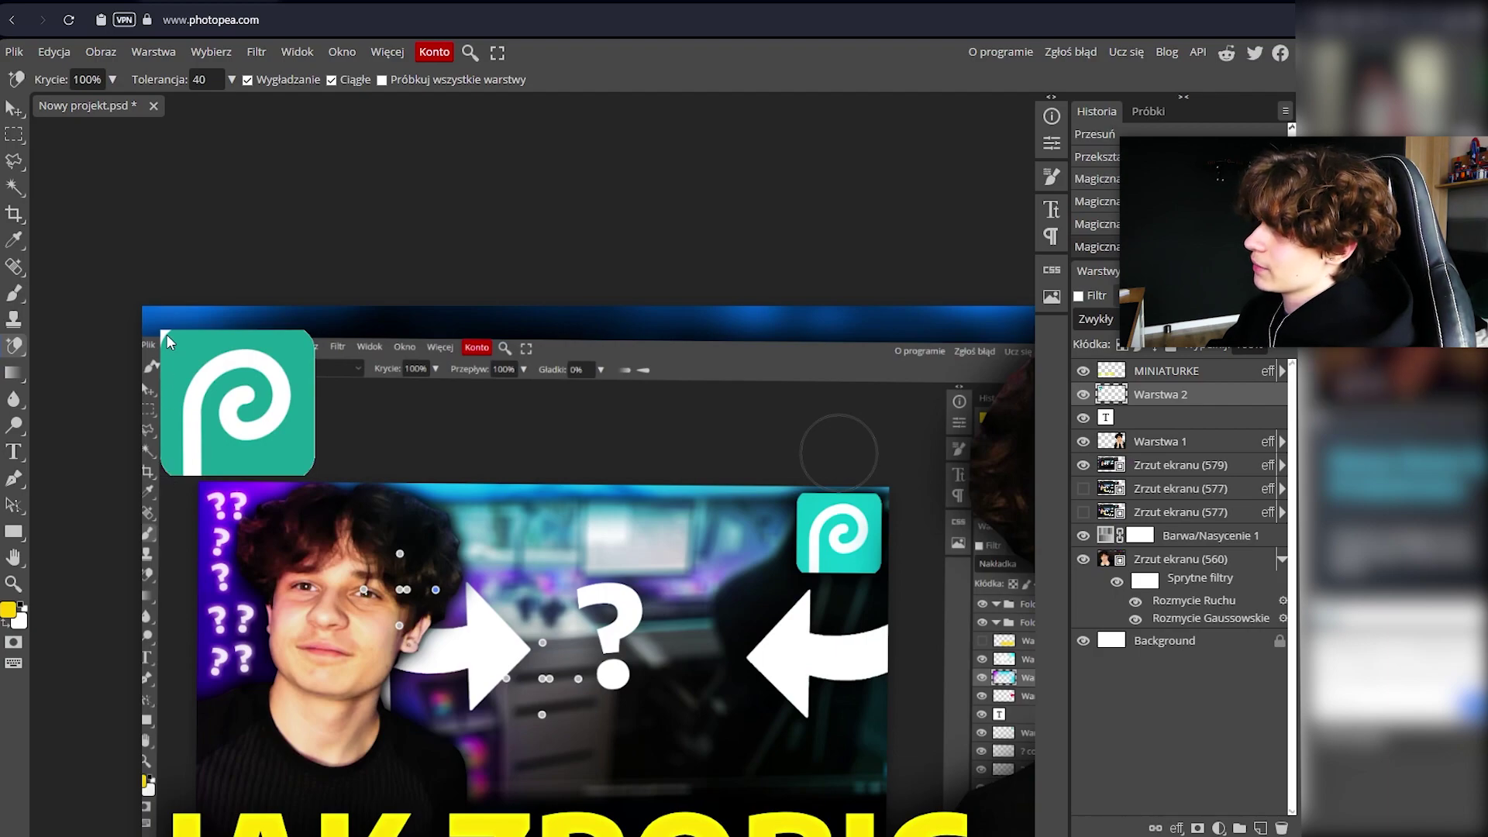
{"action": "left_click", "coordinate": [162, 332]}
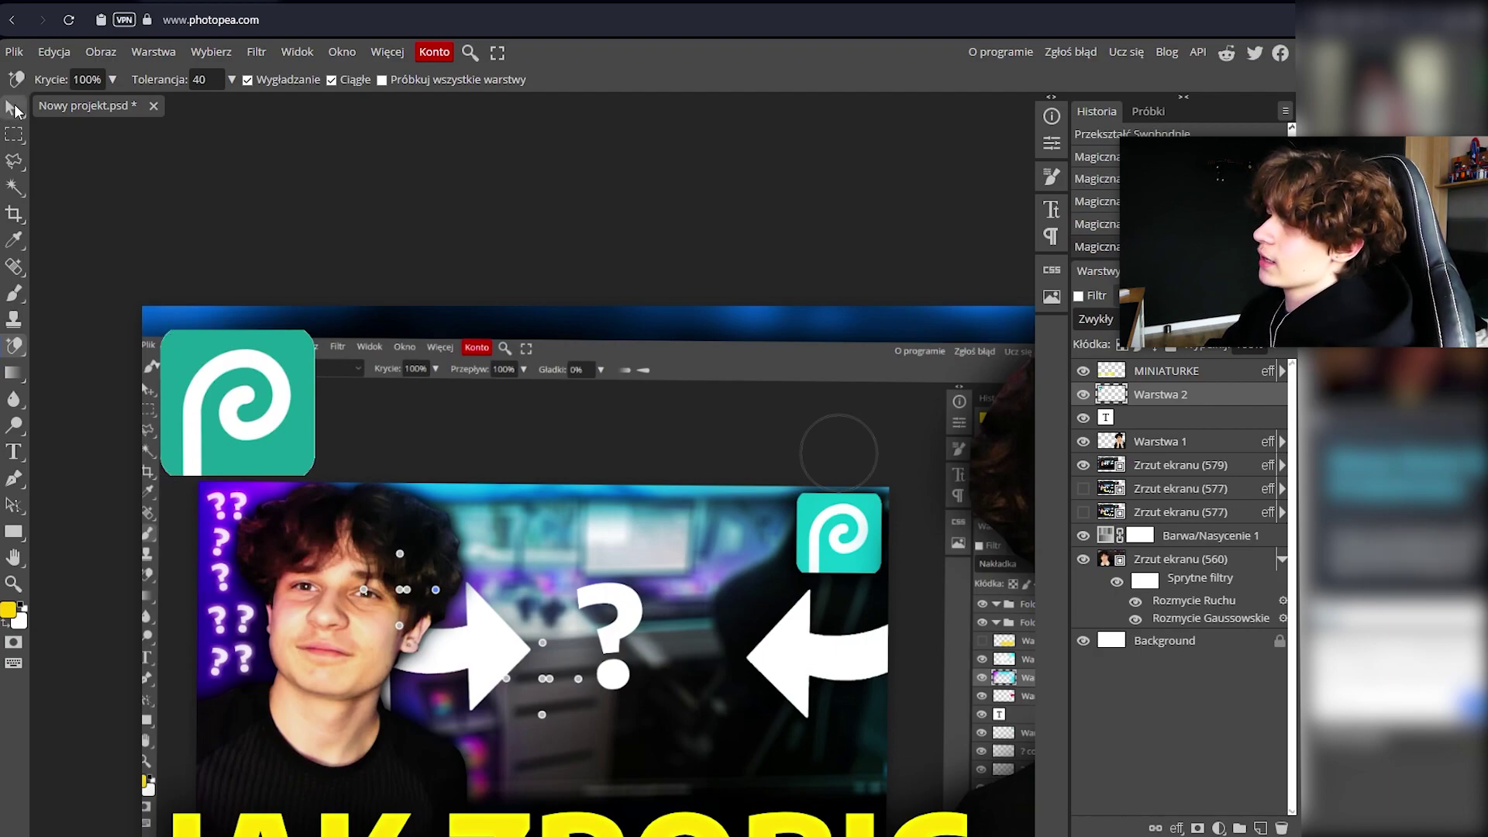
Move the Photopea logo slightly closer to the canvas corner and add a drop shadow with 87% opacity, 19% spread and 77 px size.
{"action": "key", "text": "v"}
{"action": "left_click_drag", "start_coordinate": [216, 414], "coordinate": [207, 403]}
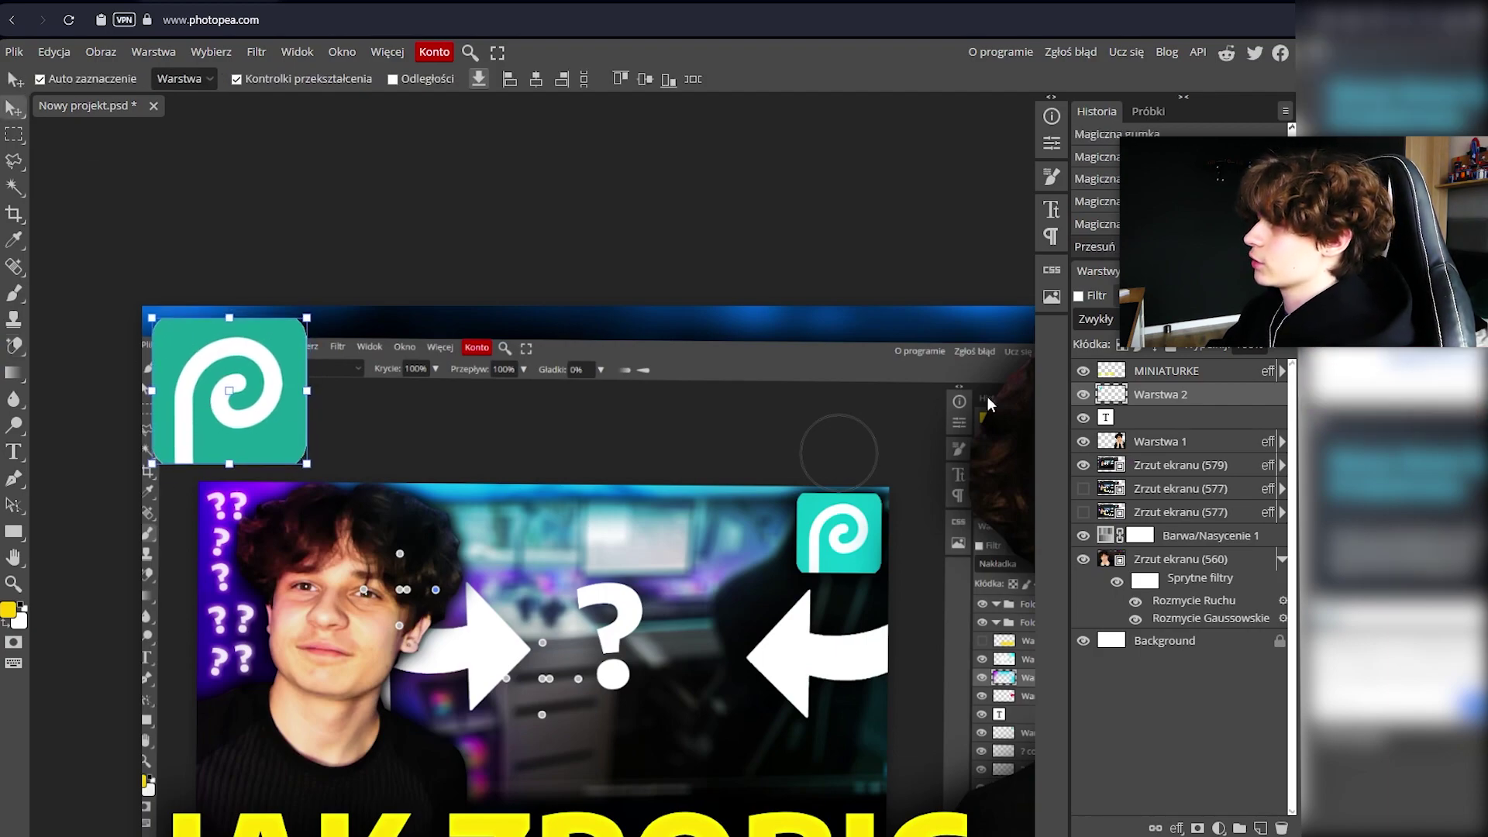
{"action": "double_click", "coordinate": [1235, 404]}
{"action": "left_click", "coordinate": [62, 379]}
{"action": "left_click_drag", "start_coordinate": [389, 84], "coordinate": [836, 158]}
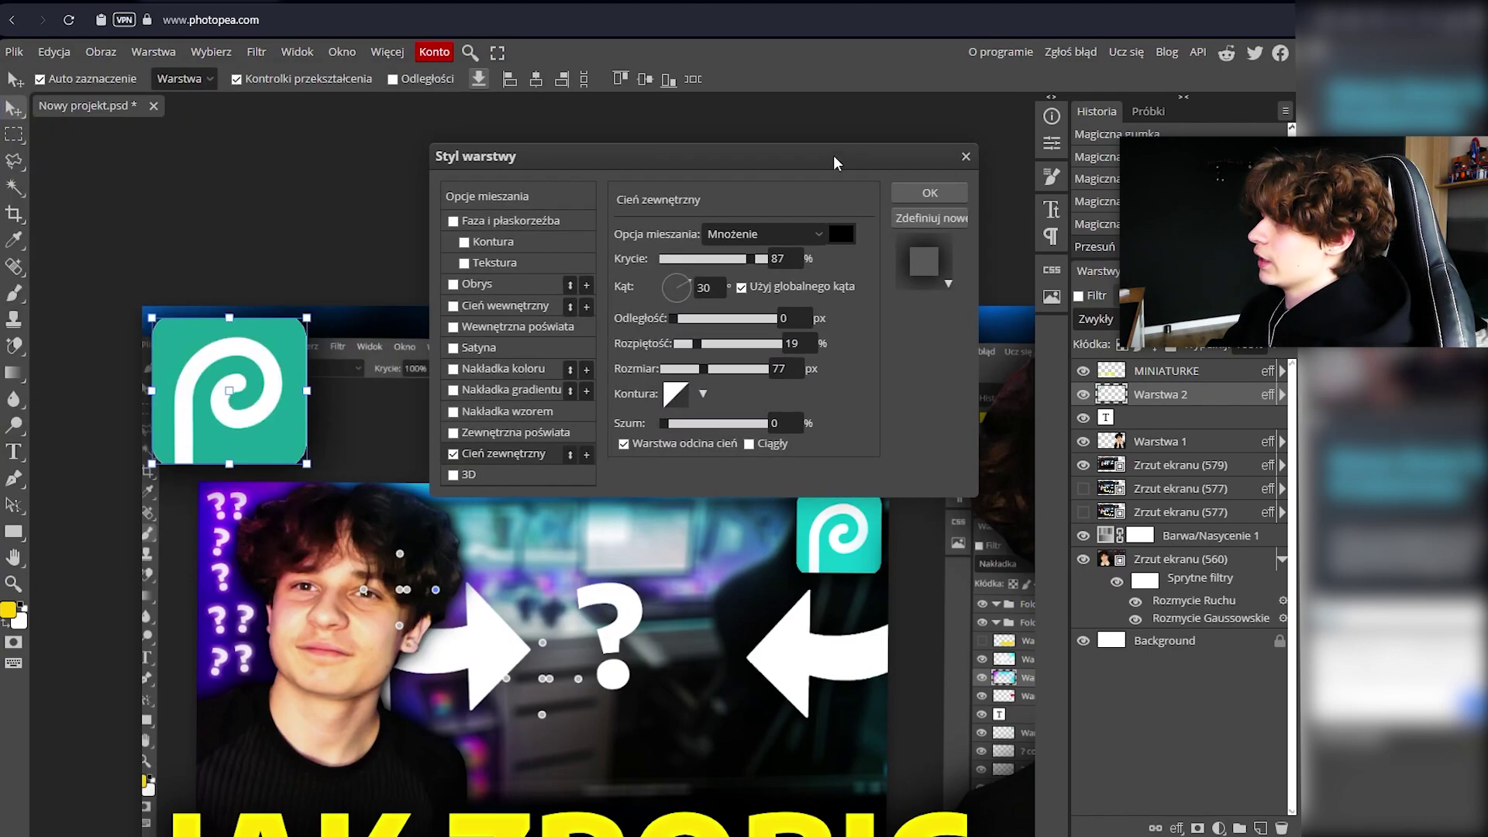
{"action": "scroll", "coordinate": [368, 553], "scroll_direction": "down", "scroll_amount": 5}
{"action": "scroll", "coordinate": [787, 558], "scroll_direction": "up", "scroll_amount": 3}
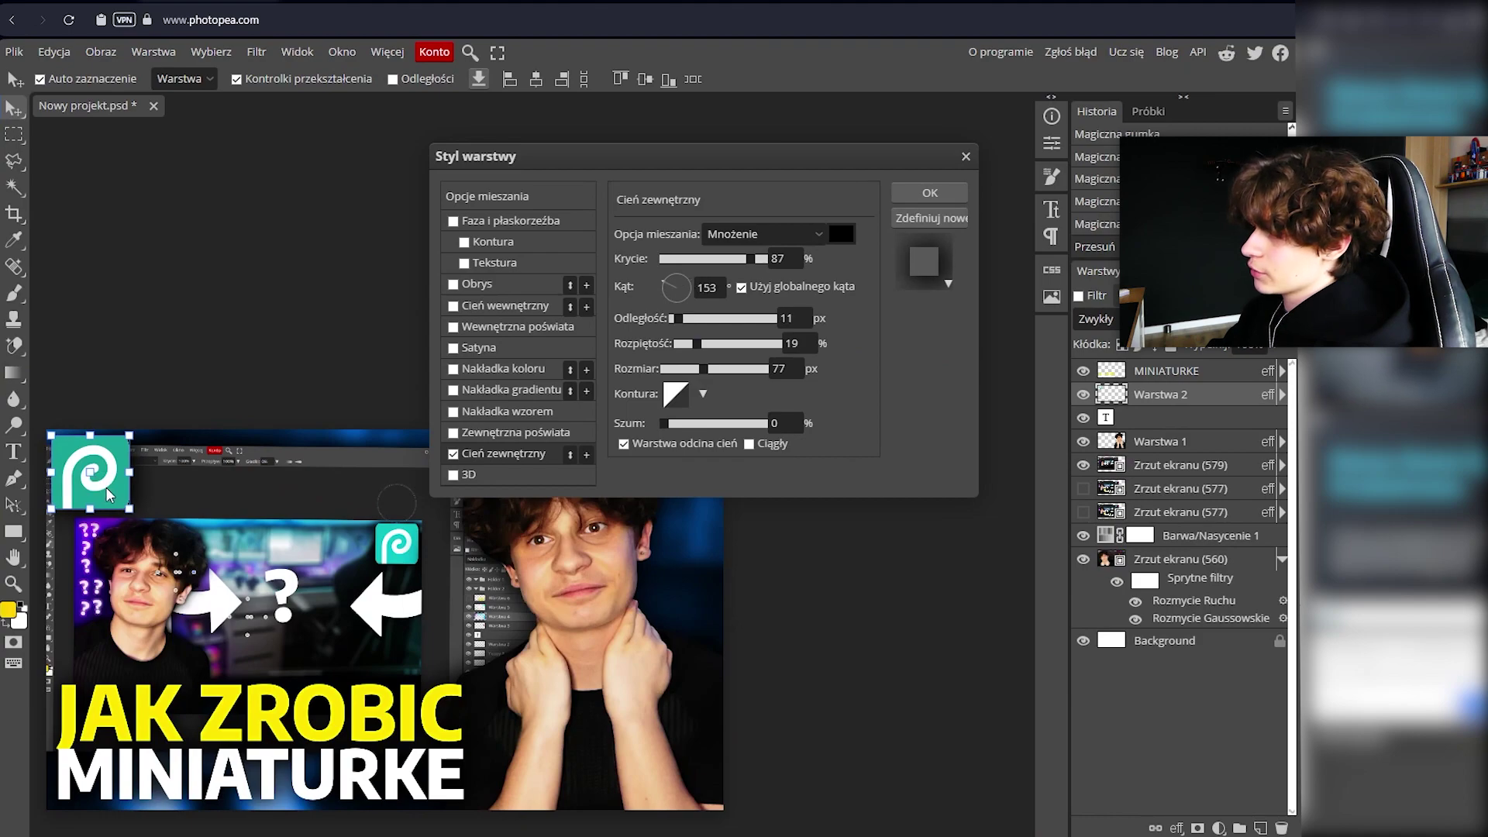
{"action": "key", "text": "Return"}
Set the logo's drop shadow to 0 px distance at a 157° angle.
{"action": "left_click", "coordinate": [1205, 416]}
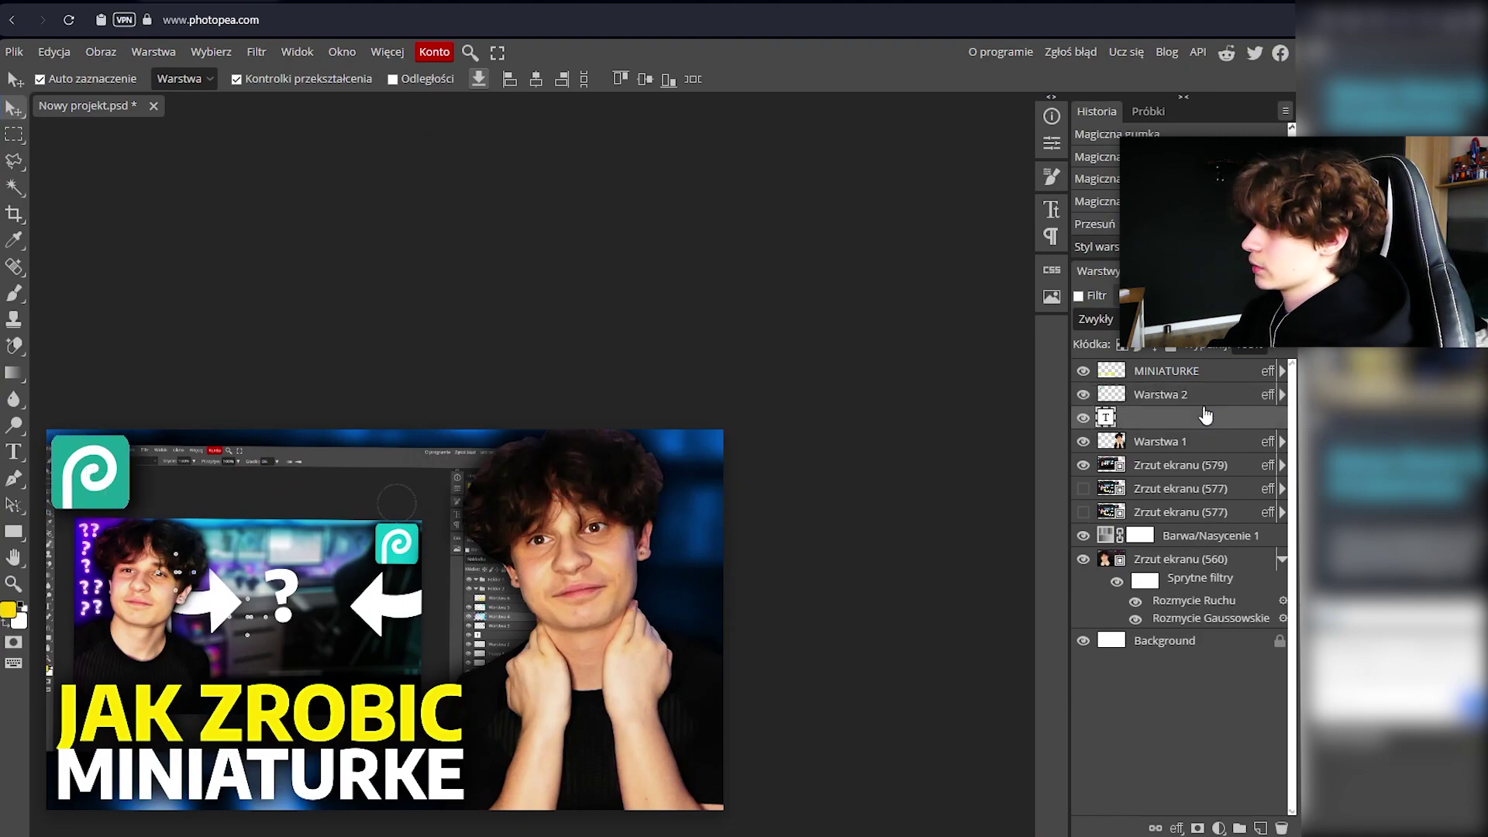
{"action": "double_click", "coordinate": [1232, 395]}
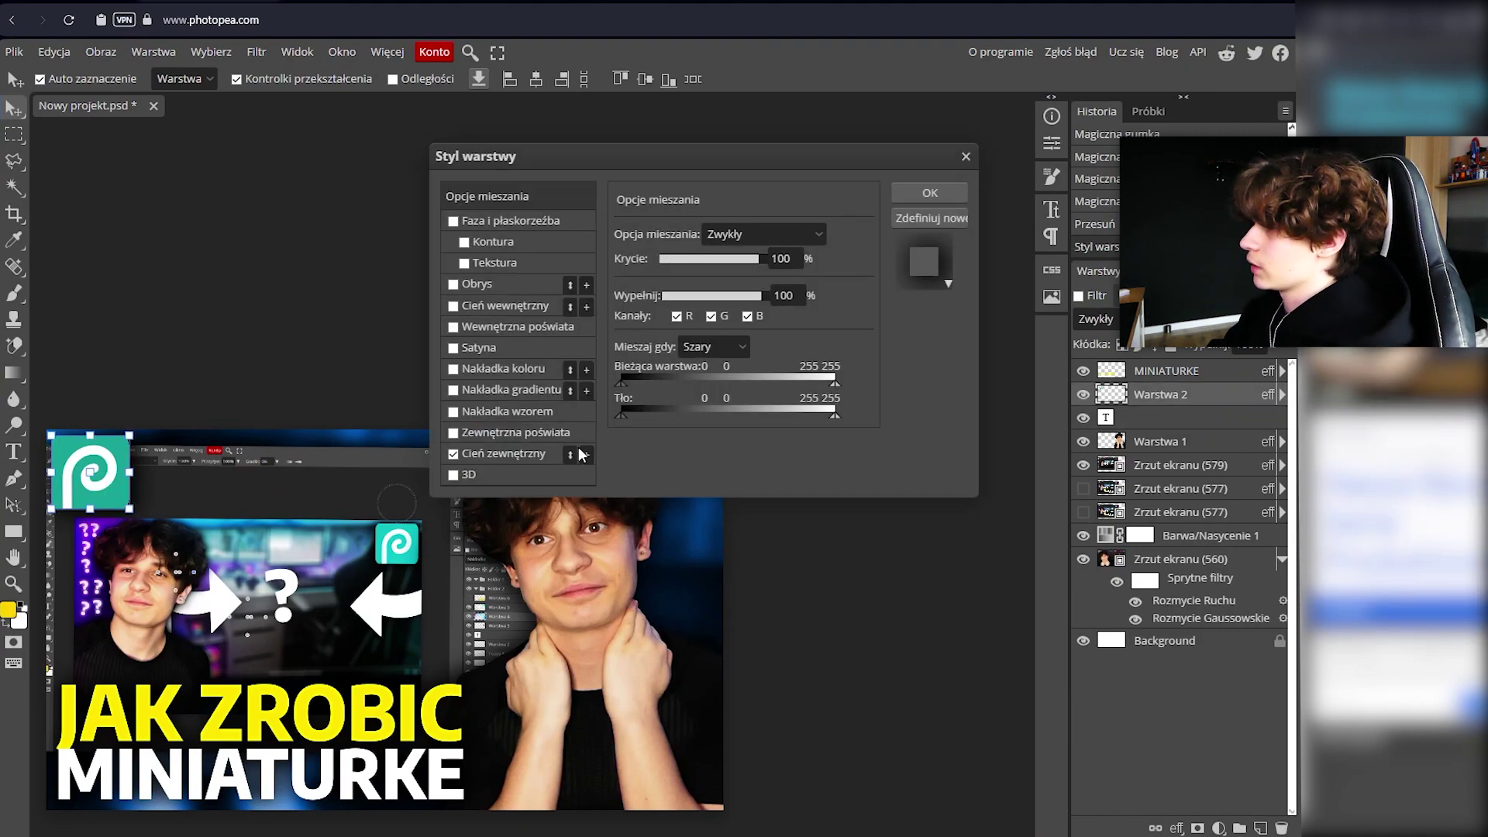
{"action": "left_click", "coordinate": [530, 454]}
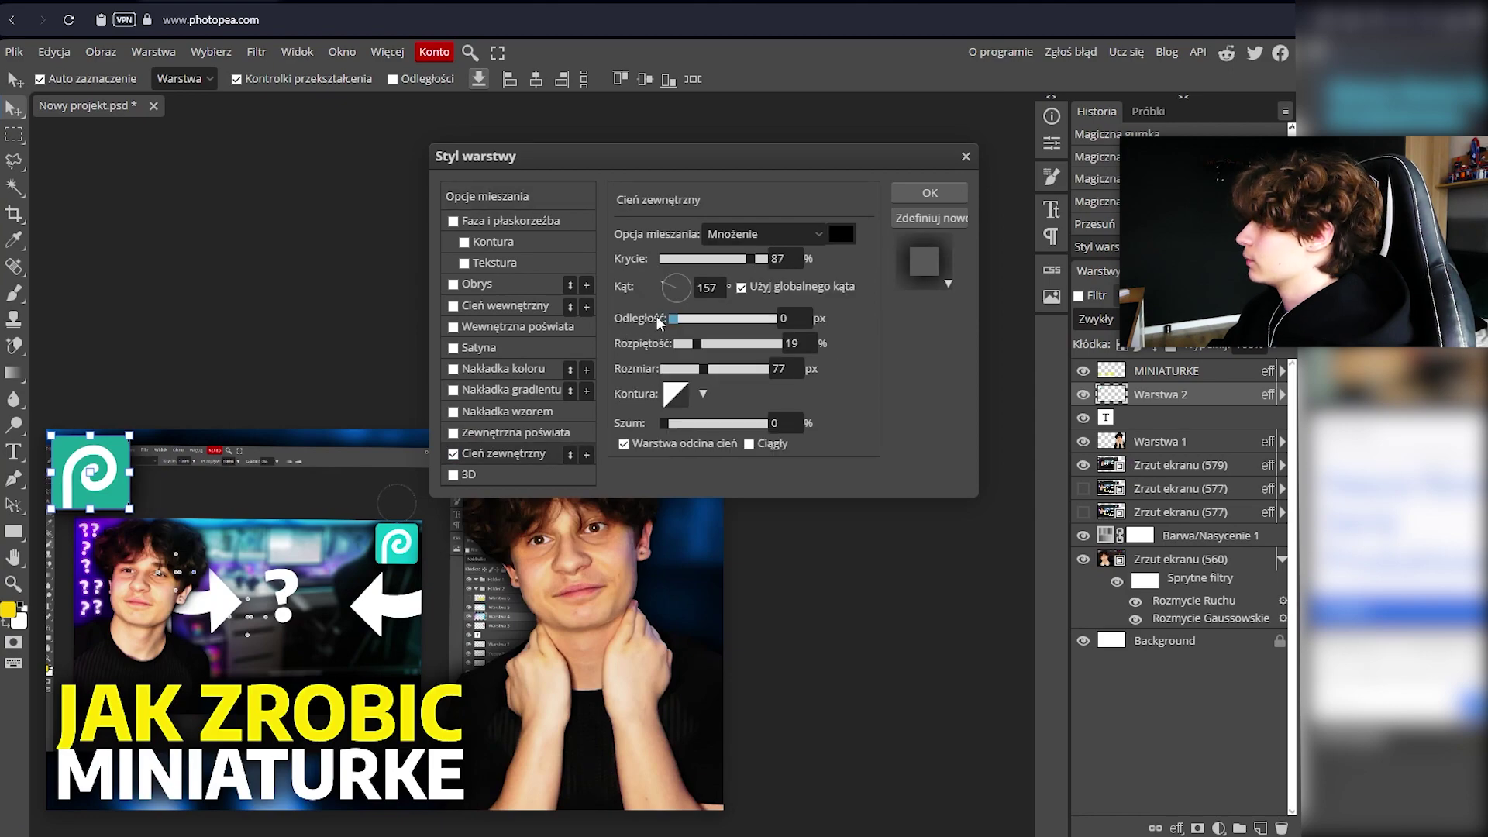
{"action": "left_click", "coordinate": [925, 196]}
{"action": "left_click", "coordinate": [1196, 421]}
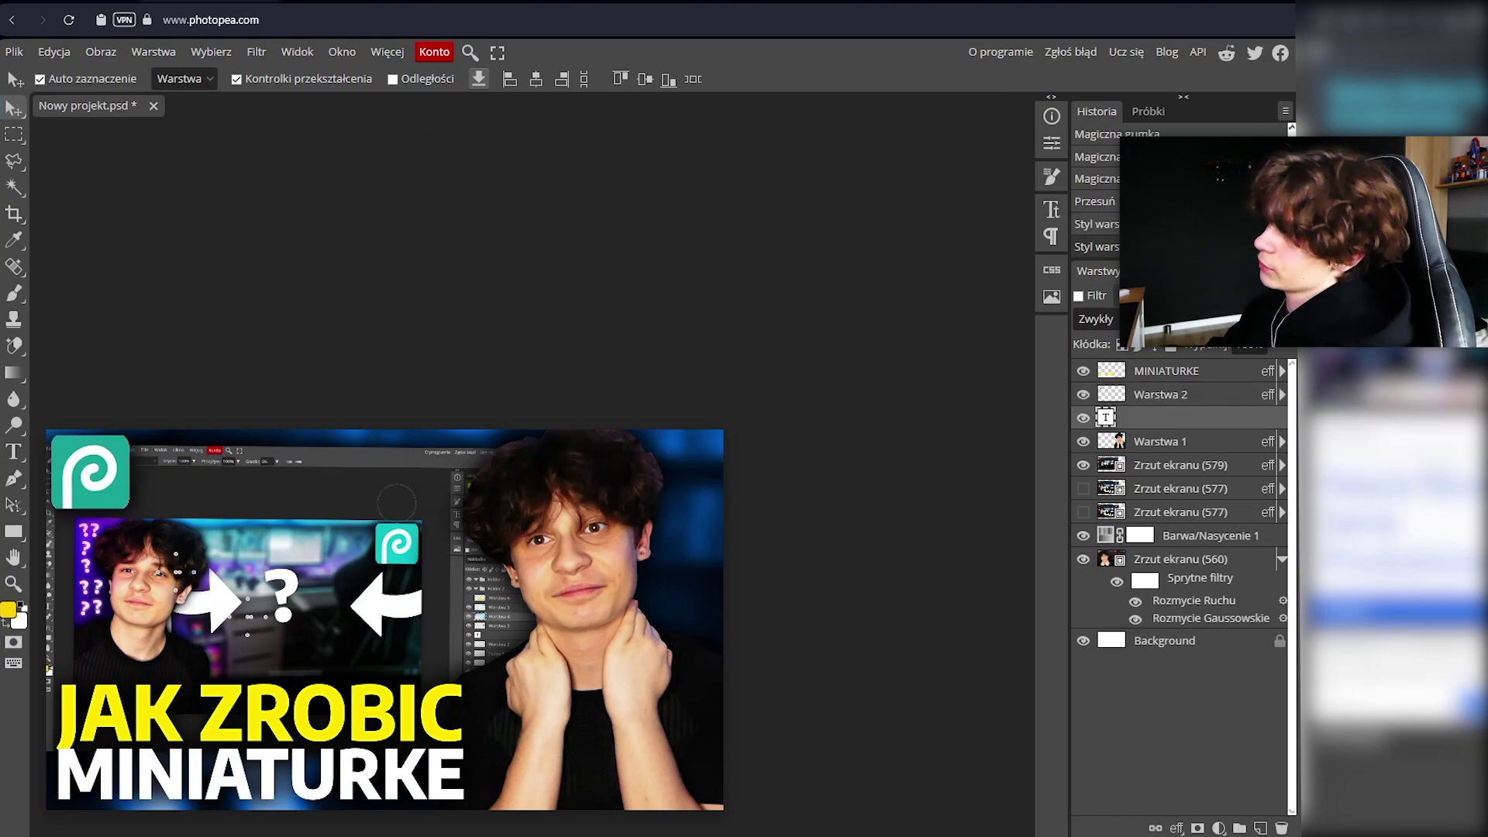
{"action": "scroll", "coordinate": [342, 475], "scroll_direction": "down", "scroll_amount": 3}
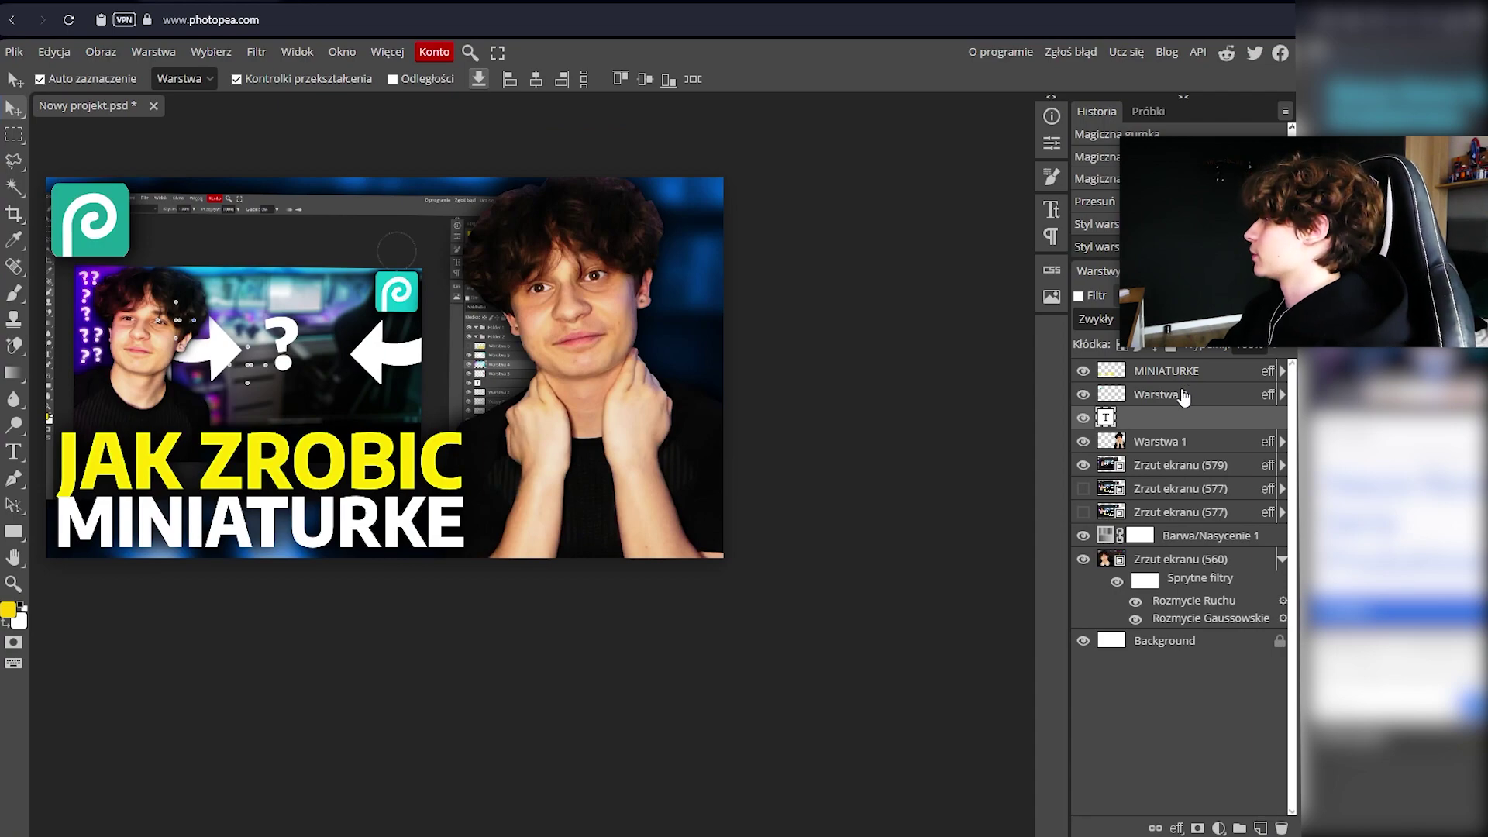
{"action": "left_click", "coordinate": [1184, 396]}
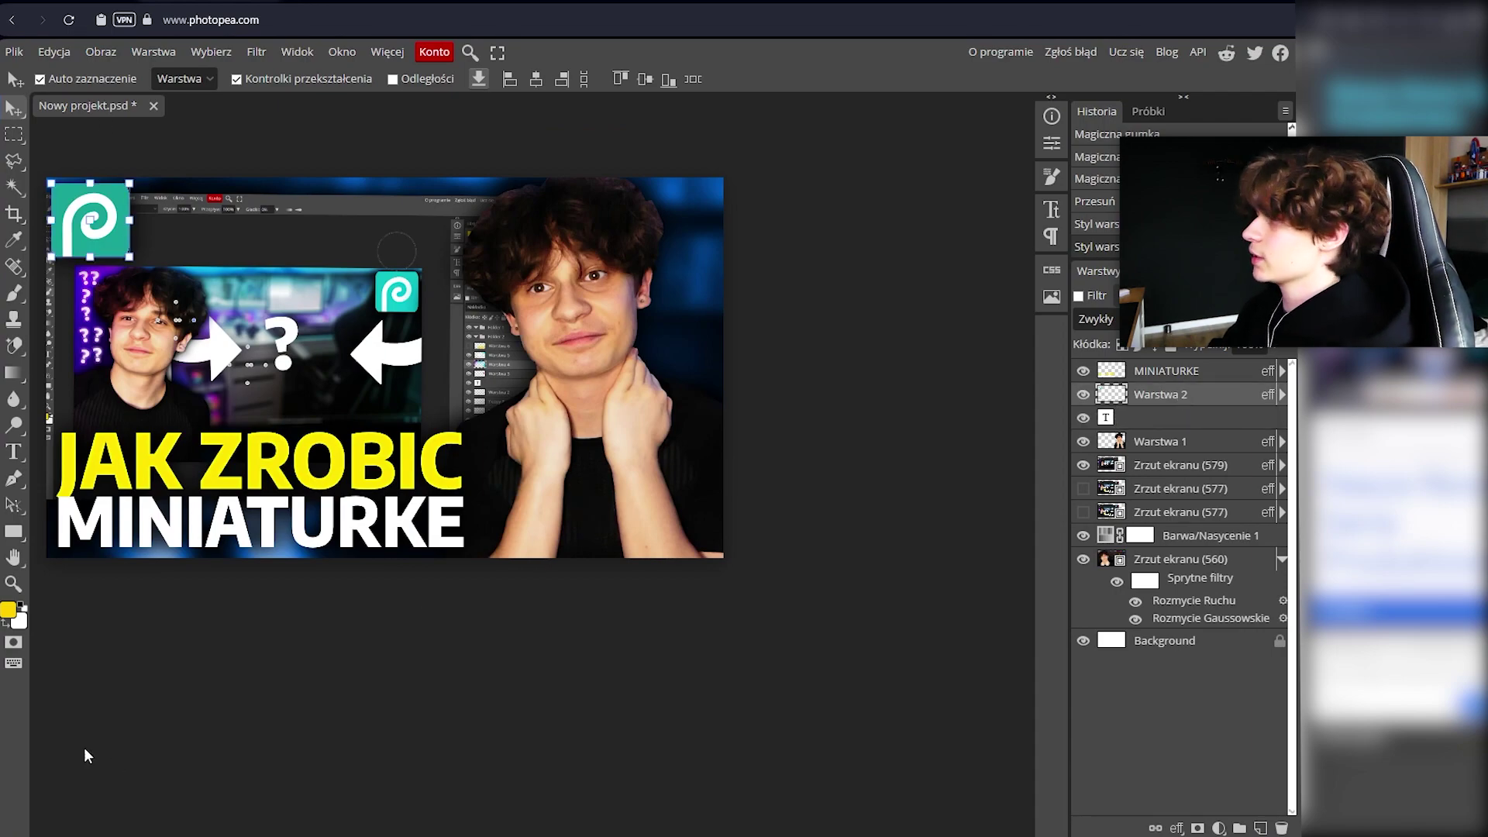
{"action": "left_click", "coordinate": [1194, 441]}
{"action": "left_click", "coordinate": [1192, 401]}
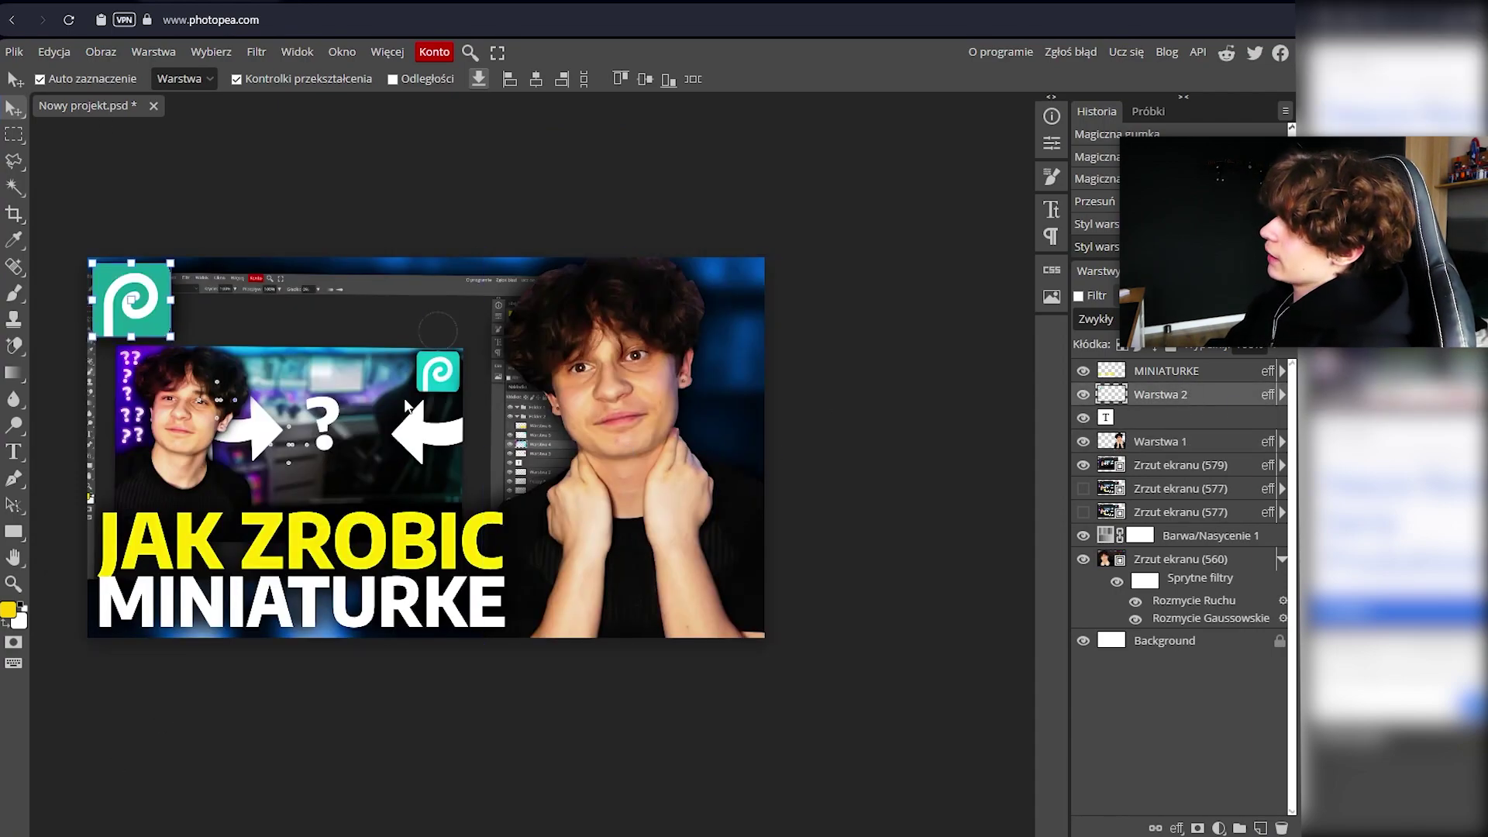
Switch to the Google browser tab, search for "arrow png" images and copy a curved red arrow.
{"action": "key", "text": "ctrl+Tab"}
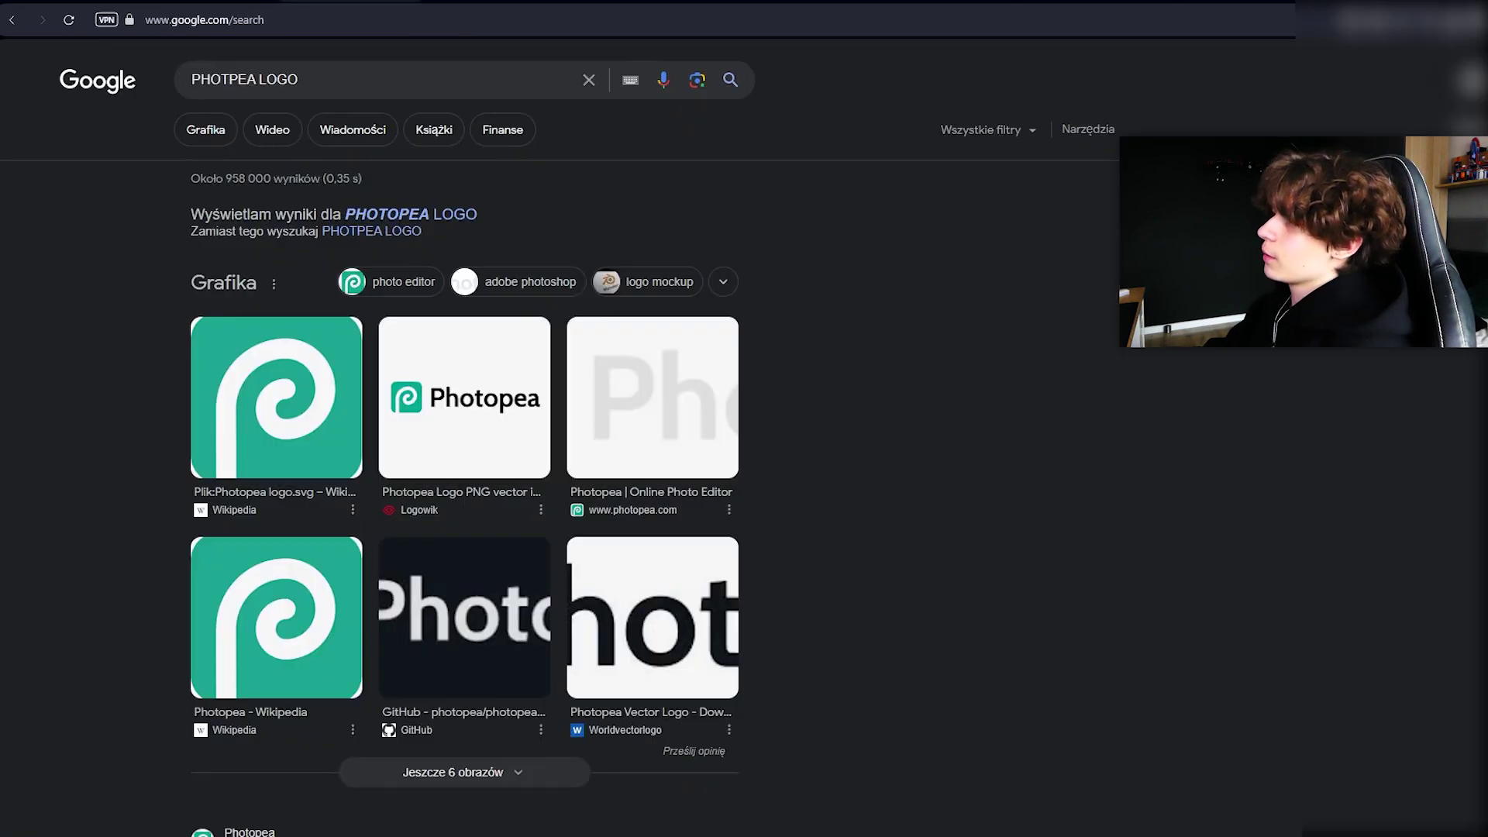
{"action": "left_click", "coordinate": [589, 81]}
{"action": "type", "text": "ARROW"}
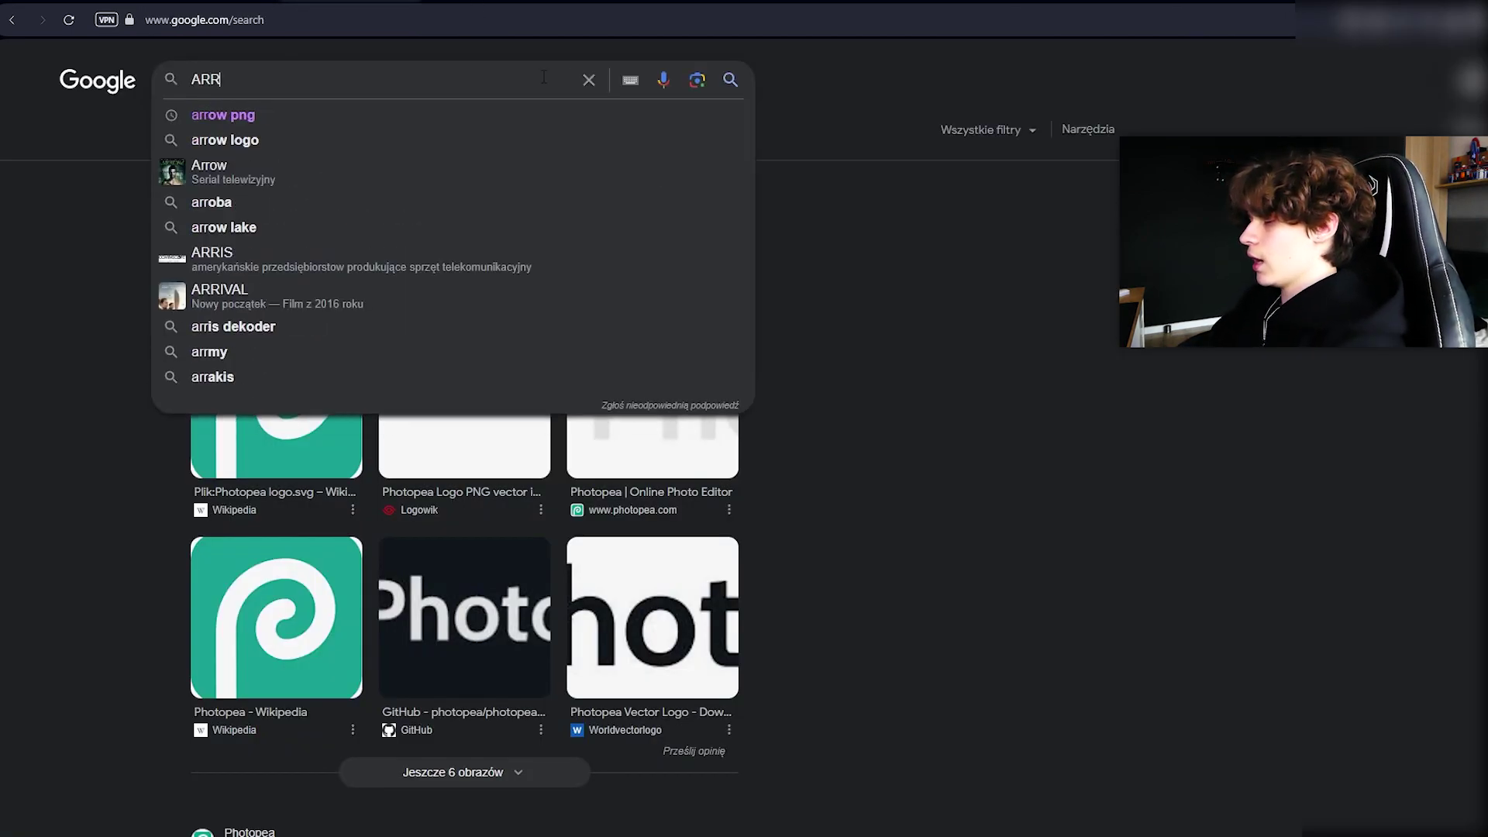
{"action": "left_click", "coordinate": [352, 119]}
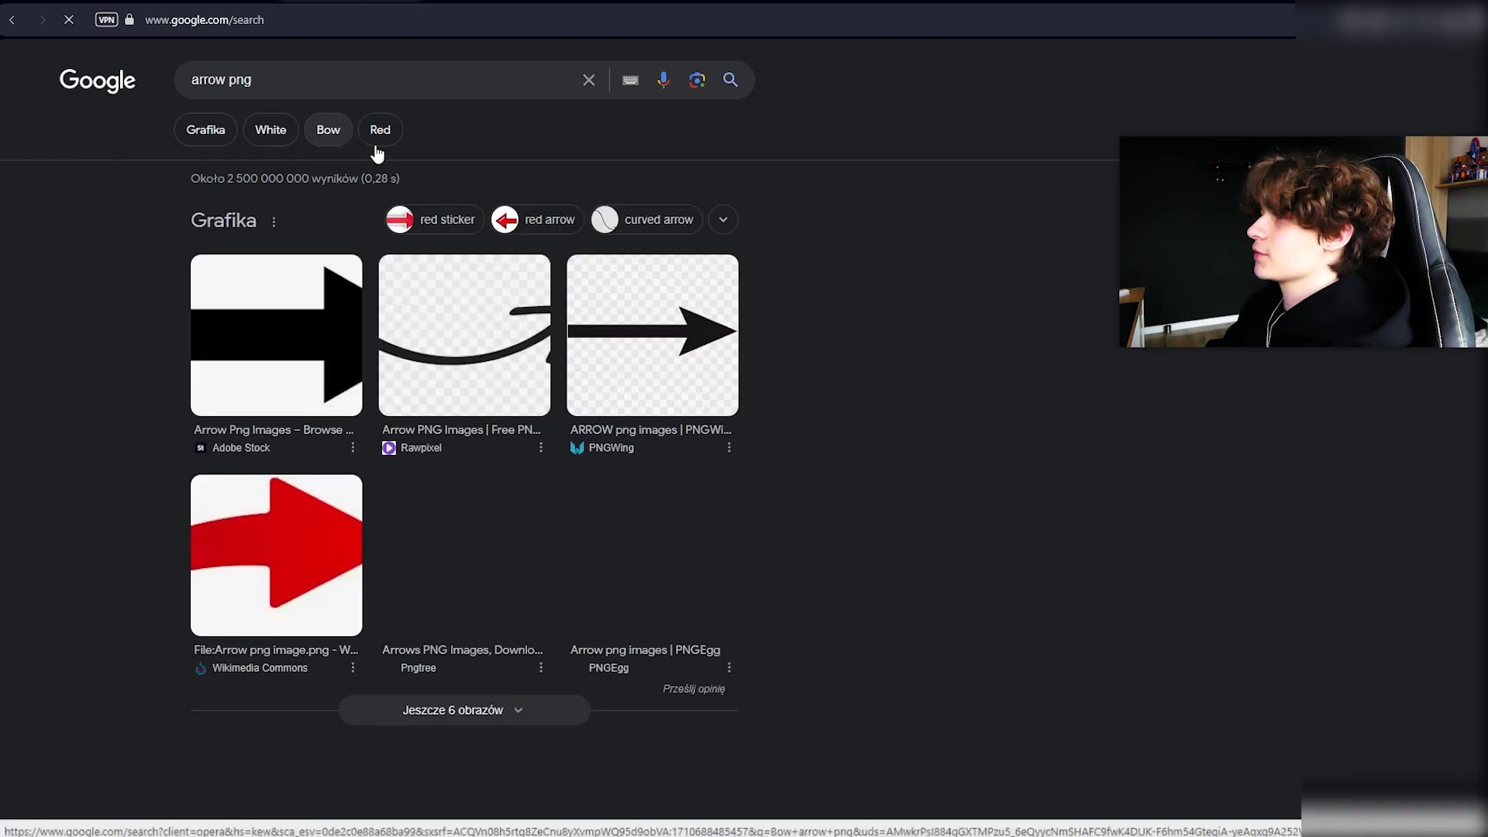
{"action": "left_click", "coordinate": [205, 124]}
{"action": "scroll", "coordinate": [849, 257], "scroll_direction": "down", "scroll_amount": 2}
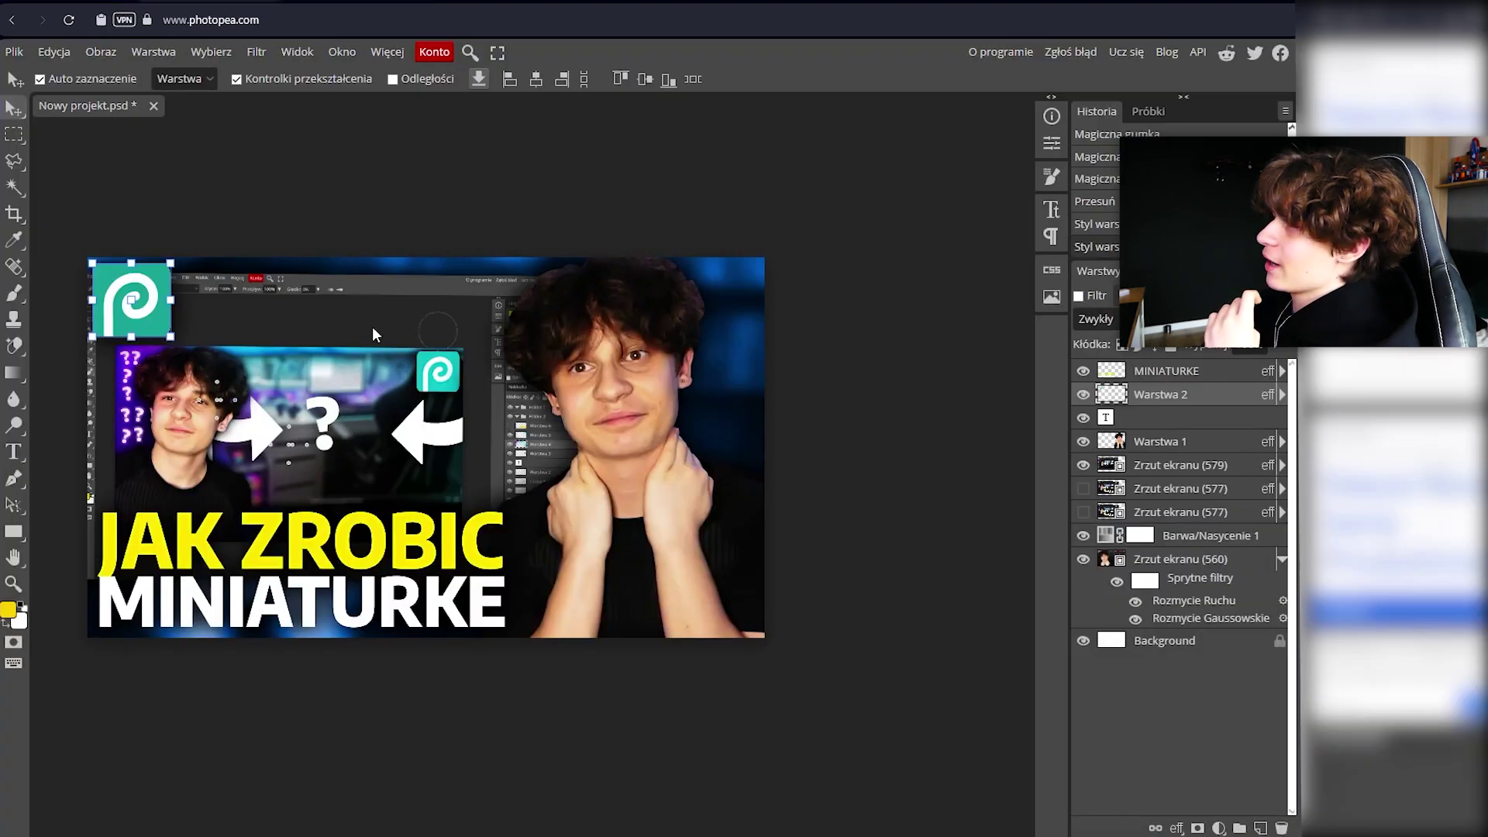
Paste the curved red arrow into the thumbnail and enlarge it over the screenshot.
{"action": "key", "text": "ctrl+v"}
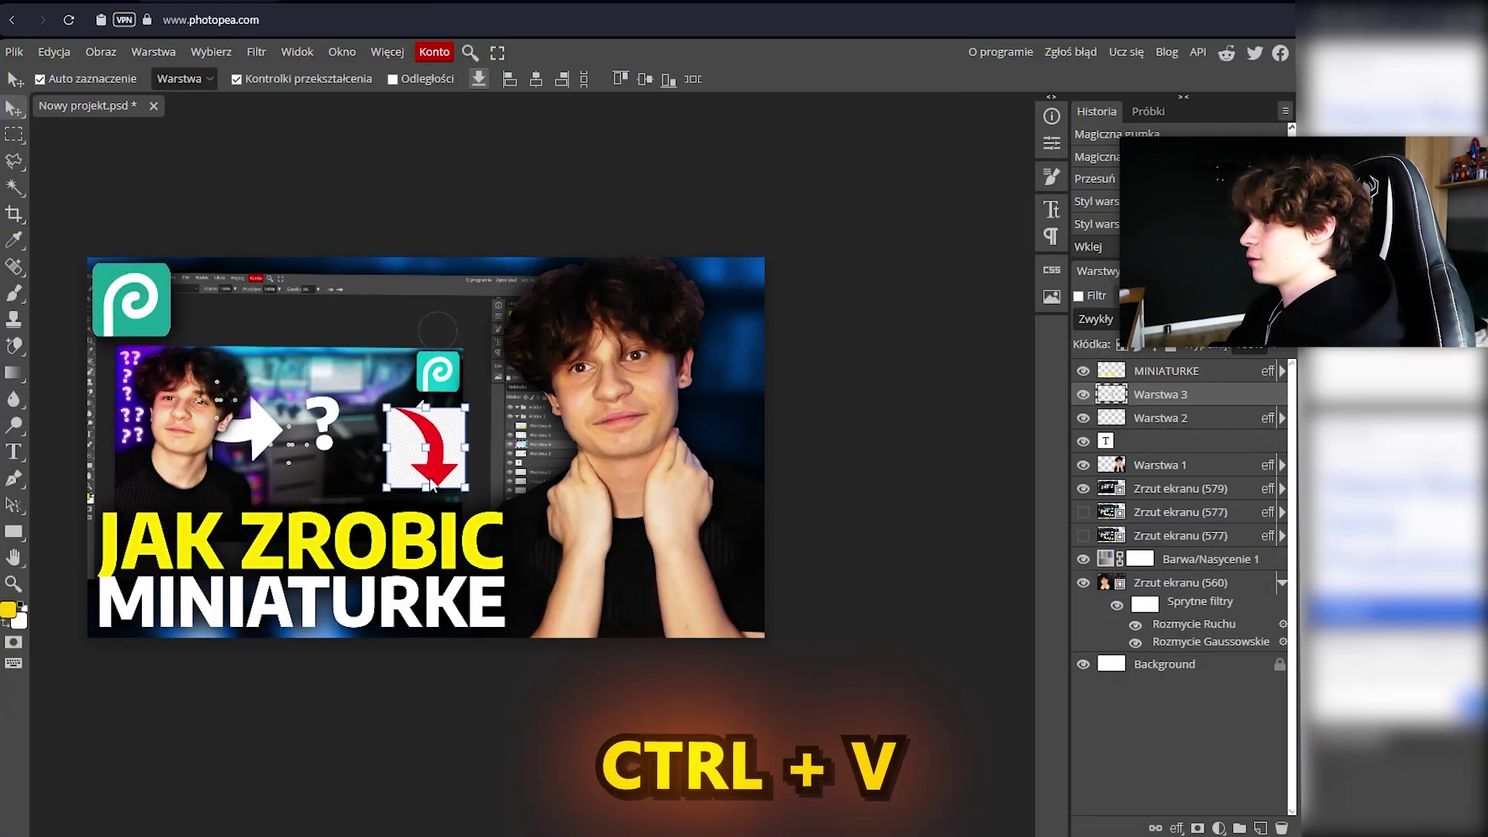
{"action": "key", "text": "ctrl+t"}
{"action": "left_click_drag", "start_coordinate": [391, 448], "coordinate": [347, 421]}
{"action": "key", "text": "Return"}
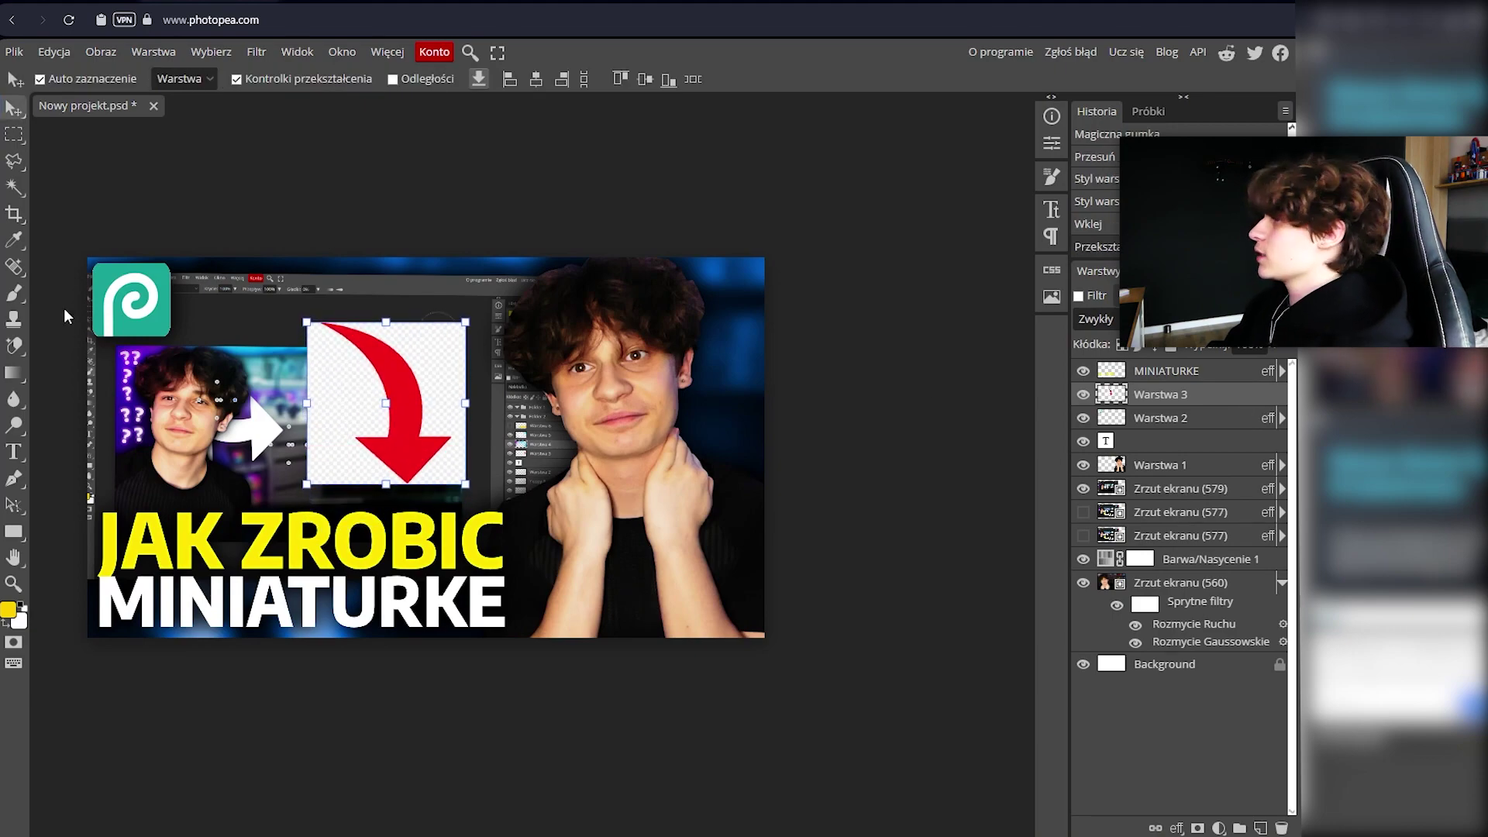
Remove the checkered background around the red arrow with the Magic Eraser at tolerance 40.
{"action": "left_click", "coordinate": [11, 355]}
{"action": "left_click", "coordinate": [58, 394]}
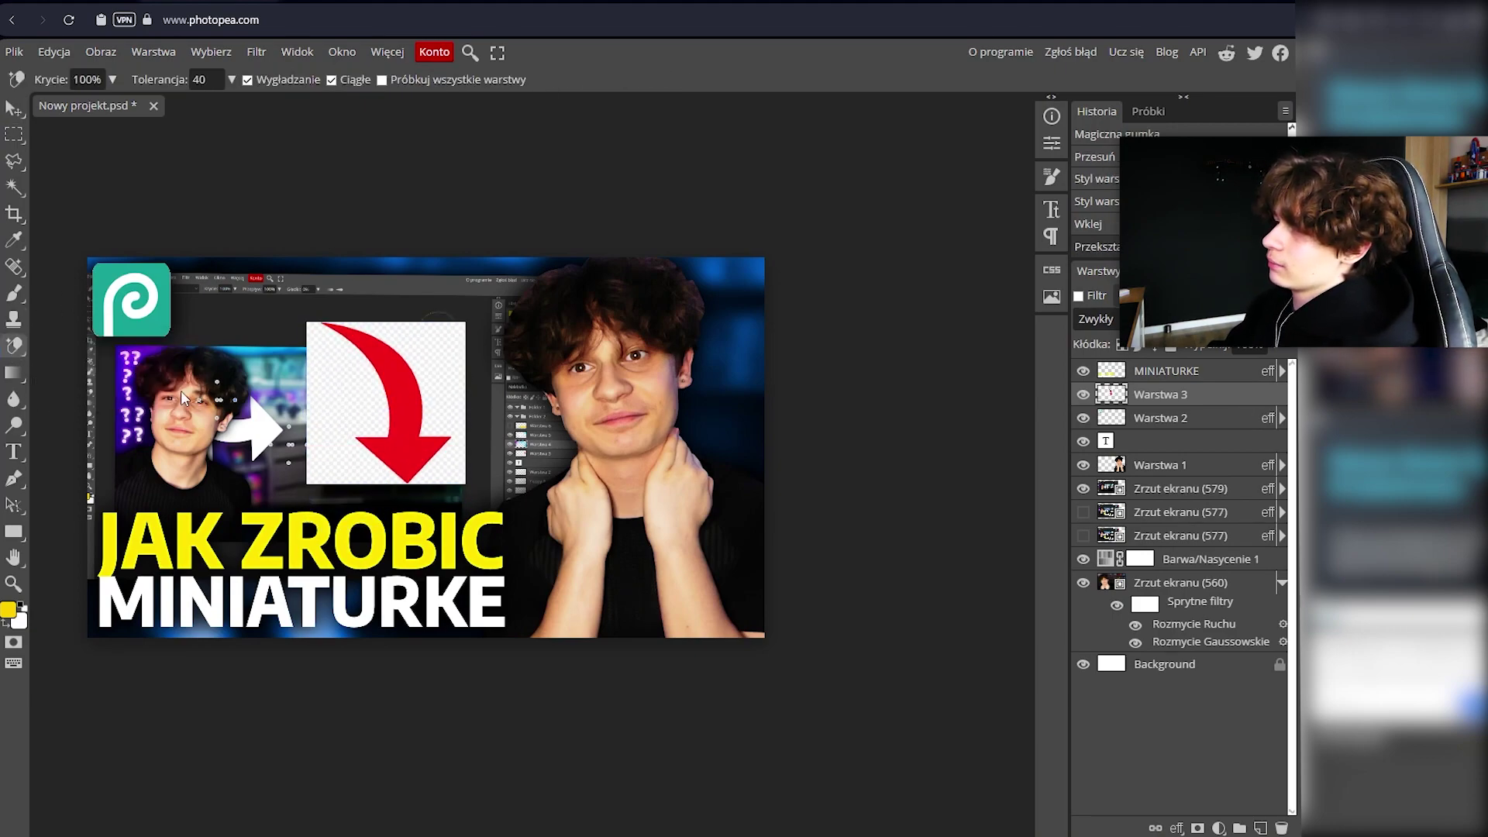
{"action": "left_click", "coordinate": [329, 392]}
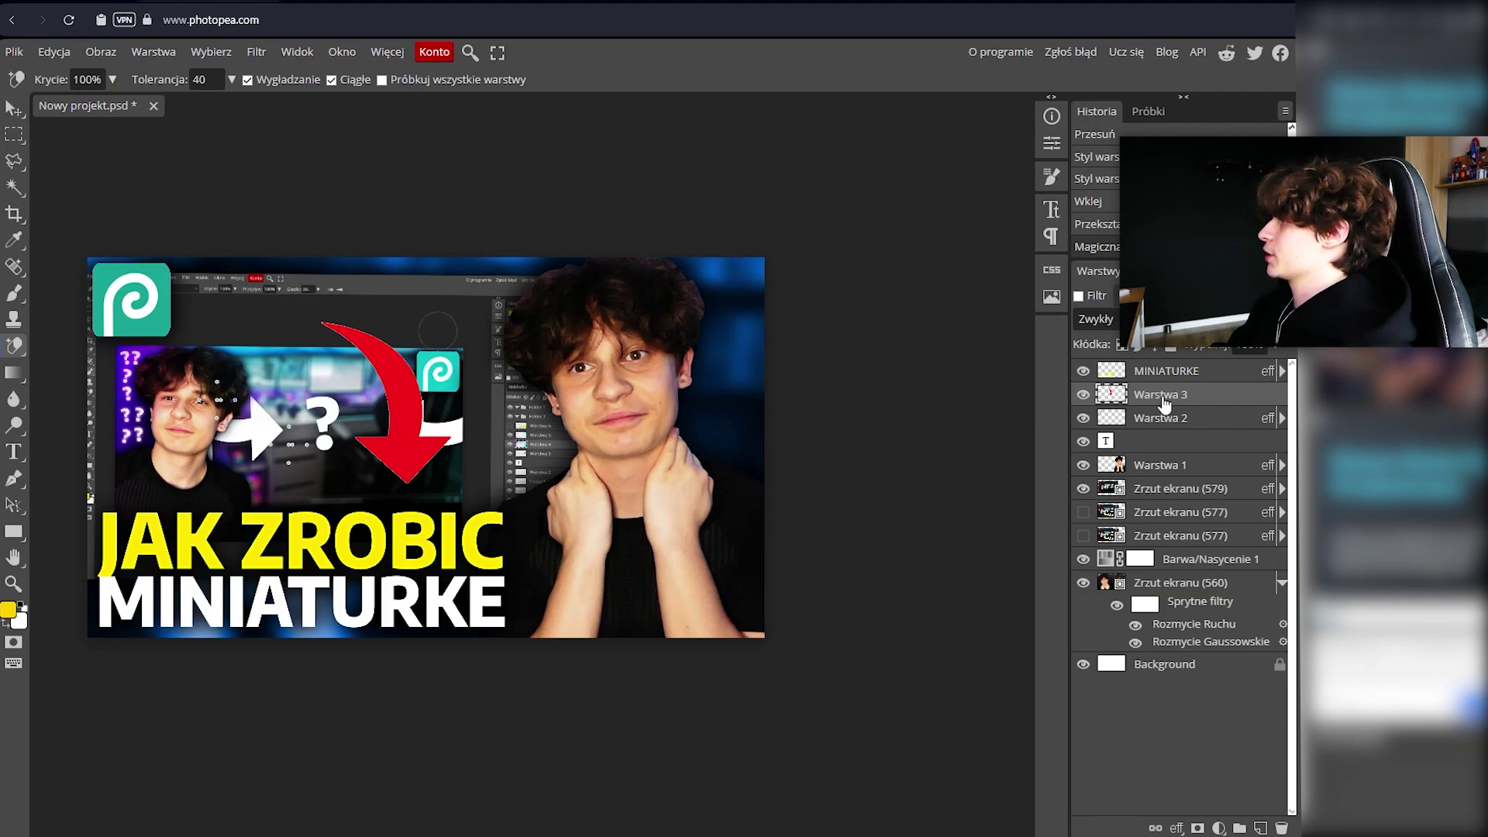
Move the red arrow to the canvas's left edge above the text and rotate it roughly 100° counter-clockwise to point right.
{"action": "key", "text": "v"}
{"action": "left_click_drag", "start_coordinate": [411, 434], "coordinate": [159, 466]}
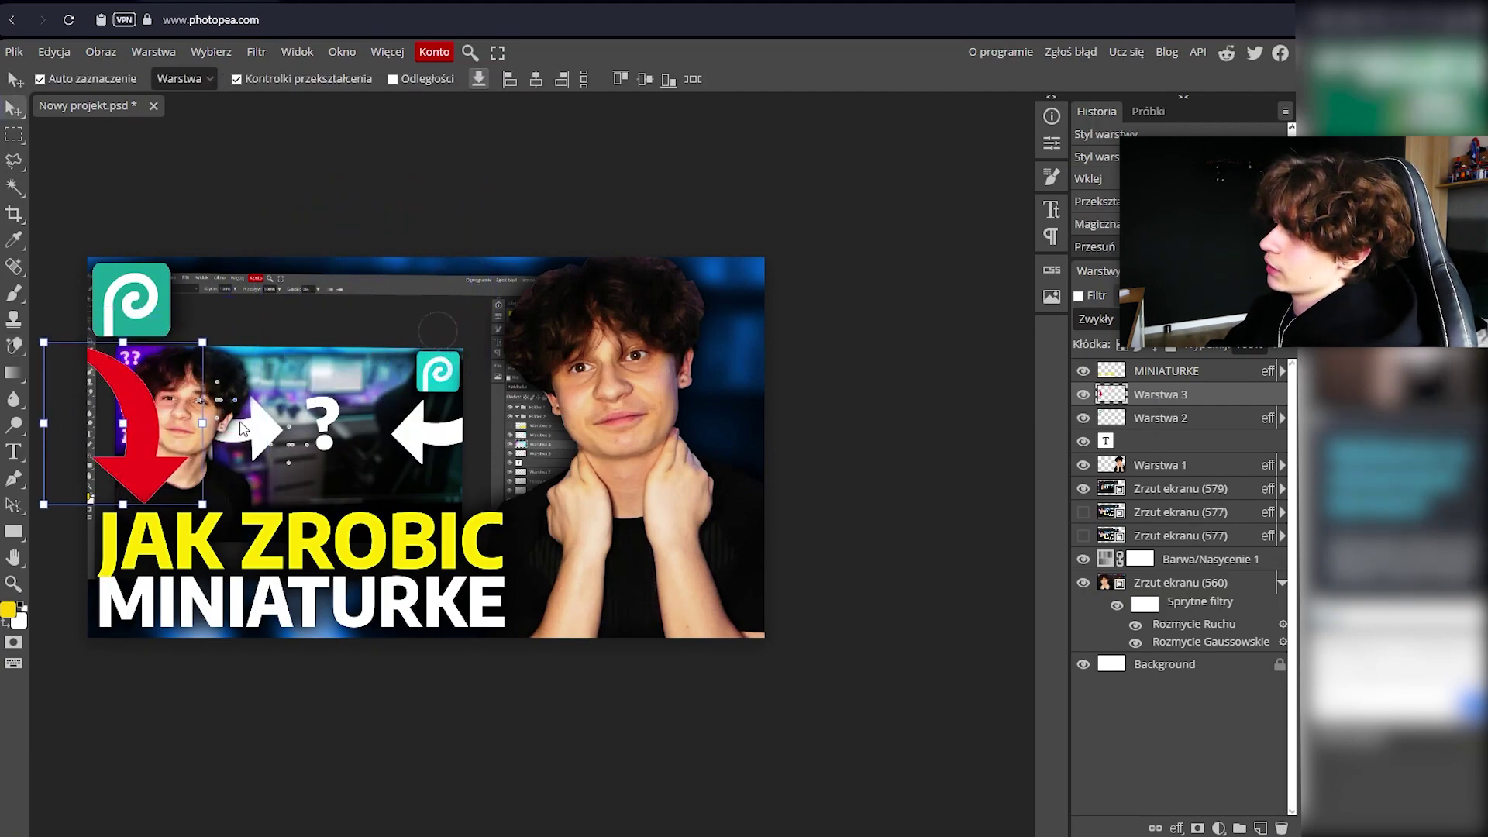
{"action": "left_click_drag", "start_coordinate": [217, 400], "coordinate": [76, 338]}
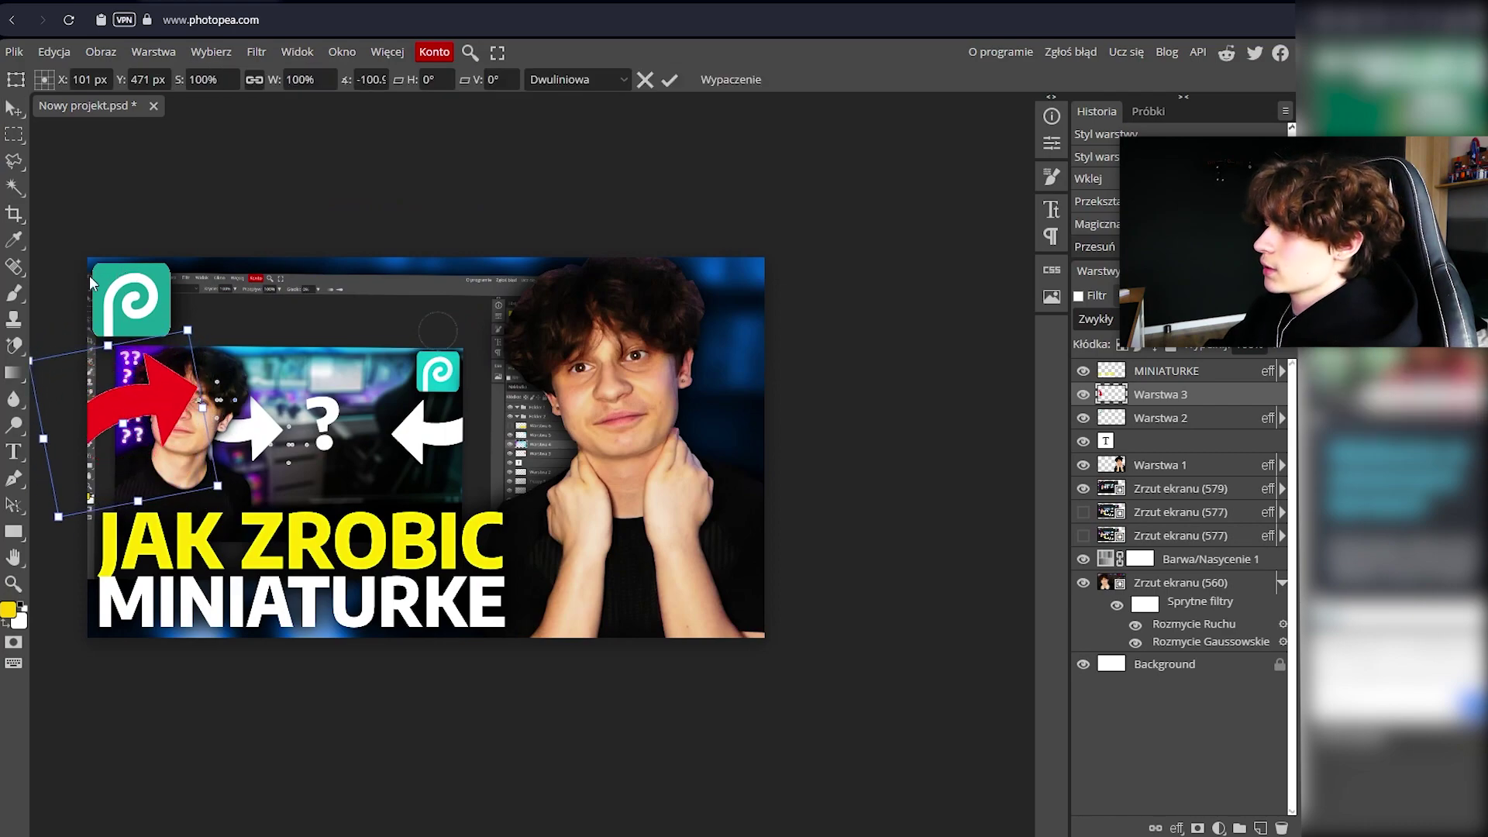
{"action": "left_click_drag", "start_coordinate": [148, 415], "coordinate": [137, 448]}
{"action": "key", "text": "Return"}
Give the arrow a white color overlay and a drop shadow with 87% opacity, 0 px distance, 19% spread and 77 px size.
{"action": "double_click", "coordinate": [1227, 397]}
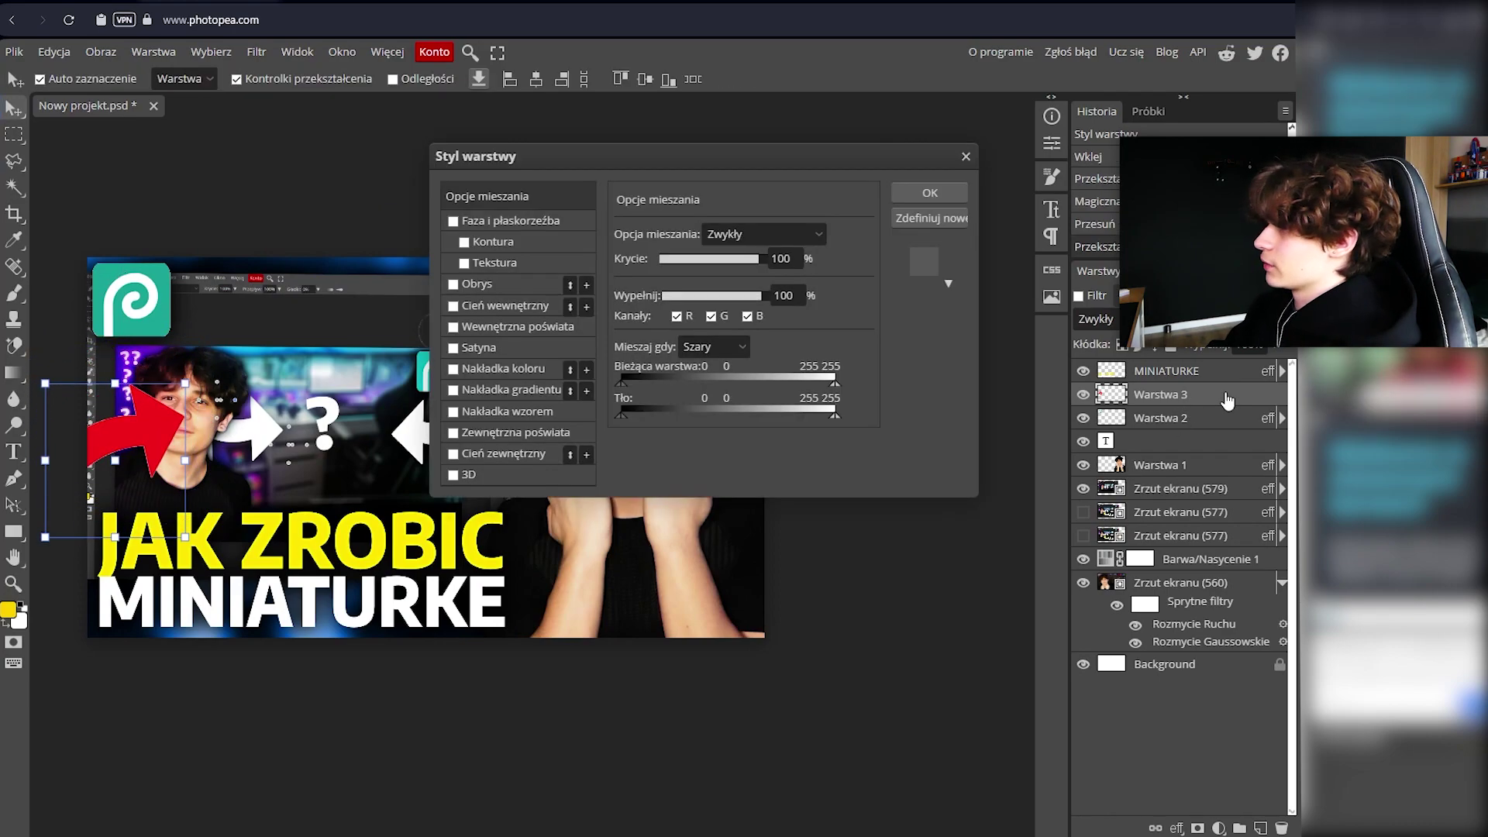
{"action": "left_click", "coordinate": [558, 368]}
{"action": "left_click", "coordinate": [827, 258]}
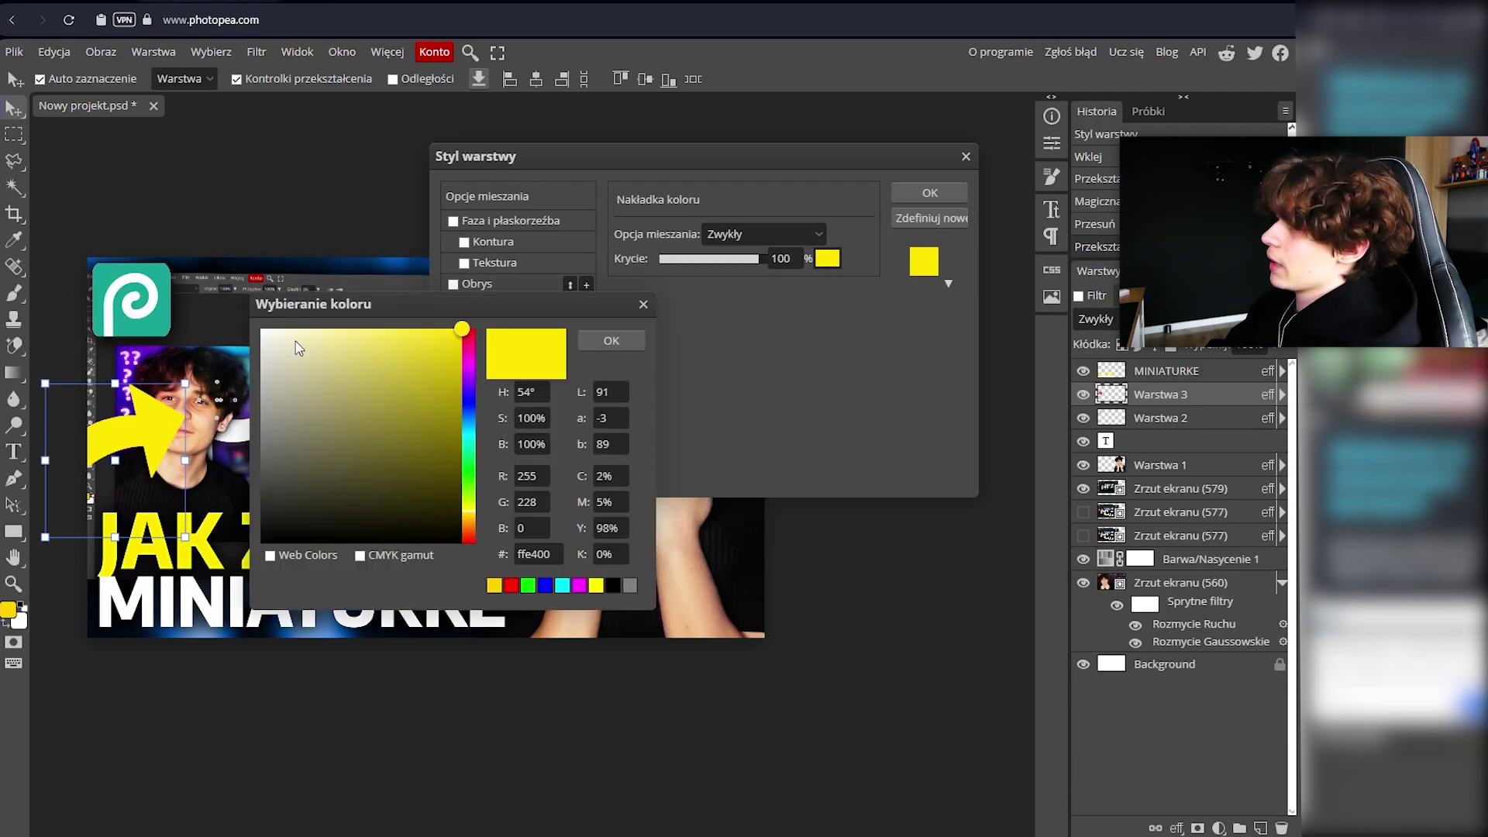
{"action": "left_click_drag", "start_coordinate": [295, 341], "coordinate": [261, 329]}
{"action": "left_click", "coordinate": [599, 347]}
{"action": "left_click", "coordinate": [504, 453]}
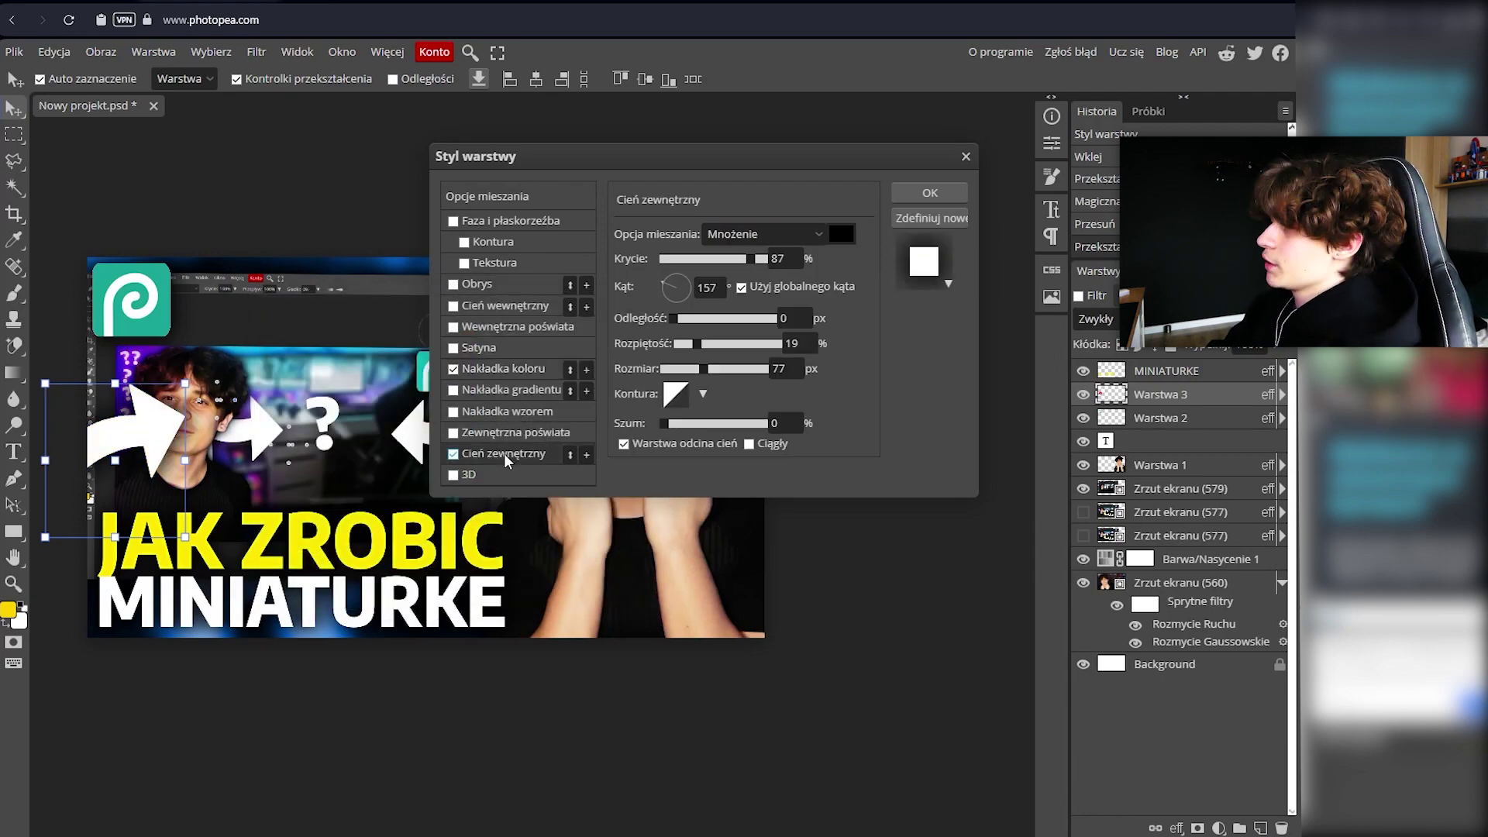
{"action": "left_click", "coordinate": [929, 193]}
Duplicate the white arrow layer Warstwa 3.
{"action": "key", "text": "ctrl+j"}
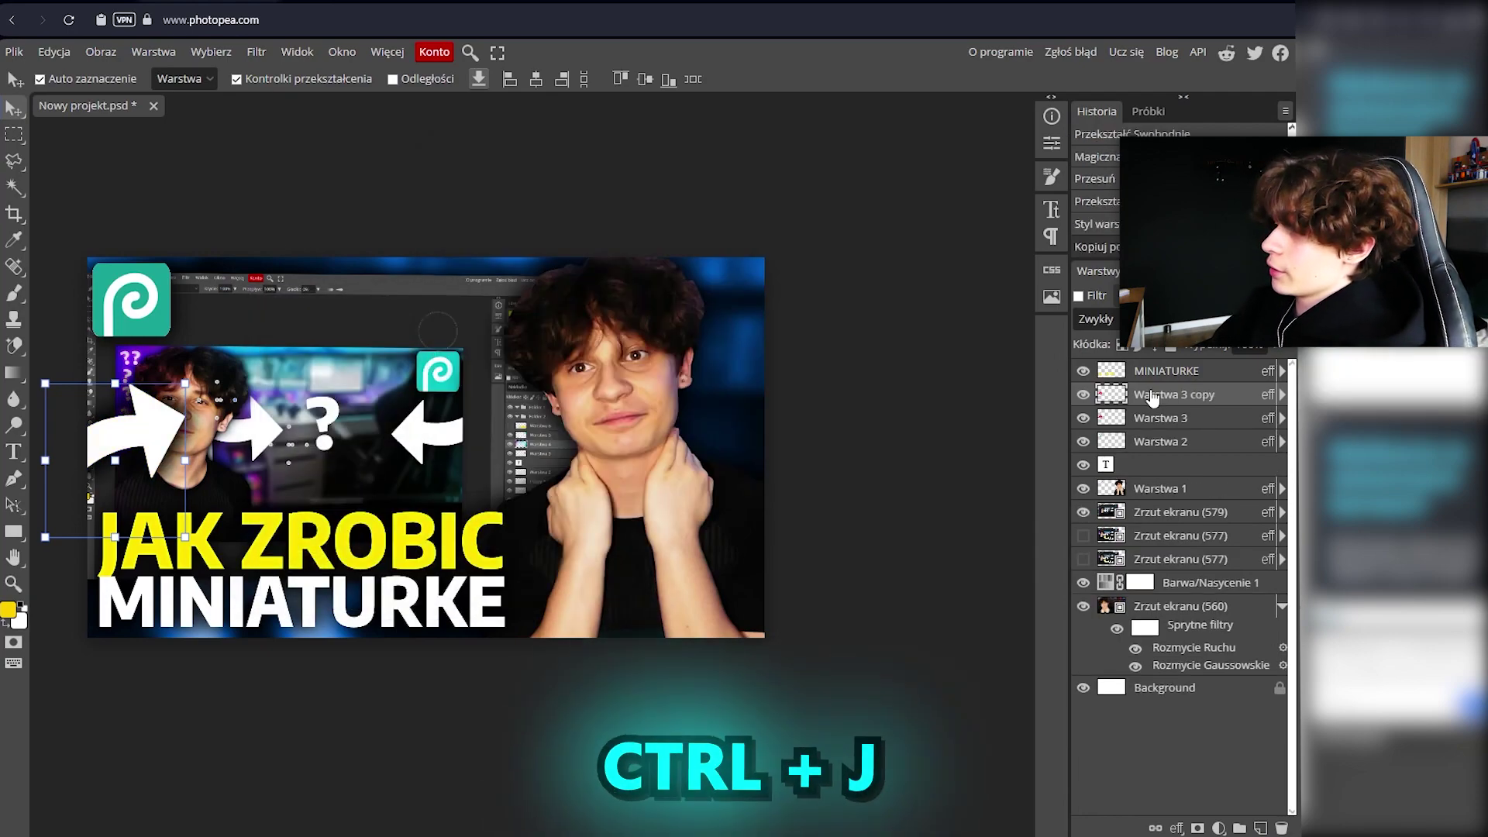
{"action": "left_click_drag", "start_coordinate": [225, 450], "coordinate": [259, 434]}
{"action": "key", "text": "ctrl+z"}
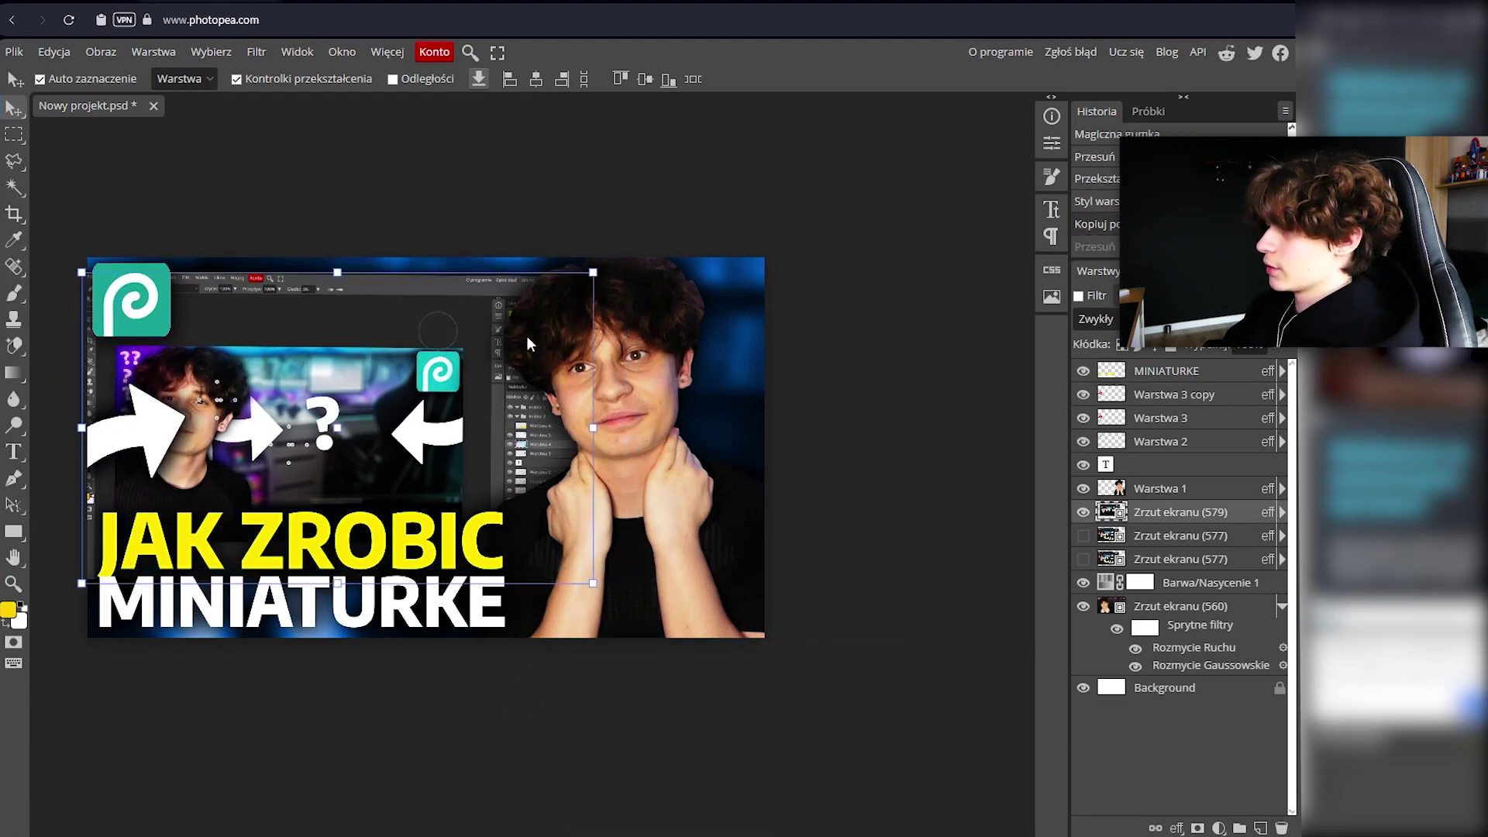
{"action": "key", "text": "ctrl+z"}
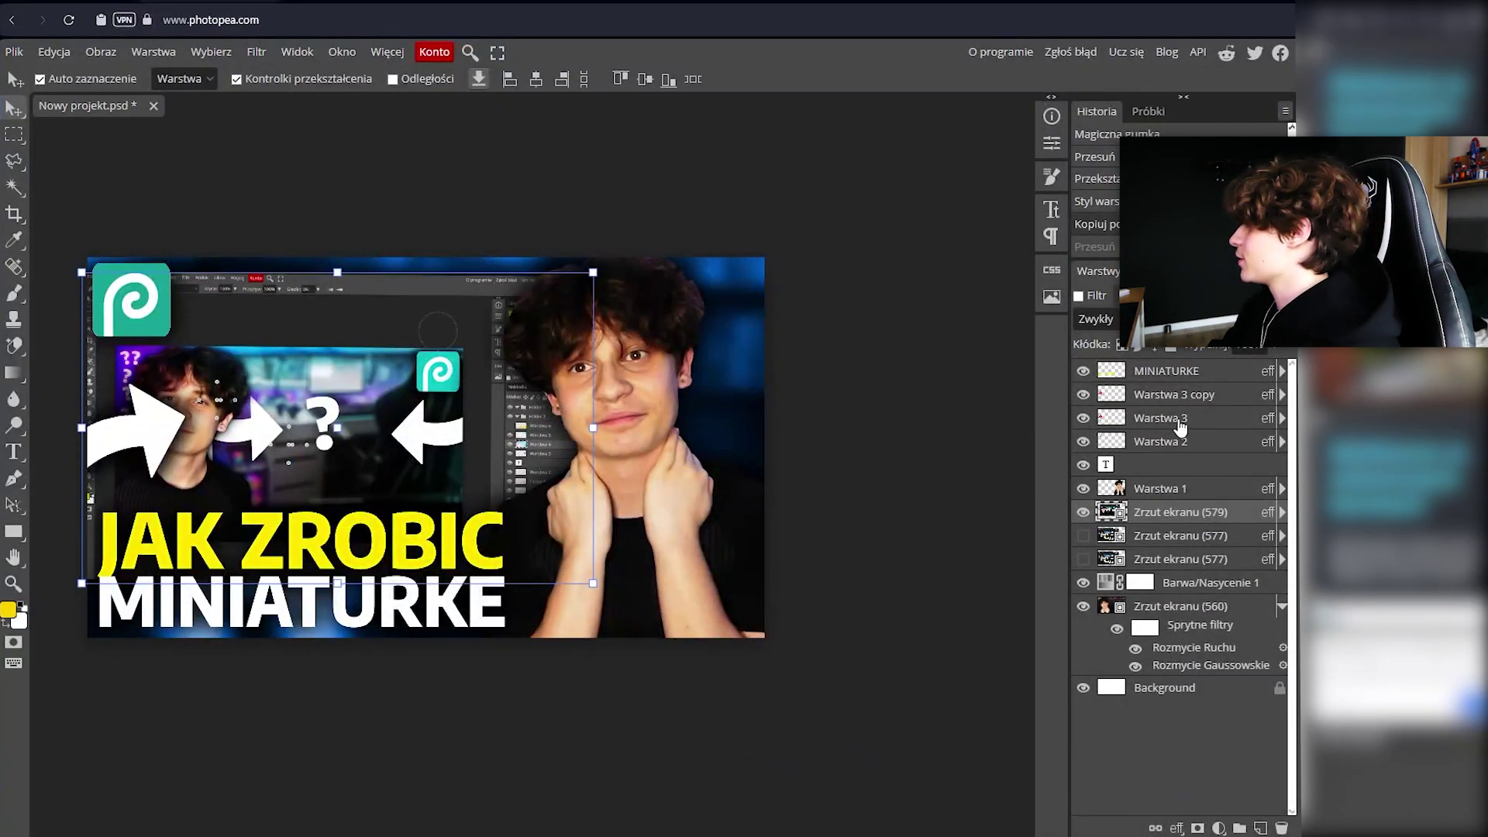
{"action": "left_click", "coordinate": [1174, 394]}
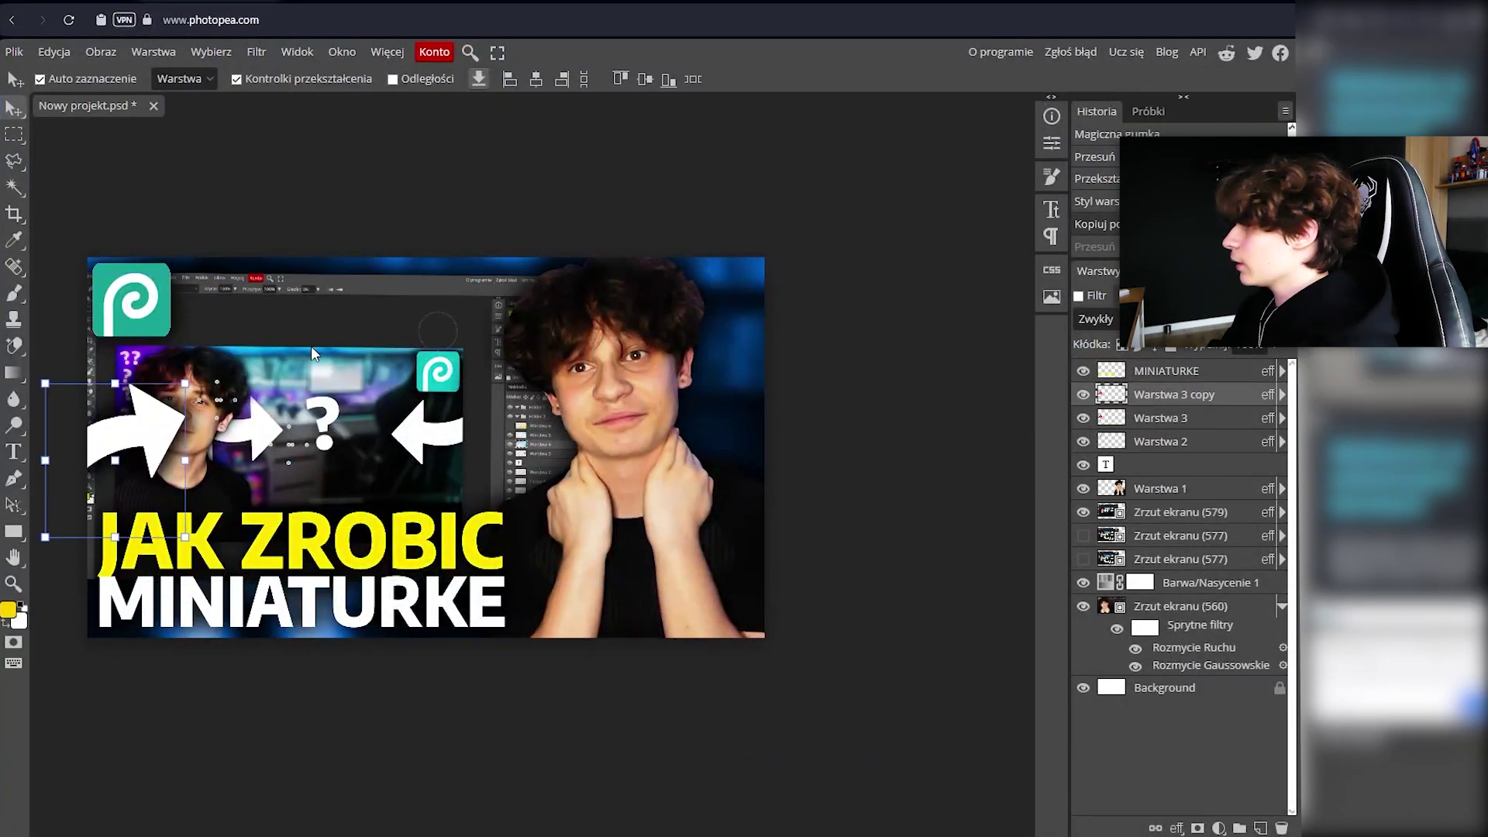
{"action": "left_click", "coordinate": [152, 477]}
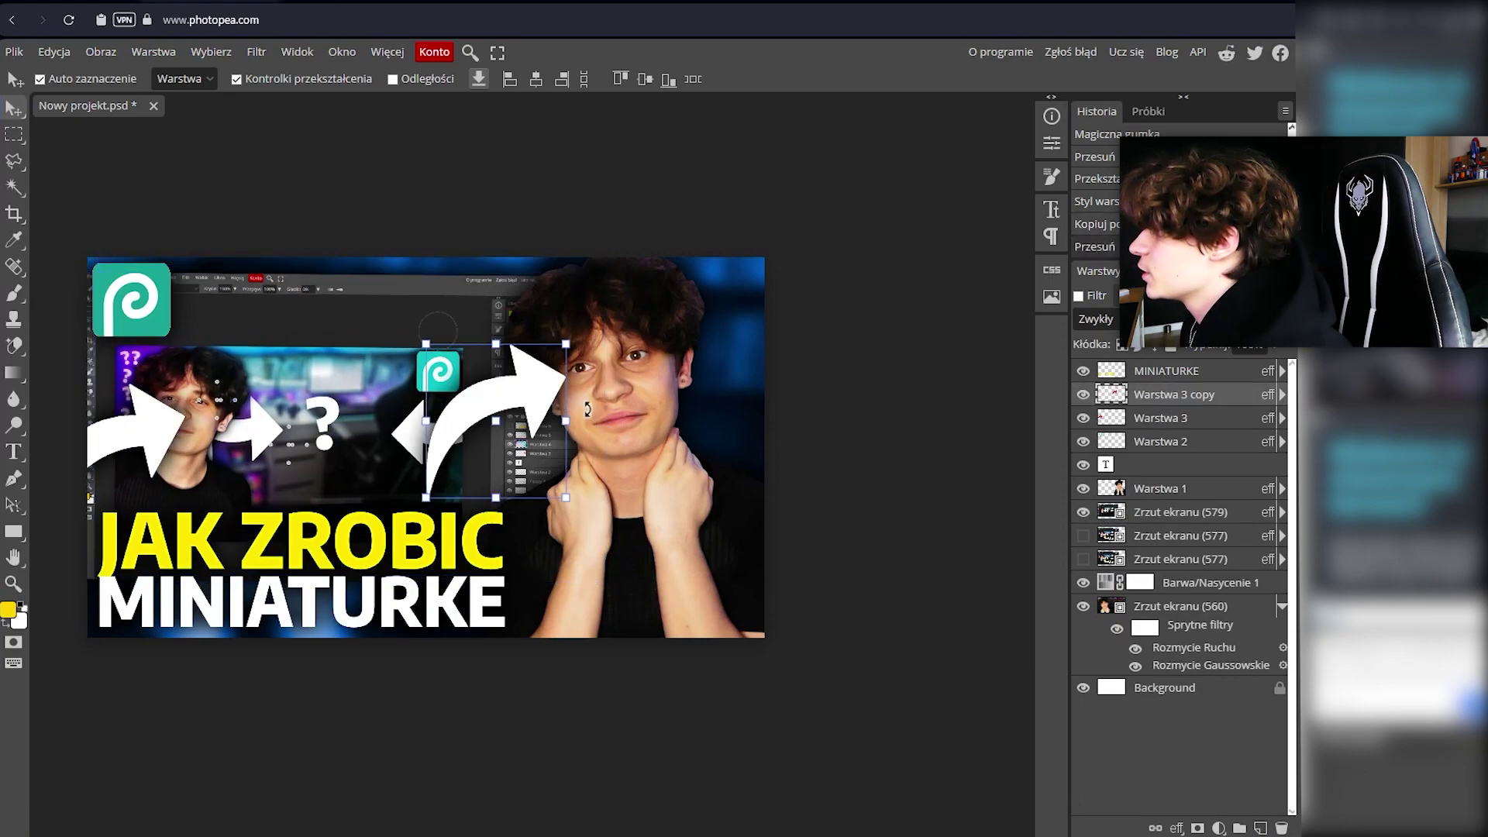
Move and rotate the arrow copy to point left from the person's face, placing its layer directly beneath the person cutout.
{"action": "left_click_drag", "start_coordinate": [555, 329], "coordinate": [503, 331]}
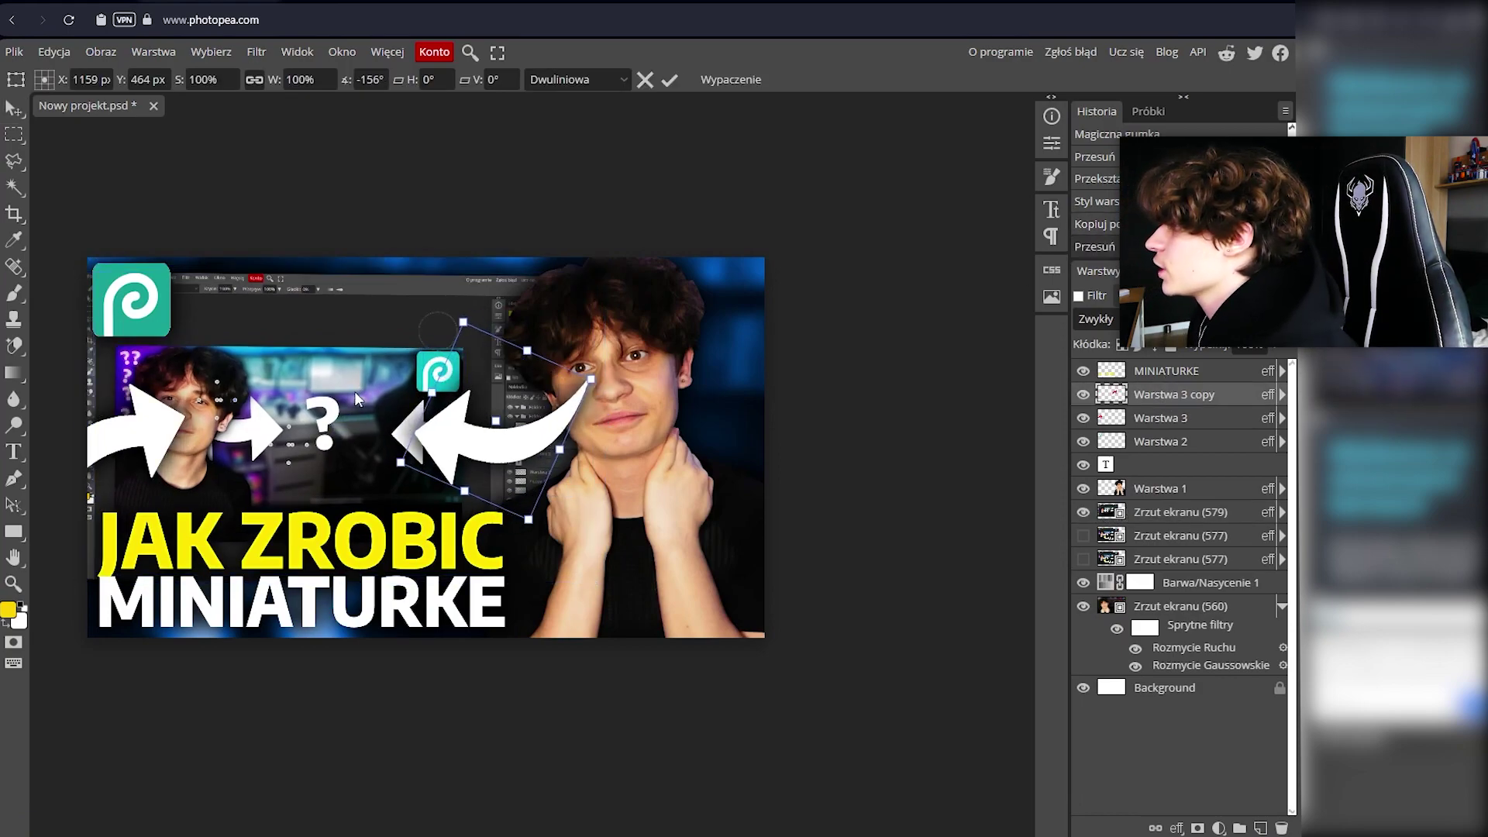
{"action": "left_click_drag", "start_coordinate": [355, 392], "coordinate": [373, 425]}
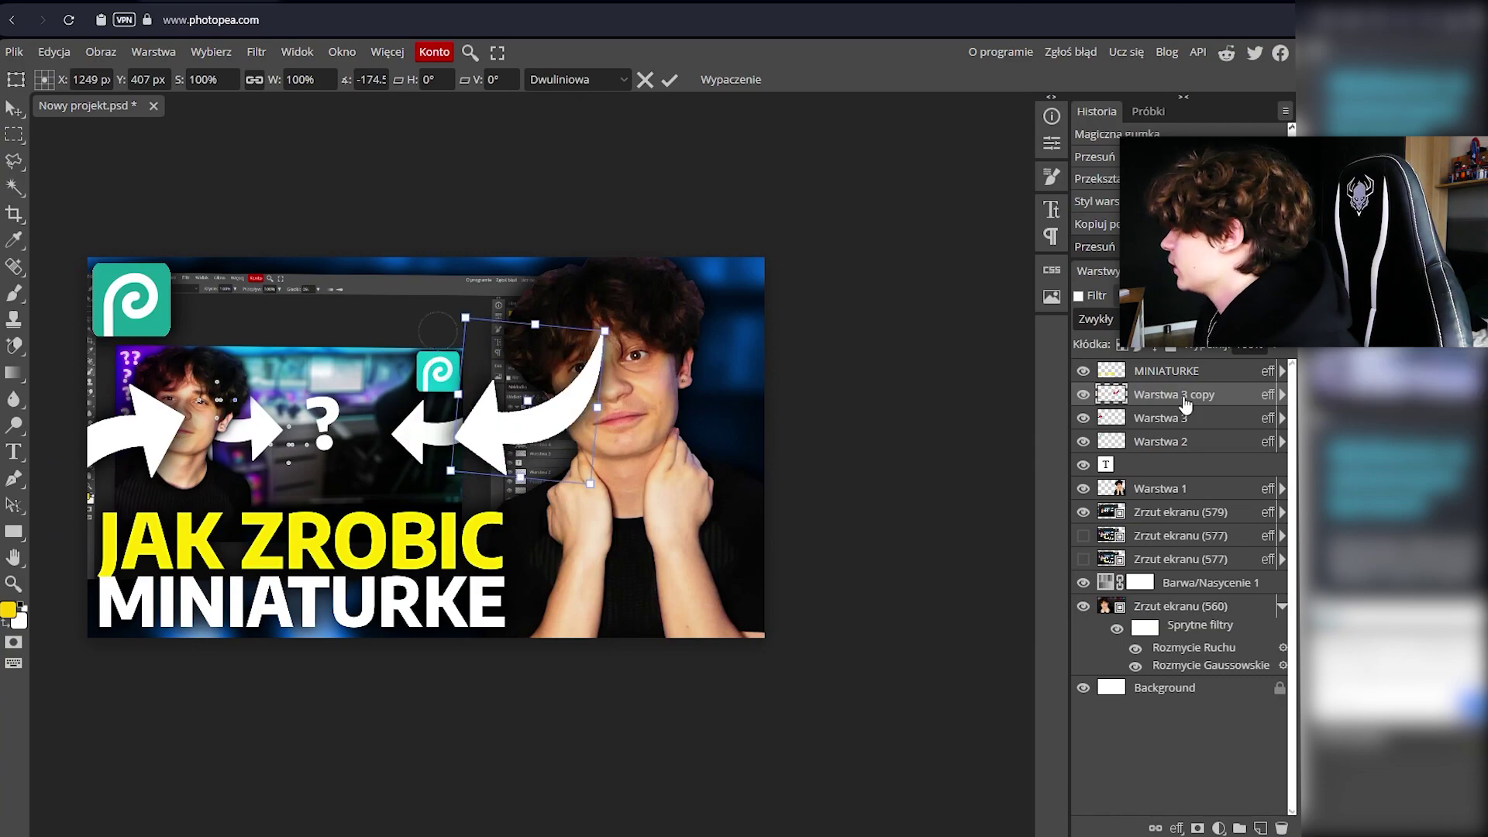
{"action": "left_click_drag", "start_coordinate": [1185, 398], "coordinate": [1193, 496]}
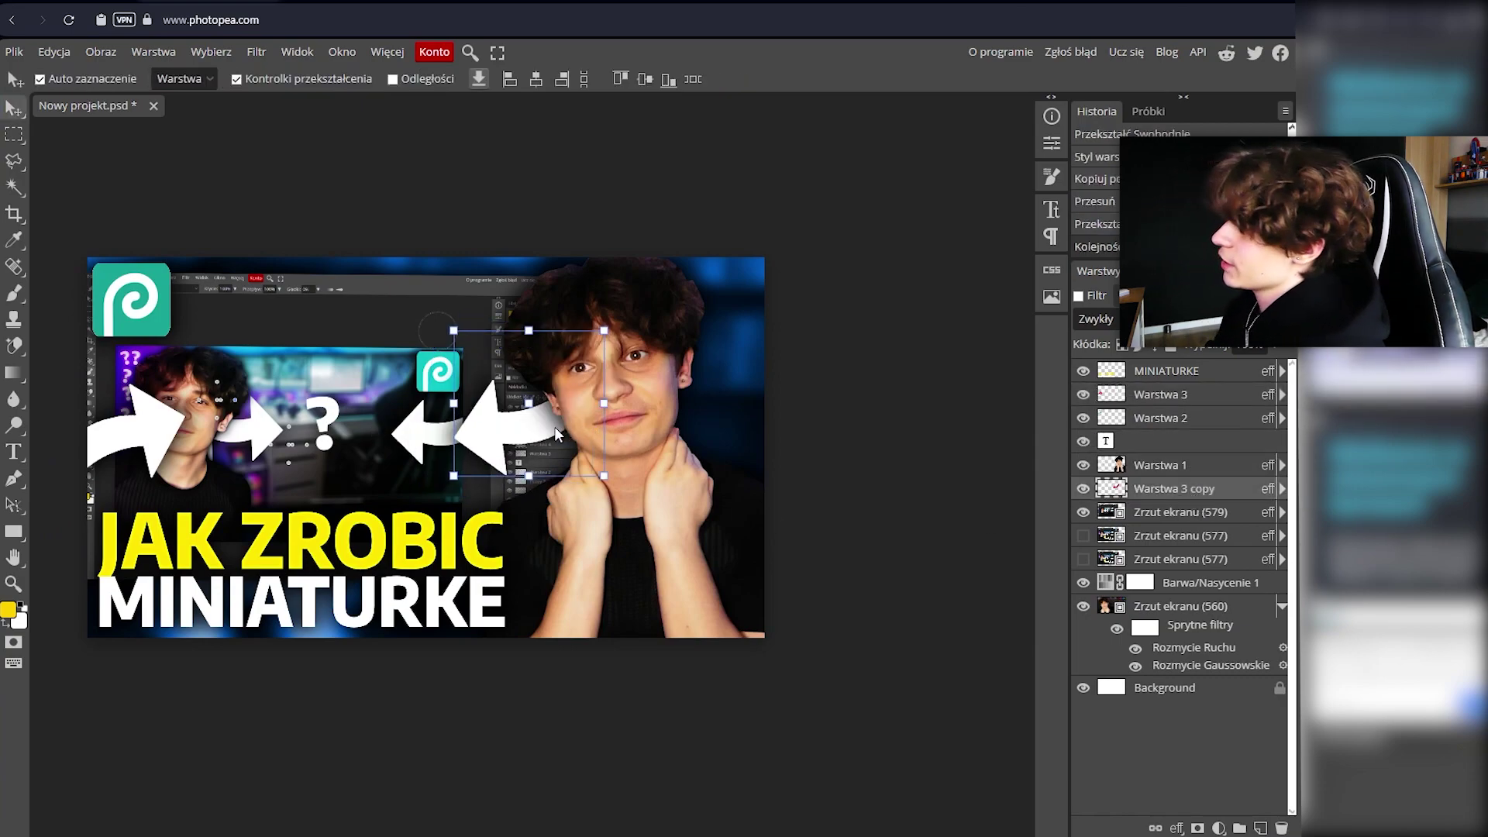
{"action": "left_click_drag", "start_coordinate": [551, 426], "coordinate": [549, 426]}
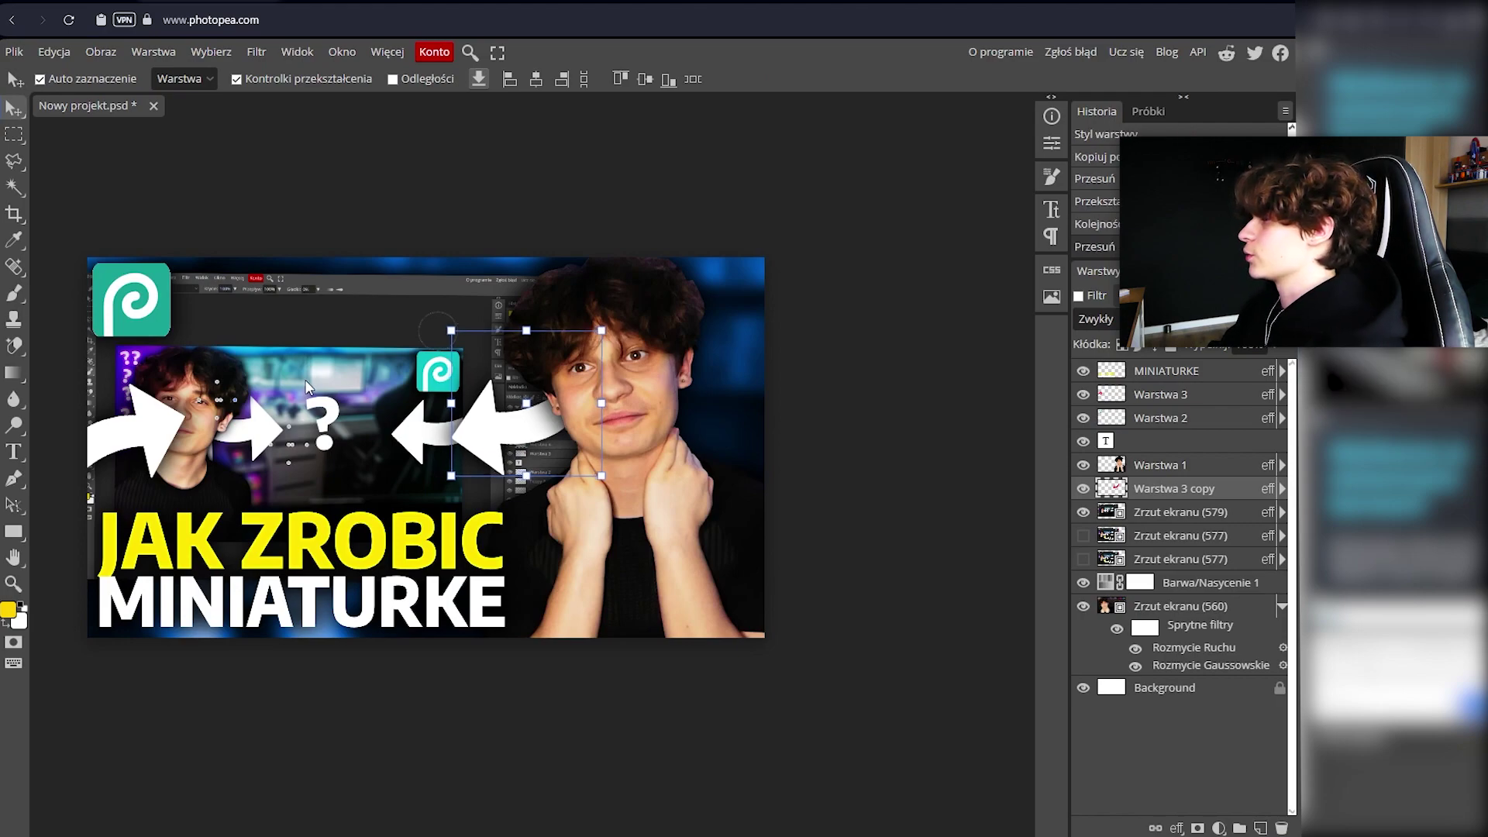
Apply a Box Blur with a 15 px radius to the screenshot layer Zrzut ekranu (579).
{"action": "left_click", "coordinate": [1194, 518]}
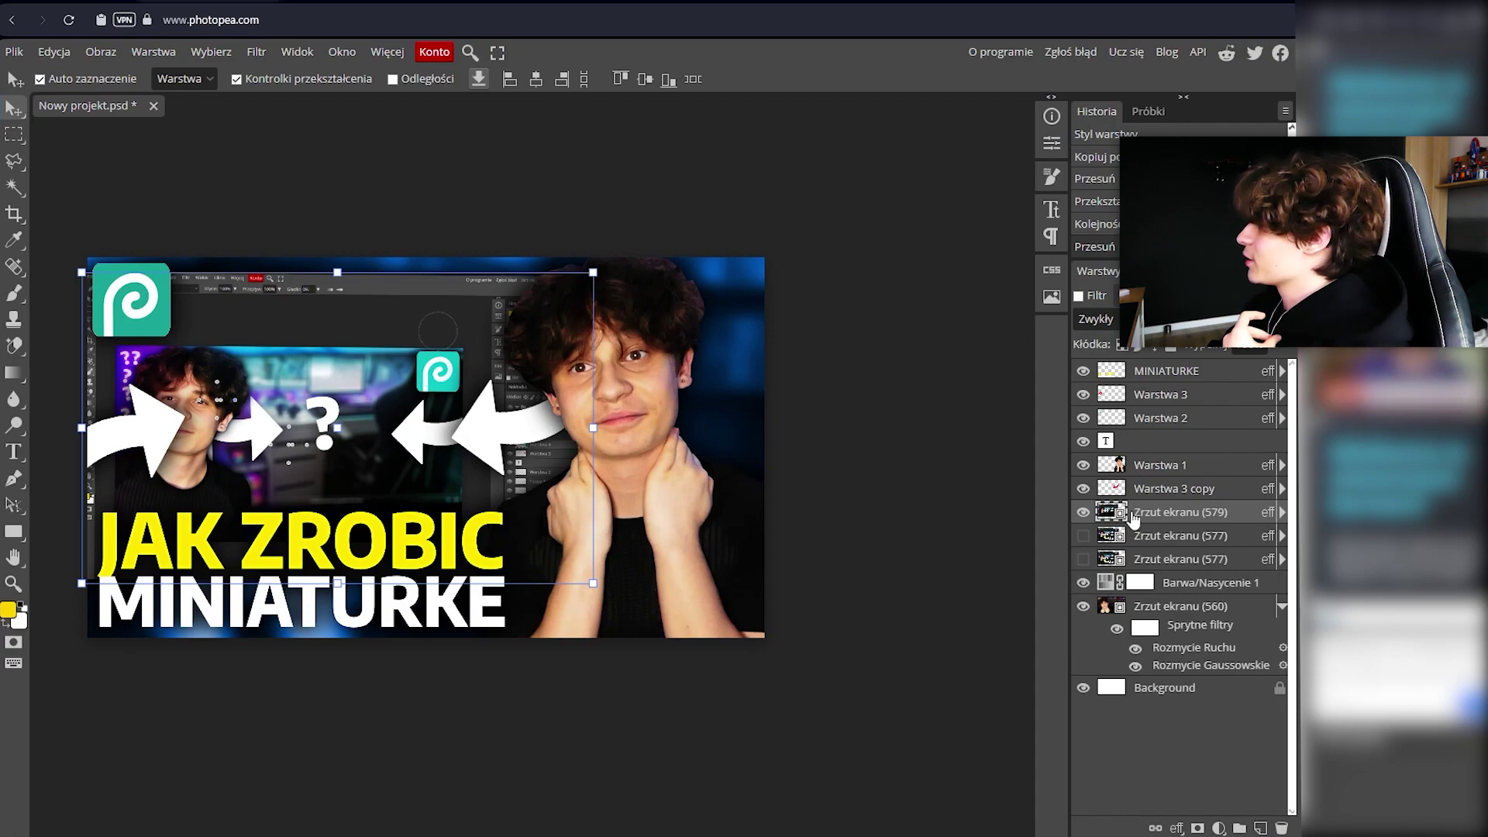
{"action": "left_click", "coordinate": [255, 52]}
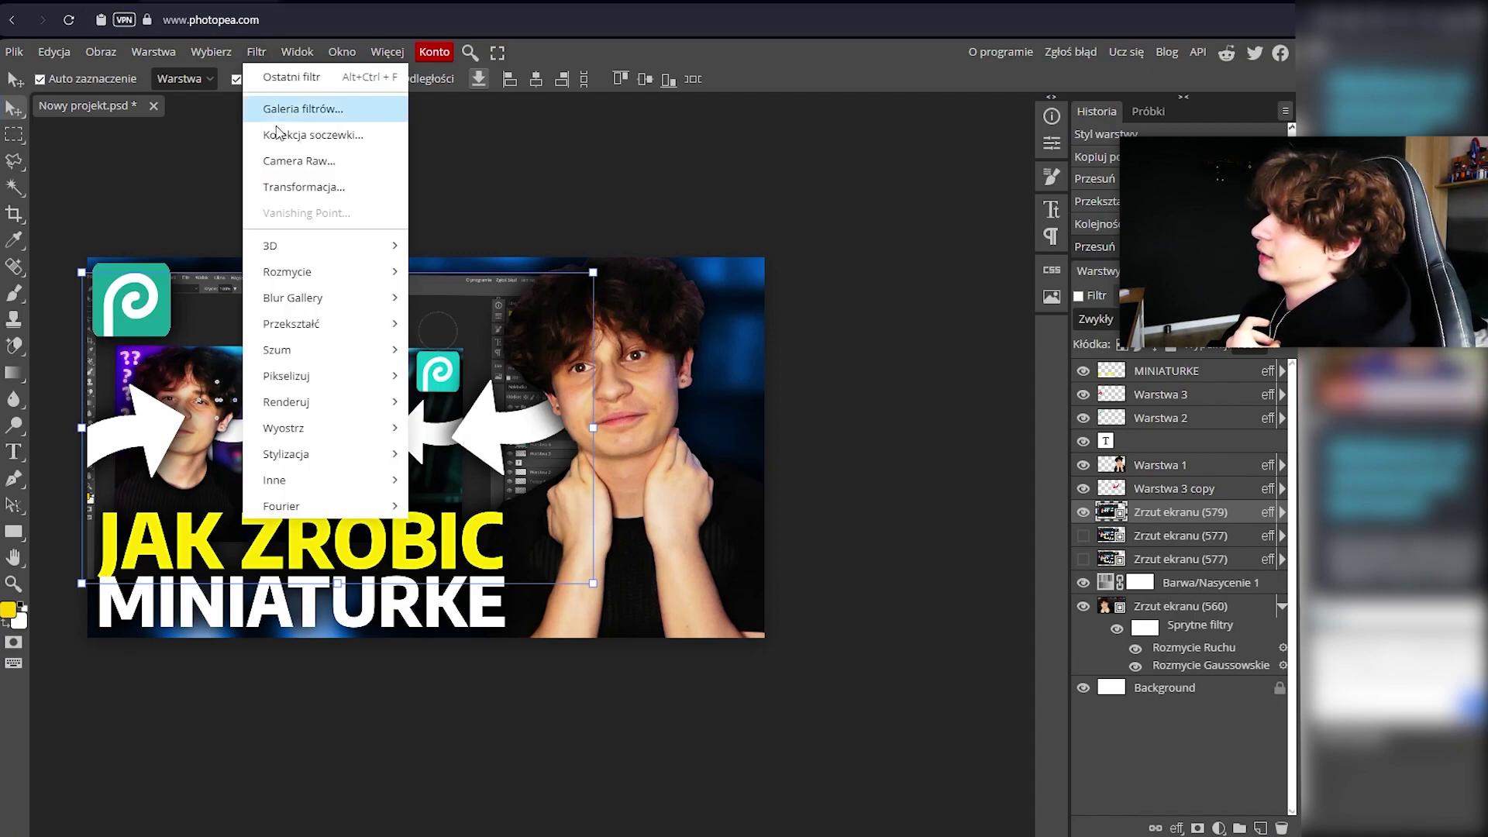
{"action": "mouse_move", "coordinate": [332, 275]}
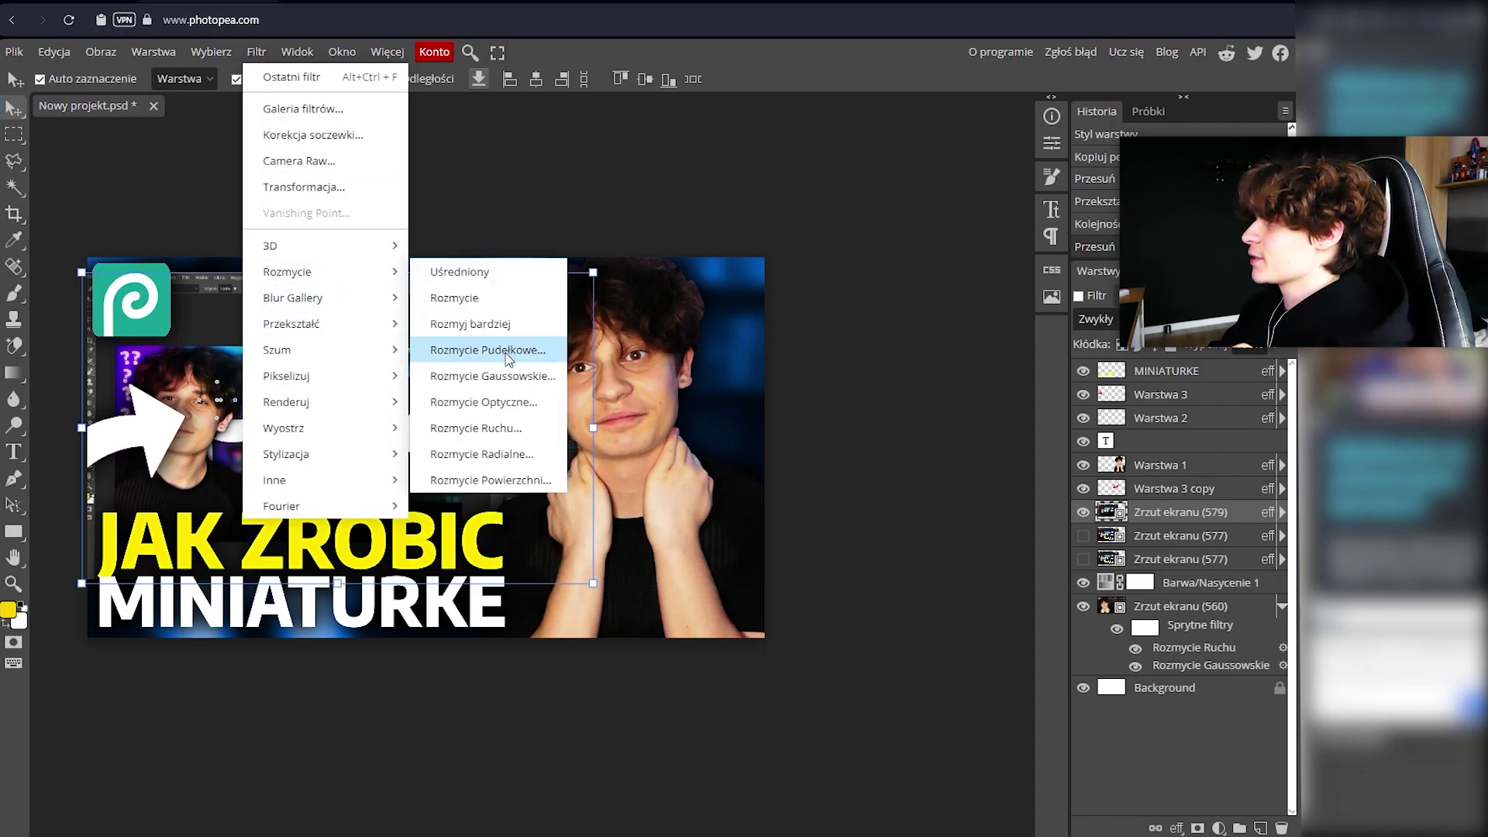
{"action": "left_click", "coordinate": [504, 350]}
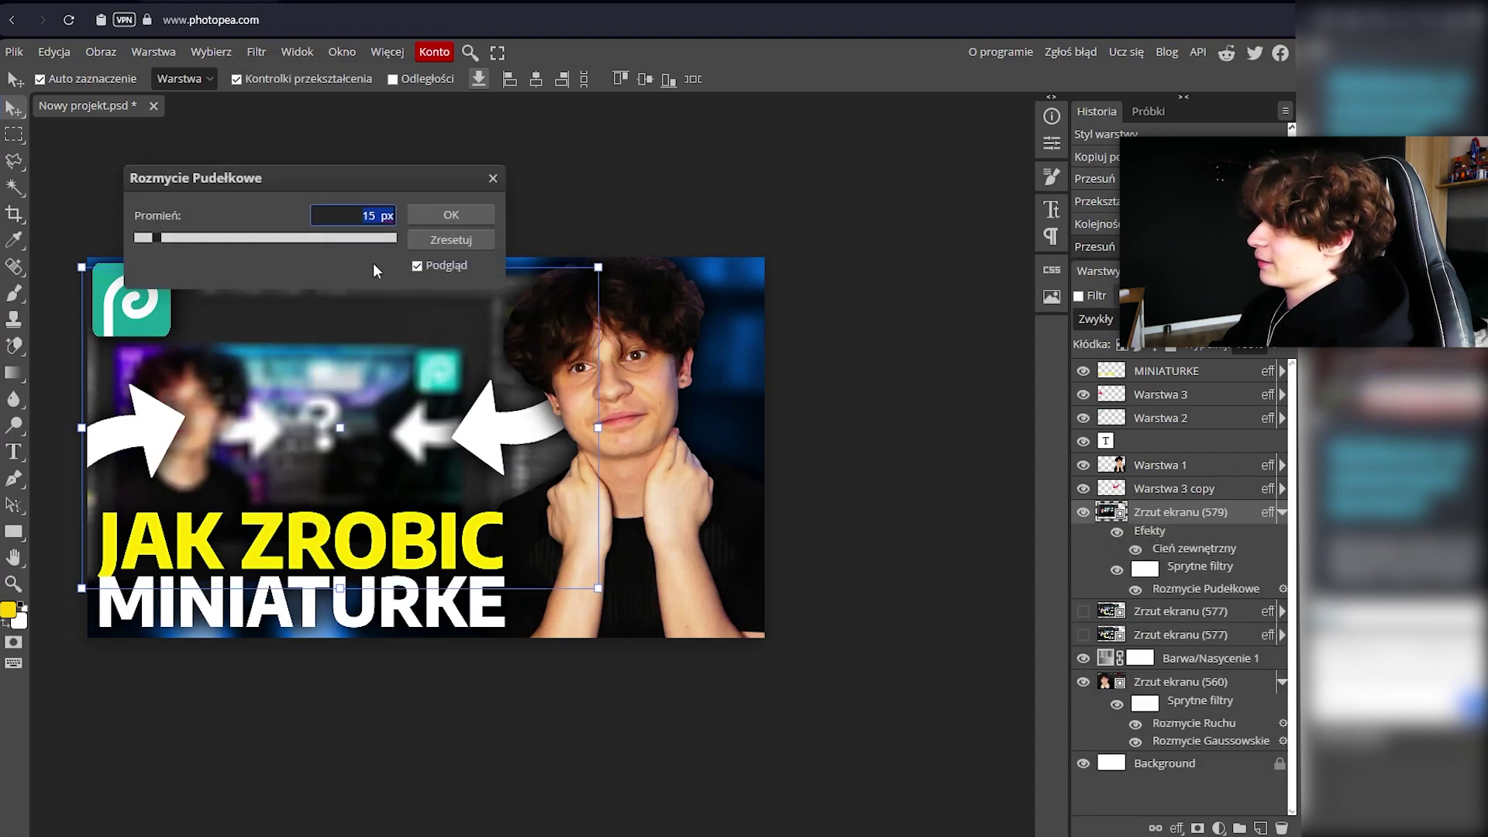
{"action": "left_click_drag", "start_coordinate": [389, 183], "coordinate": [620, 100]}
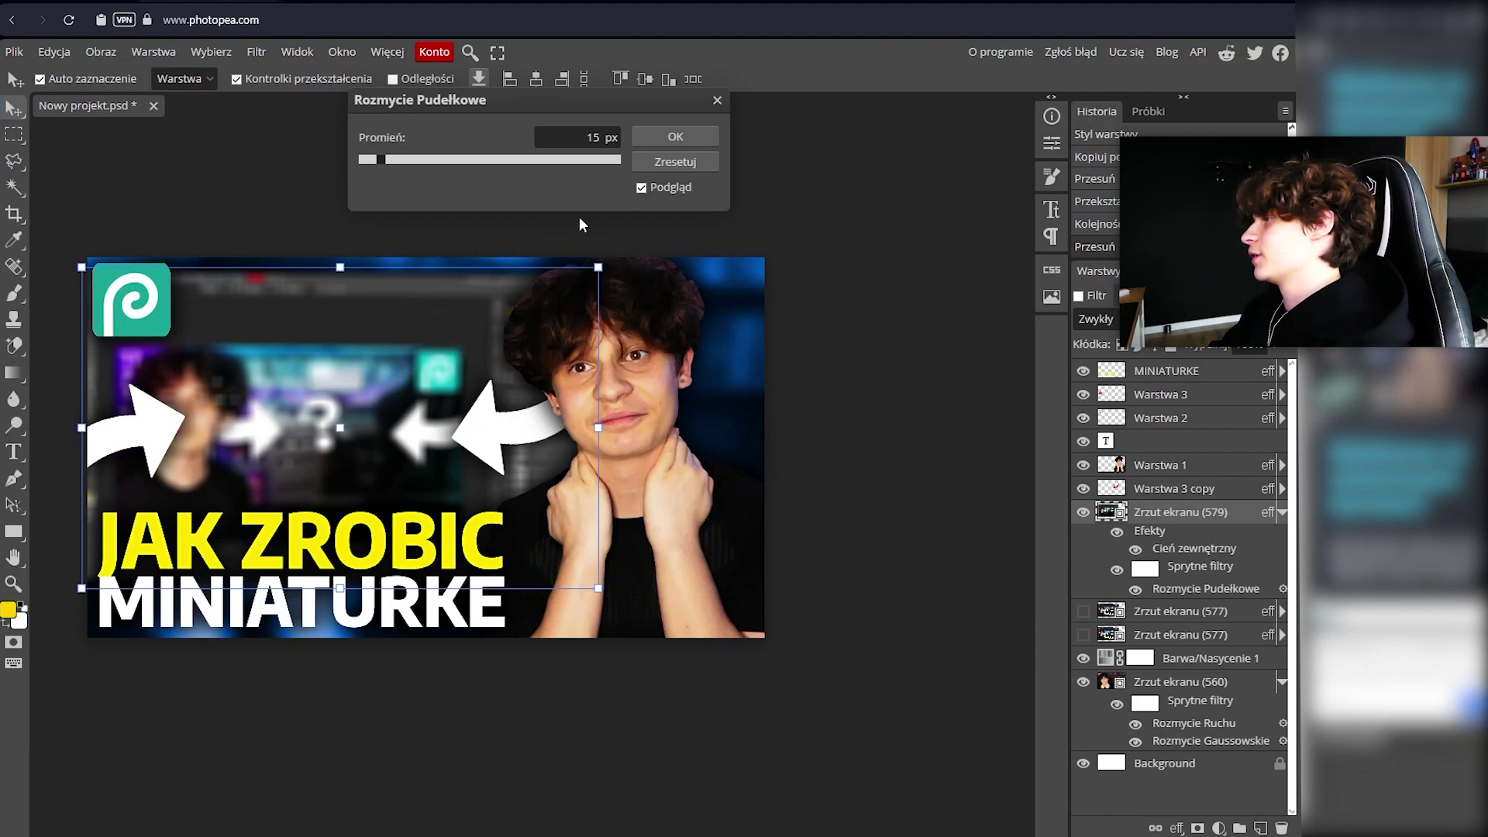
{"action": "left_click", "coordinate": [666, 139]}
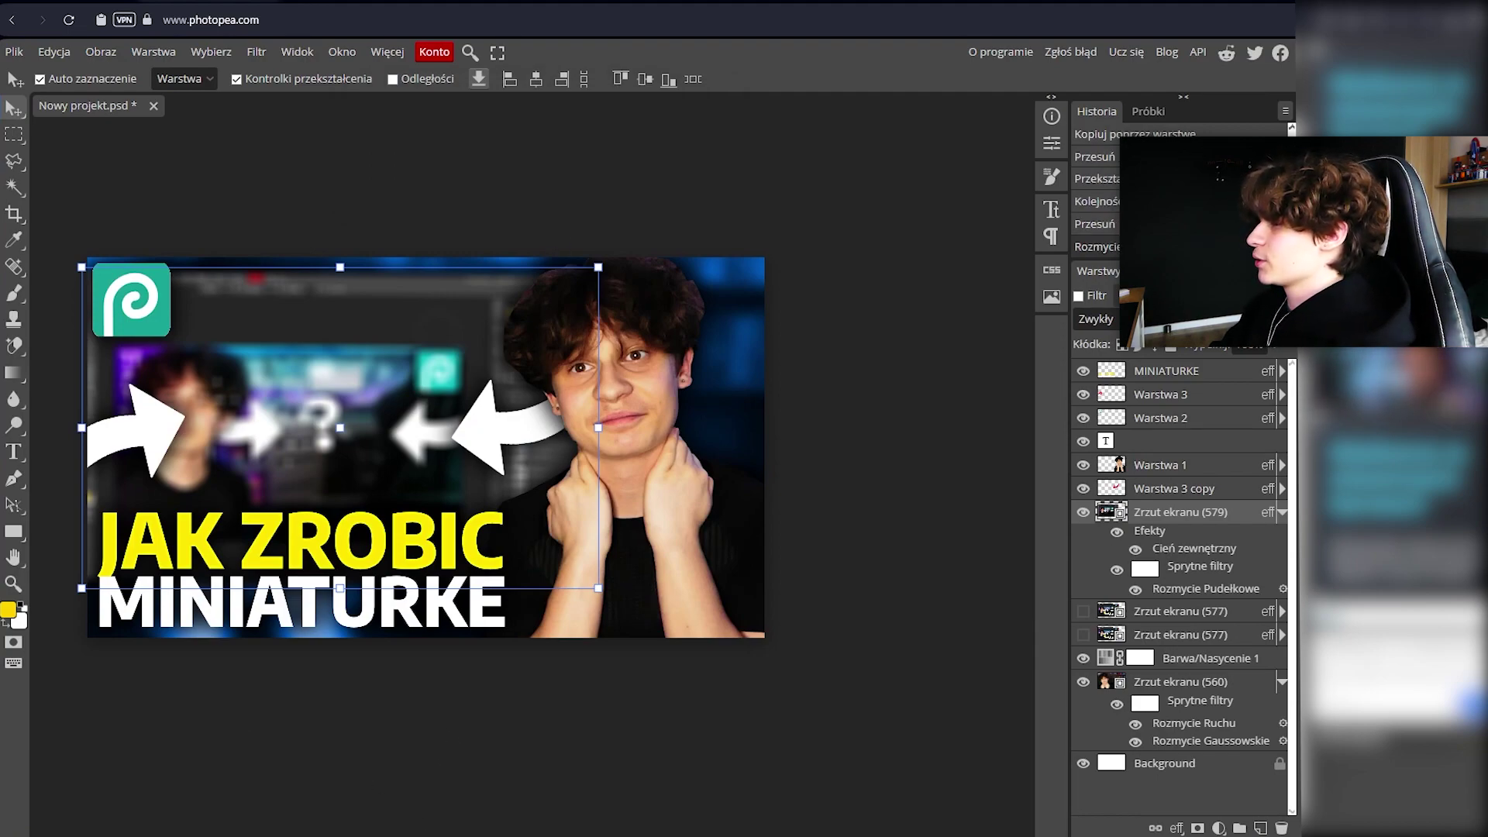
Add a yellow "?" text in Encode Sans and enlarge it to about 251% over the screenshot's blurred question mark.
{"action": "left_click", "coordinate": [15, 452]}
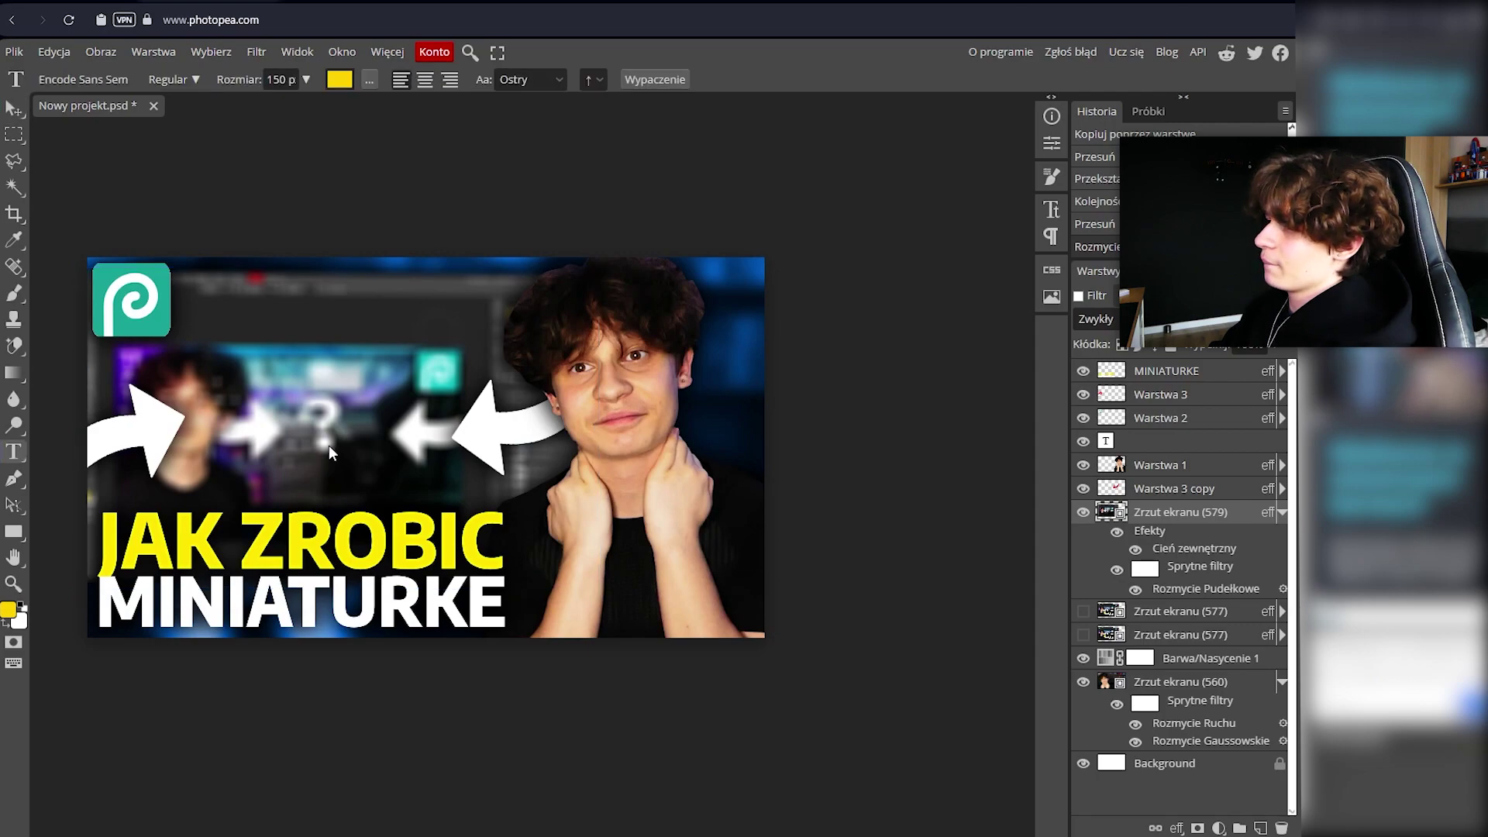
{"action": "left_click", "coordinate": [262, 434]}
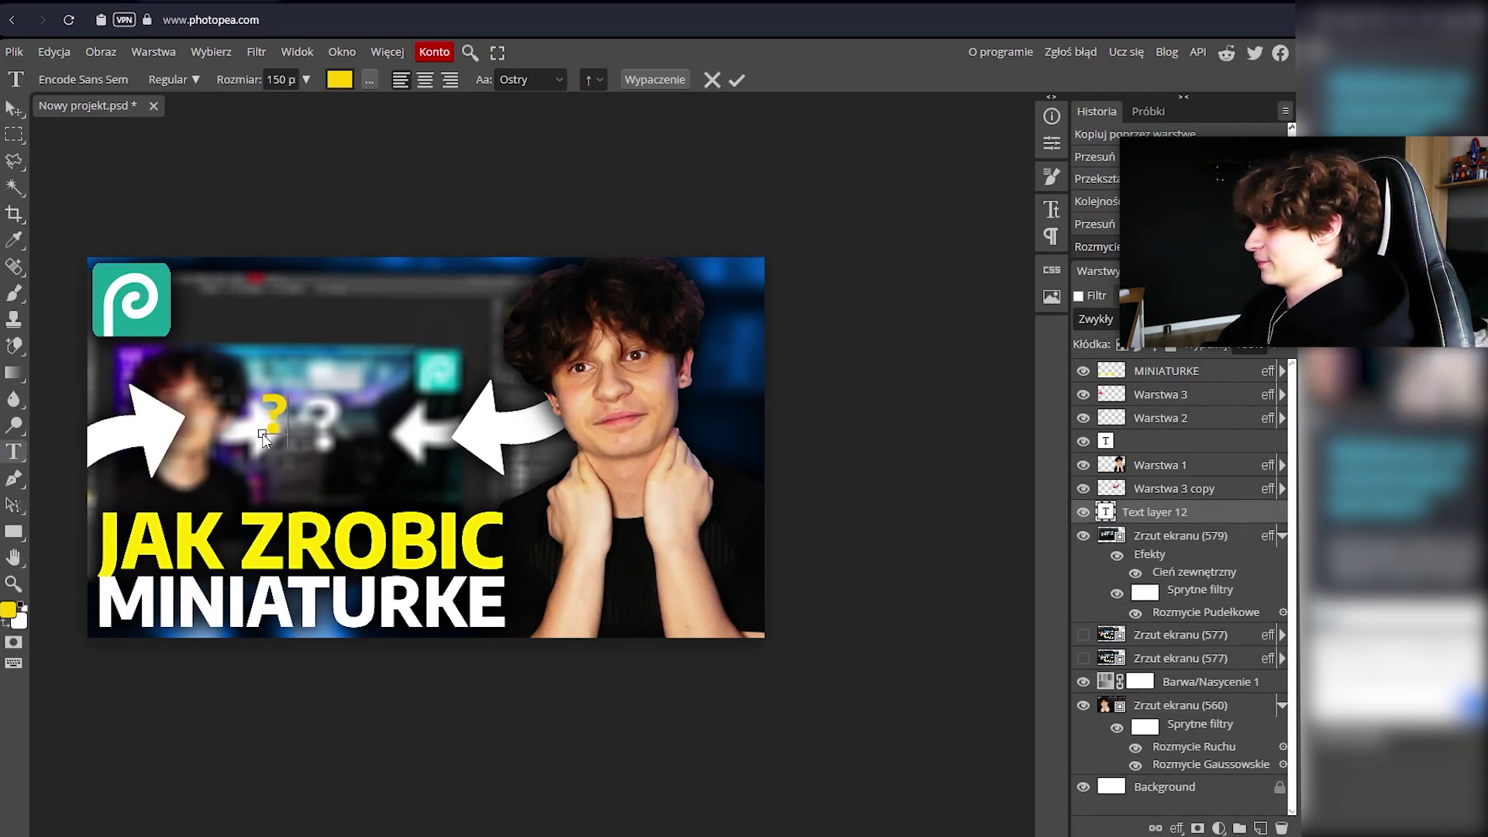
{"action": "left_click", "coordinate": [1124, 516]}
{"action": "left_click", "coordinate": [10, 108]}
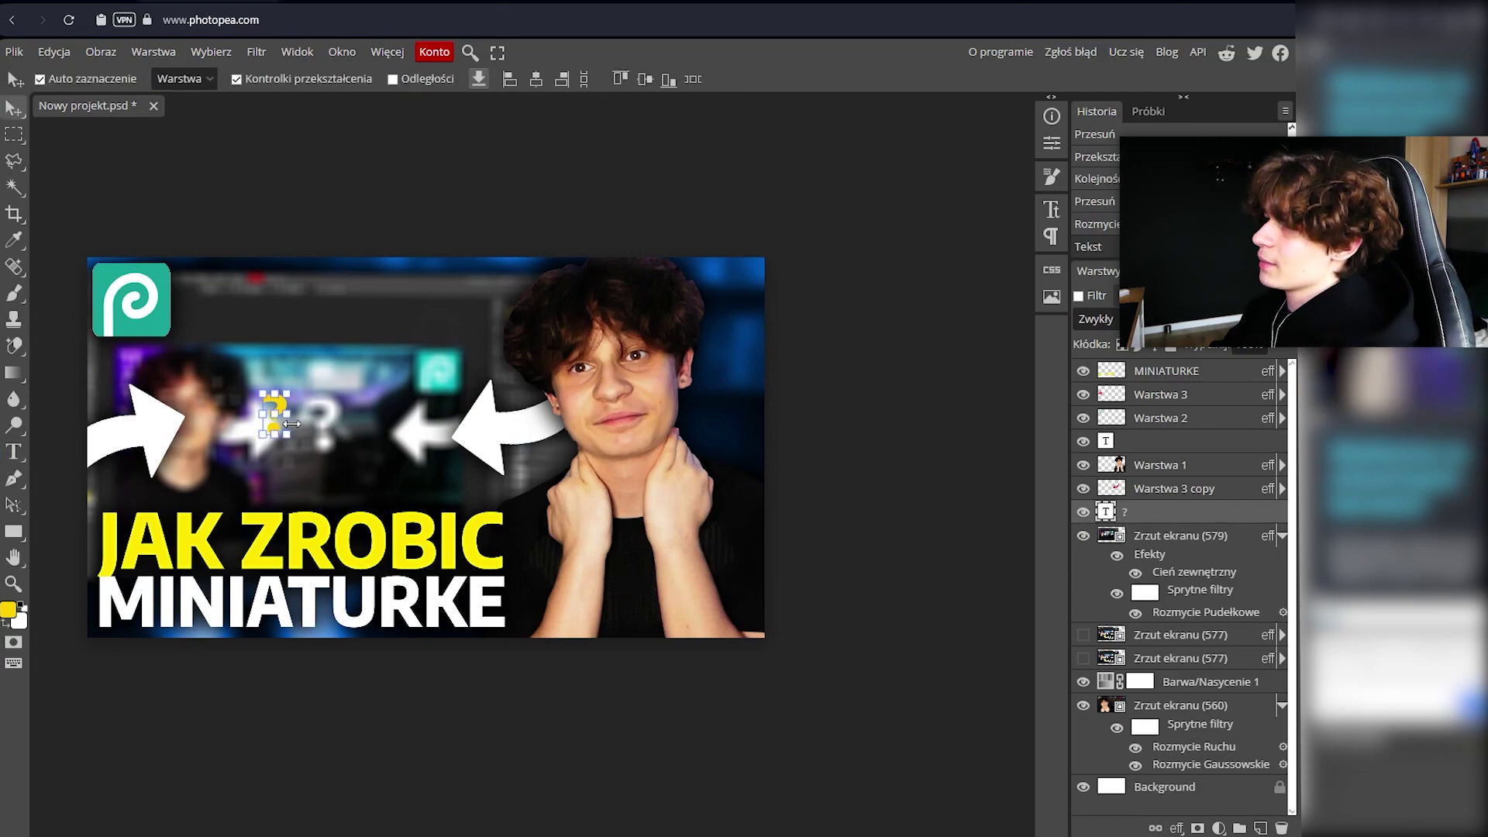
{"action": "left_click_drag", "start_coordinate": [290, 432], "coordinate": [321, 453]}
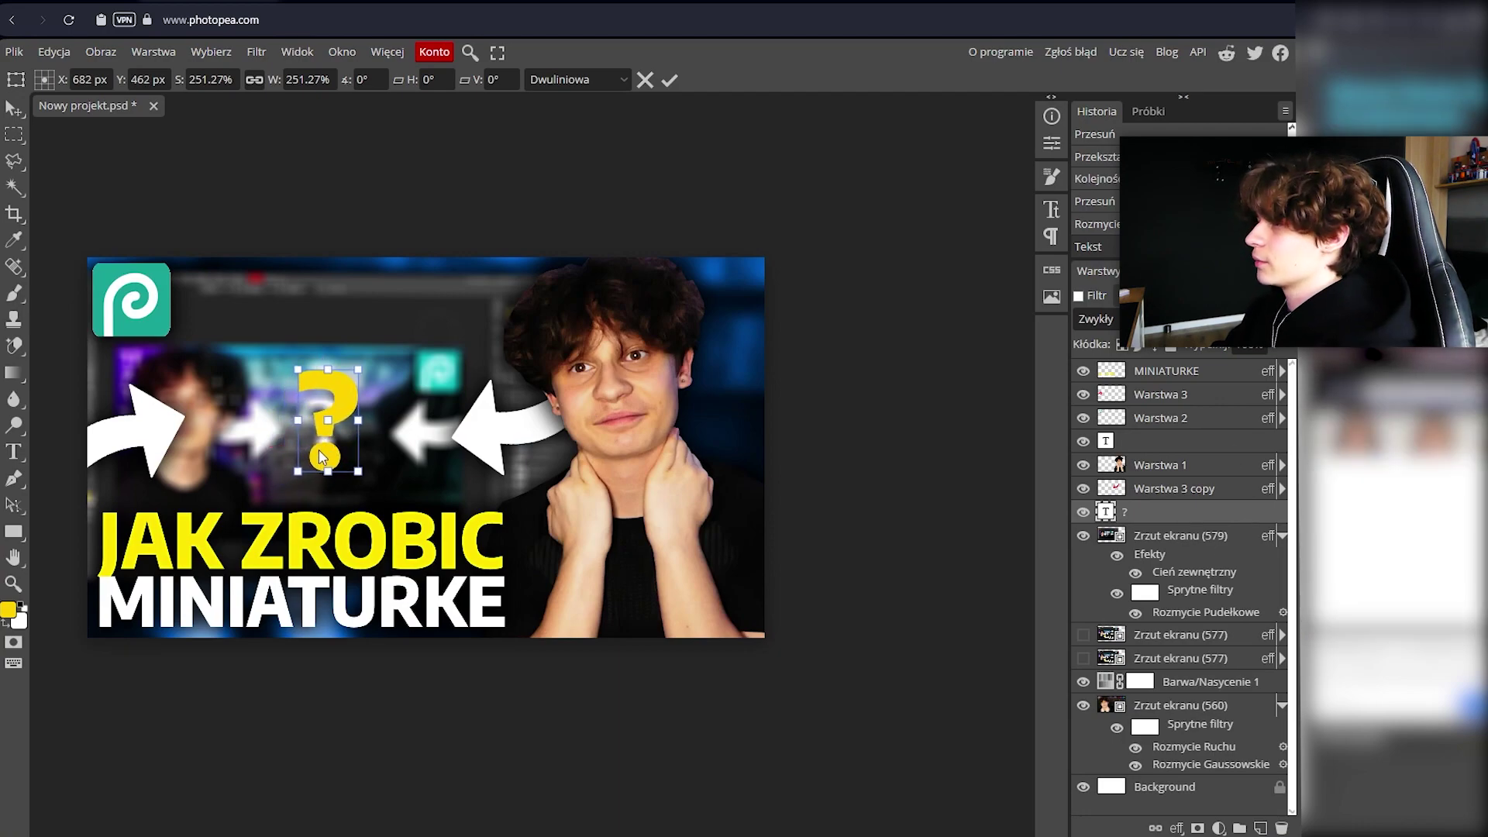
Give the "?" a white color overlay and a drop shadow with 87% opacity, 0 px distance, 19% spread and 77 px size.
{"action": "double_click", "coordinate": [1193, 518]}
{"action": "left_click", "coordinate": [500, 368]}
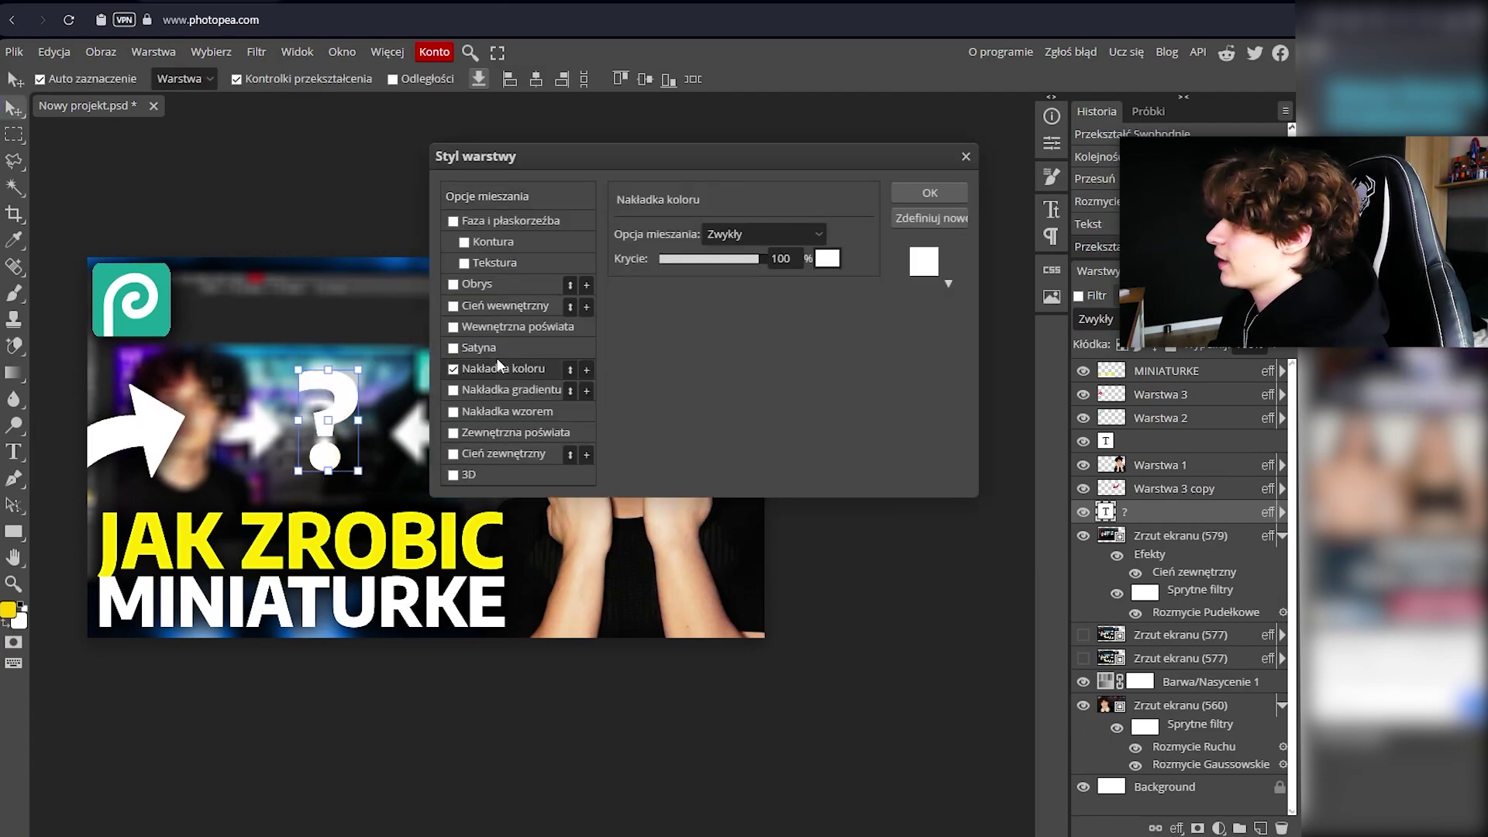
{"action": "left_click", "coordinate": [496, 453]}
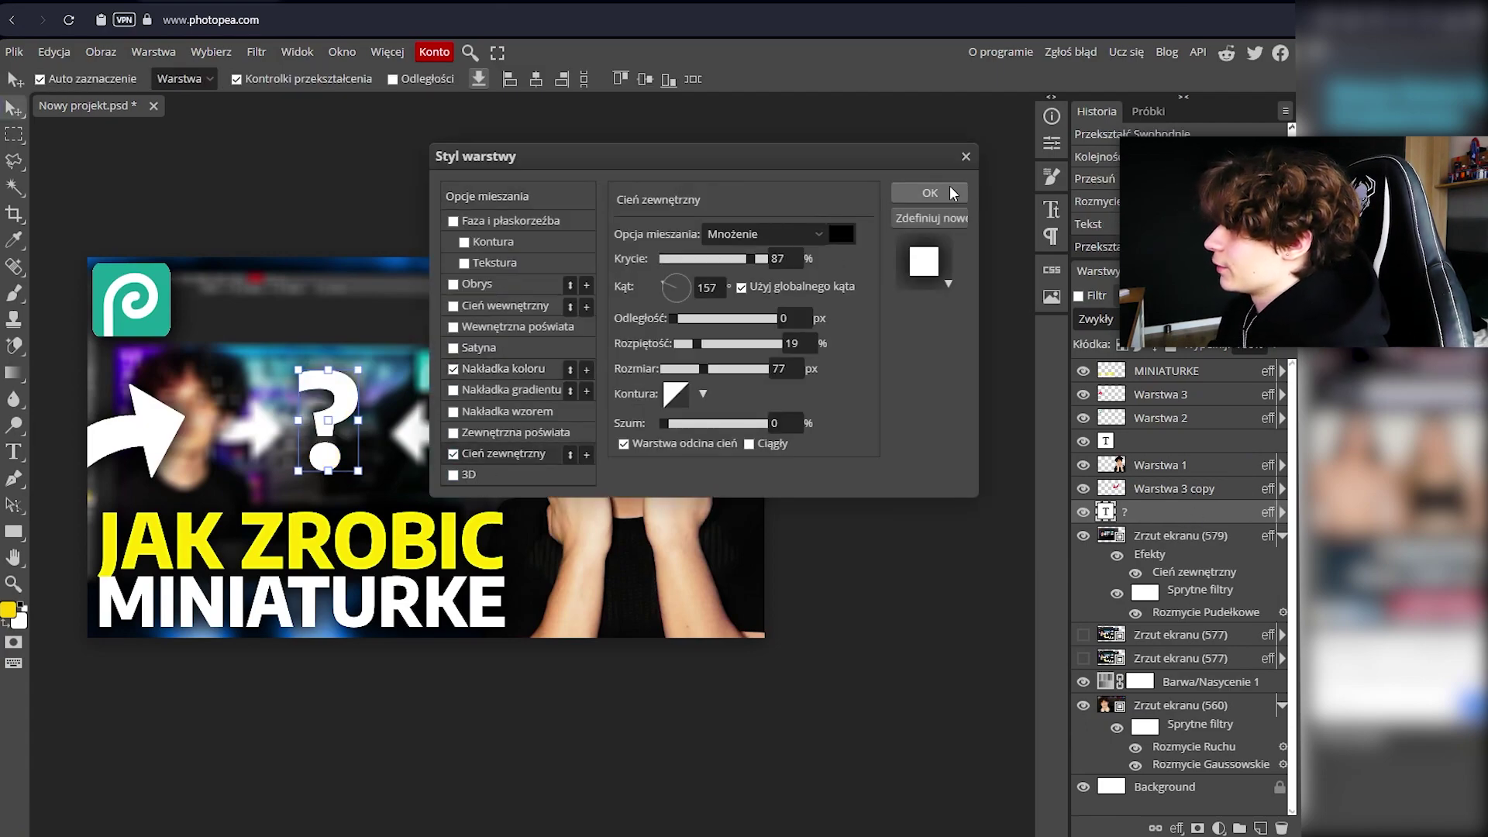
{"action": "left_click", "coordinate": [930, 192]}
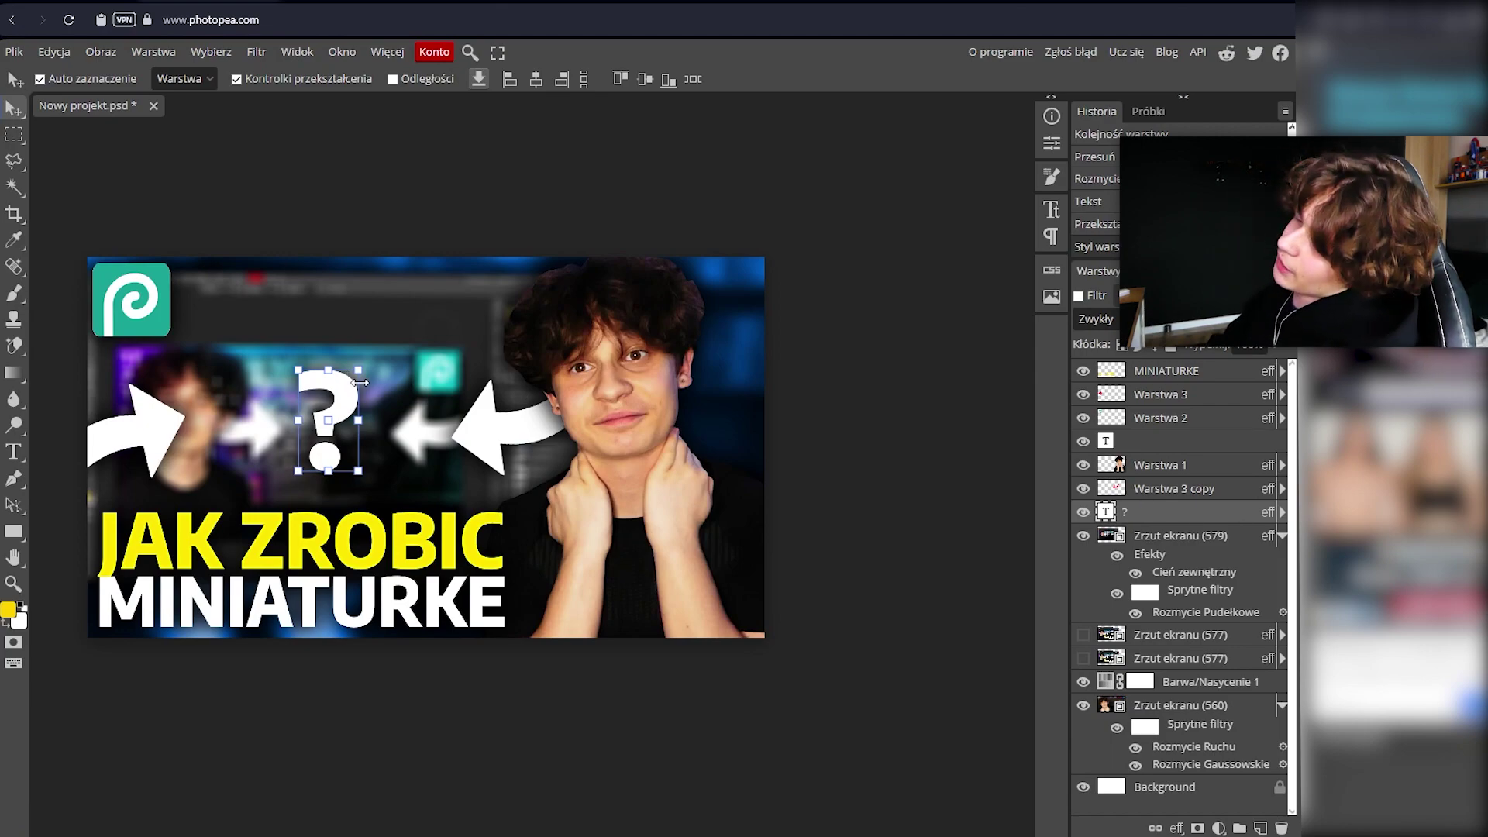
Select the background photo layer Zrzut ekranu (560) and outline the canvas's right part with a four-sided polygonal lasso selection.
{"action": "scroll", "coordinate": [364, 387], "scroll_direction": "down", "scroll_amount": 5}
{"action": "scroll", "coordinate": [364, 395], "scroll_direction": "up", "scroll_amount": 5}
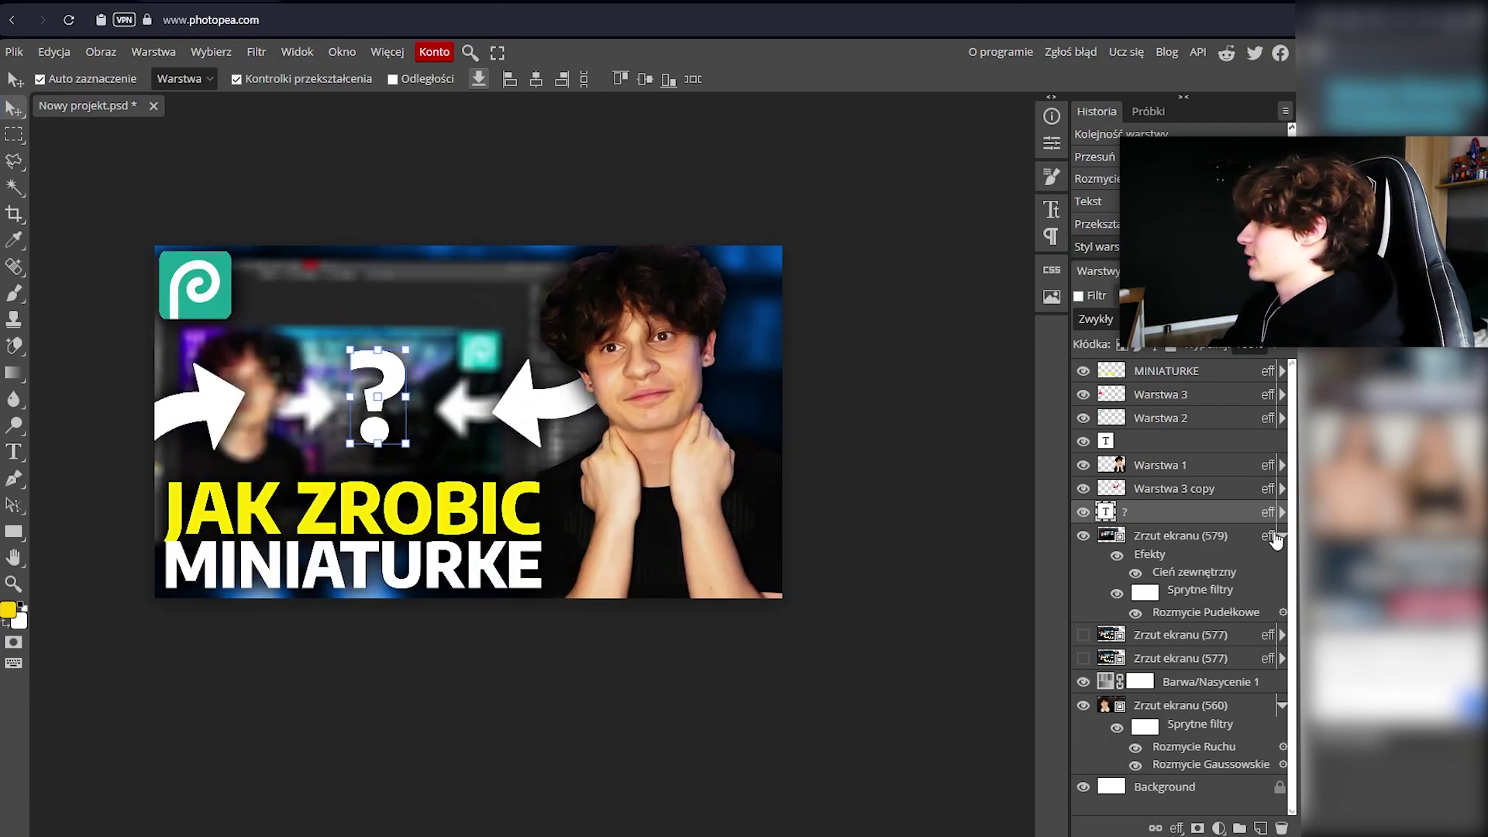
{"action": "left_click", "coordinate": [1186, 372]}
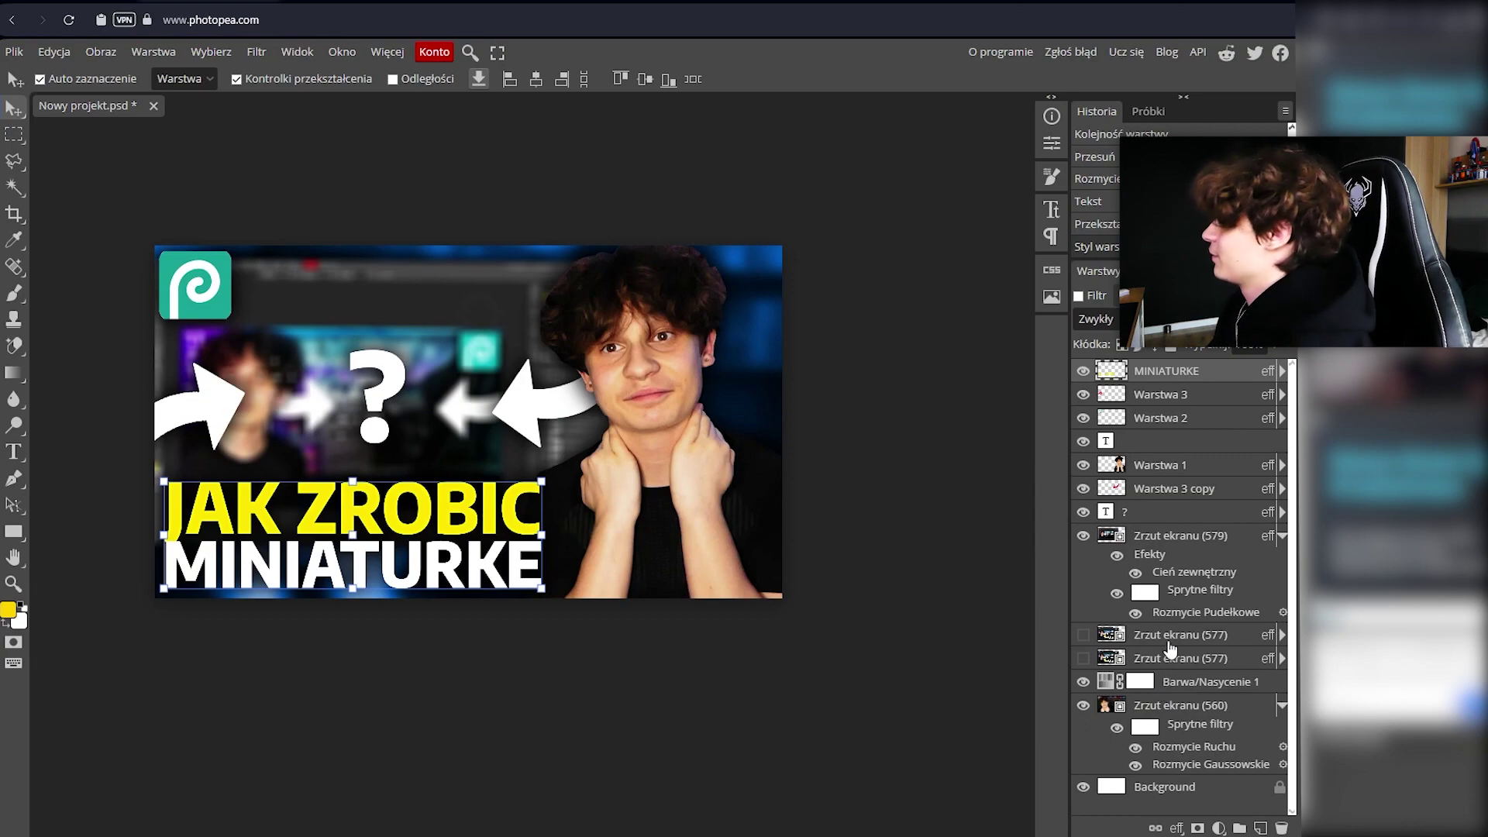
{"action": "left_click", "coordinate": [1191, 708]}
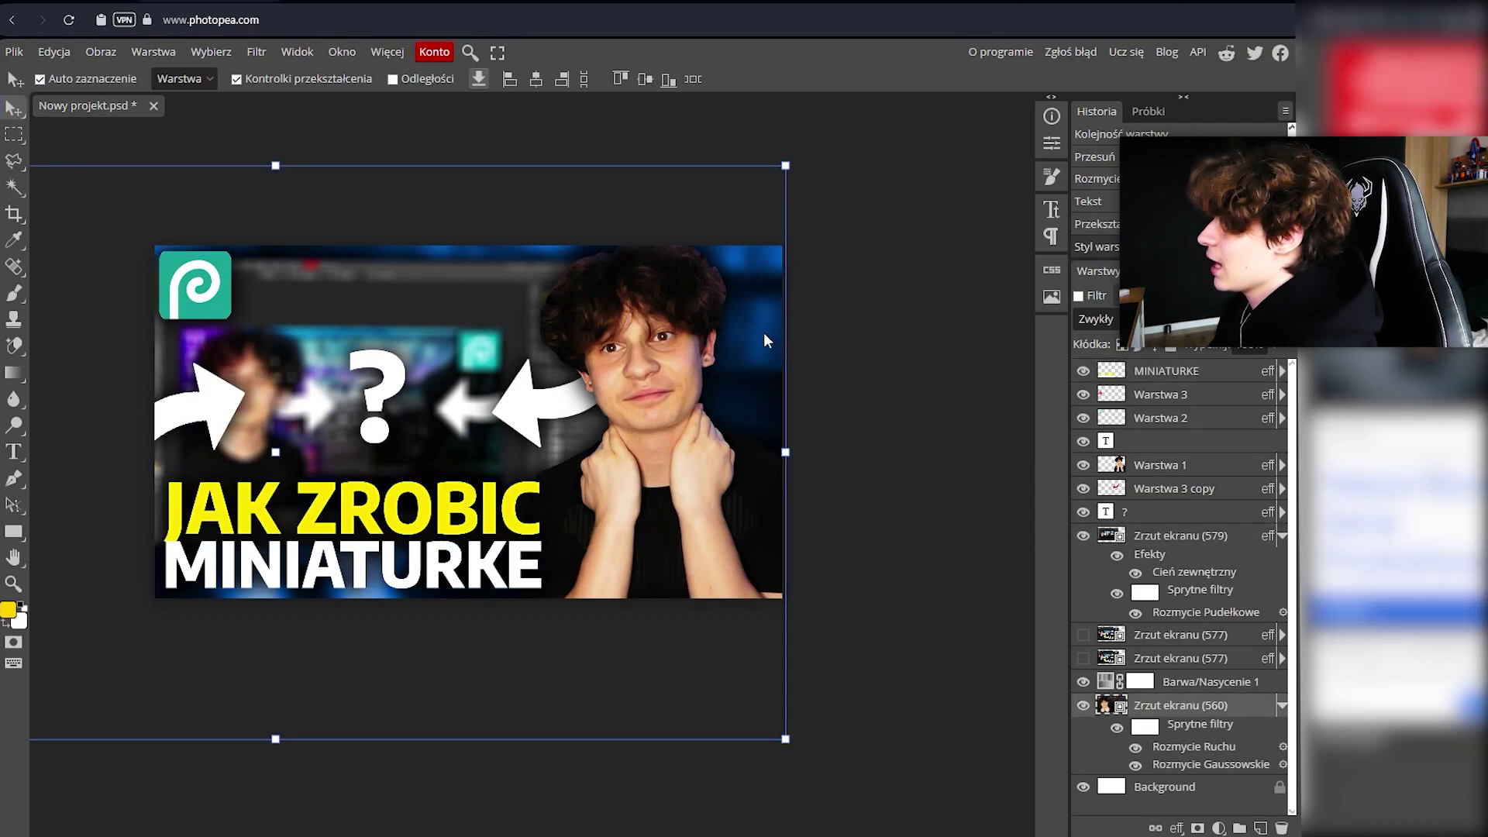
{"action": "left_click", "coordinate": [14, 160]}
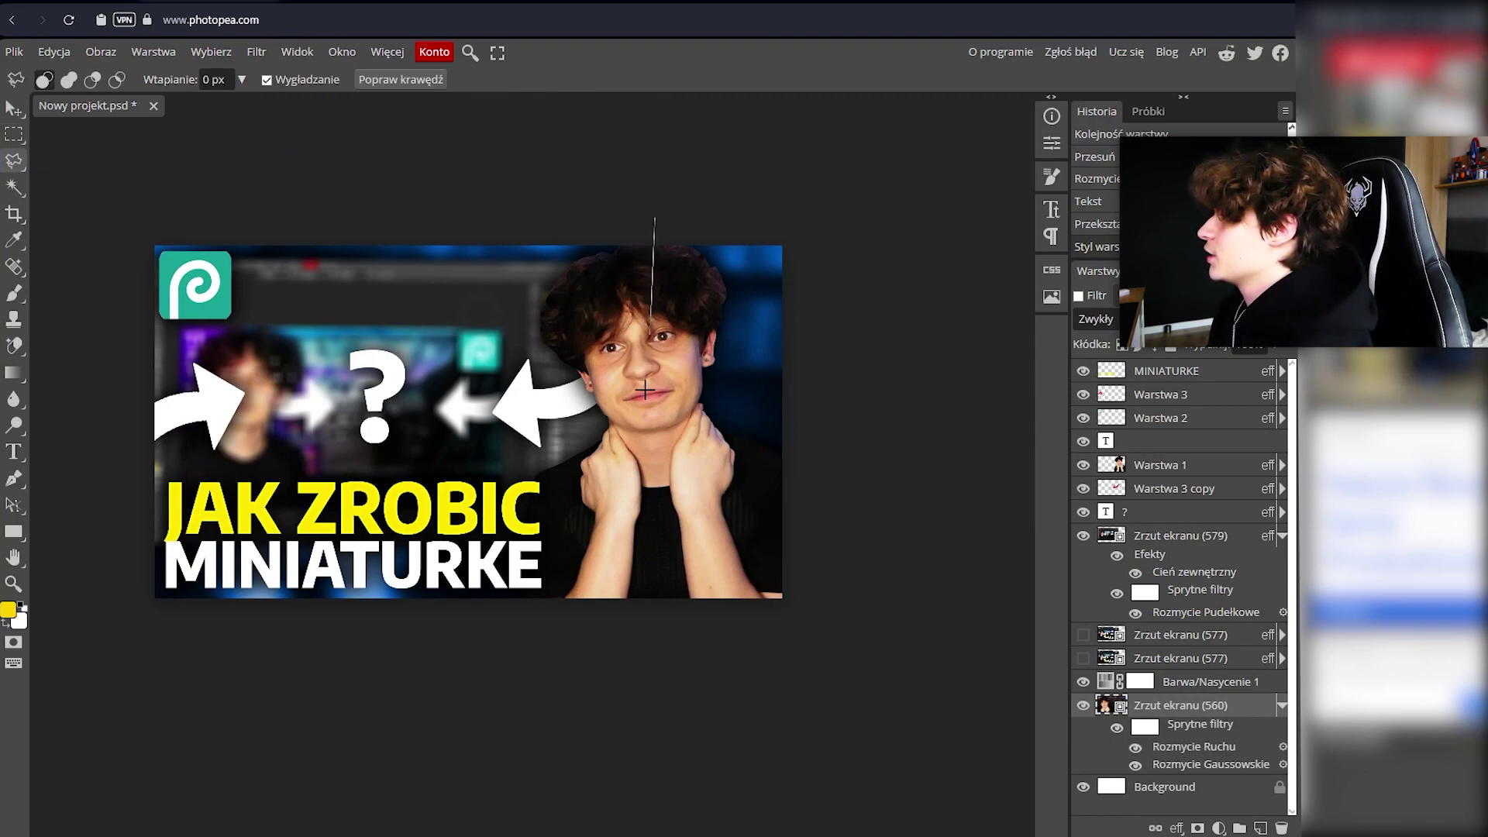
{"action": "left_click", "coordinate": [633, 663]}
{"action": "left_click", "coordinate": [905, 631]}
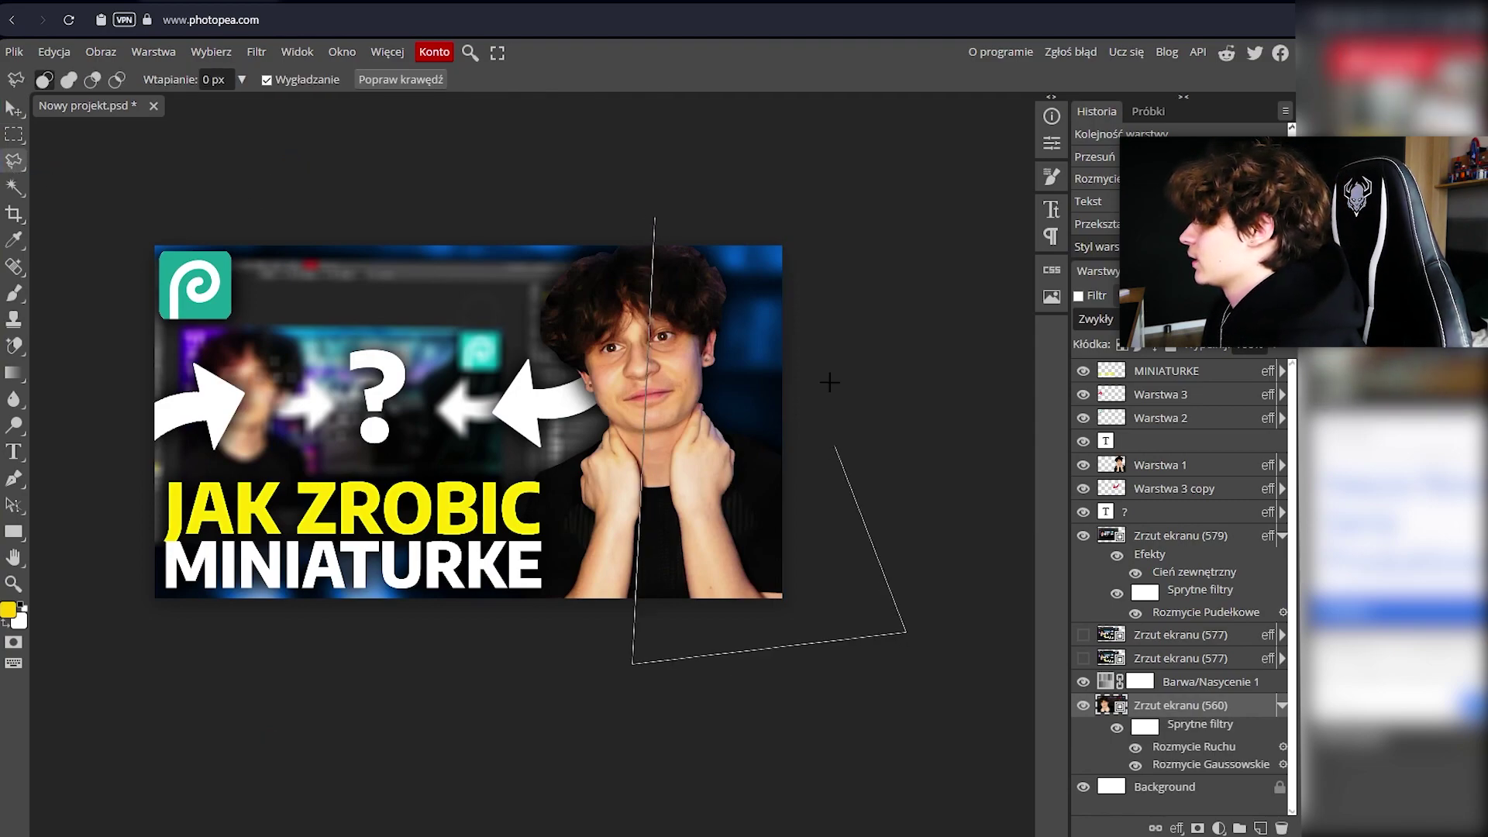
{"action": "left_click", "coordinate": [815, 214]}
{"action": "left_click", "coordinate": [655, 217]}
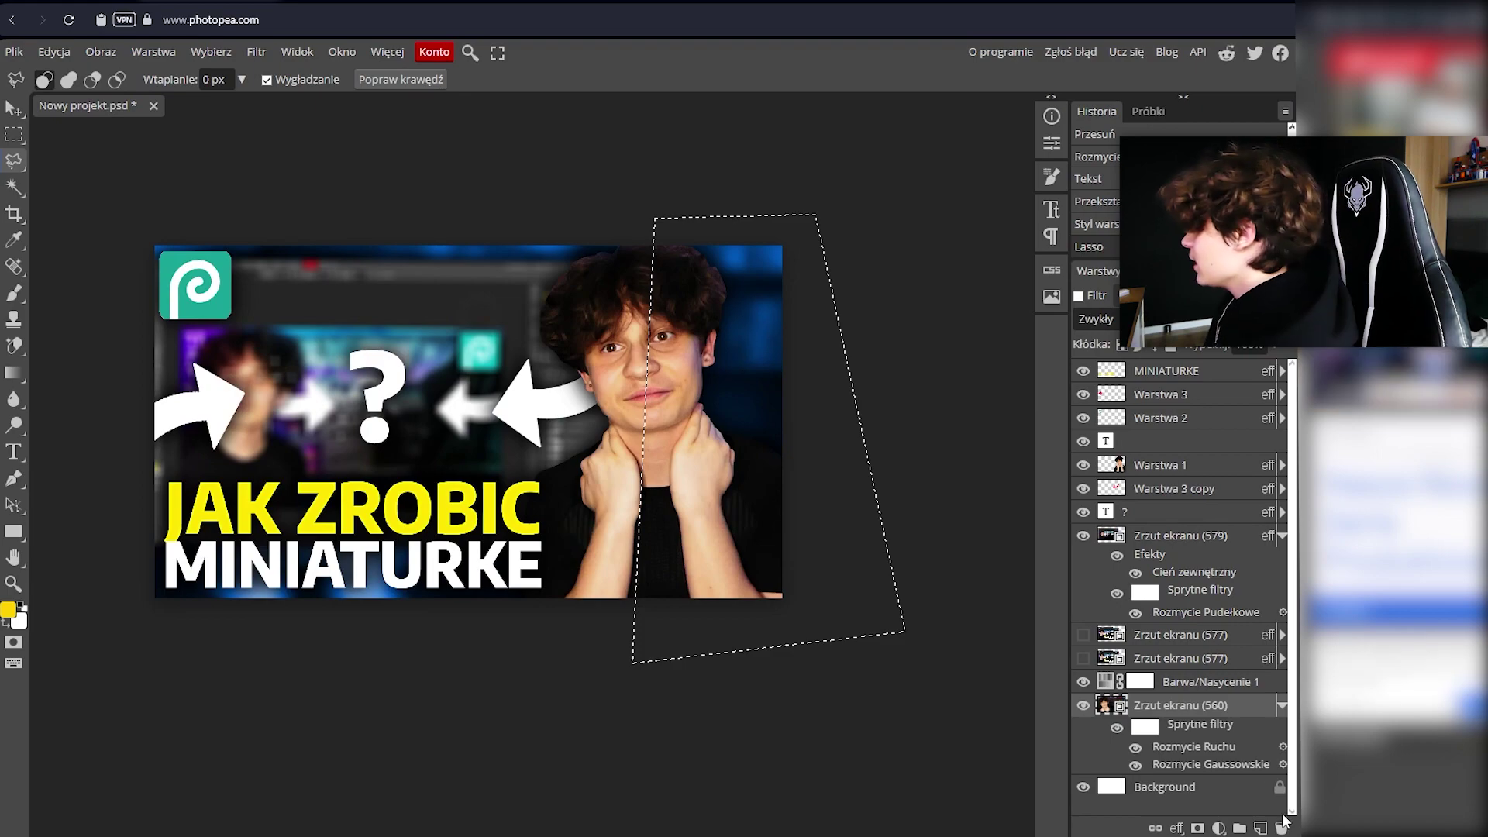
Add a colorized Hue/Saturation adjustment to the selected area above Barwa/Nasycenie 1, with hue -90, saturation 100 and lightness 2.
{"action": "left_click", "coordinate": [1218, 828]}
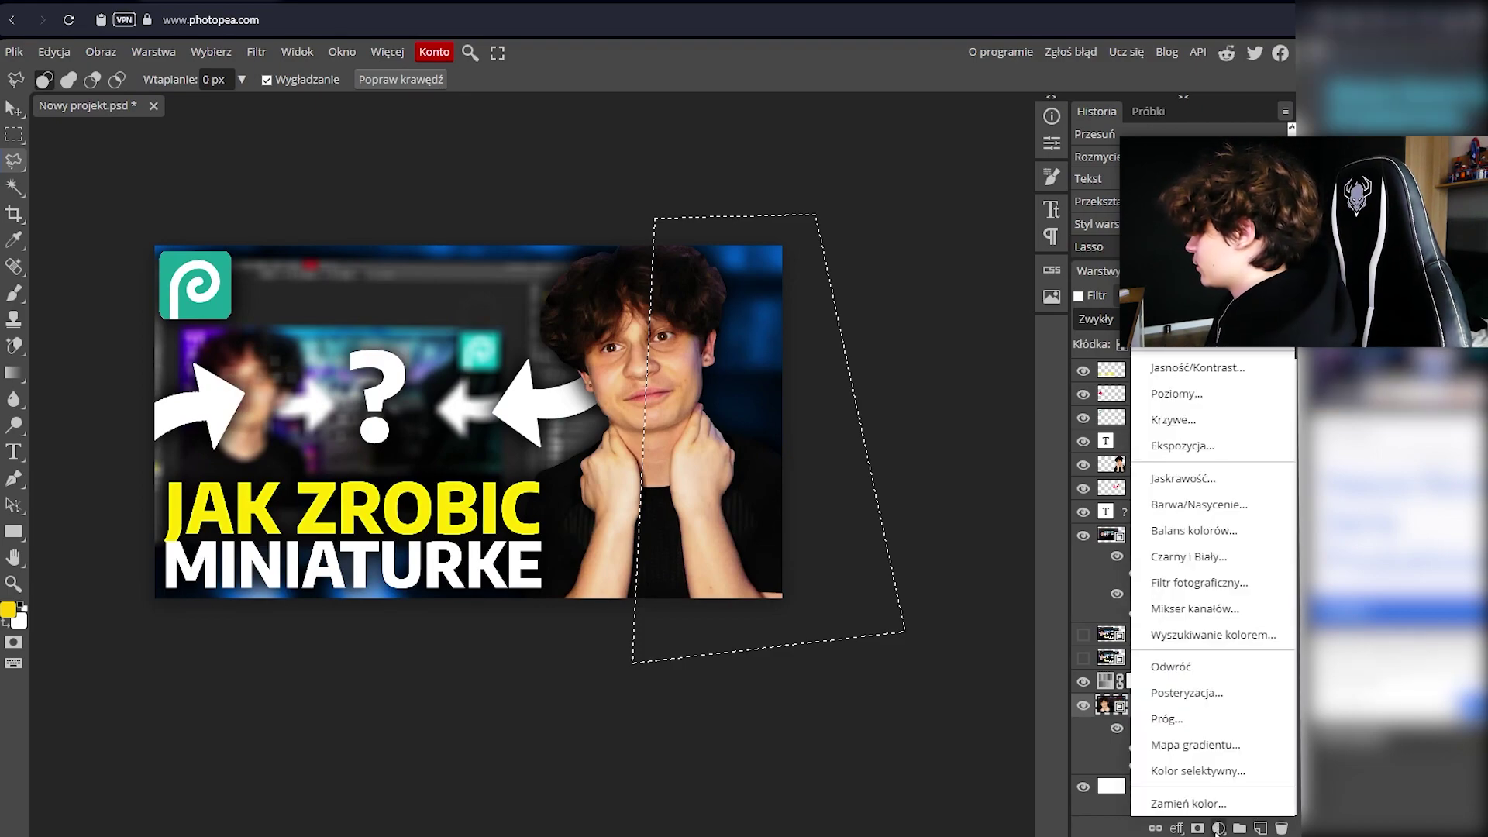
{"action": "left_click", "coordinate": [1207, 506]}
{"action": "left_click_drag", "start_coordinate": [1140, 705], "coordinate": [1143, 658]}
{"action": "left_click", "coordinate": [796, 392]}
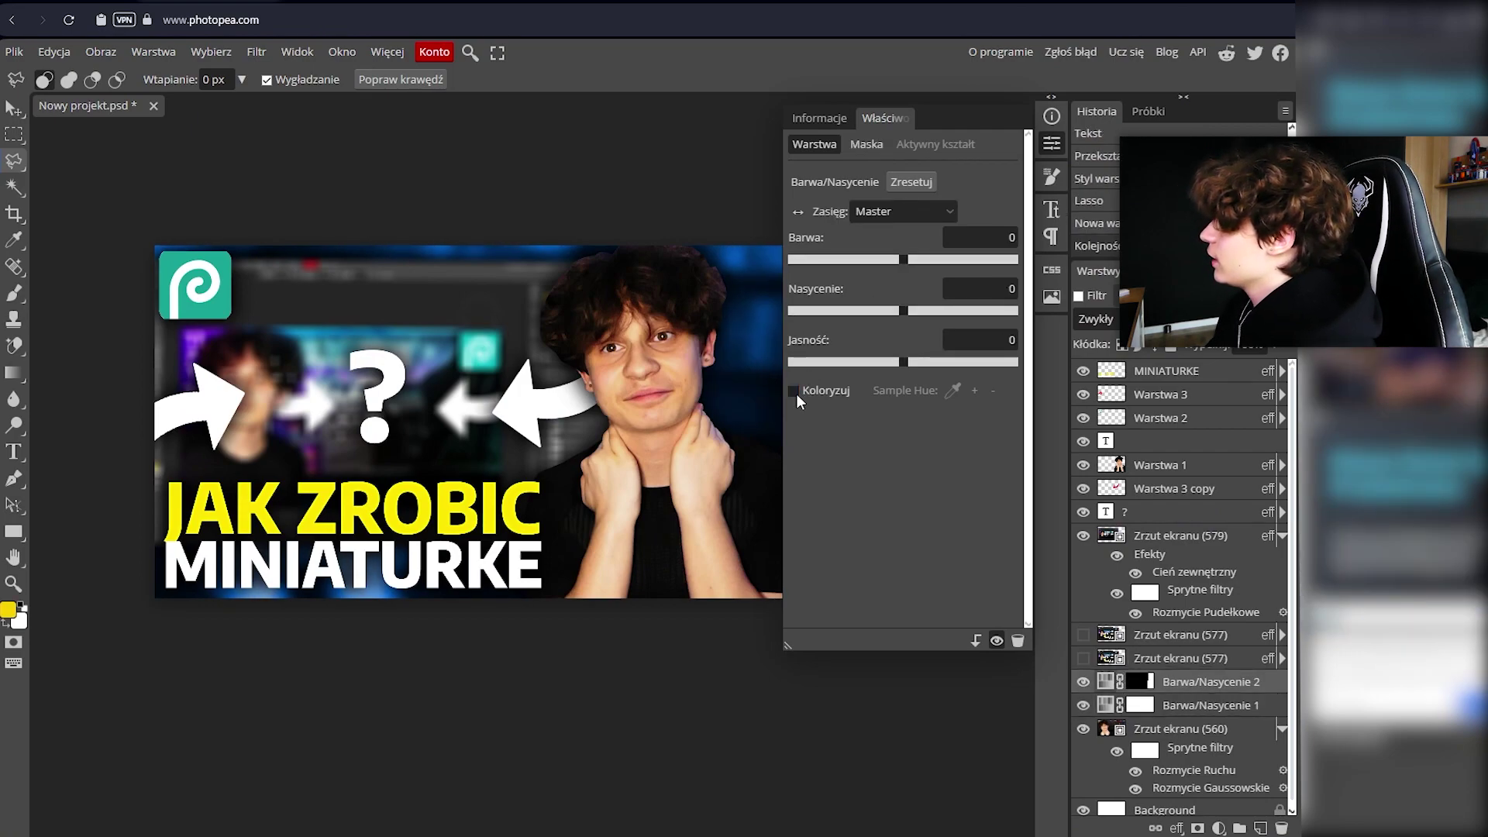
{"action": "left_click", "coordinate": [797, 394]}
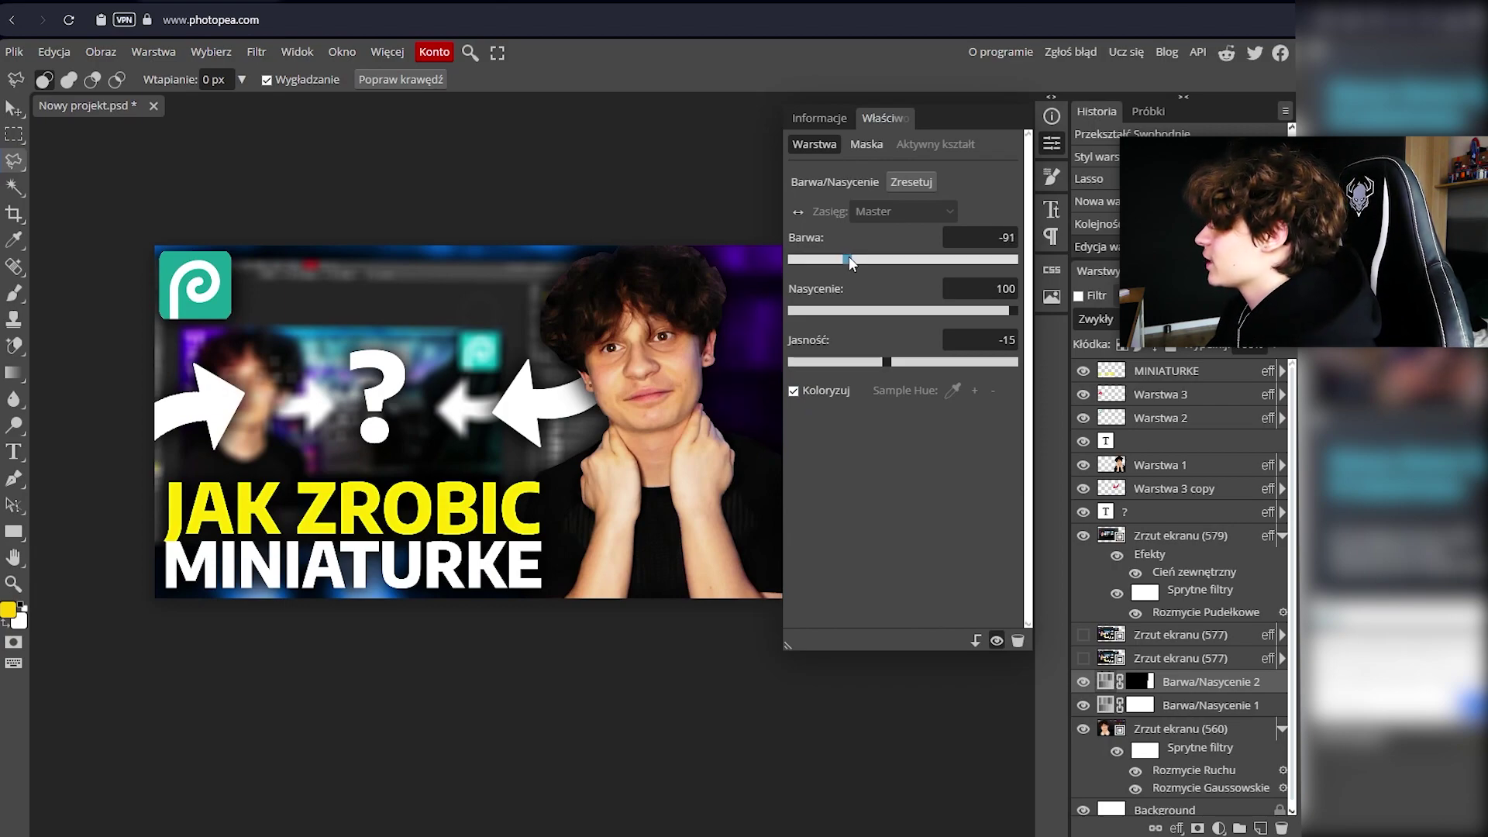
{"action": "left_click_drag", "start_coordinate": [849, 258], "coordinate": [849, 258]}
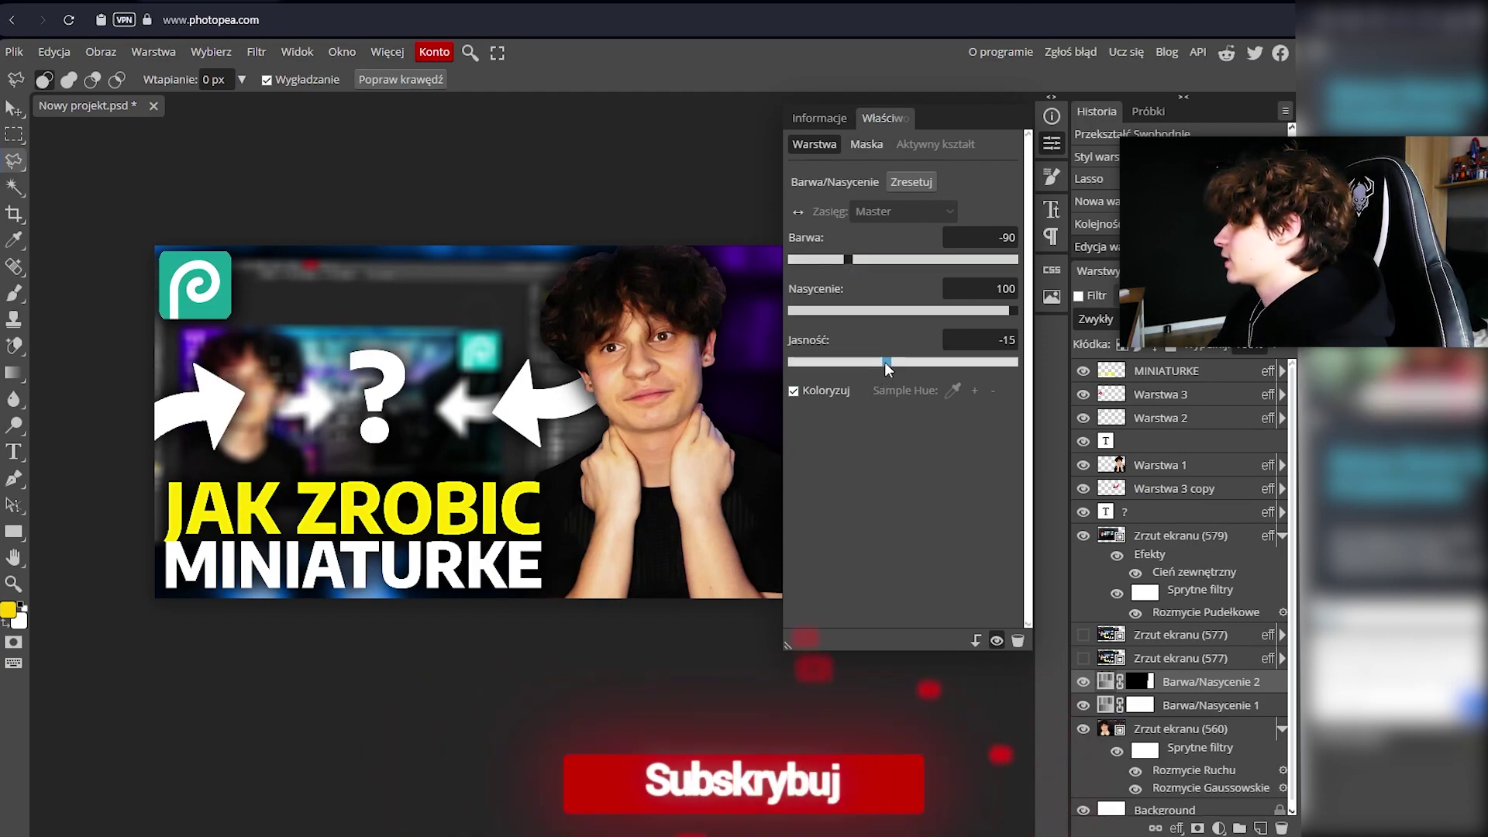
{"action": "left_click_drag", "start_coordinate": [885, 362], "coordinate": [909, 356]}
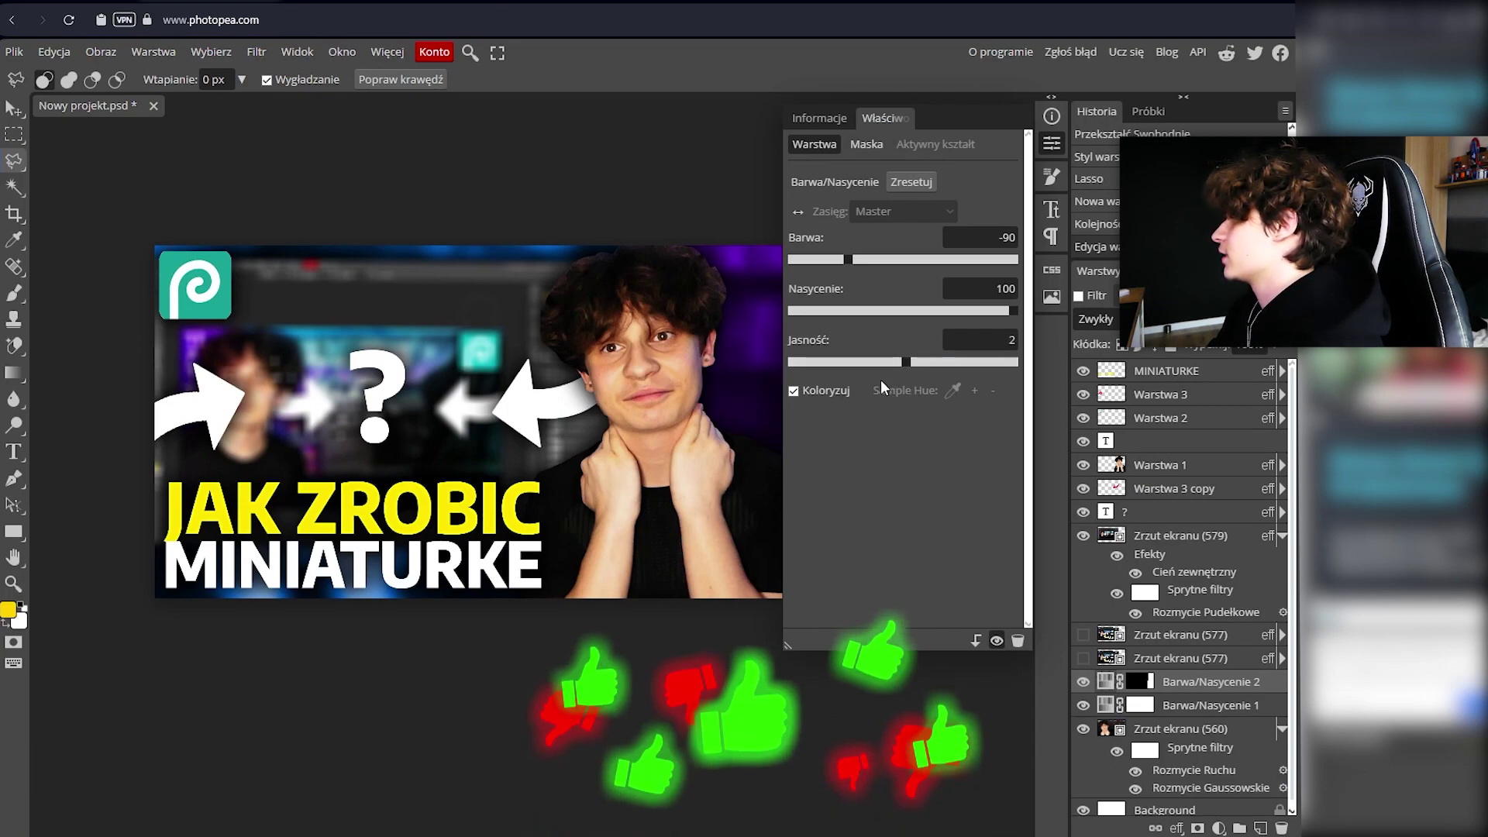
{"action": "left_click", "coordinate": [1062, 143]}
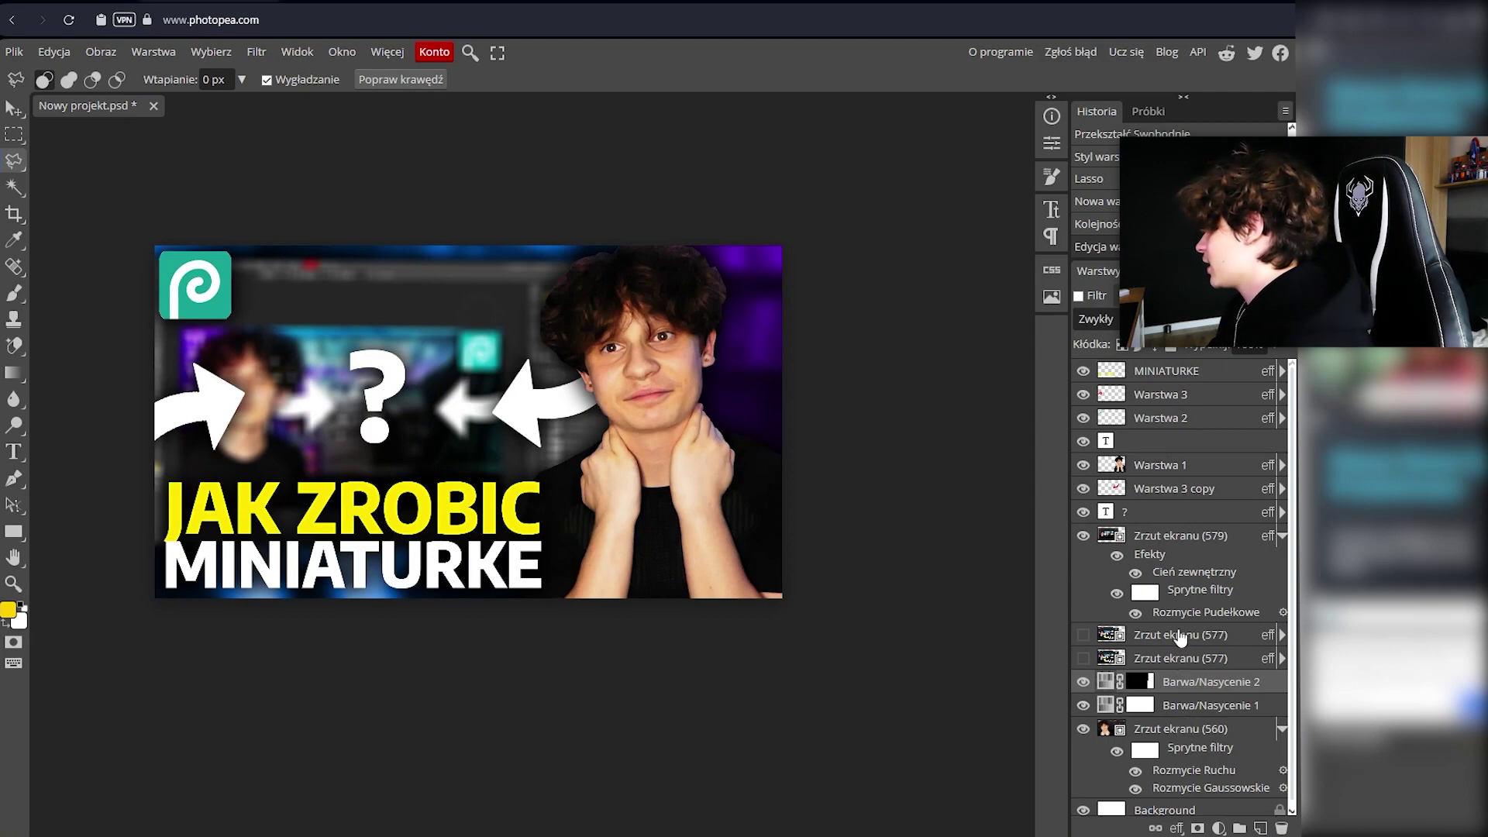
Try a large yellow "?" text in Encode Sans on the purple area beside the person, above the Warstwa 3 copy layer.
{"action": "left_click", "coordinate": [1177, 512]}
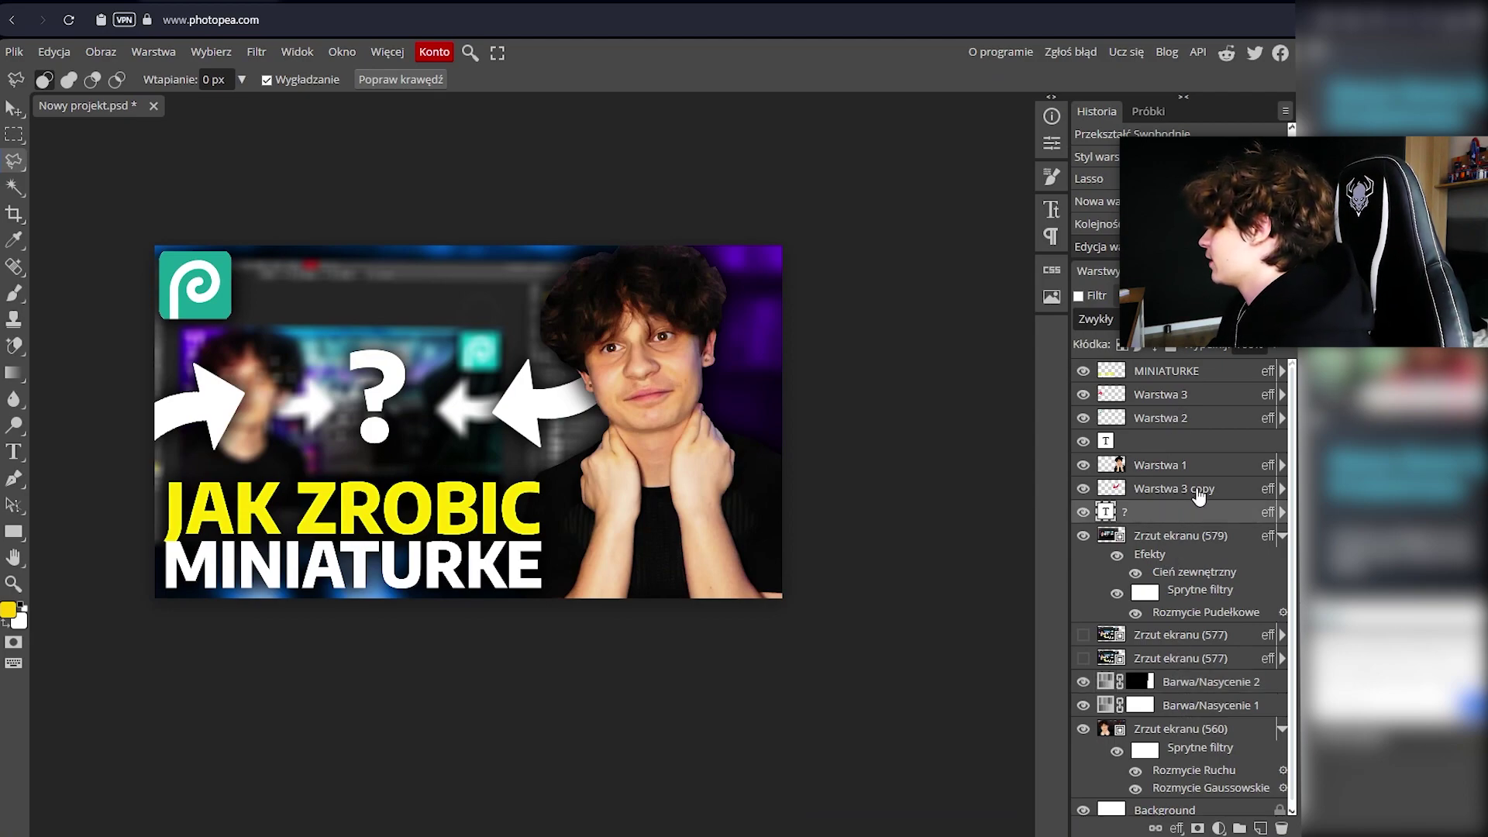
{"action": "left_click", "coordinate": [1199, 495]}
{"action": "left_click", "coordinate": [21, 454]}
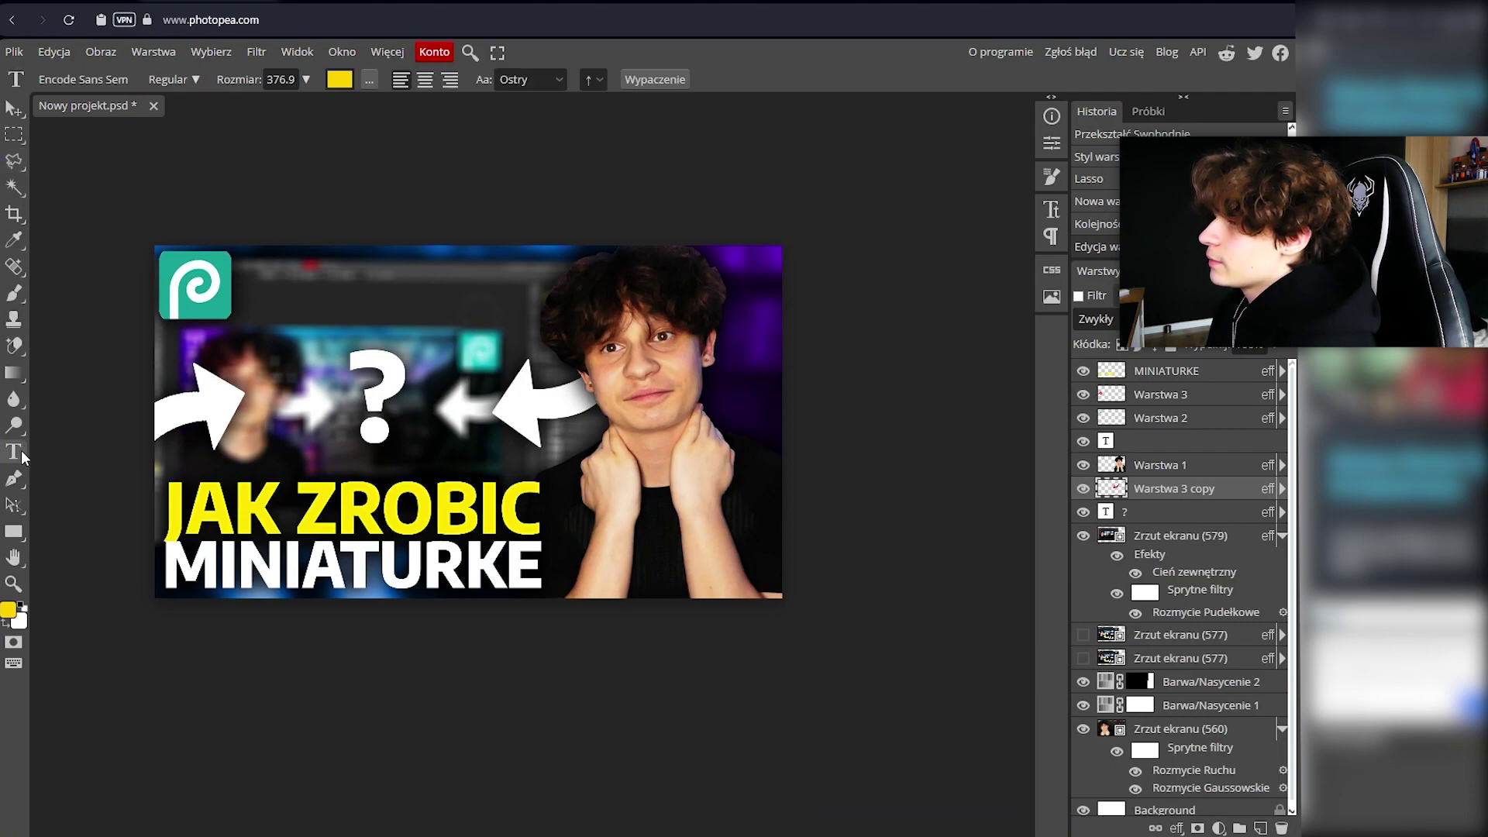
{"action": "left_click", "coordinate": [734, 418]}
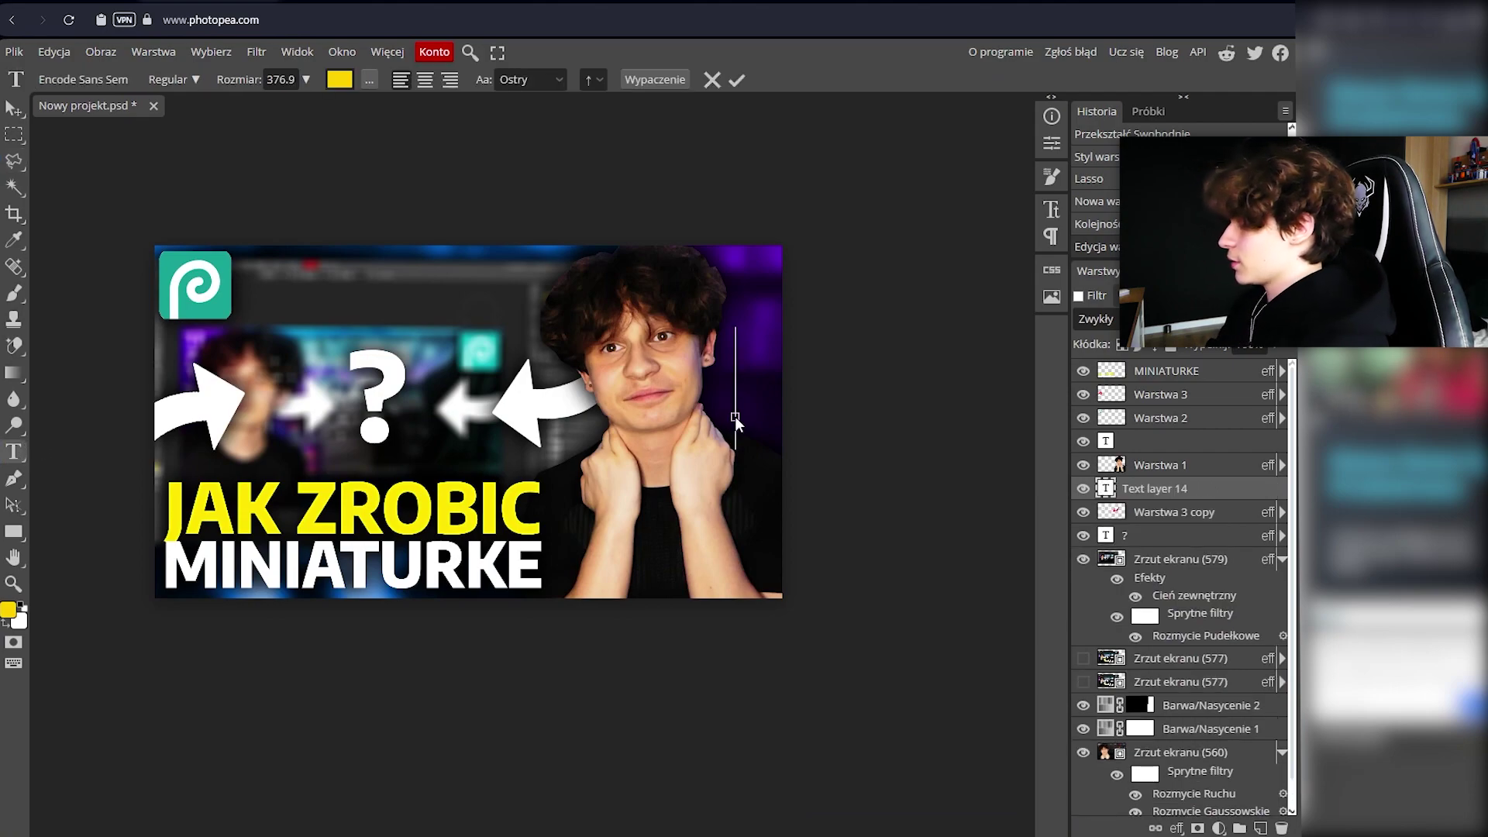
{"action": "type", "text": "?"}
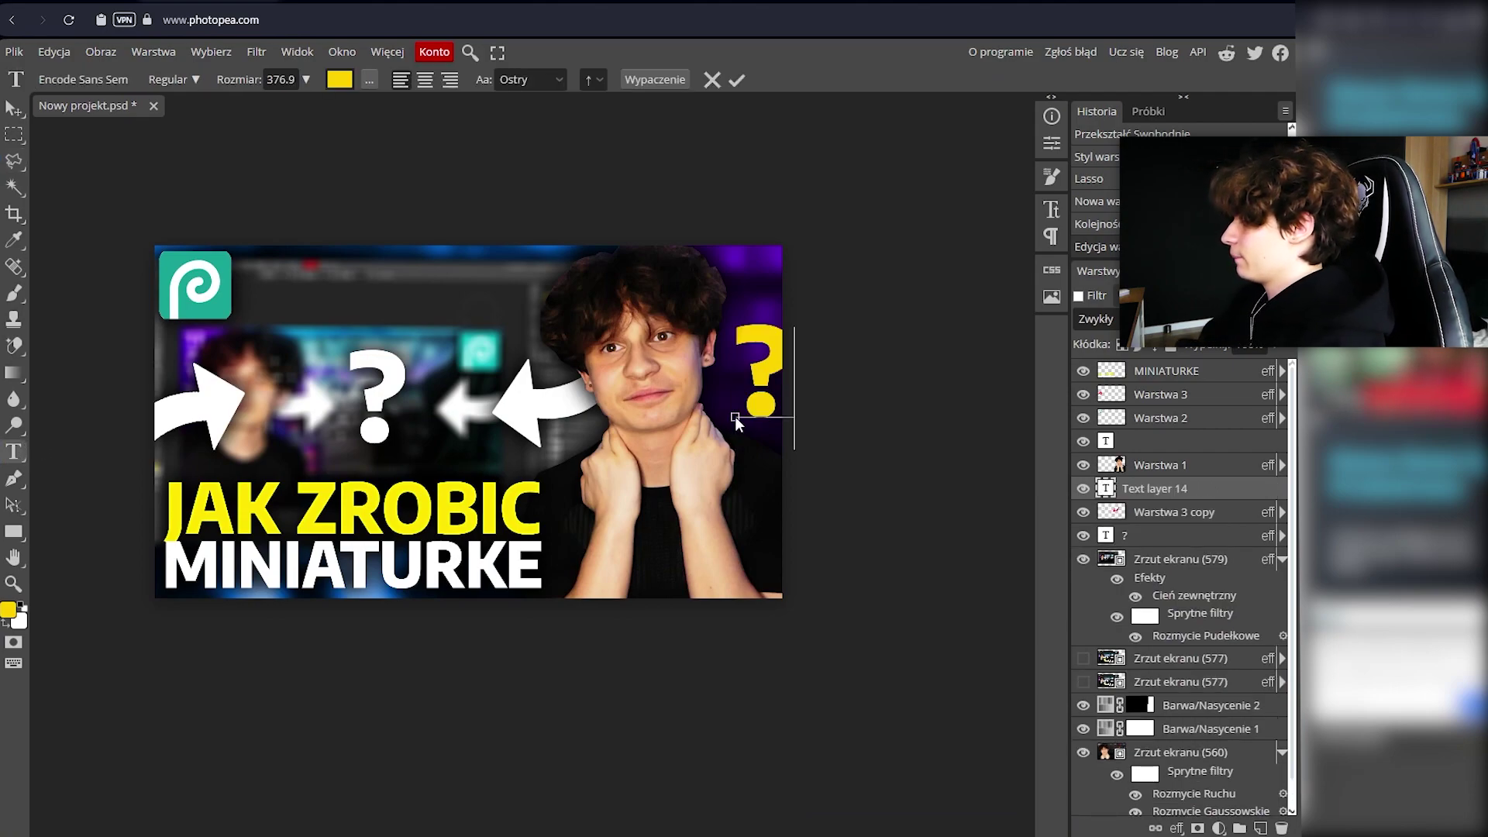
{"action": "key", "text": "BackSpace"}
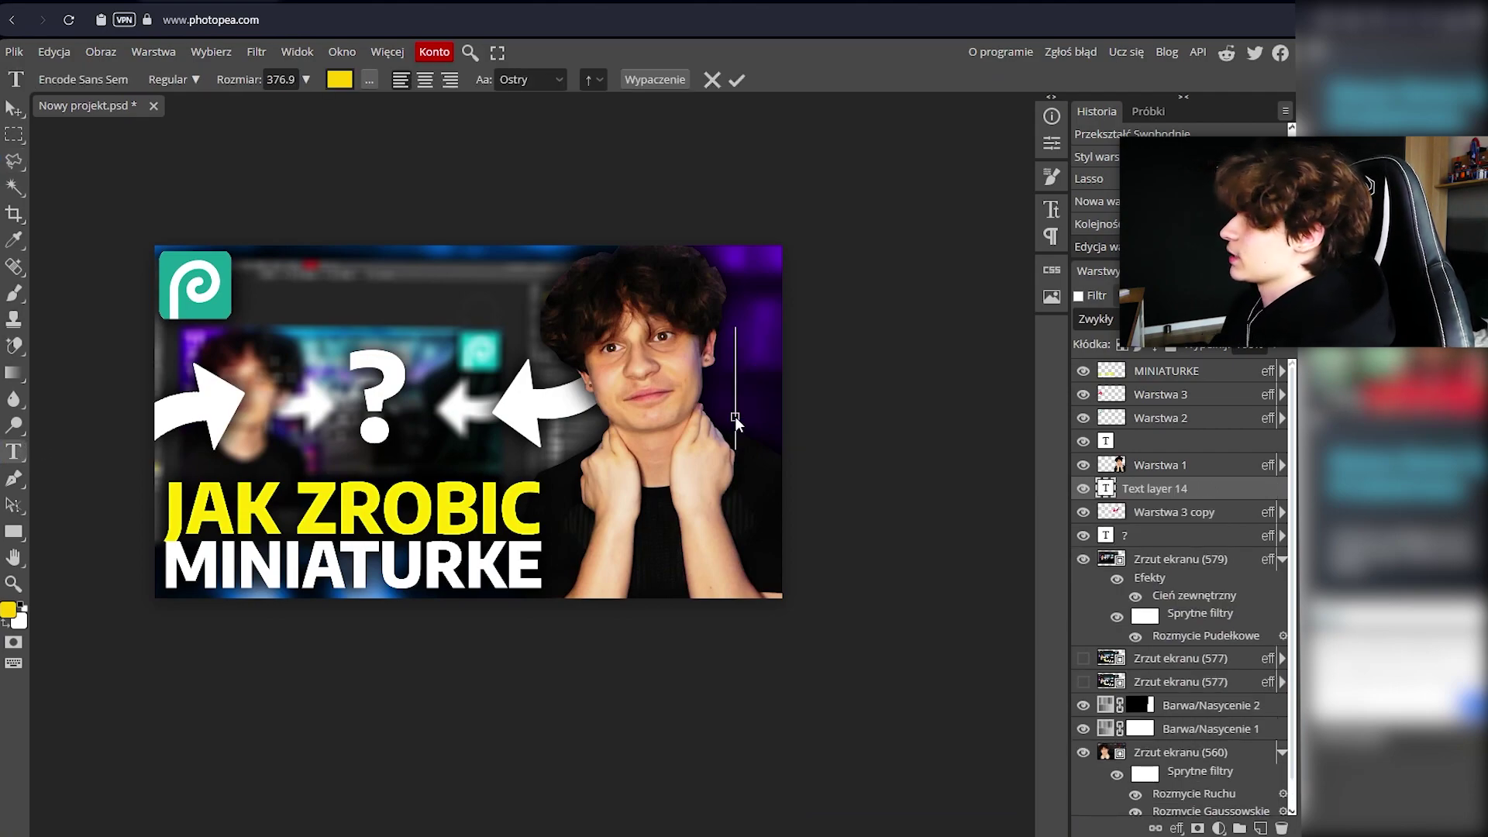
Try the yellow "?" text beside the person at a size of 78 px.
{"action": "left_click", "coordinate": [304, 79]}
{"action": "left_click", "coordinate": [288, 104]}
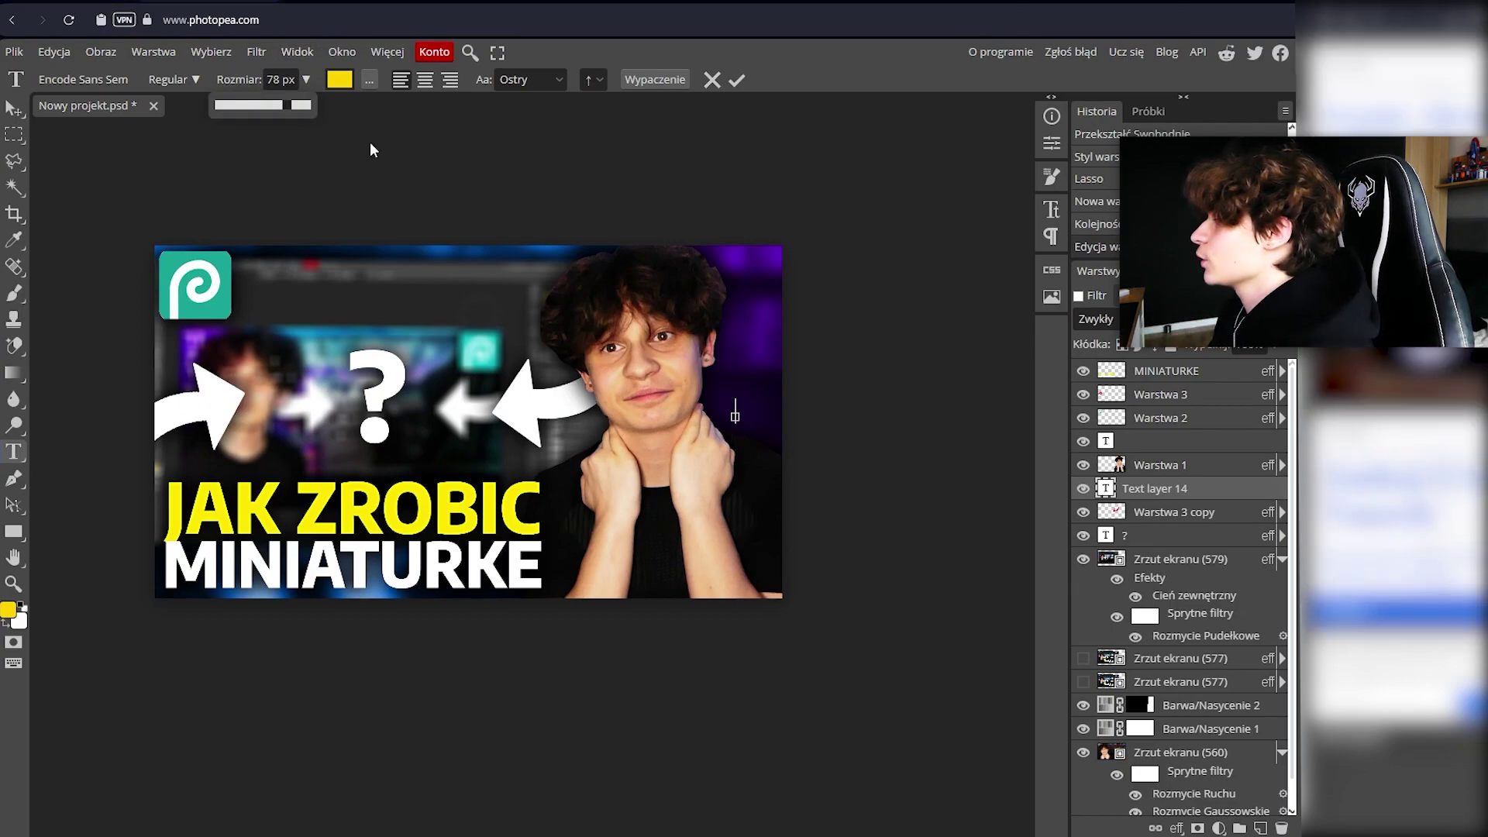
{"action": "left_click", "coordinate": [306, 80]}
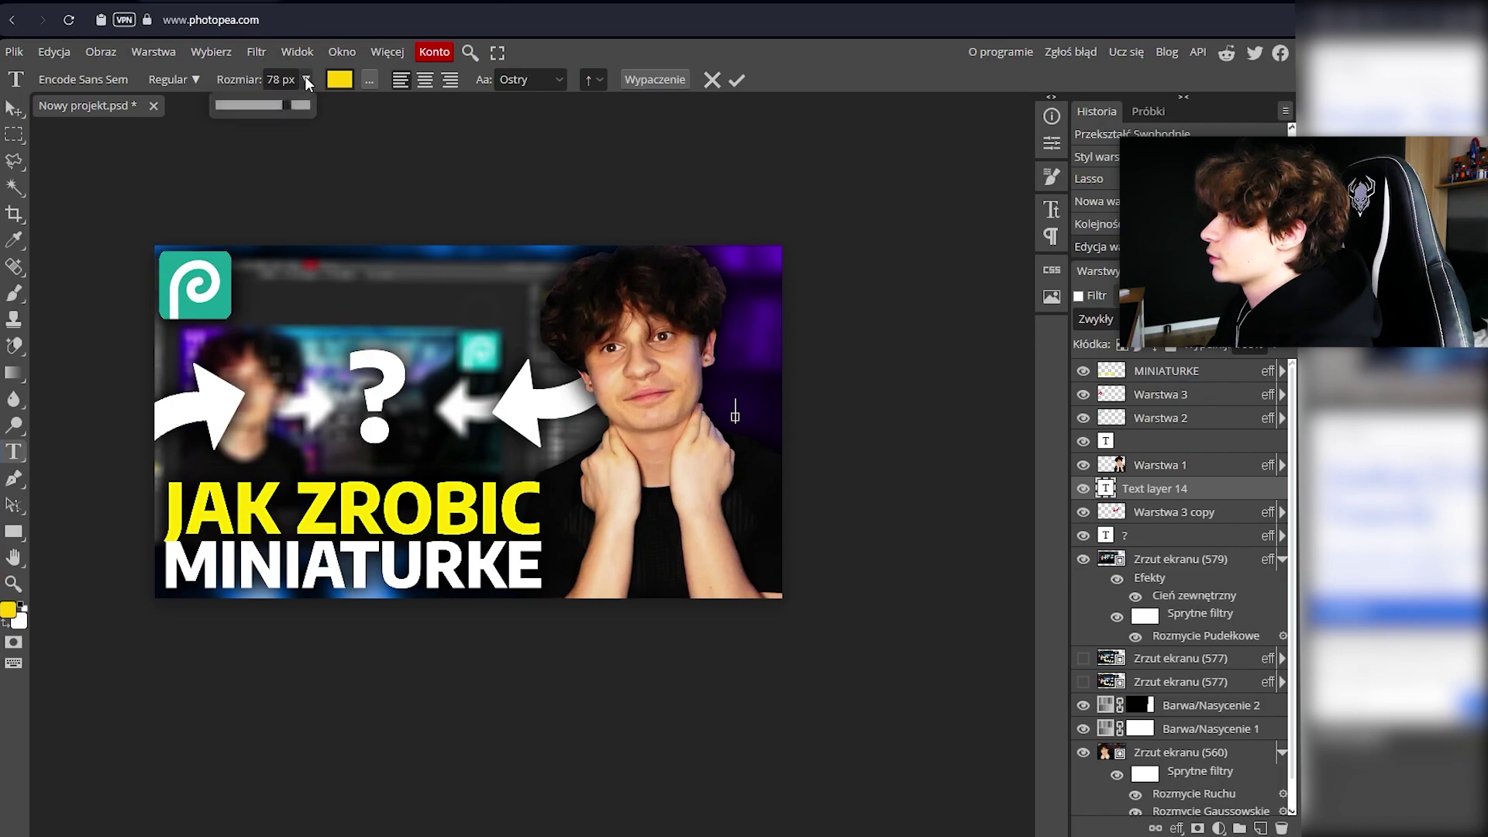
{"action": "key", "text": "shift+/"}
{"action": "left_click", "coordinate": [739, 413]}
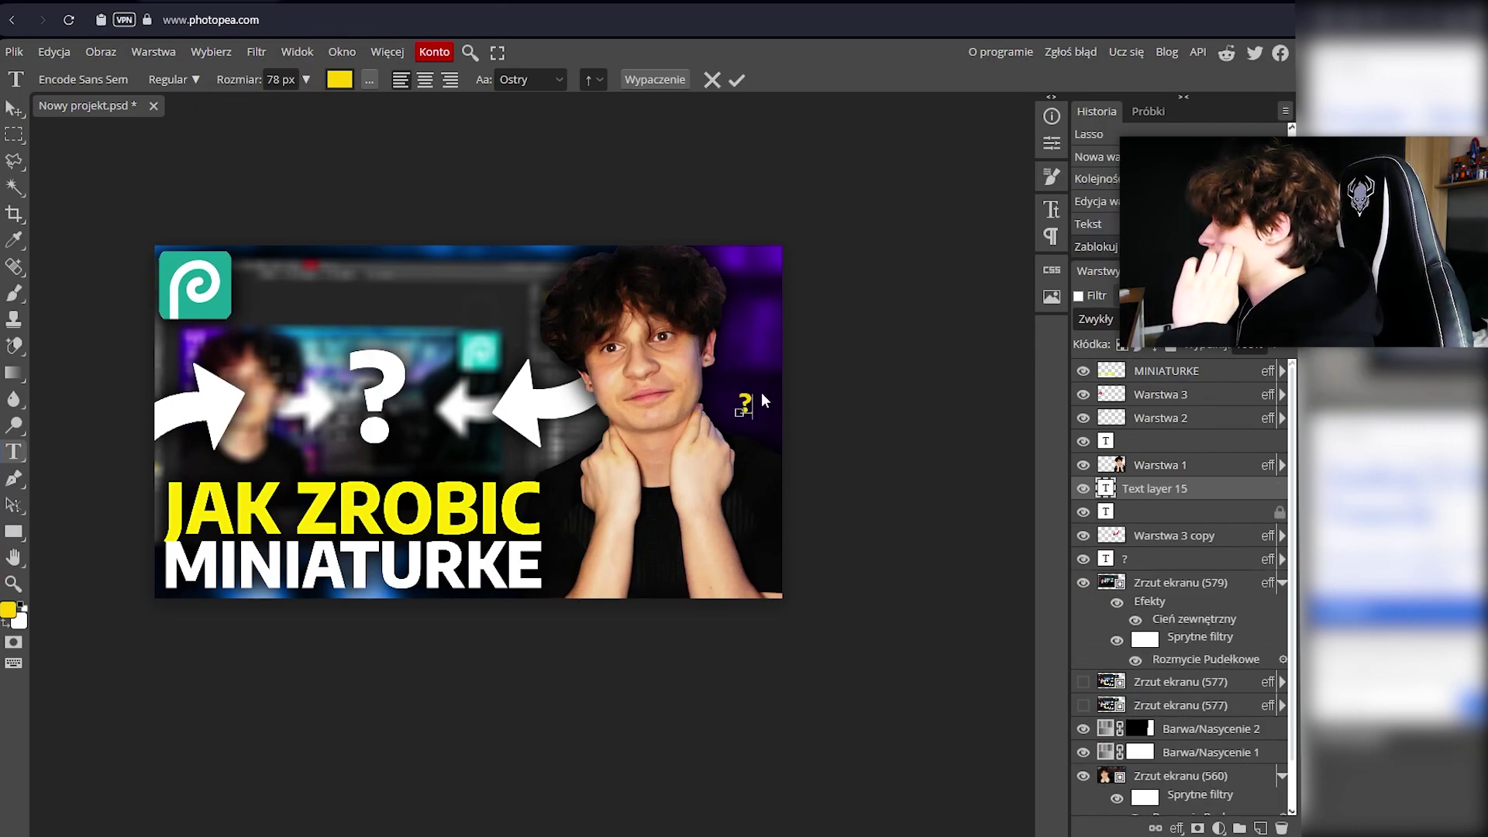
{"action": "key", "text": "BackSpace"}
Add a yellow "?" text of 92 px on the purple area beside the person, enlarge it to about 133% and shift it slightly down.
{"action": "left_click", "coordinate": [303, 84]}
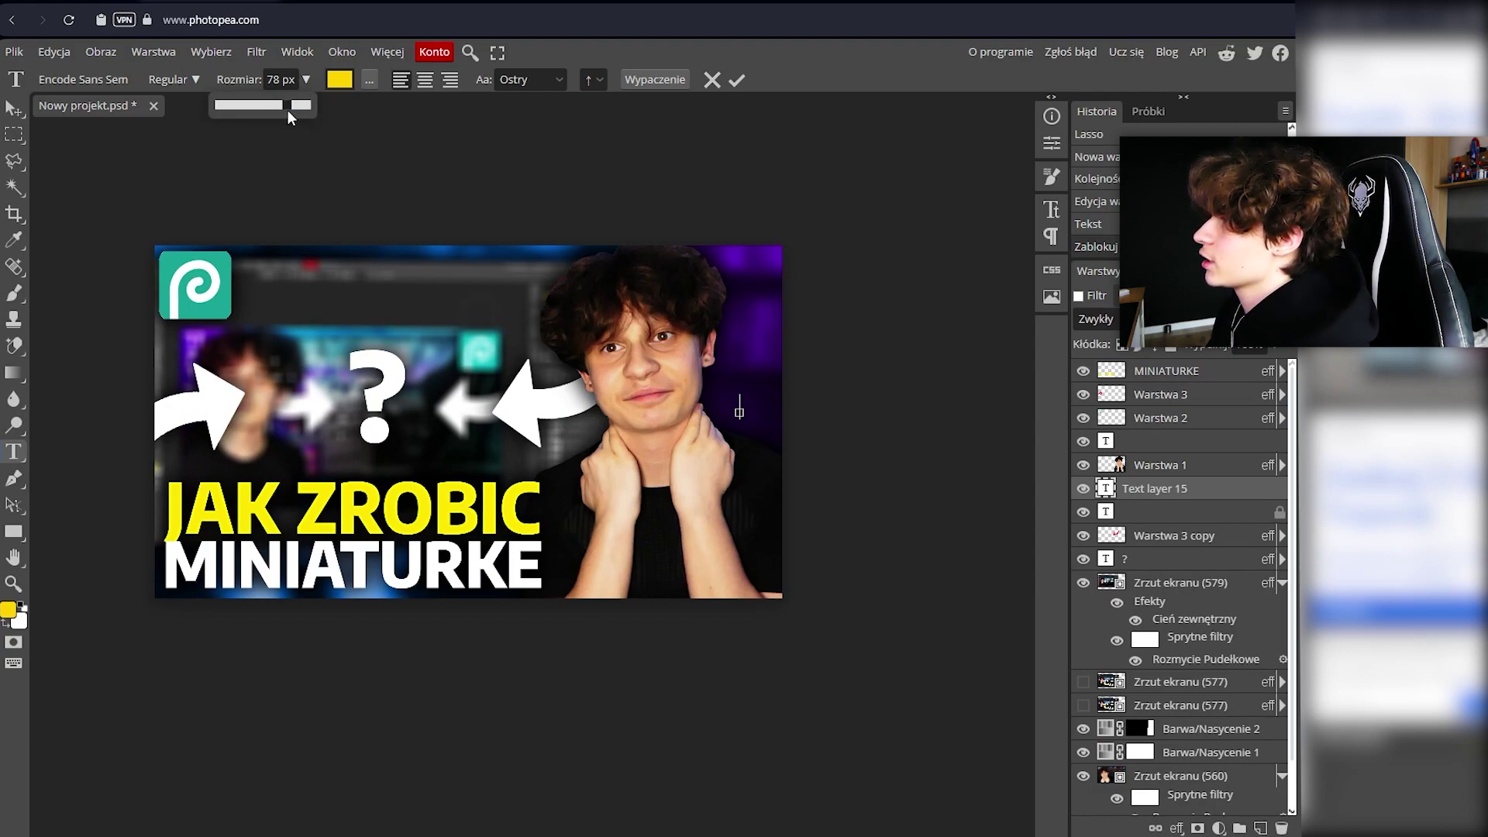
{"action": "left_click", "coordinate": [292, 106]}
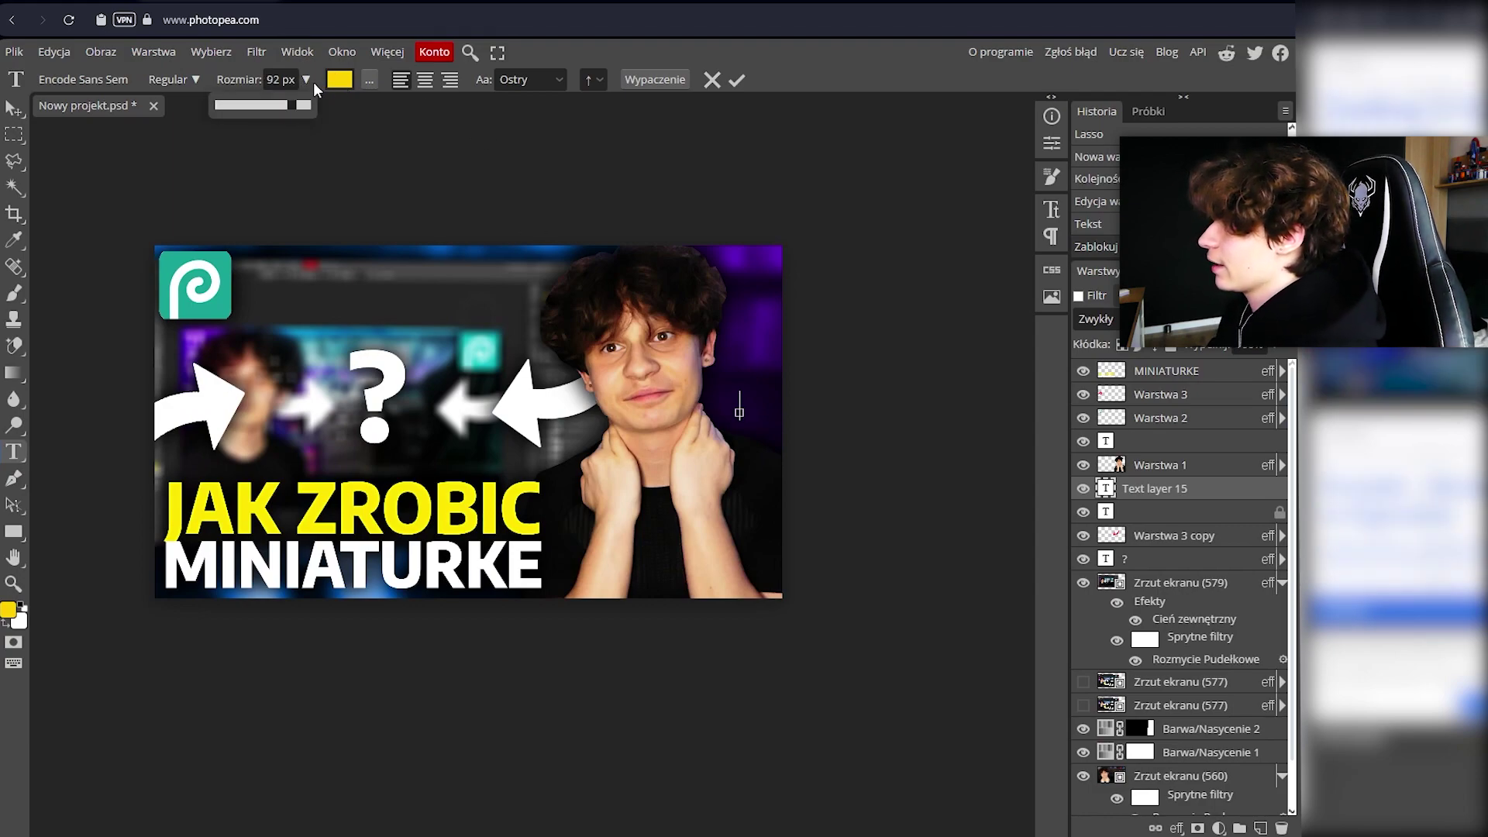
{"action": "key", "text": "shift+slash"}
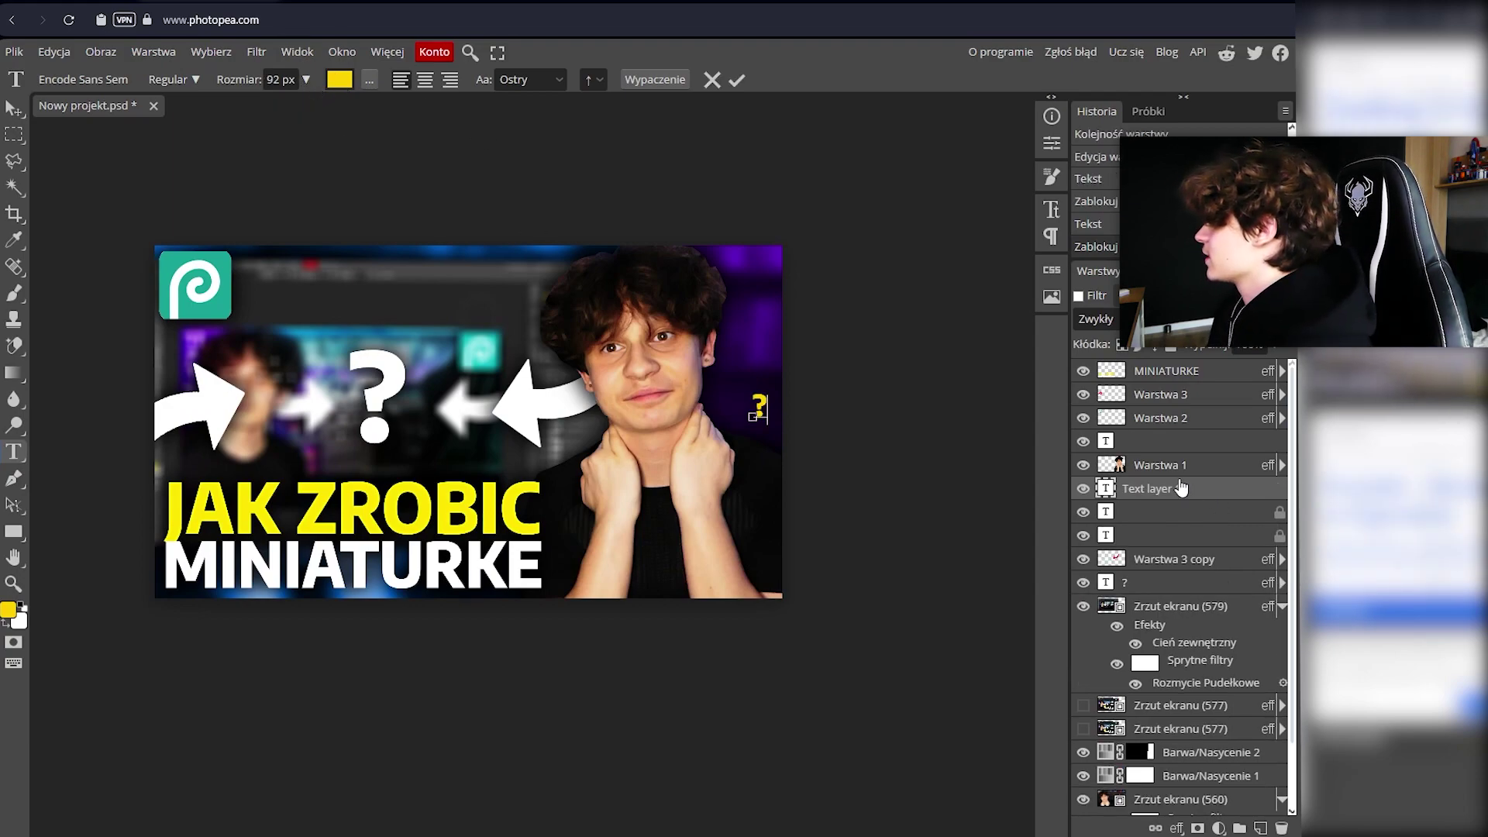
{"action": "key", "text": "Escape"}
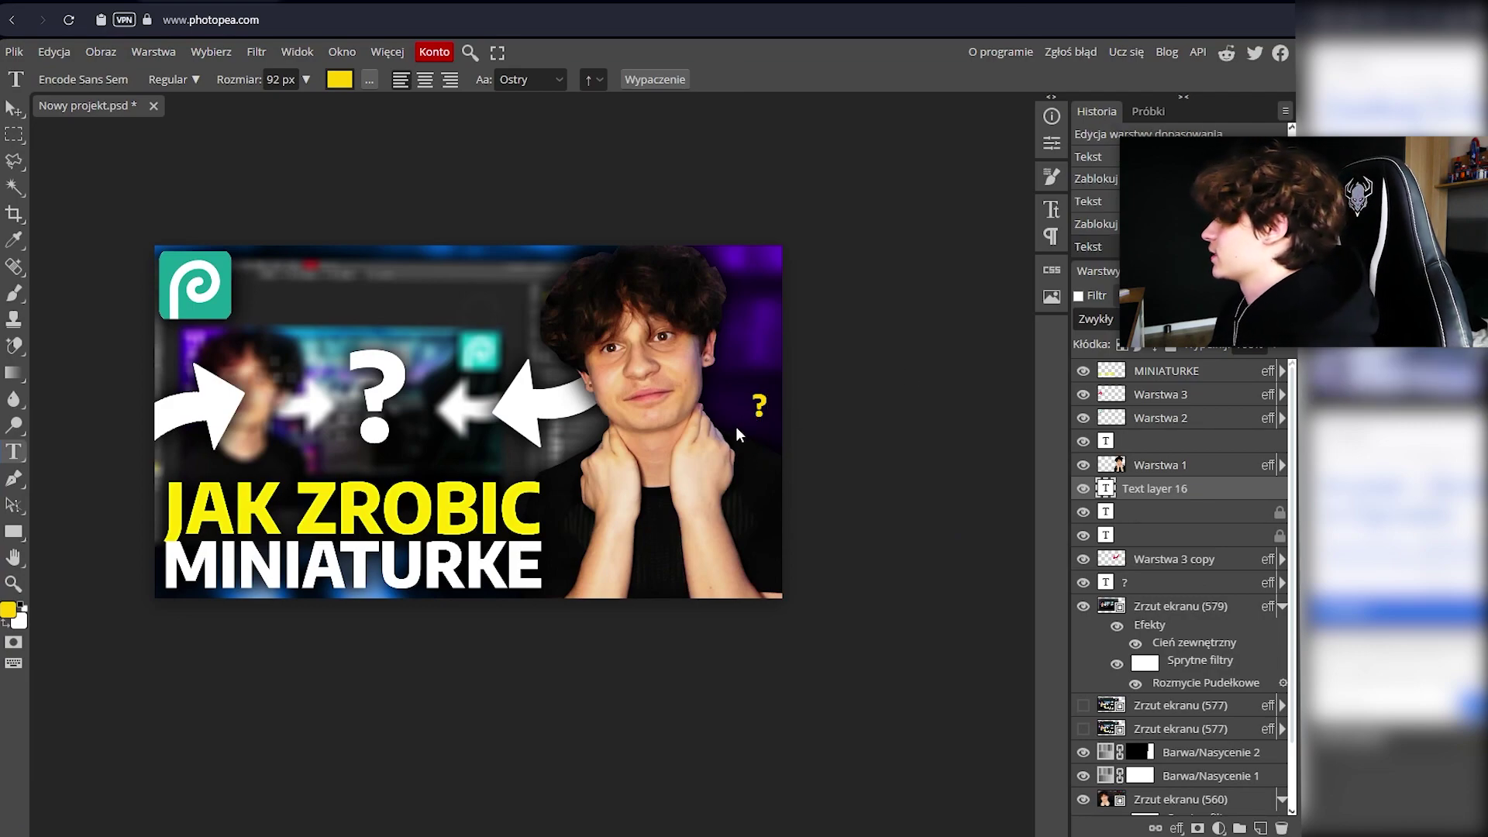
{"action": "key", "text": "v"}
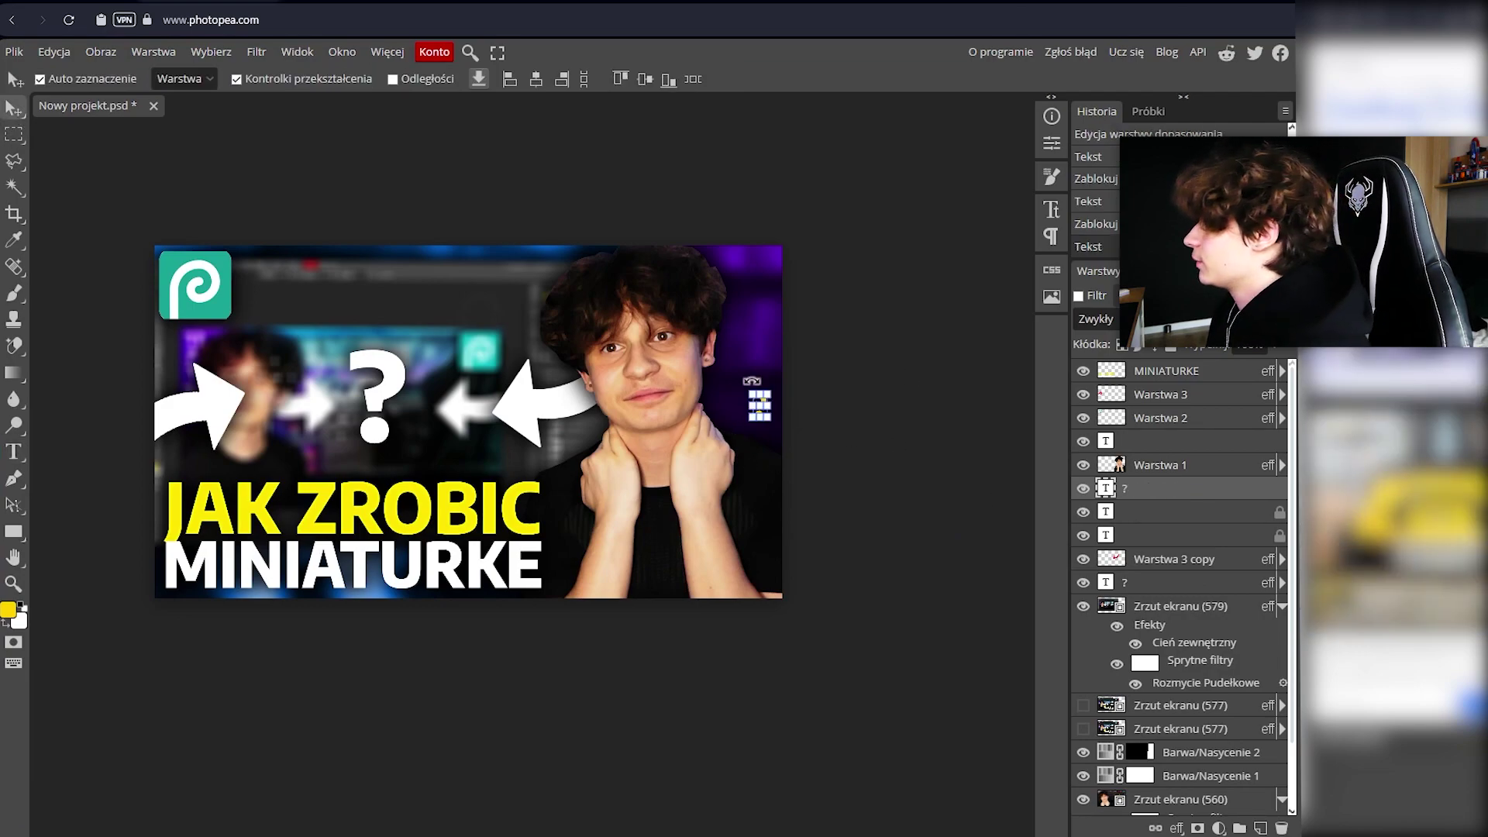
{"action": "scroll", "coordinate": [752, 388], "scroll_direction": "up", "scroll_amount": 5}
{"action": "left_click_drag", "start_coordinate": [754, 396], "coordinate": [742, 378]}
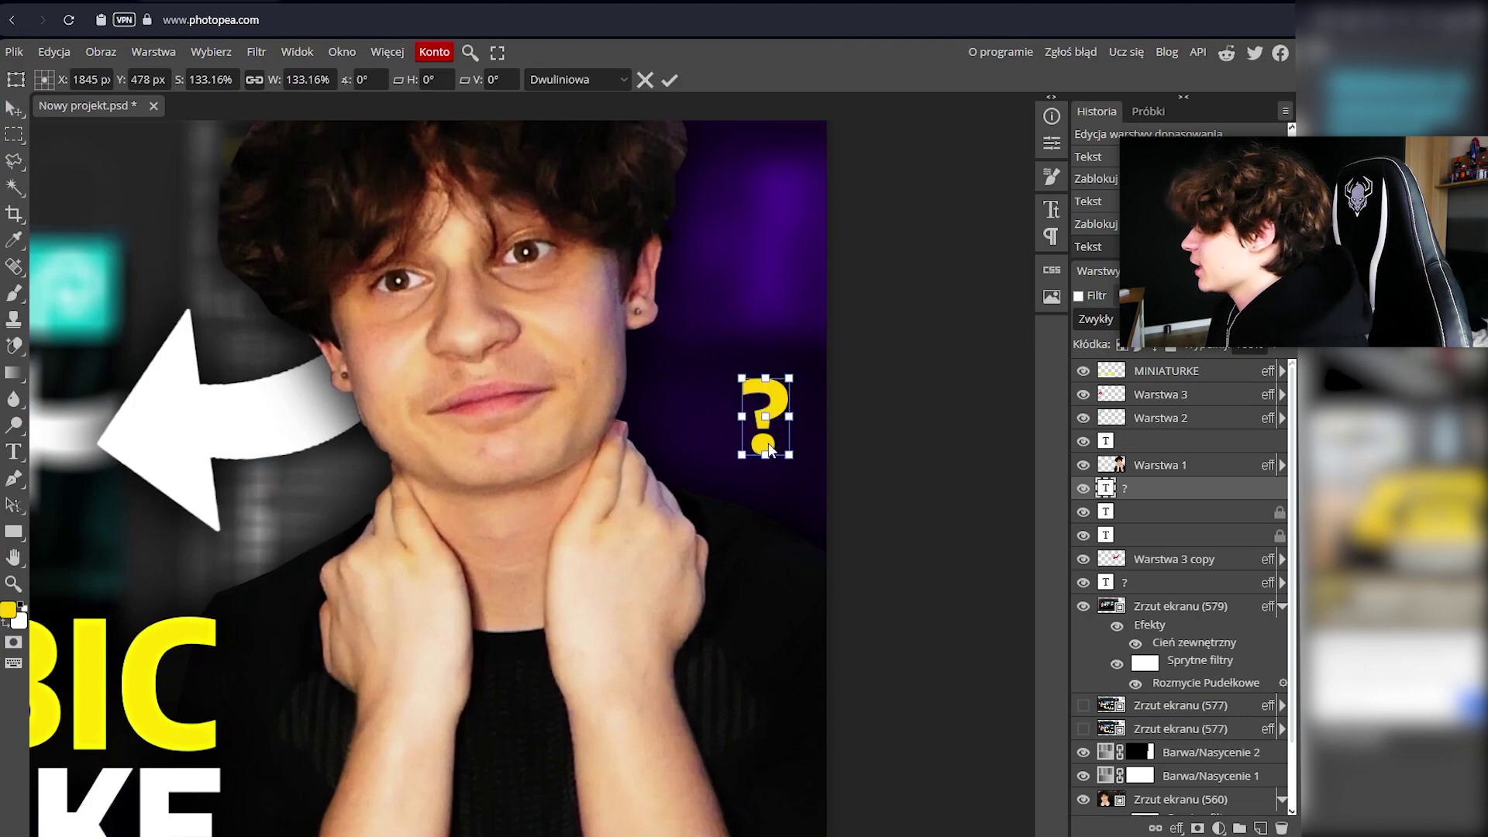
{"action": "left_click_drag", "start_coordinate": [769, 449], "coordinate": [784, 477]}
Give the small "?" beside the person a white color overlay at 100% opacity.
{"action": "double_click", "coordinate": [1219, 492]}
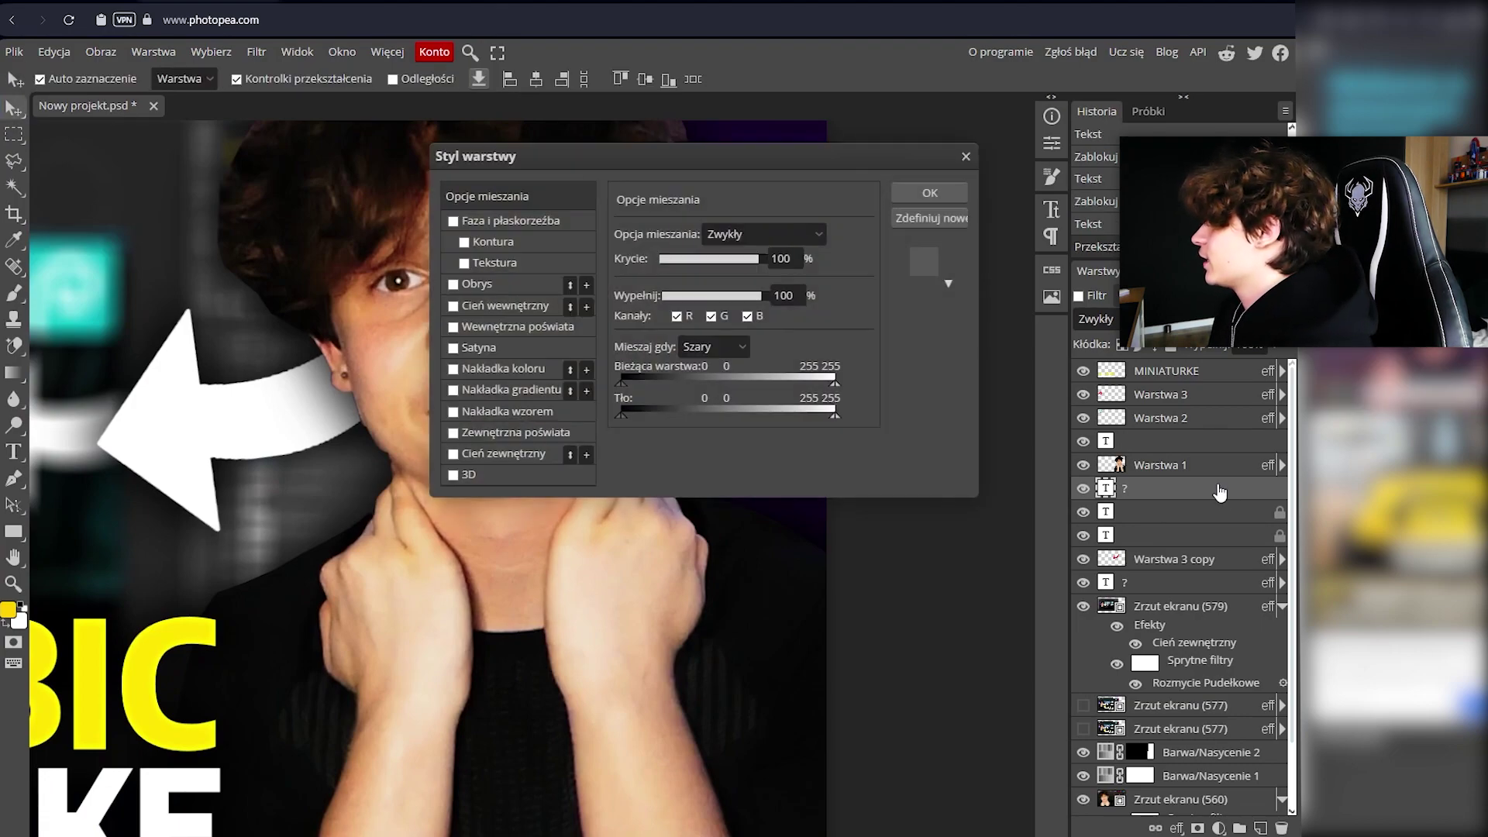
{"action": "left_click", "coordinate": [512, 368]}
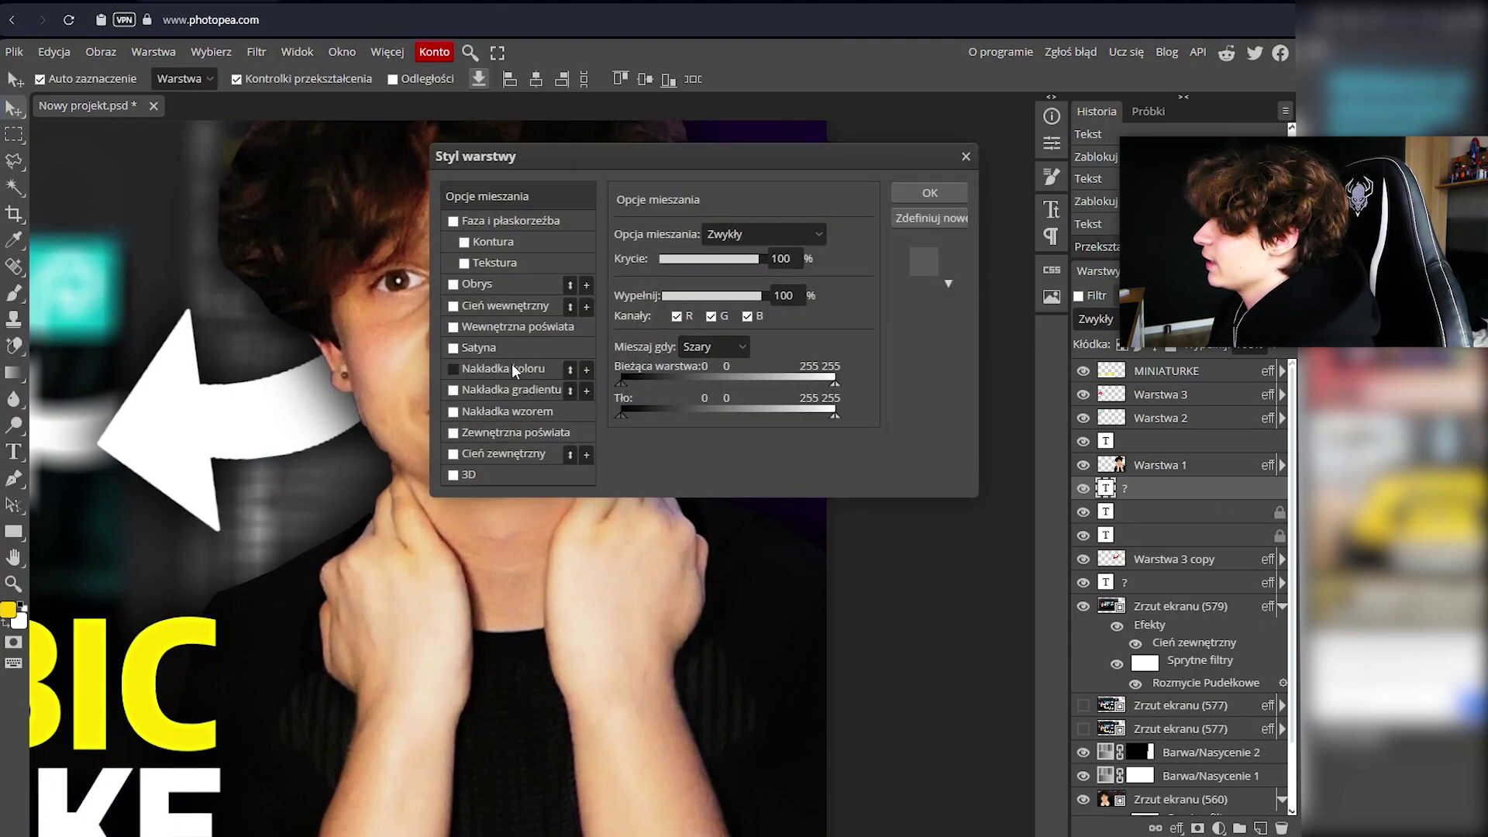
{"action": "left_click", "coordinate": [930, 193]}
Duplicate the small white "?" twice, placing one copy to its upper left and one above it, each slightly rotated.
{"action": "key", "text": "ctrl+j"}
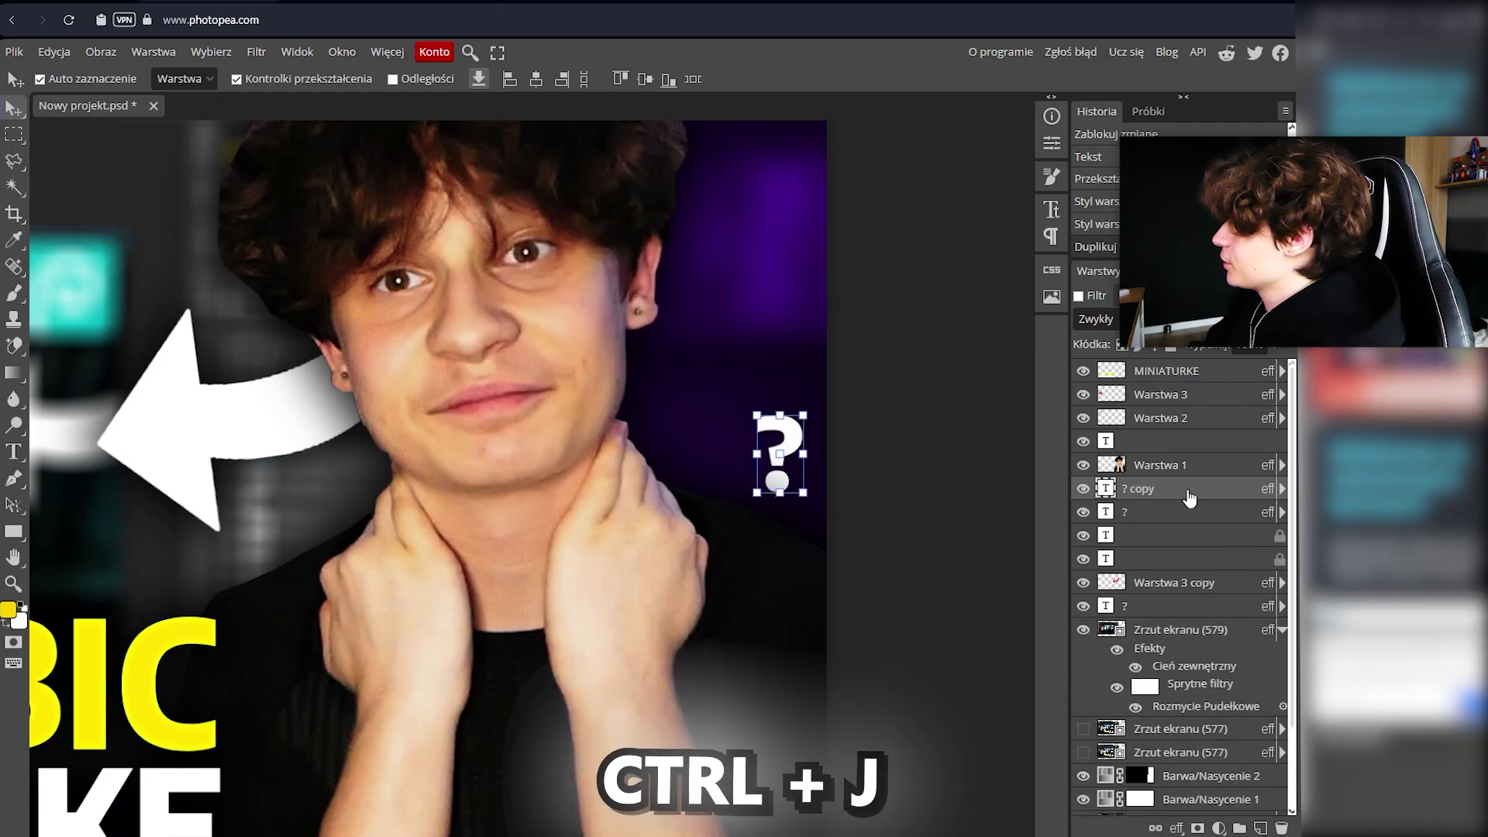
{"action": "left_click_drag", "start_coordinate": [778, 451], "coordinate": [726, 428]}
{"action": "key", "text": "ctrl+z"}
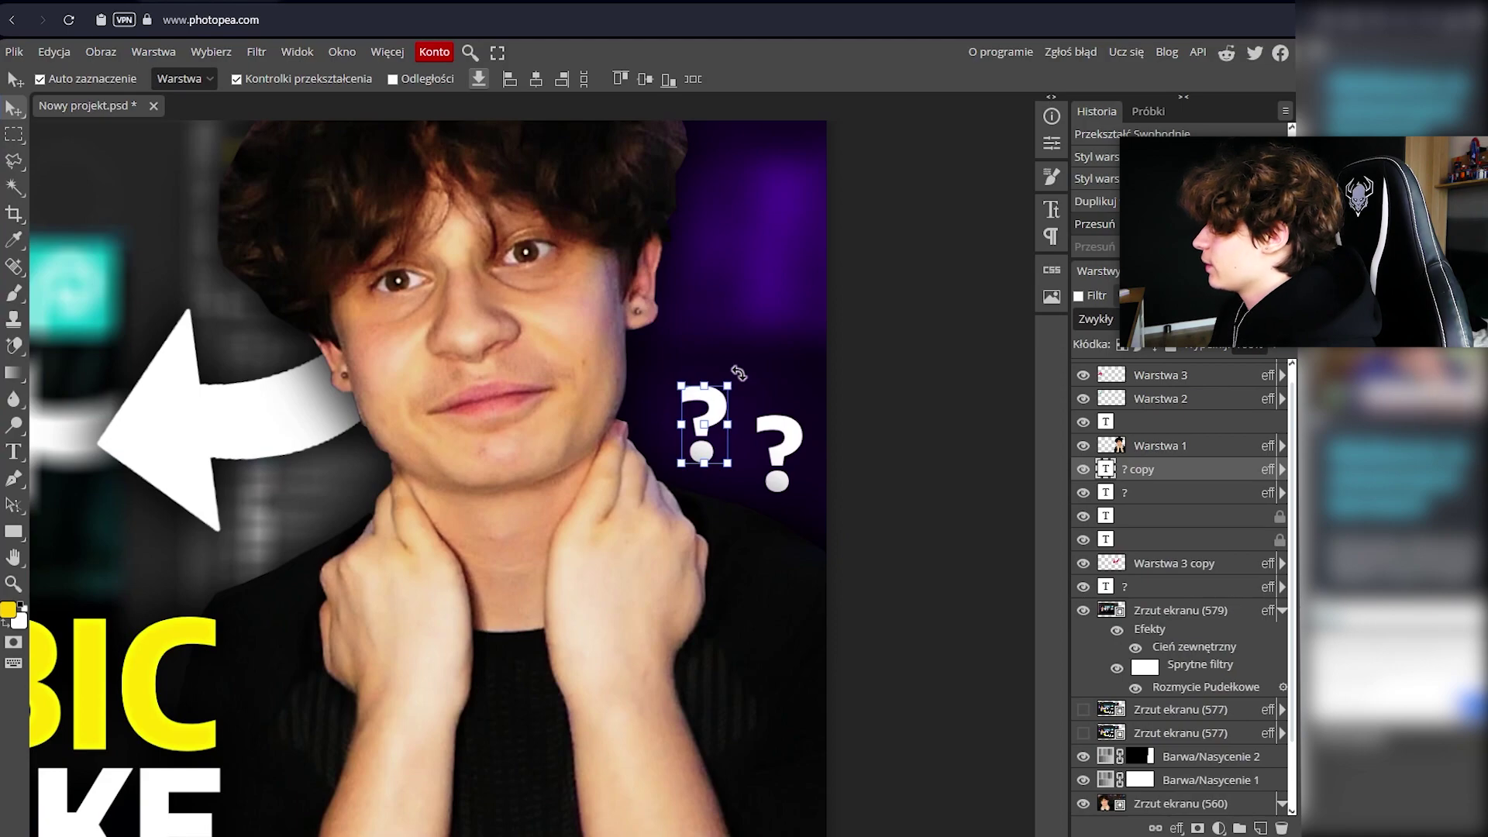
{"action": "left_click_drag", "start_coordinate": [738, 373], "coordinate": [730, 365]}
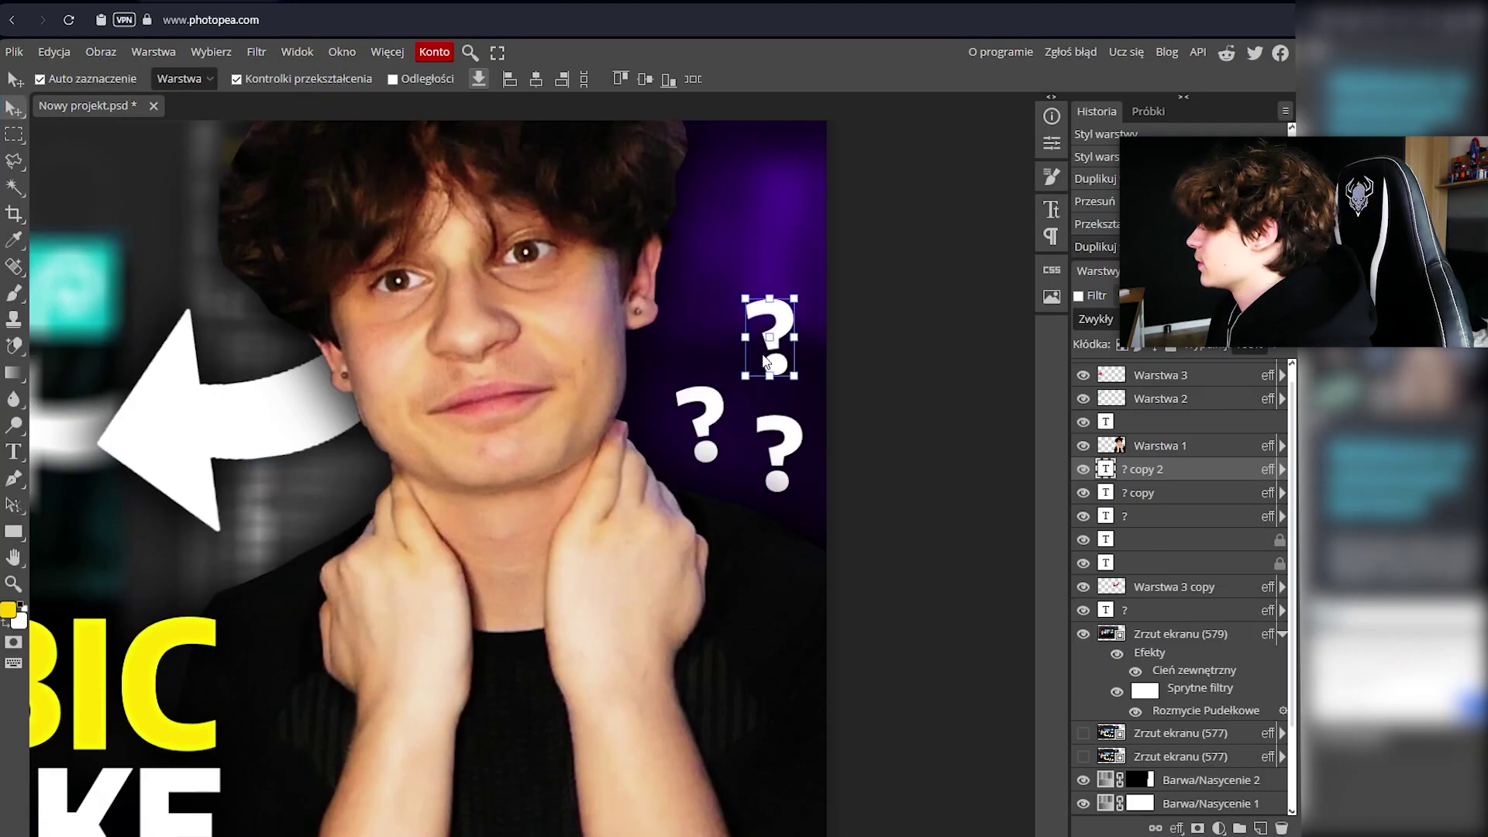
{"action": "left_click_drag", "start_coordinate": [764, 361], "coordinate": [762, 373]}
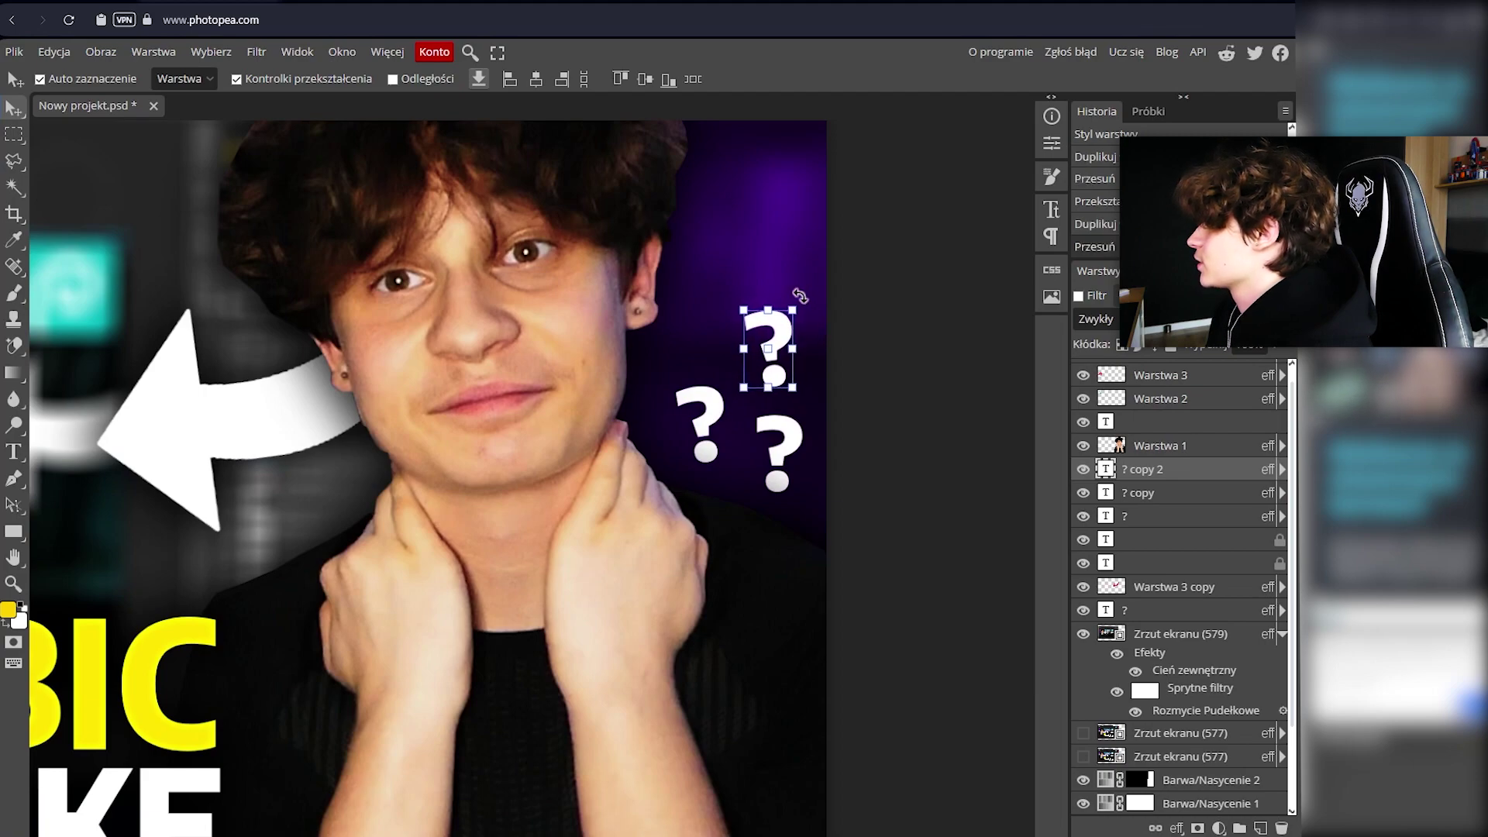
{"action": "left_click_drag", "start_coordinate": [799, 296], "coordinate": [822, 304]}
Continue duplicating the small "?" up to ? copy 10, spreading the copies up the purple area behind the person with varied rotation.
{"action": "key", "text": "ctrl+j"}
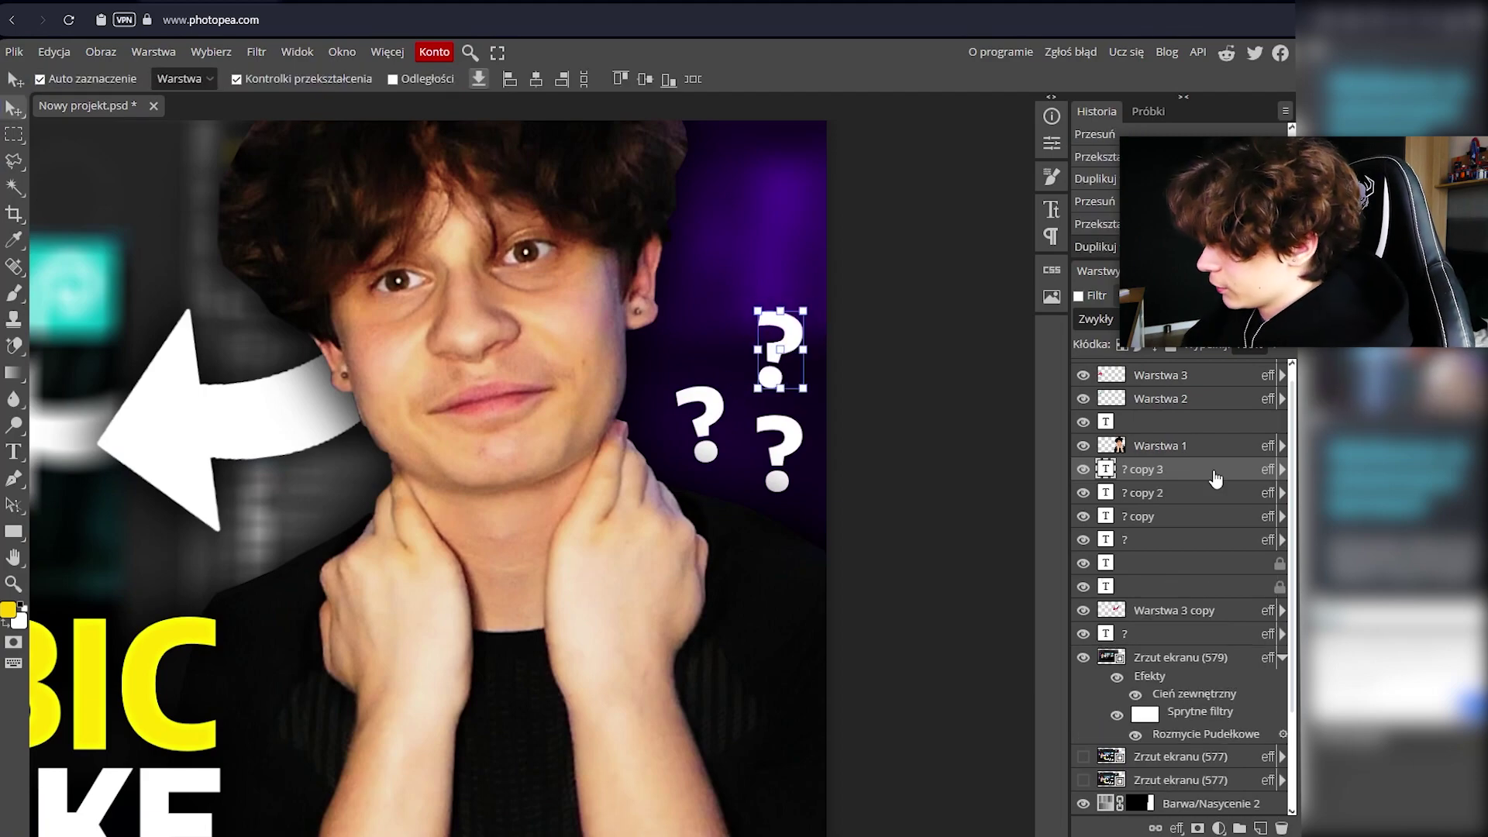
{"action": "left_click_drag", "start_coordinate": [781, 341], "coordinate": [716, 316]}
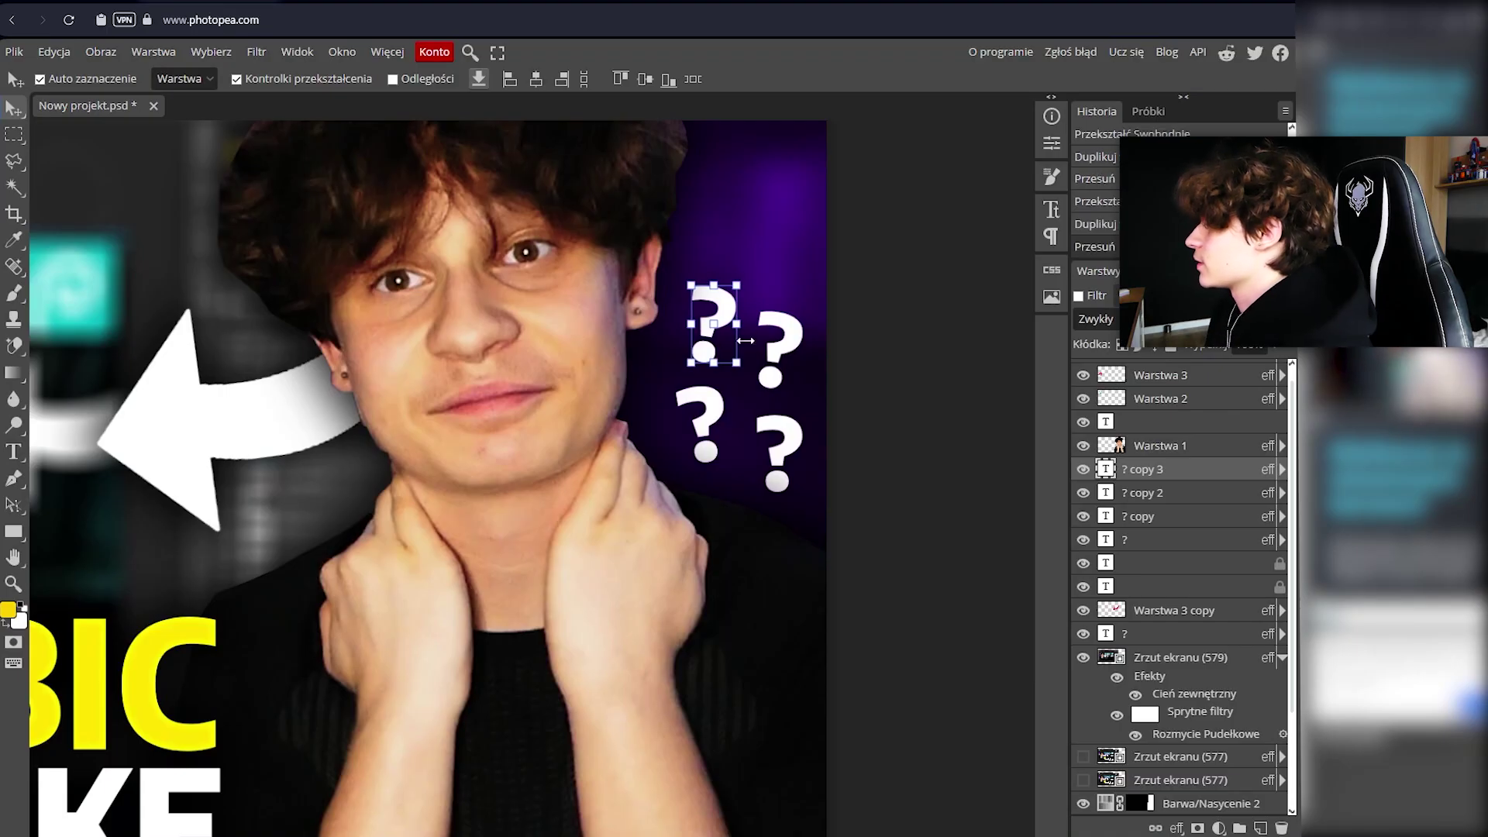
{"action": "scroll", "coordinate": [799, 301], "scroll_direction": "up", "scroll_amount": 4}
{"action": "scroll", "coordinate": [800, 304], "scroll_direction": "down", "scroll_amount": 2}
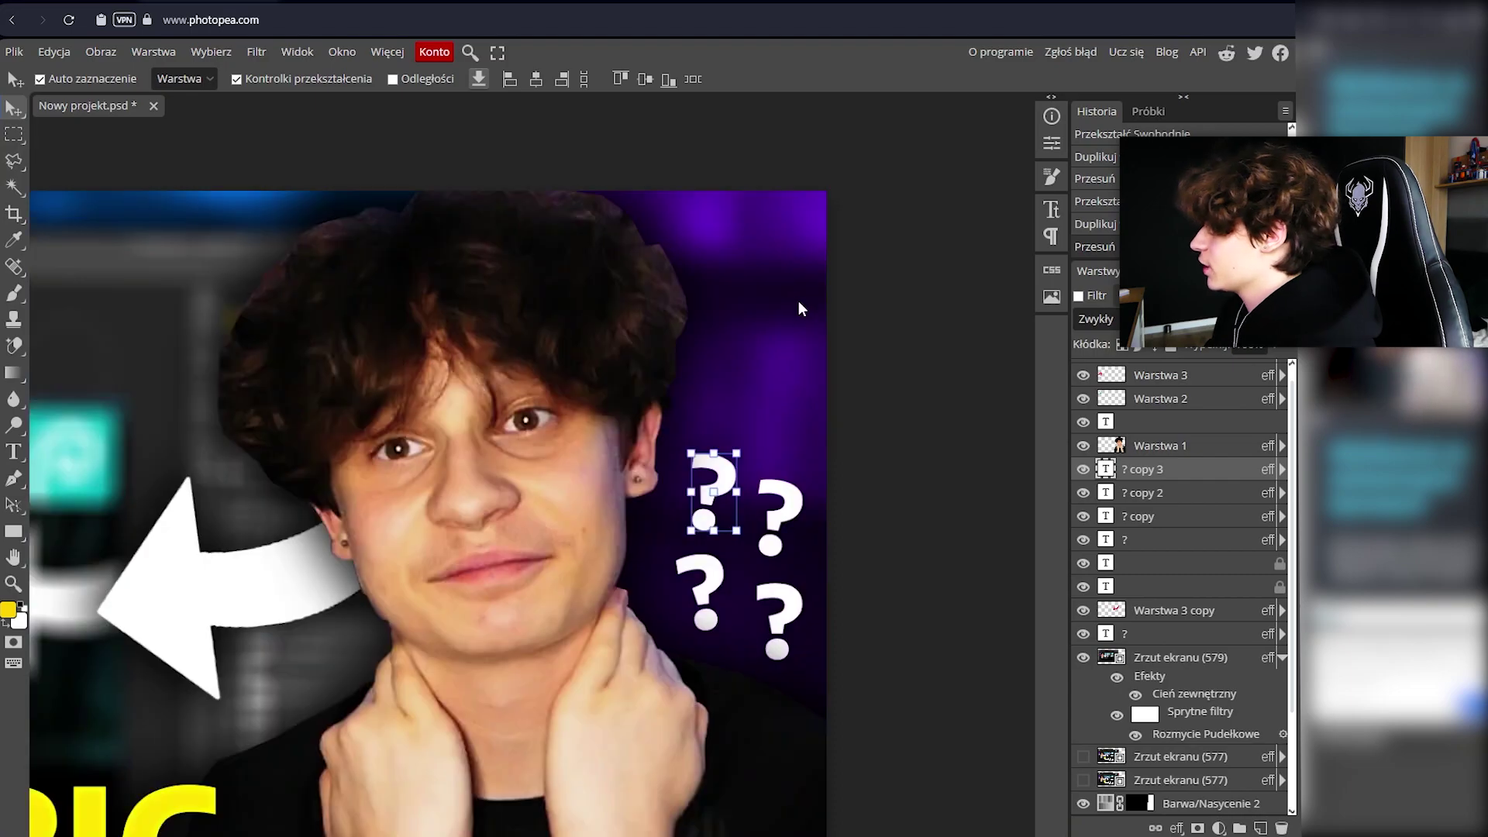
{"action": "key", "text": "ctrl+j"}
{"action": "left_click_drag", "start_coordinate": [724, 504], "coordinate": [811, 378]}
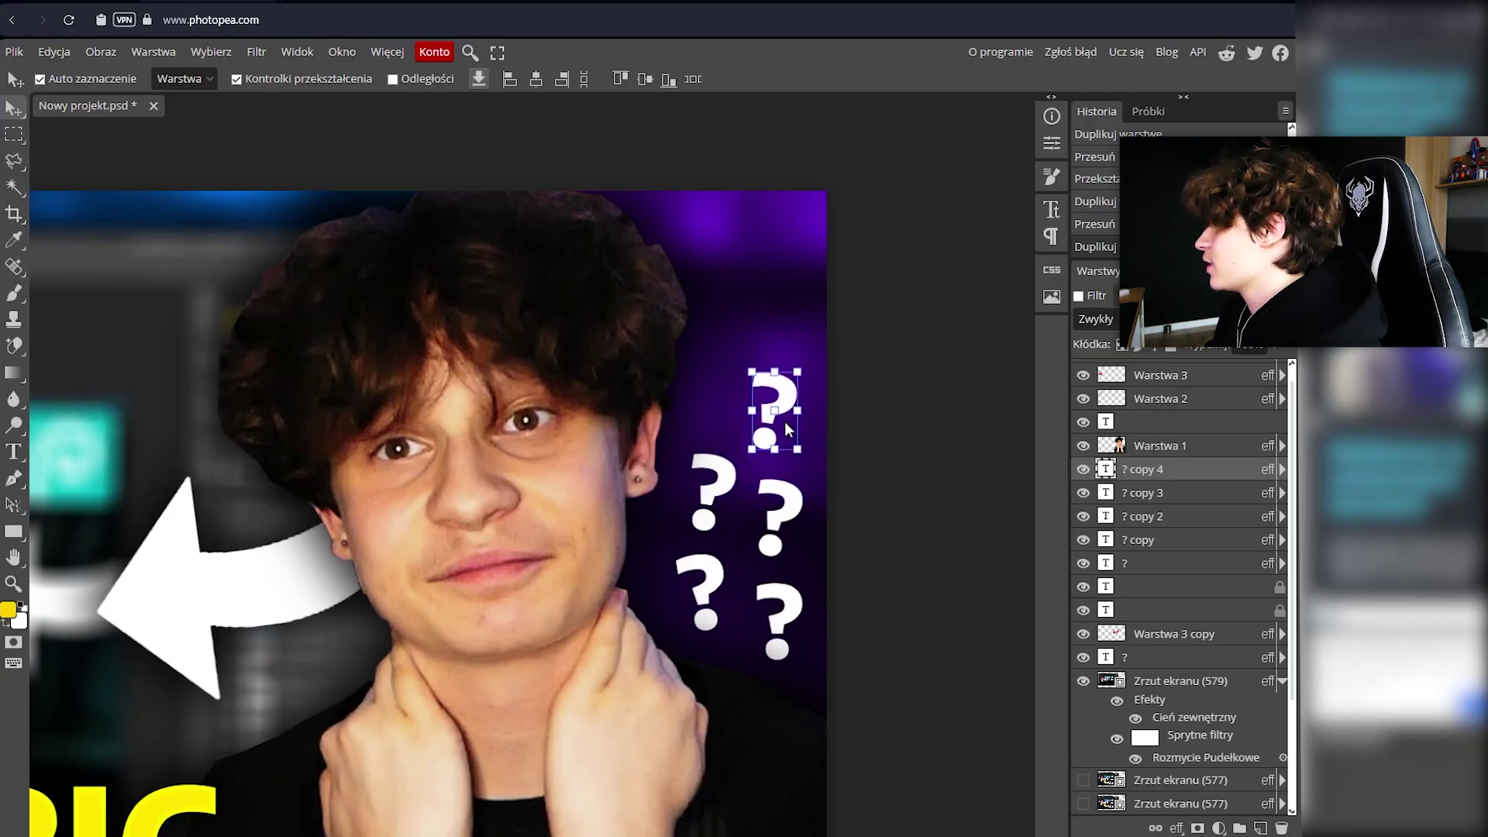
{"action": "key", "text": "ctrl+t"}
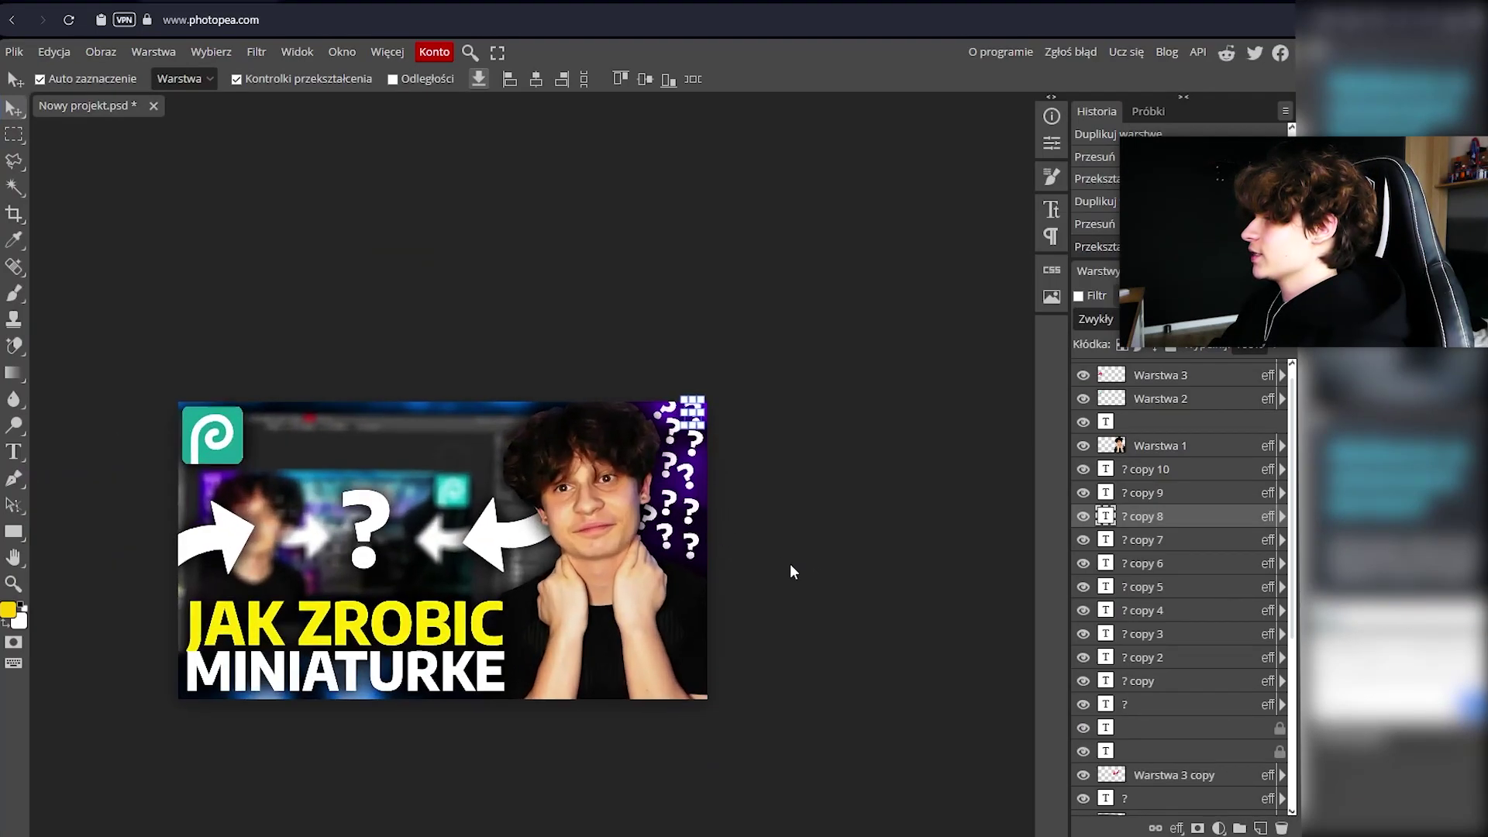
Select all the small question mark layers from ? copy 10 down to the original "?" and merge them into one layer.
{"action": "scroll", "coordinate": [791, 571], "scroll_direction": "up", "scroll_amount": 1}
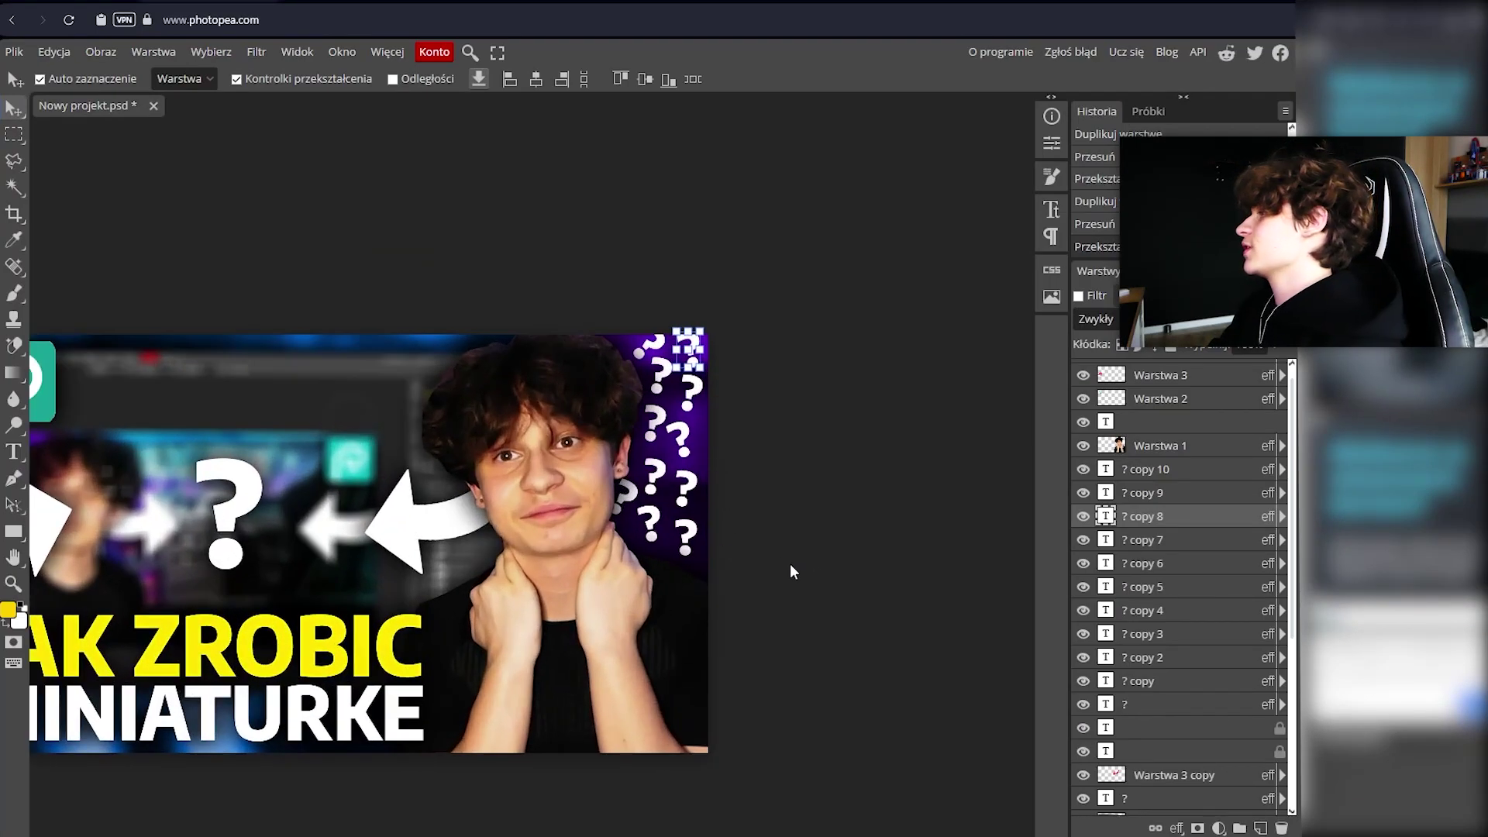
{"action": "left_click", "coordinate": [1191, 474], "text": "ctrl"}
{"action": "left_click", "coordinate": [1175, 493], "text": "ctrl"}
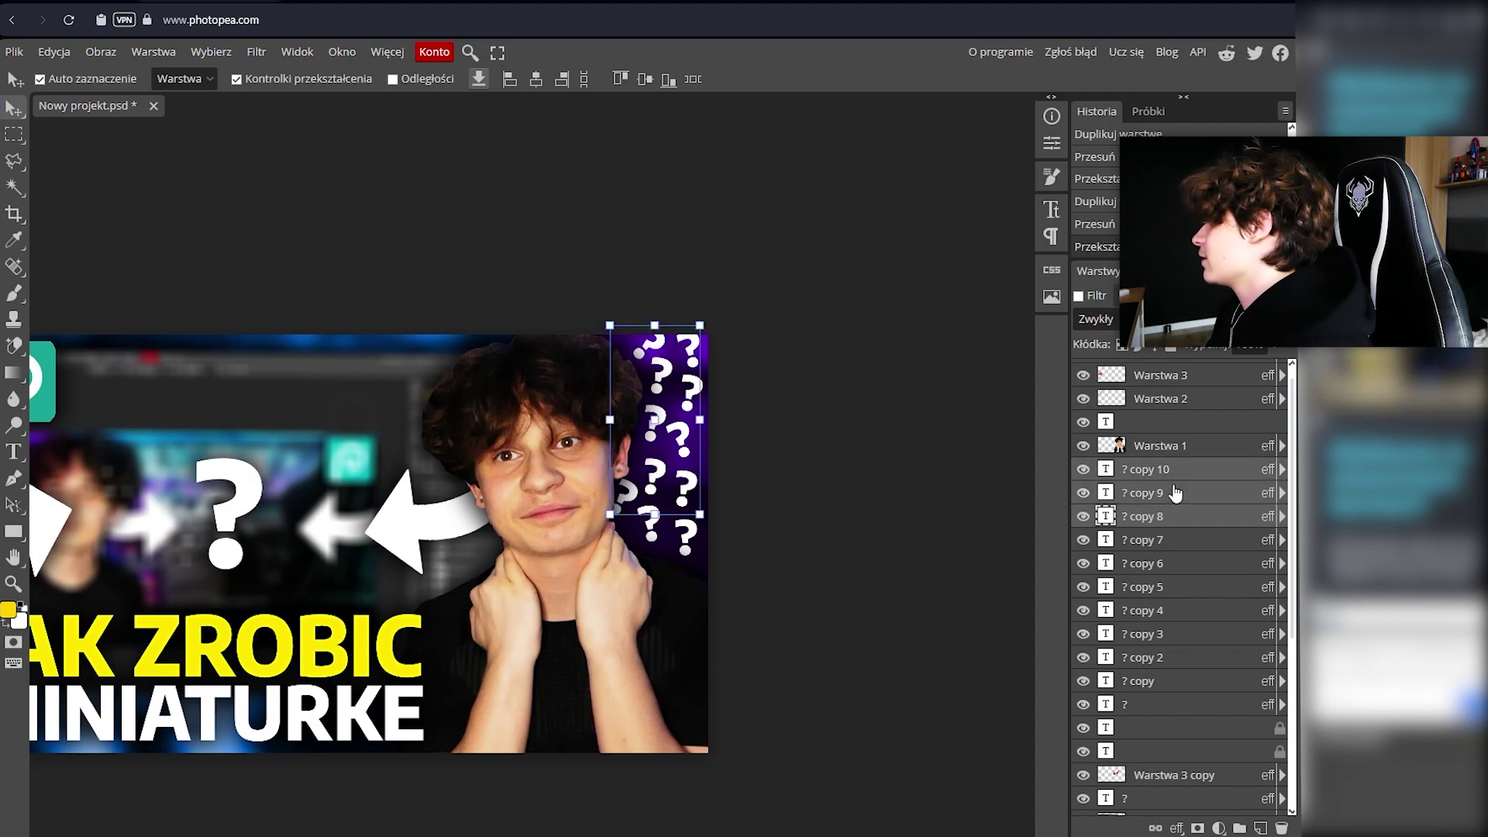
{"action": "left_click", "coordinate": [1147, 544], "text": "ctrl"}
{"action": "left_click", "coordinate": [1162, 566], "text": "ctrl"}
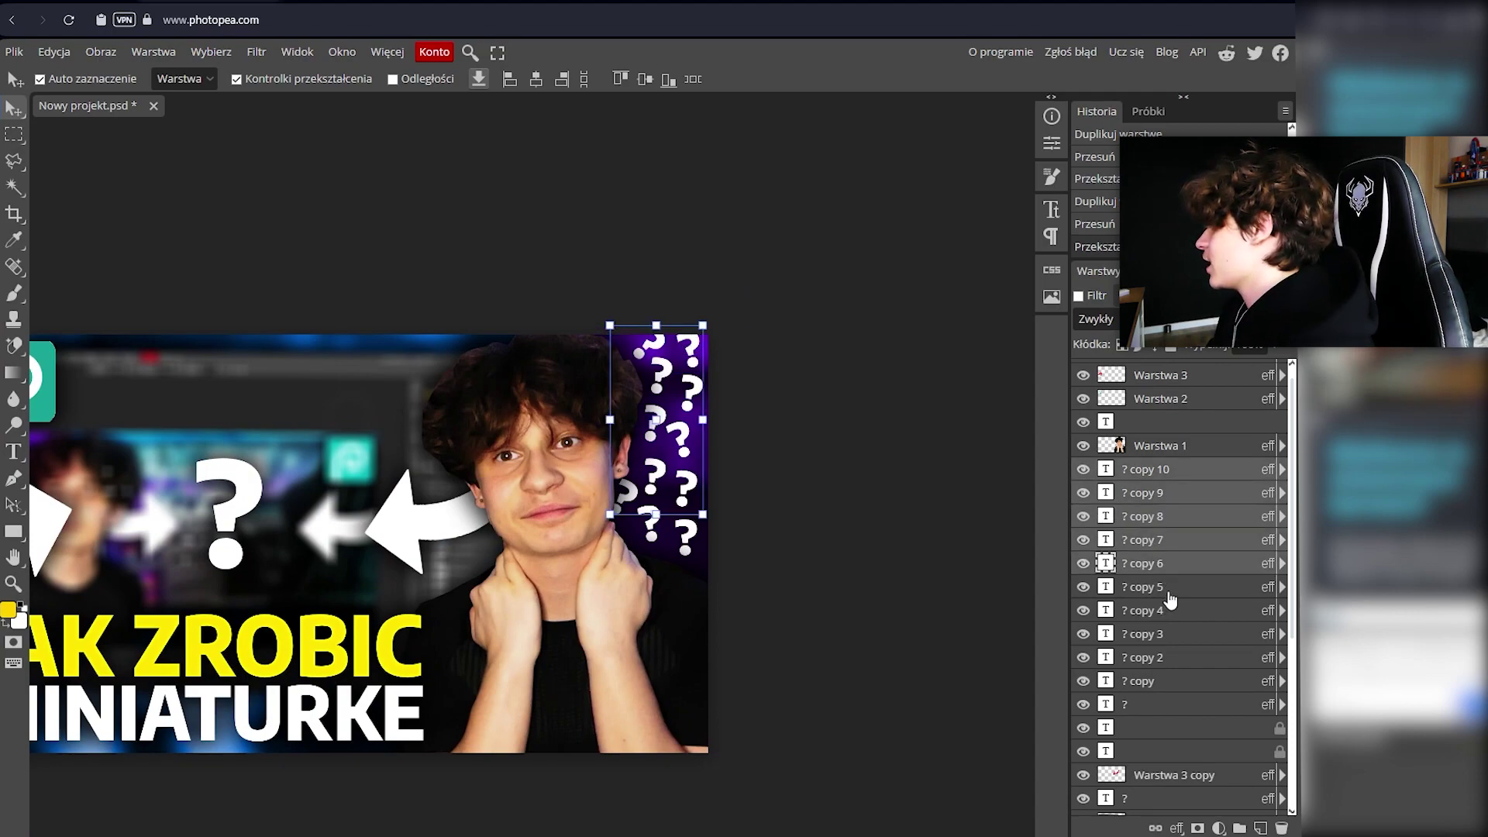
{"action": "left_click", "coordinate": [1167, 591], "text": "ctrl"}
{"action": "left_click", "coordinate": [1163, 611], "text": "ctrl"}
{"action": "left_click", "coordinate": [1154, 634], "text": "ctrl"}
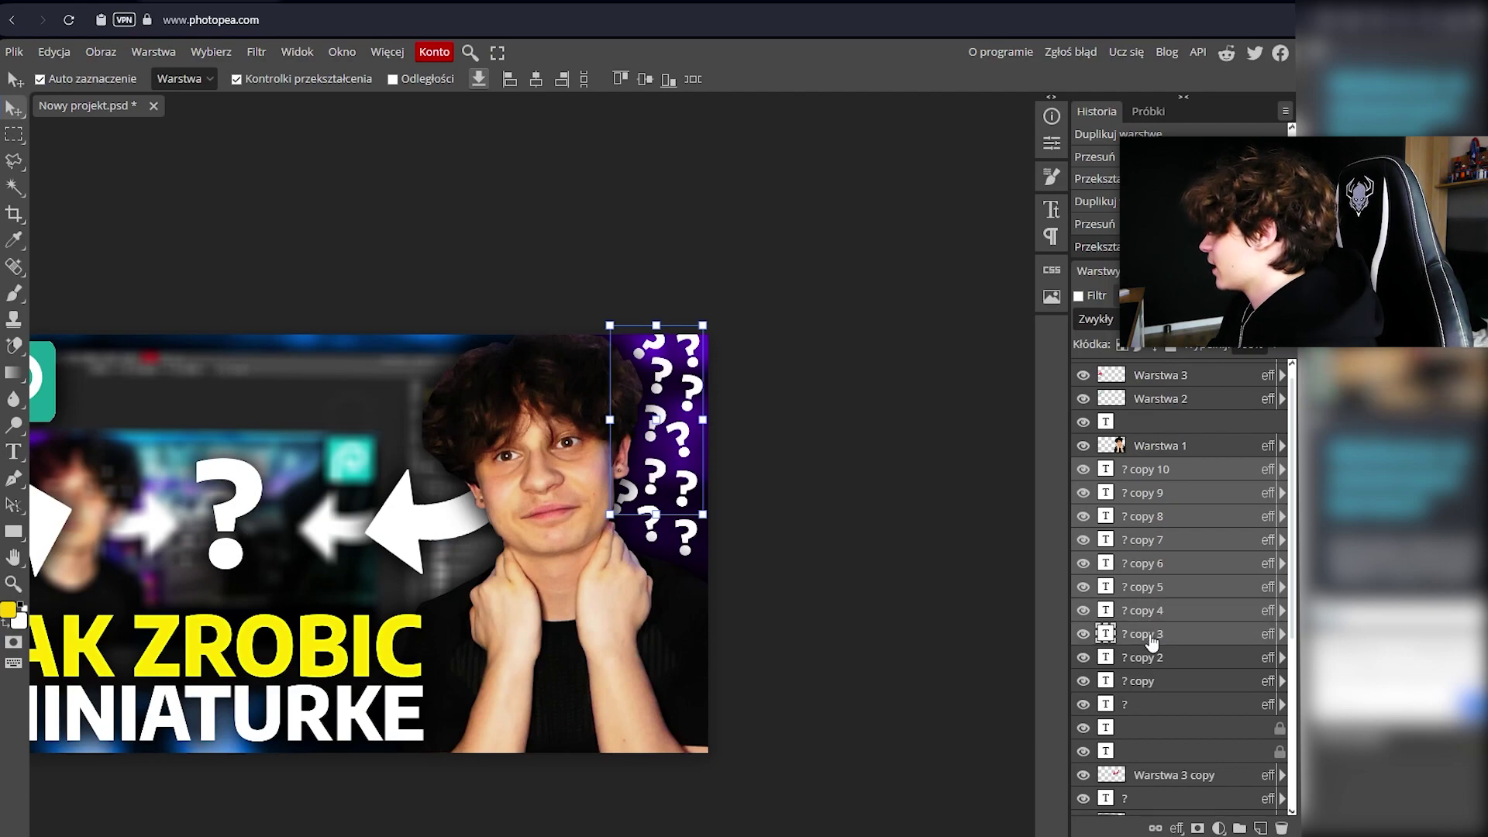
{"action": "left_click", "coordinate": [1160, 658], "text": "ctrl"}
{"action": "left_click", "coordinate": [1155, 682], "text": "ctrl"}
{"action": "left_click", "coordinate": [1143, 701], "text": "ctrl"}
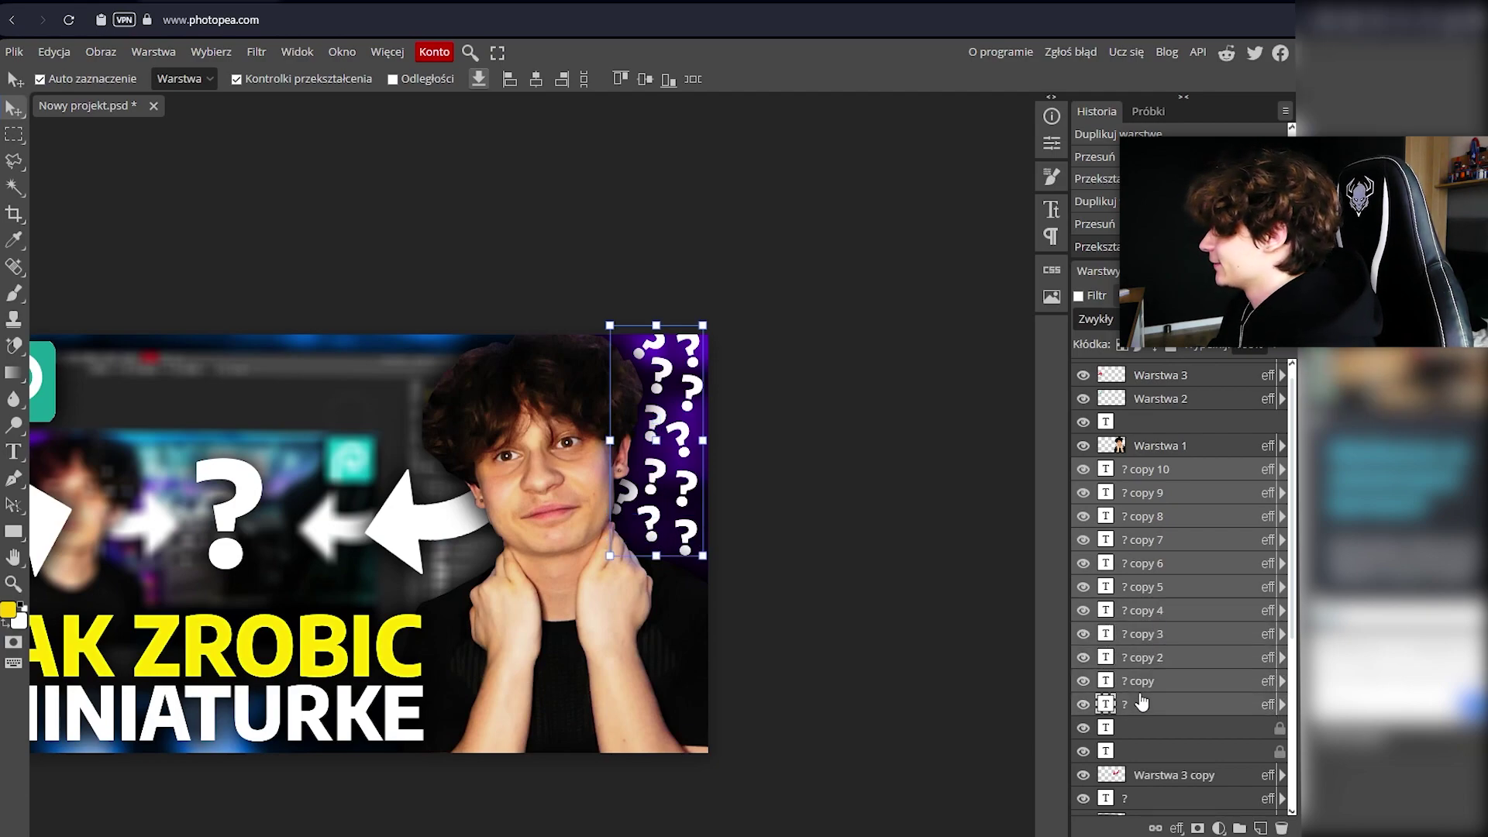
{"action": "key", "text": "ctrl+e"}
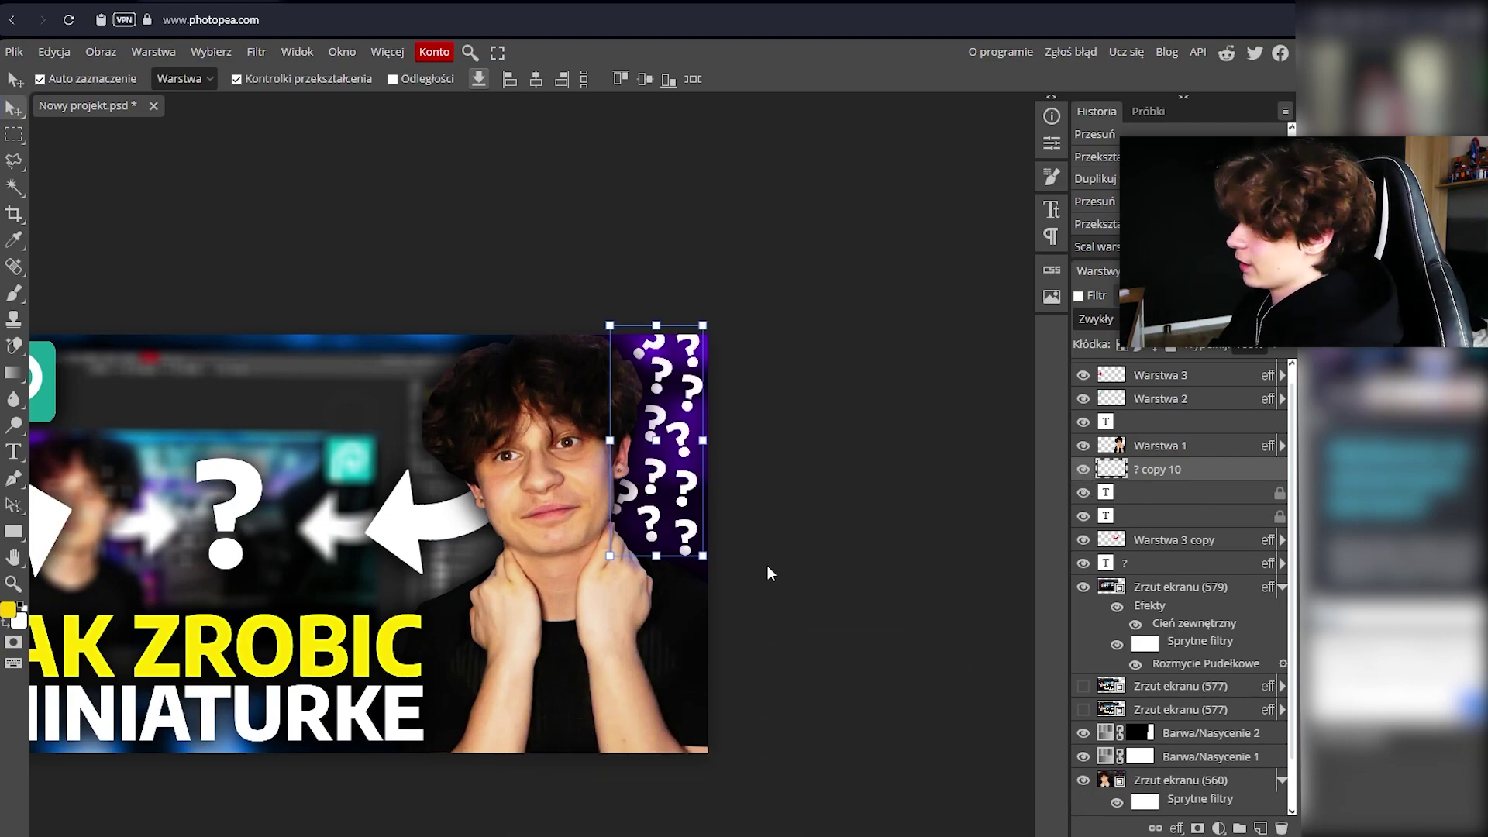
Duplicate the merged question marks layer and apply a 7.2 px Gaussian blur to the lower one, ? copy 10.
{"action": "key", "text": "ctrl+j"}
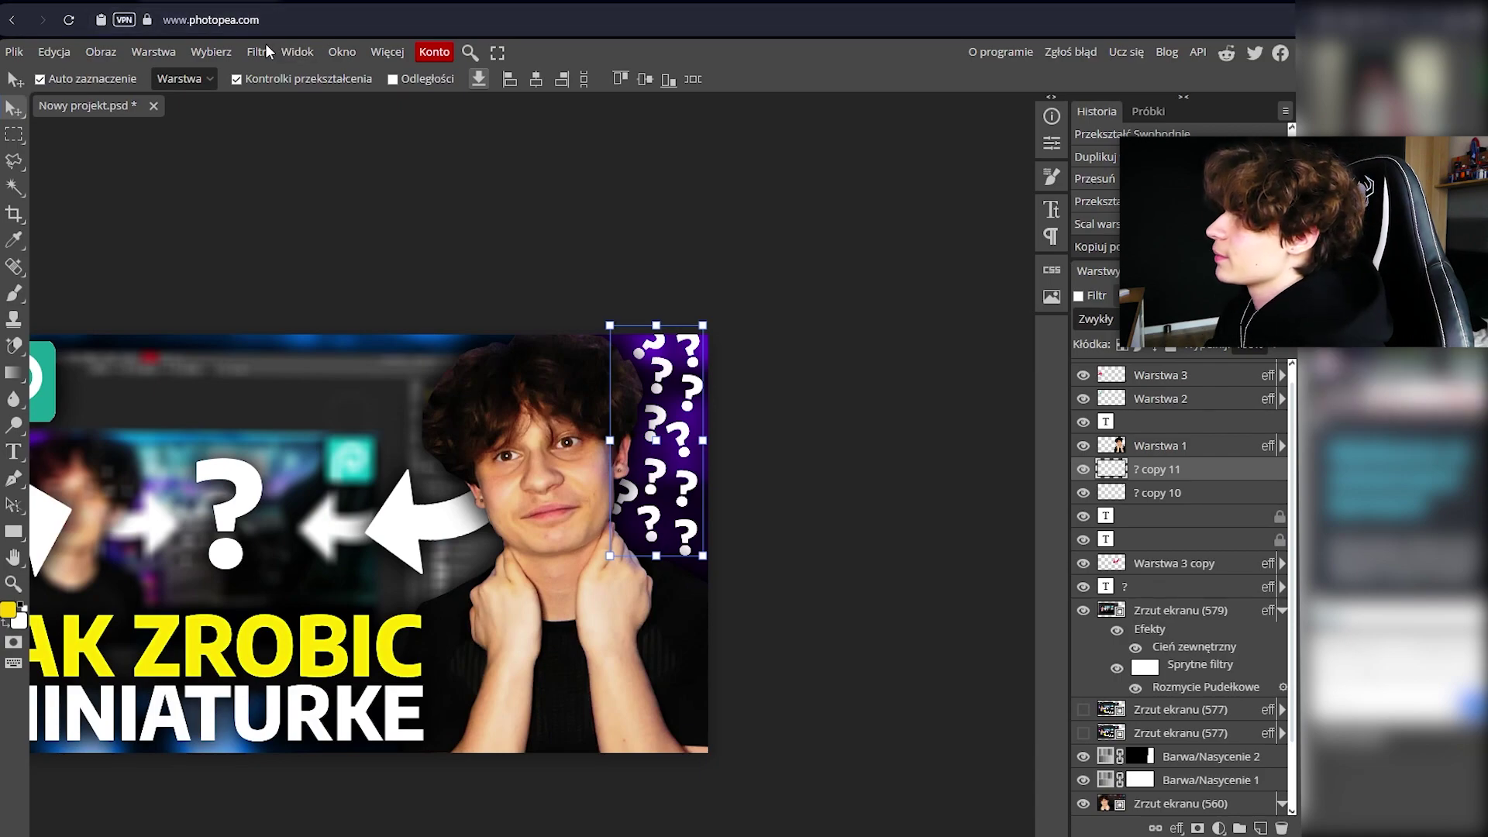
{"action": "left_click", "coordinate": [1217, 488]}
{"action": "left_click", "coordinate": [255, 53]}
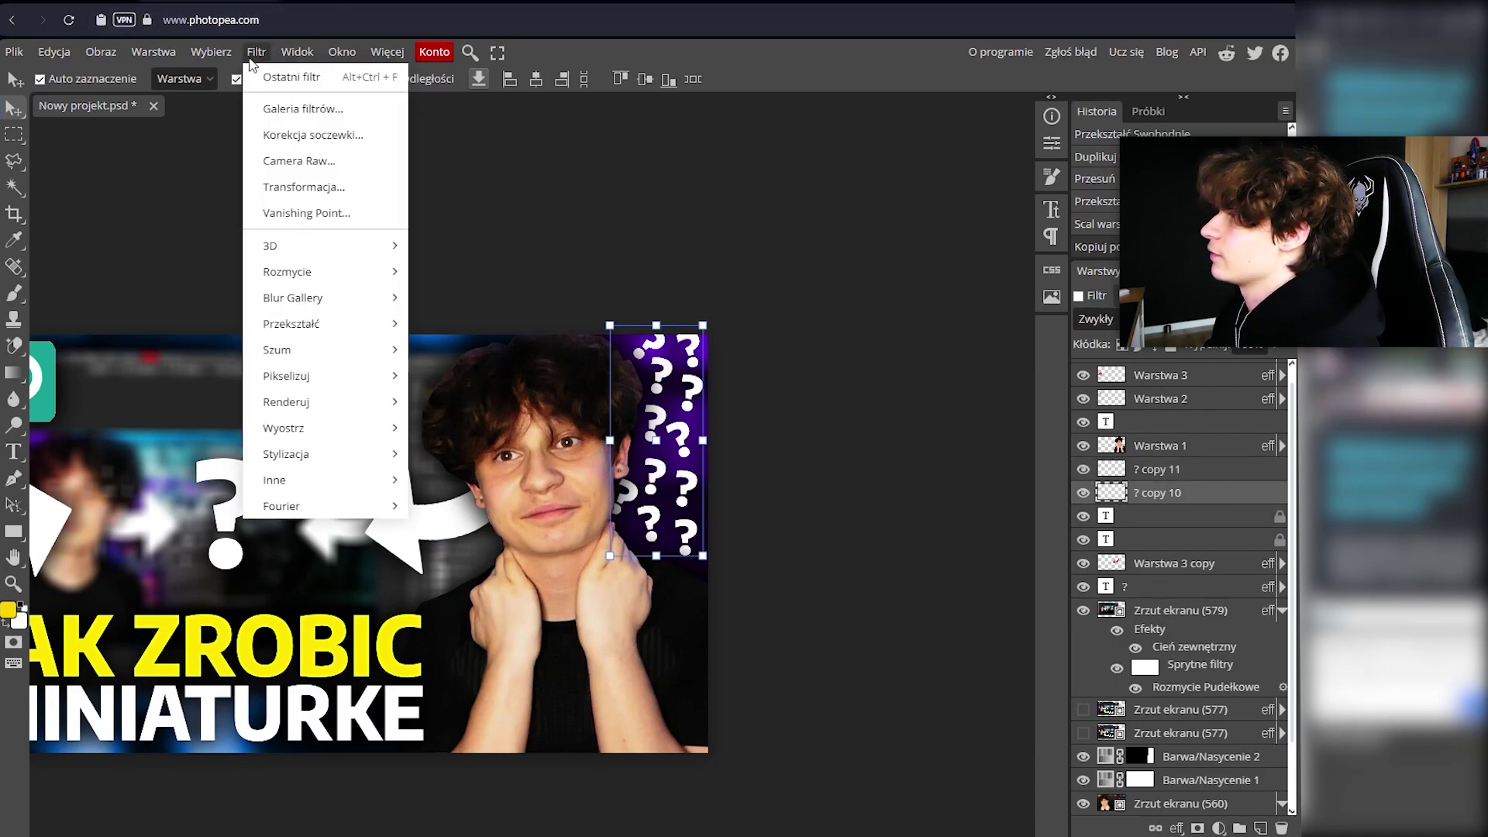
{"action": "mouse_move", "coordinate": [310, 272]}
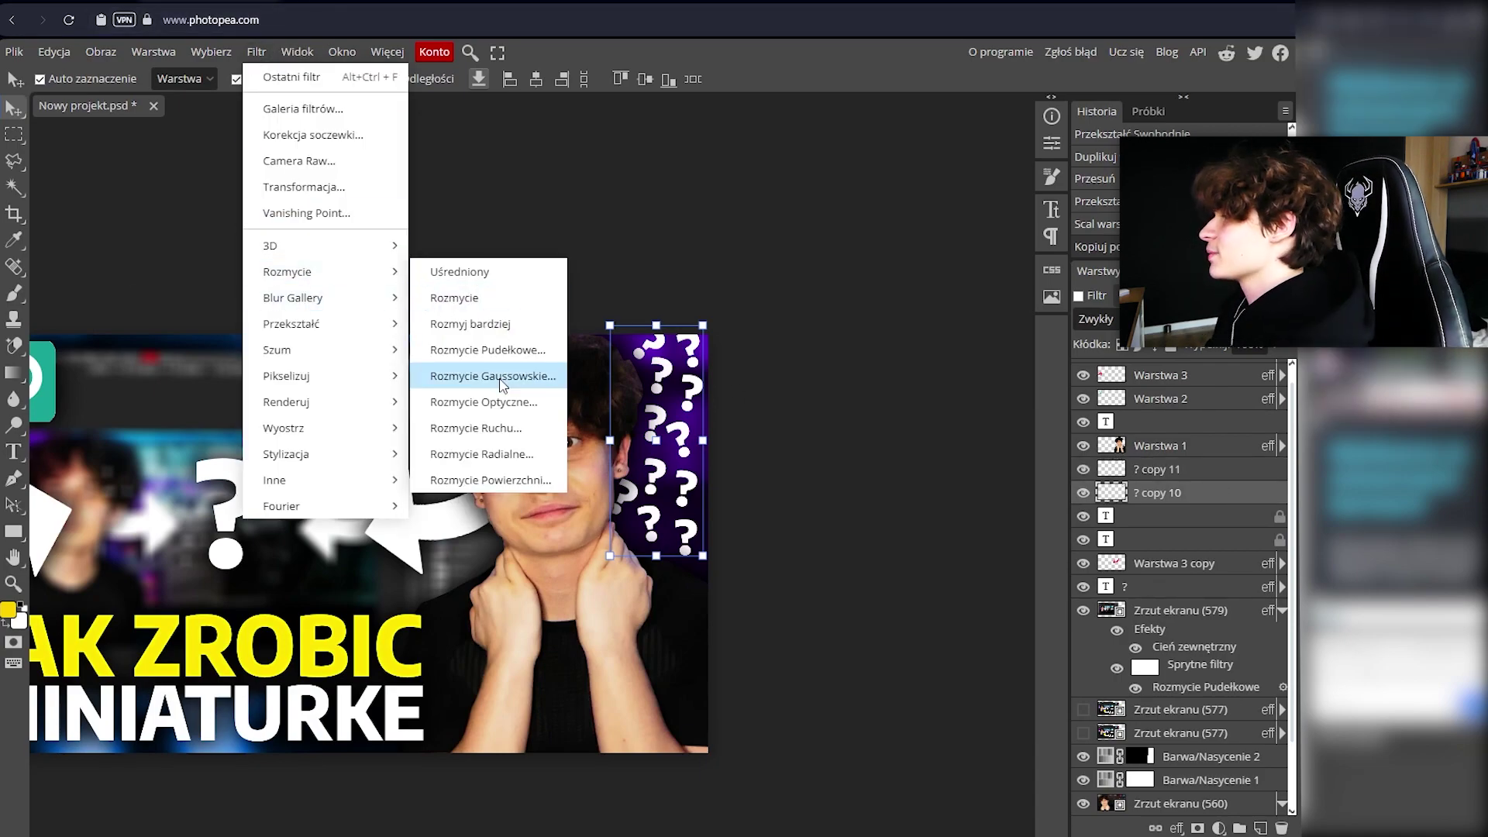
{"action": "left_click", "coordinate": [499, 378]}
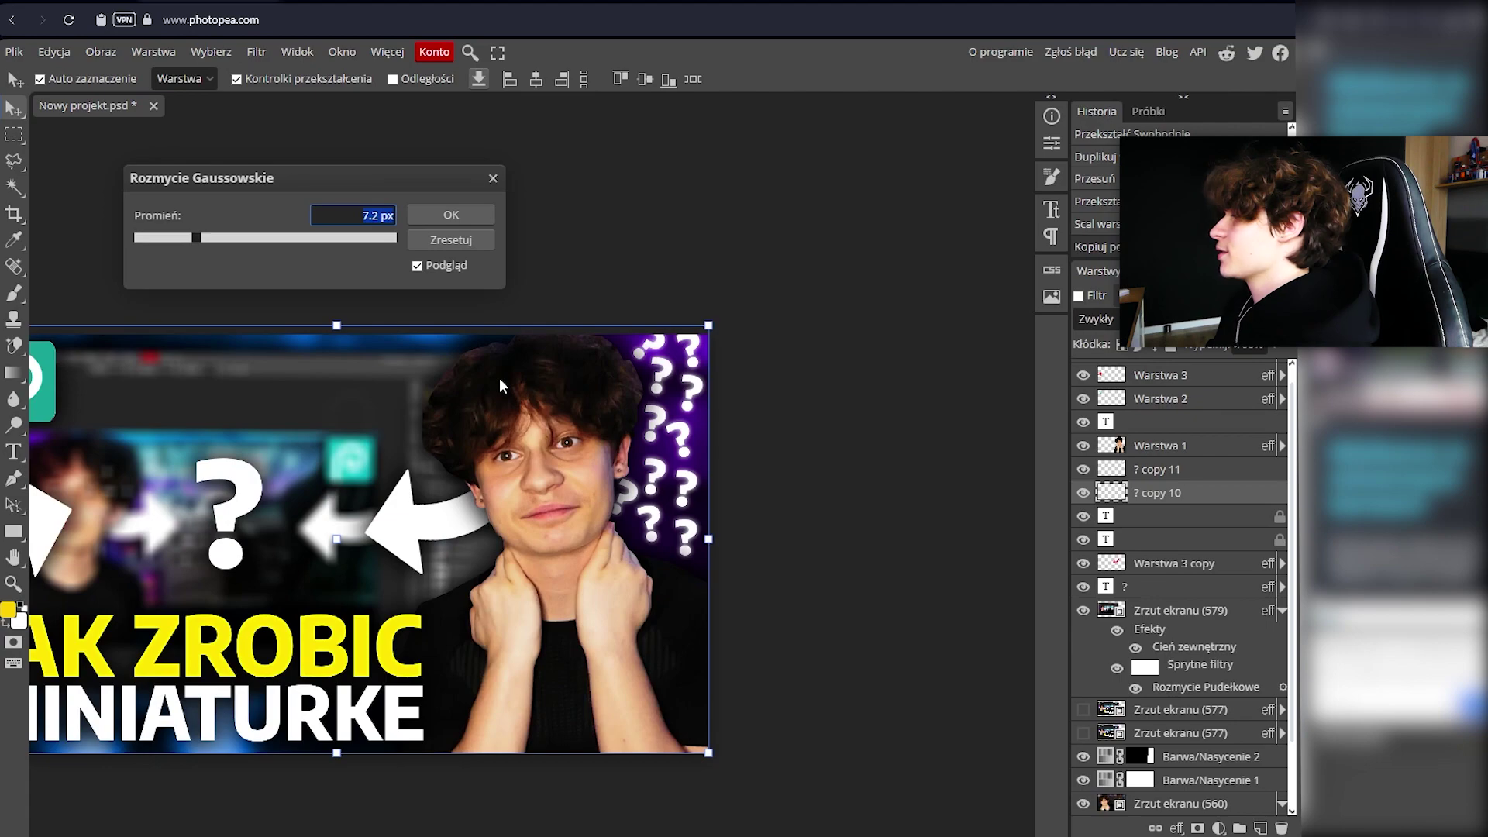
{"action": "left_click", "coordinate": [465, 215]}
Set the opacity of the sharp question marks layer ? copy 11 to 64%.
{"action": "left_click", "coordinate": [1155, 469]}
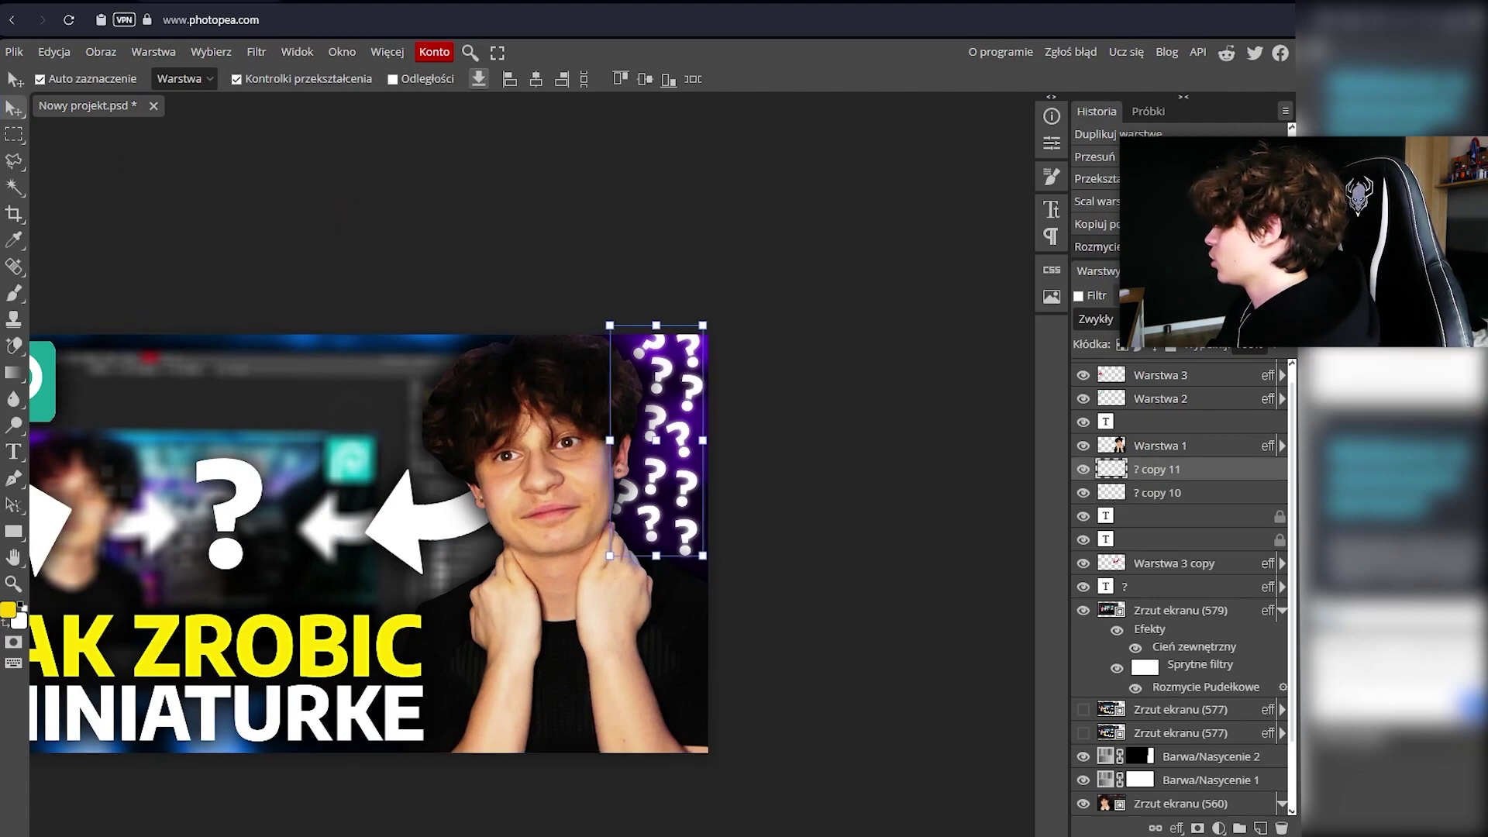
{"action": "left_click", "coordinate": [1254, 345]}
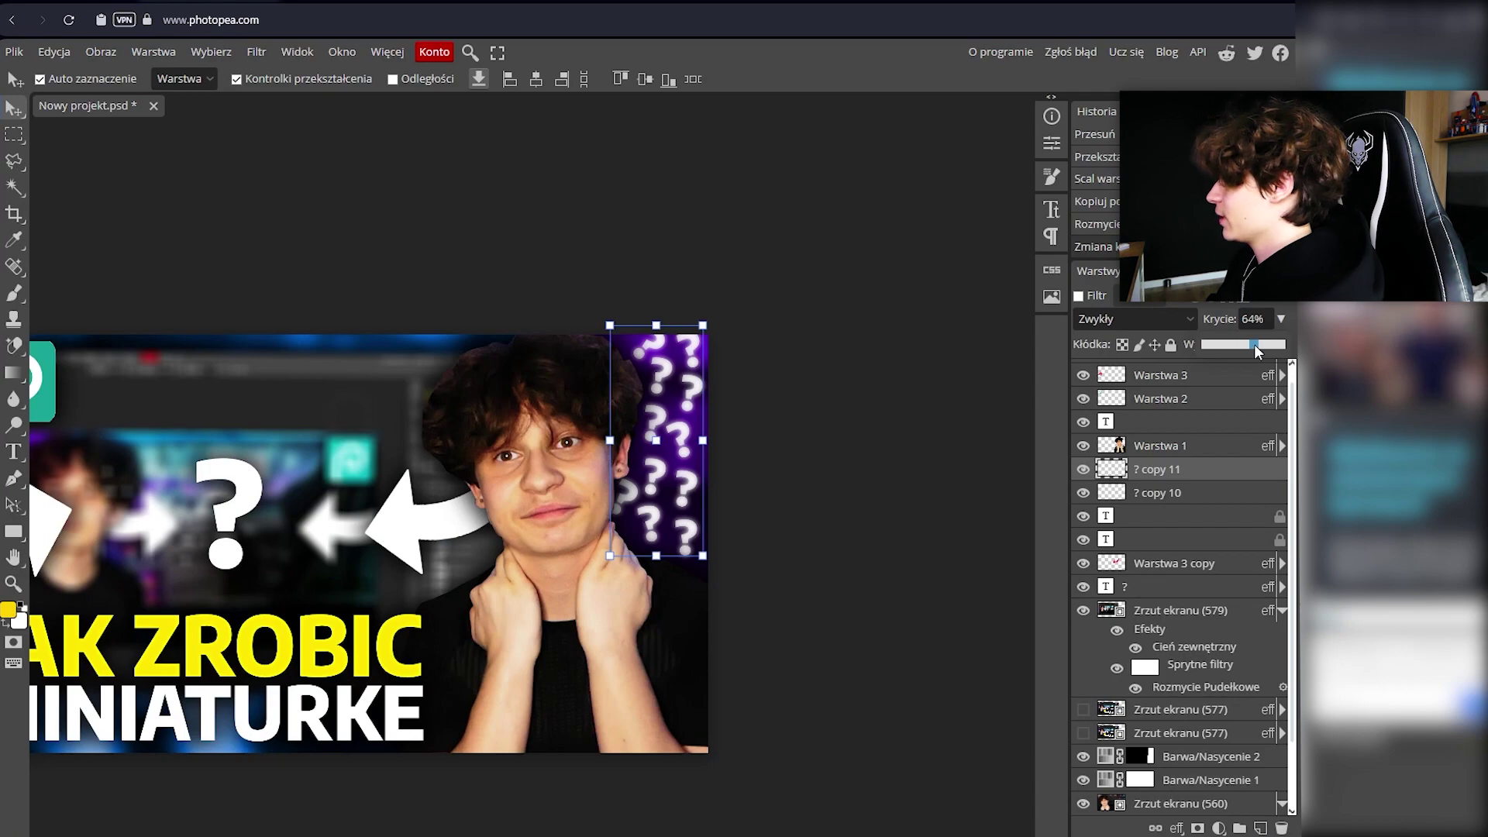
Examine how the glowing question marks behind the person look within the whole thumbnail.
{"action": "left_click", "coordinate": [1154, 493]}
{"action": "scroll", "coordinate": [589, 481], "scroll_direction": "down", "scroll_amount": 4}
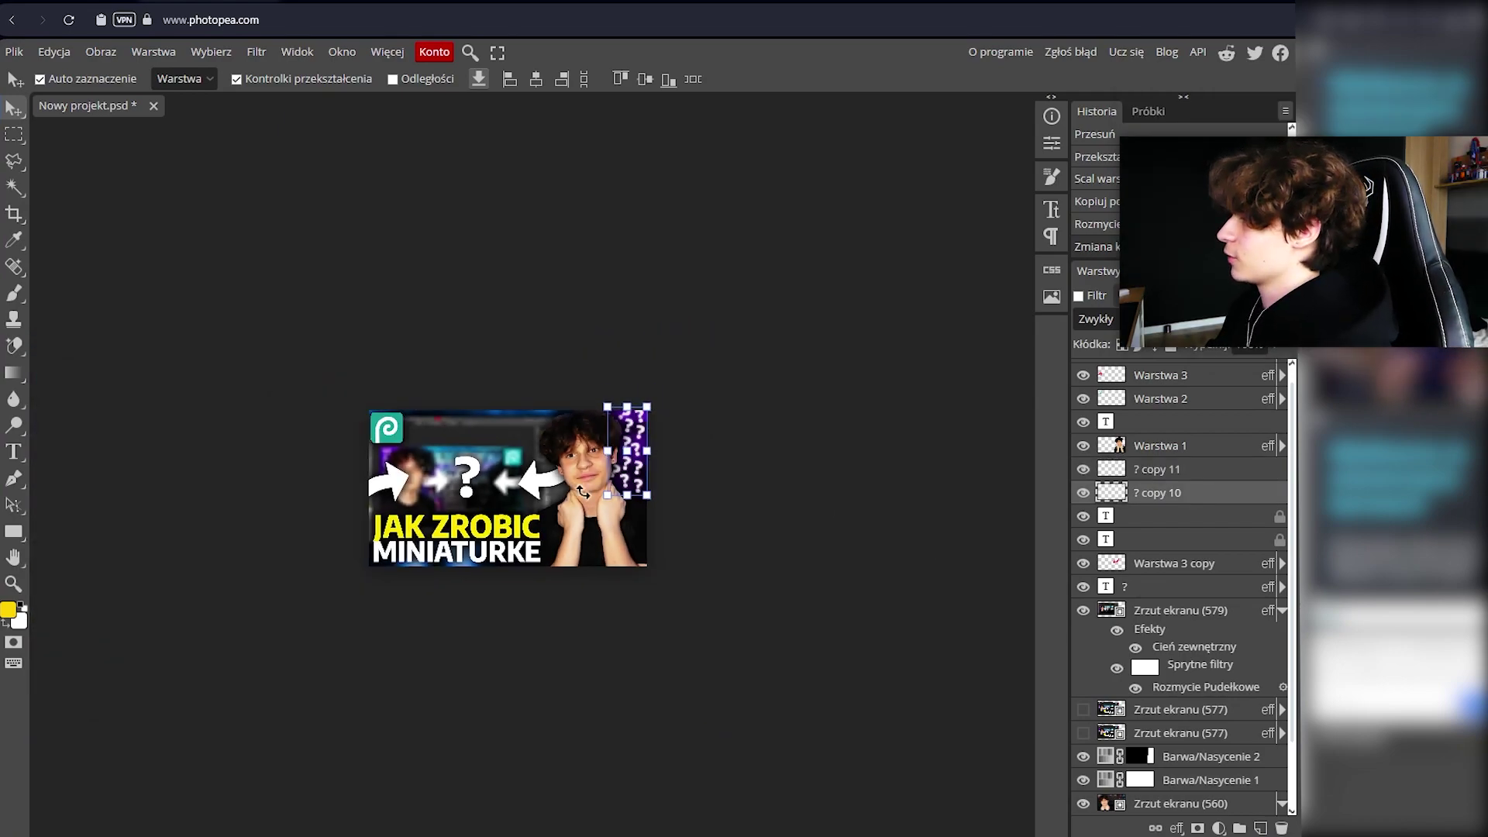
{"action": "scroll", "coordinate": [583, 477], "scroll_direction": "up", "scroll_amount": 2}
{"action": "scroll", "coordinate": [583, 471], "scroll_direction": "up", "scroll_amount": 1}
{"action": "scroll", "coordinate": [750, 433], "scroll_direction": "up", "scroll_amount": 1}
{"action": "scroll", "coordinate": [466, 453], "scroll_direction": "down", "scroll_amount": 1}
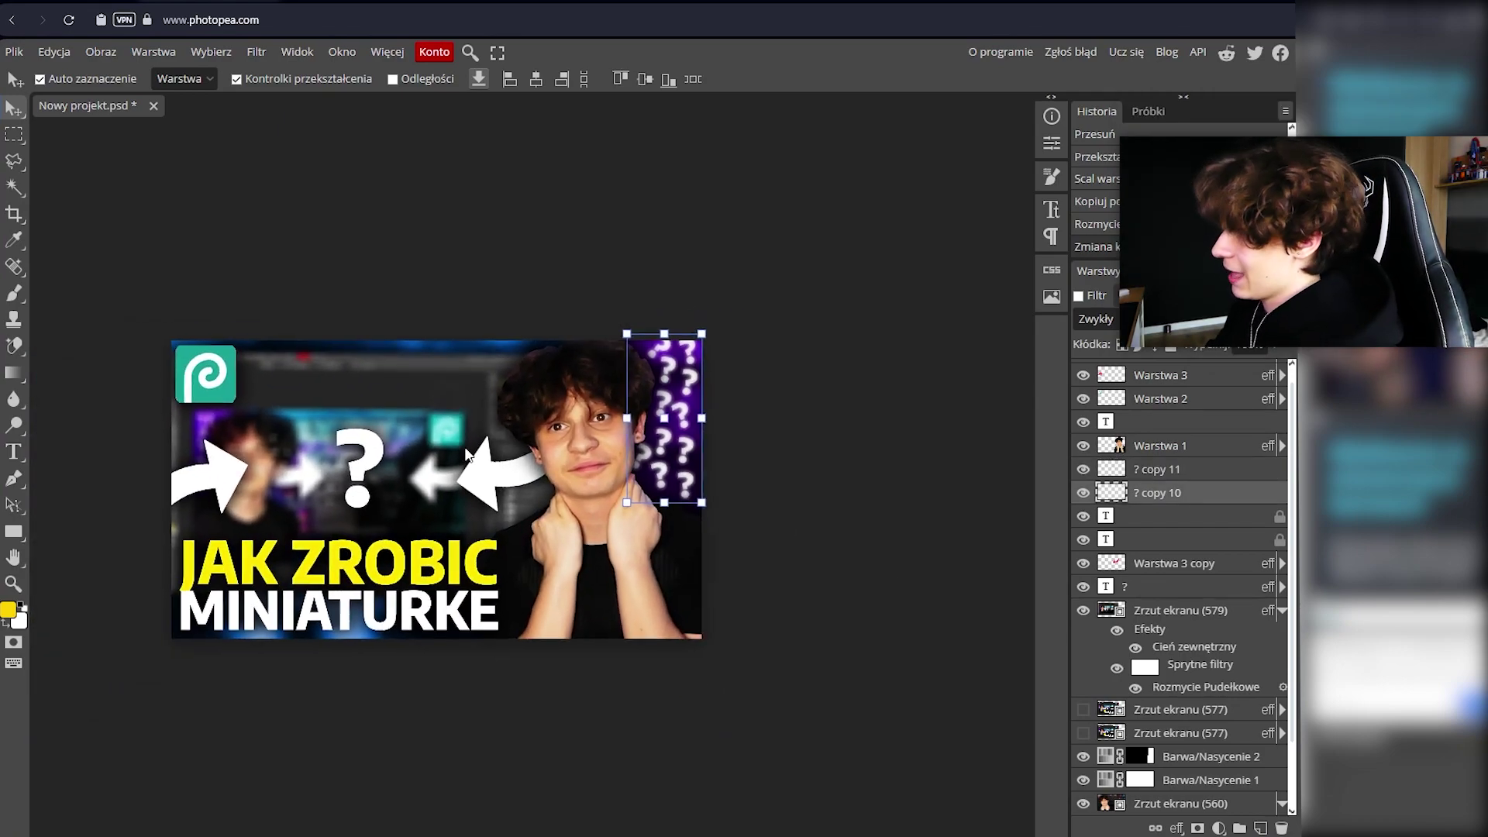
{"action": "scroll", "coordinate": [465, 453], "scroll_direction": "up", "scroll_amount": 1}
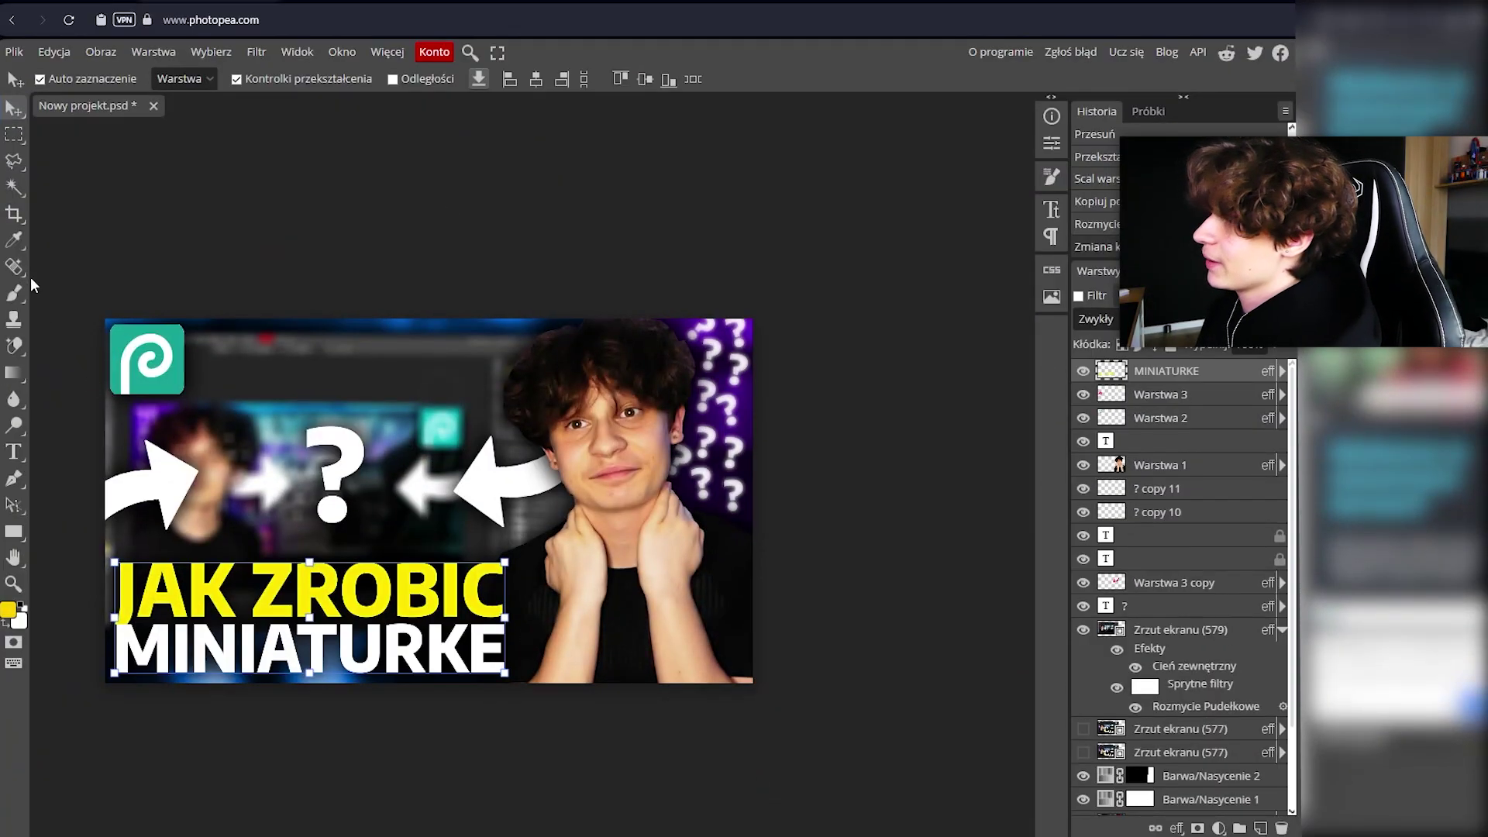
Add a new layer above the MINIATURKE text and set the brush to 1000 px with 0% hardness.
{"action": "left_click", "coordinate": [1261, 828]}
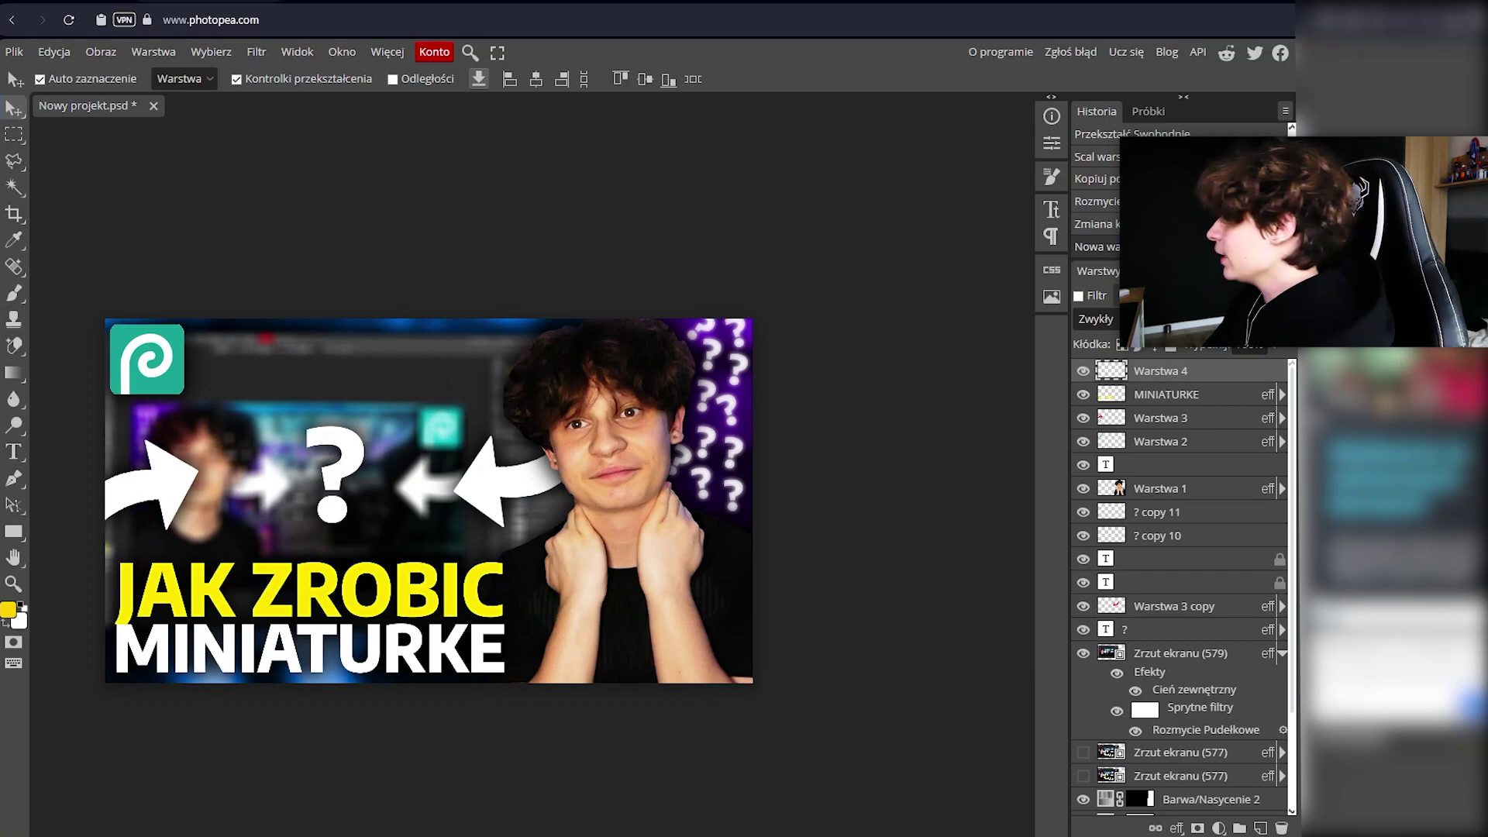
{"action": "left_click", "coordinate": [14, 293]}
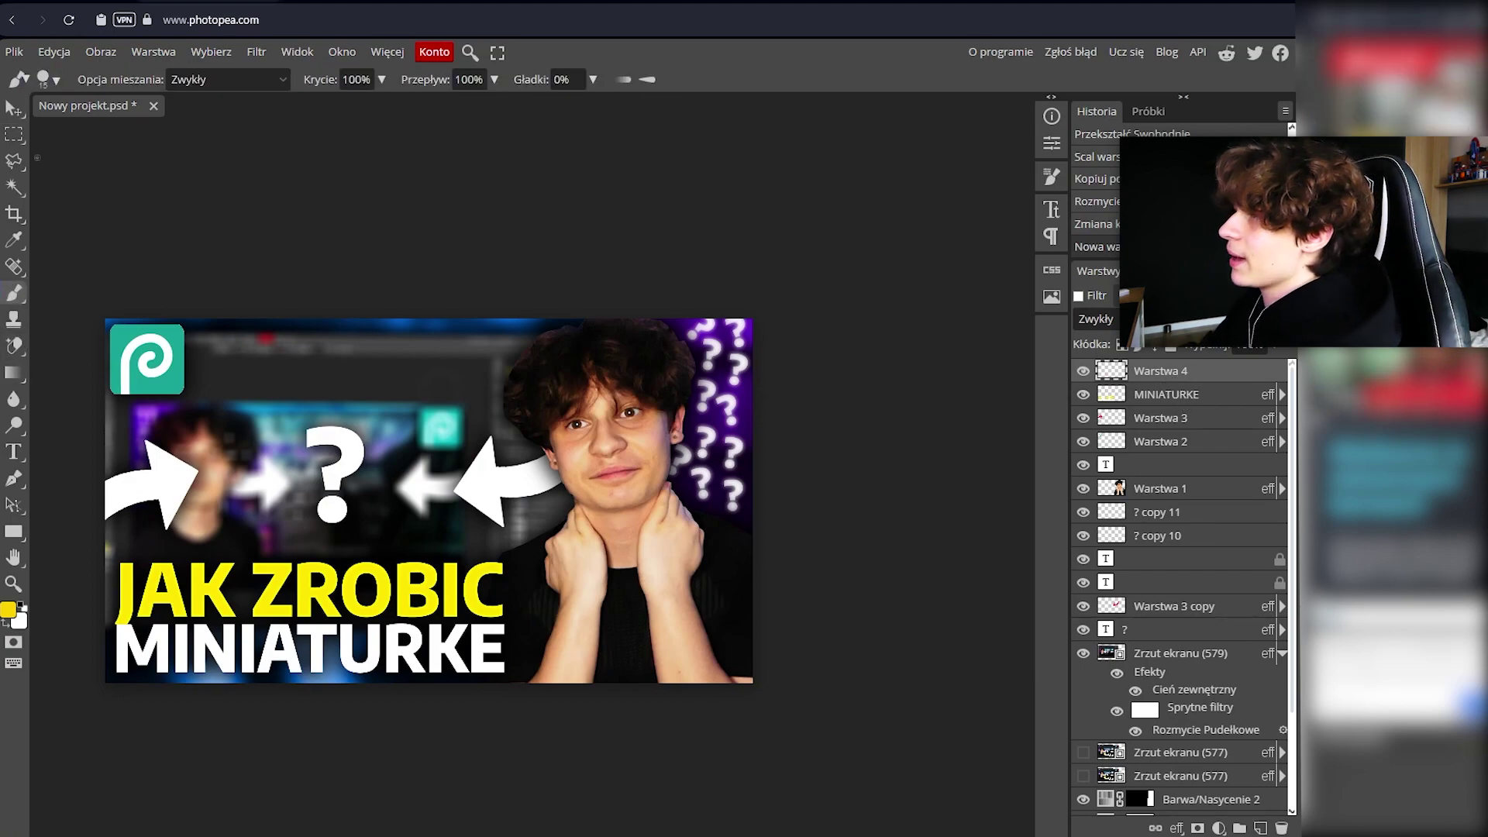
{"action": "left_click", "coordinate": [57, 80]}
{"action": "mouse_move", "coordinate": [140, 166]}
{"action": "left_mouse_down"}
{"action": "mouse_move", "coordinate": [108, 165]}
{"action": "mouse_move", "coordinate": [270, 132]}
{"action": "left_mouse_up"}
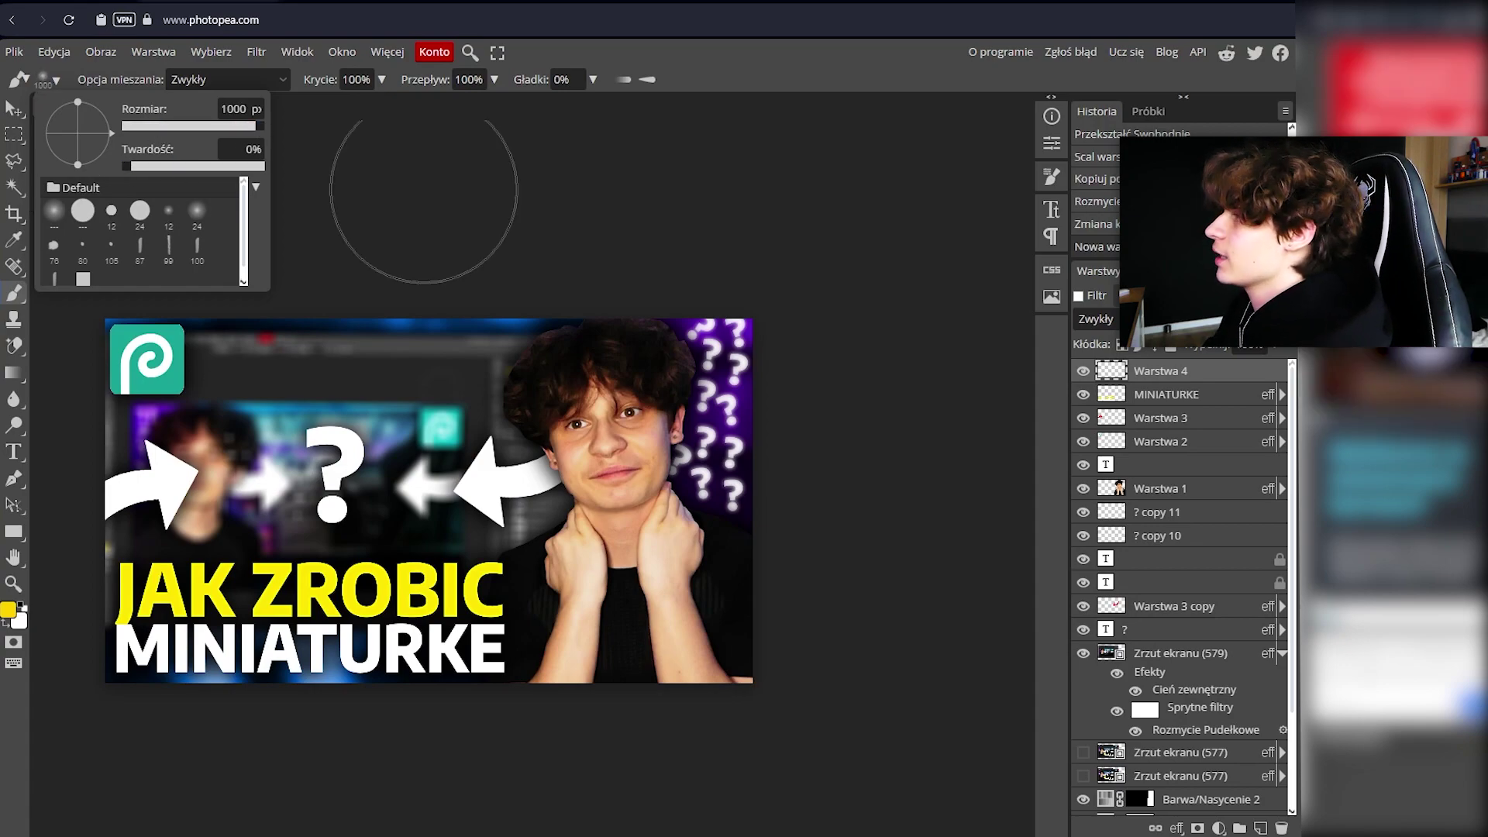
Paint a soft purple glow over the thumbnail's upper-right corner and set that layer's blend mode to Nakładka.
{"action": "left_click", "coordinate": [7, 610]}
{"action": "left_click", "coordinate": [344, 245]}
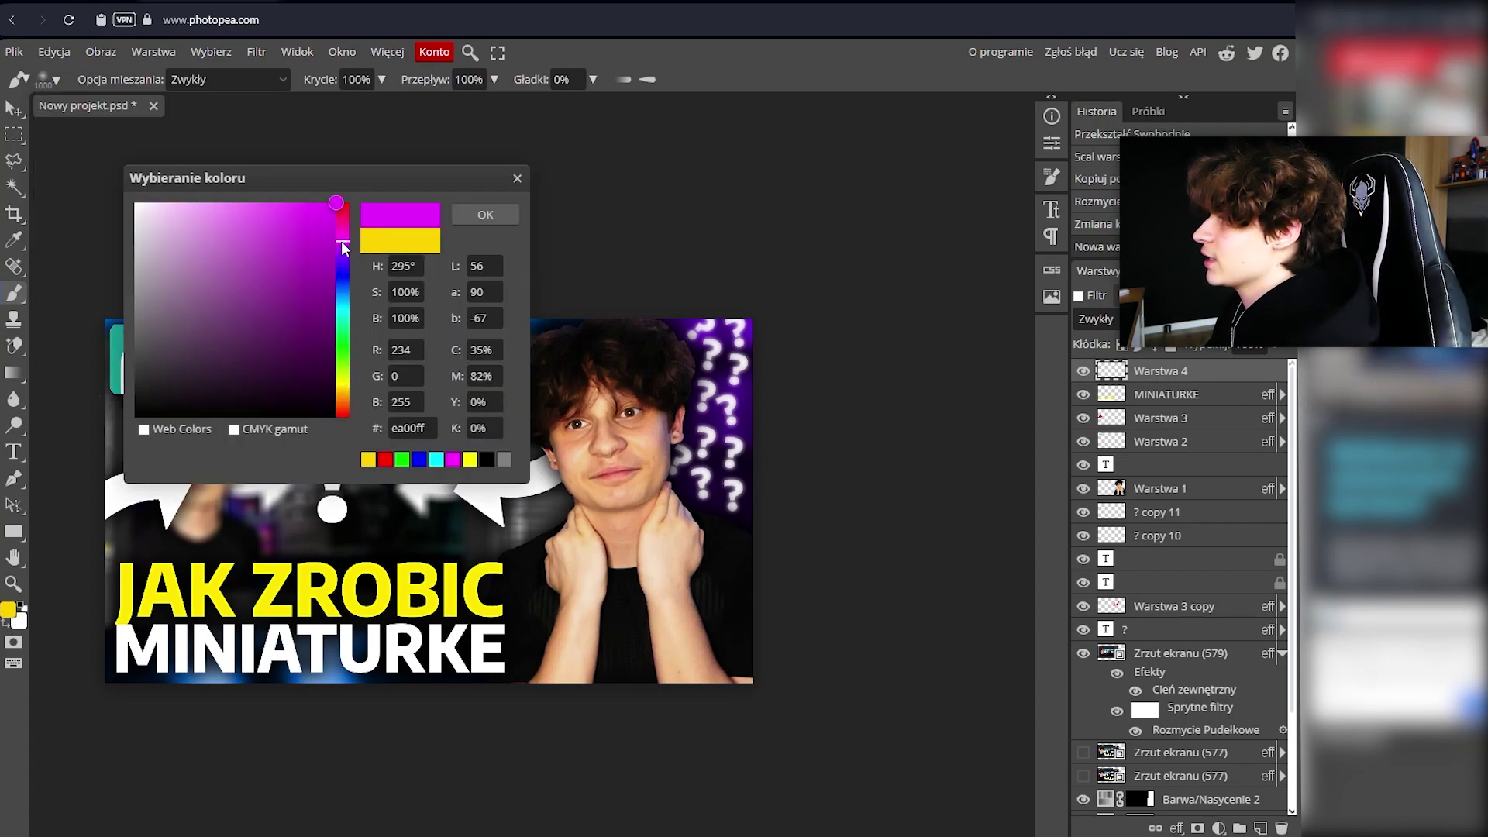
{"action": "left_click", "coordinate": [468, 218]}
{"action": "left_click", "coordinate": [677, 256]}
{"action": "left_click", "coordinate": [858, 408]}
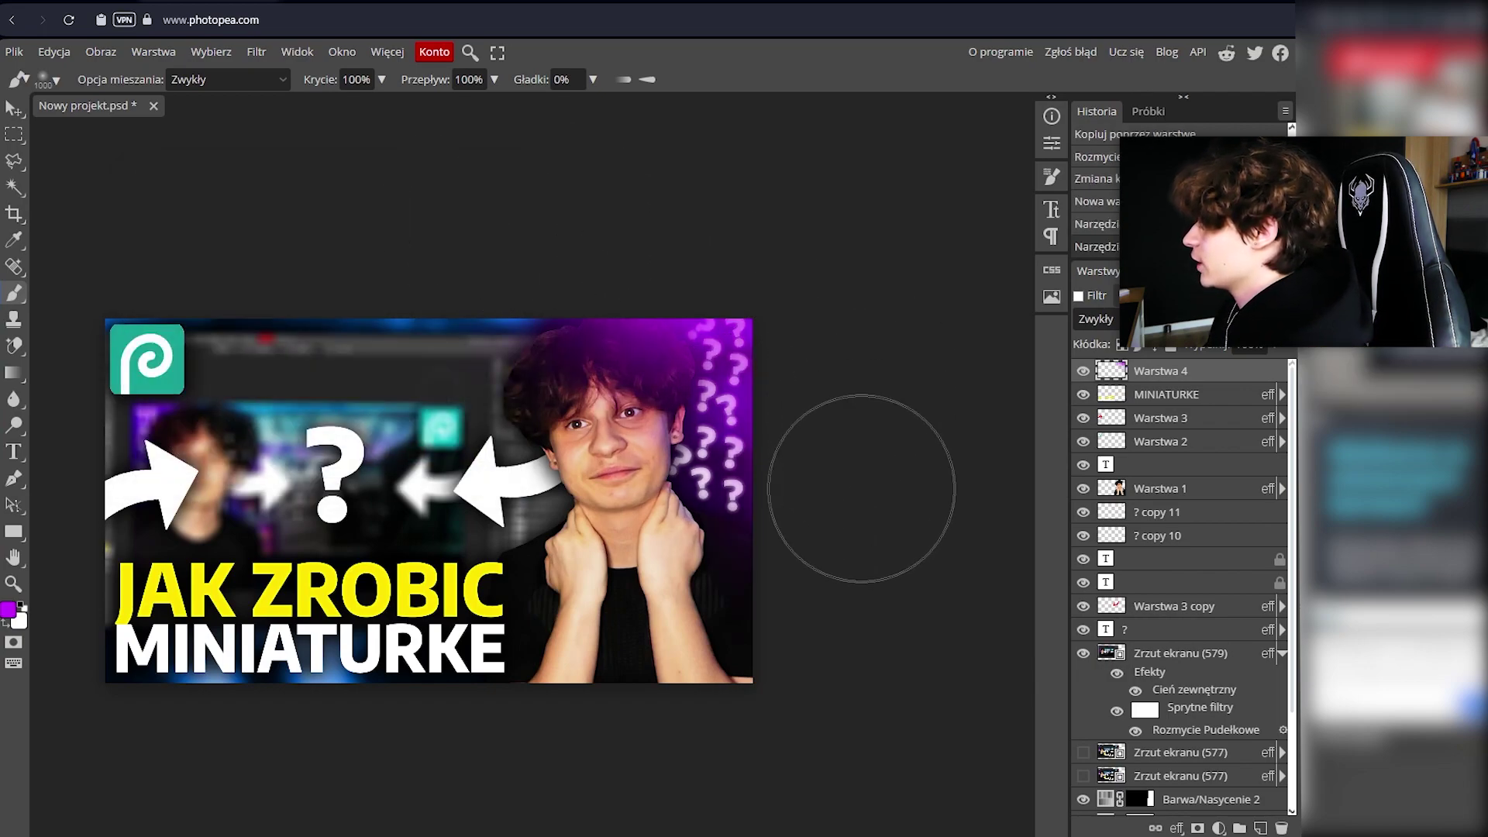
{"action": "left_click", "coordinate": [1096, 318]}
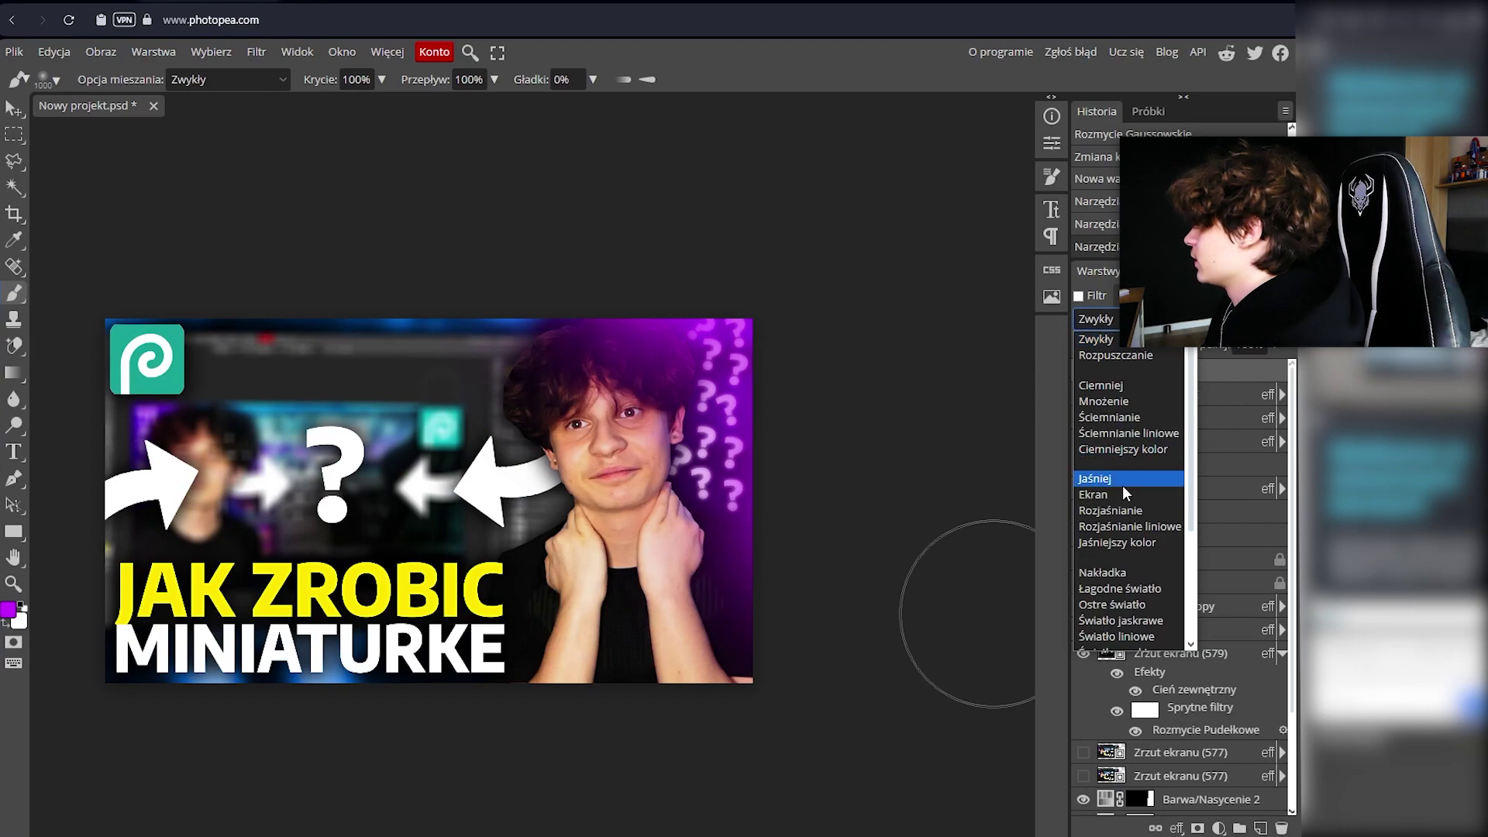
{"action": "left_click", "coordinate": [1093, 573]}
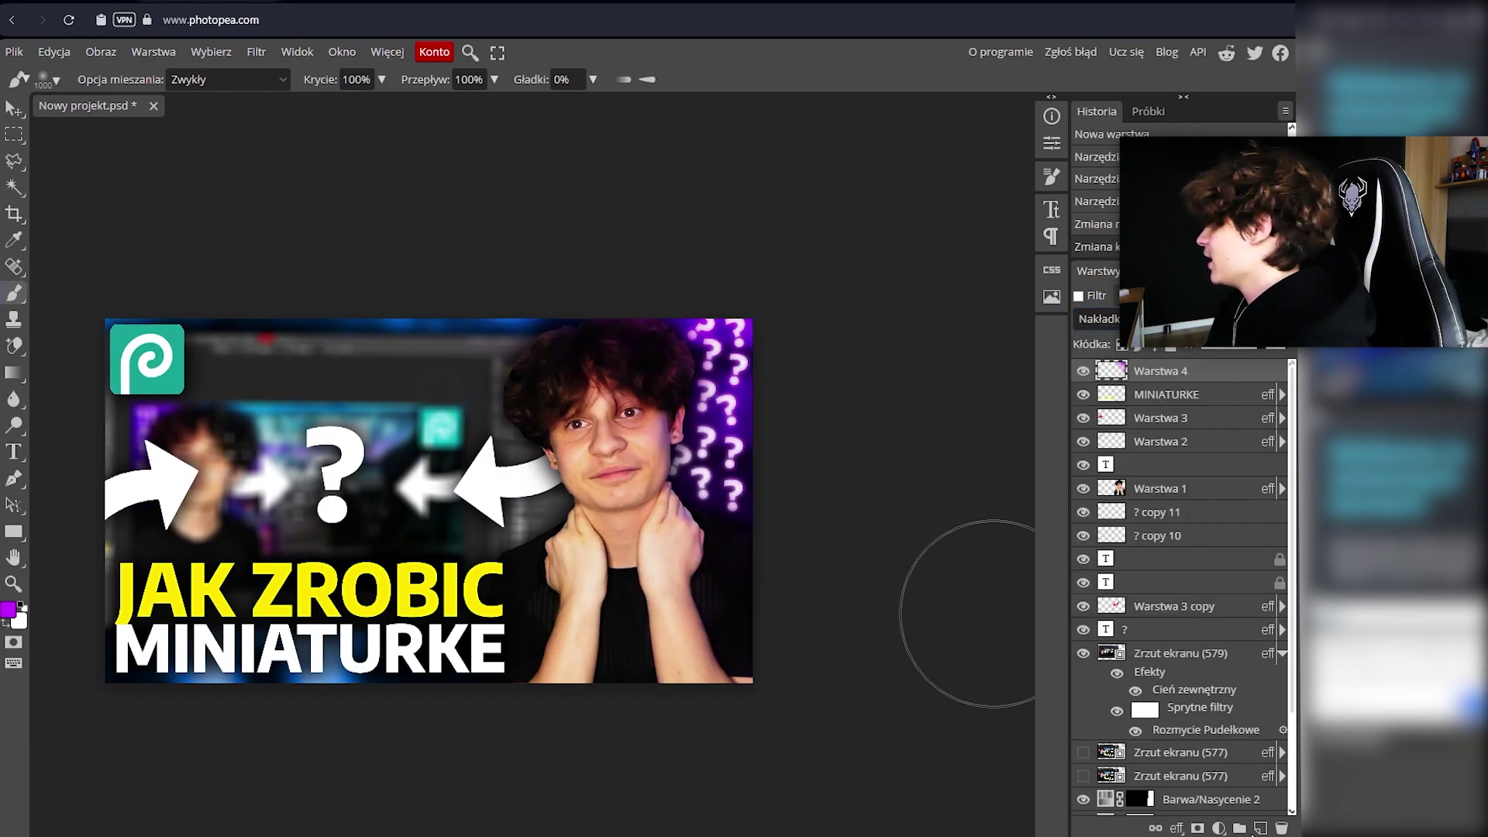
On another new layer, paint soft blue #00aeff along the top and left edges of the thumbnail.
{"action": "left_click", "coordinate": [1263, 828]}
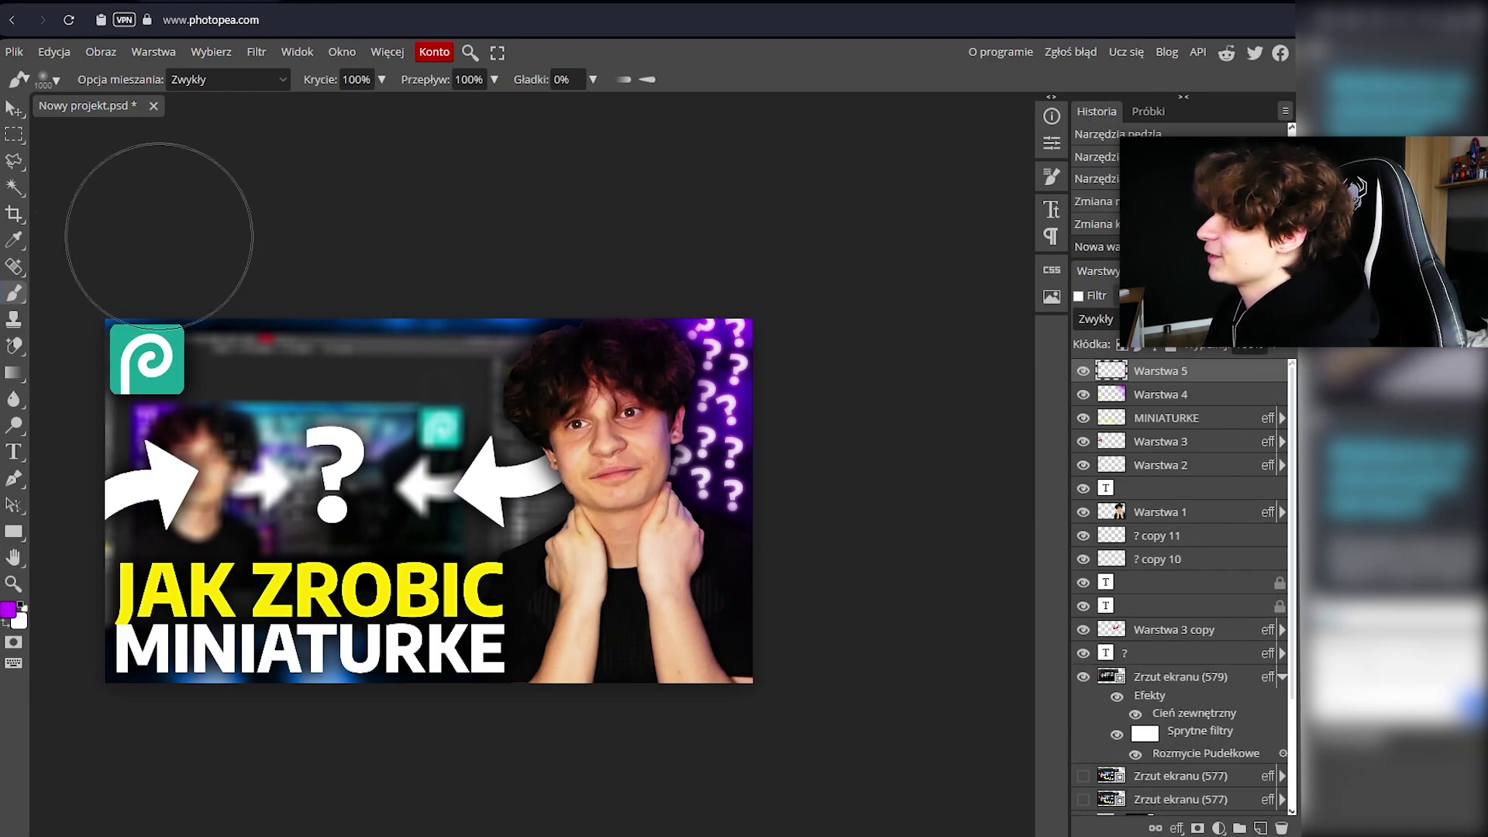
{"action": "left_click", "coordinate": [59, 82]}
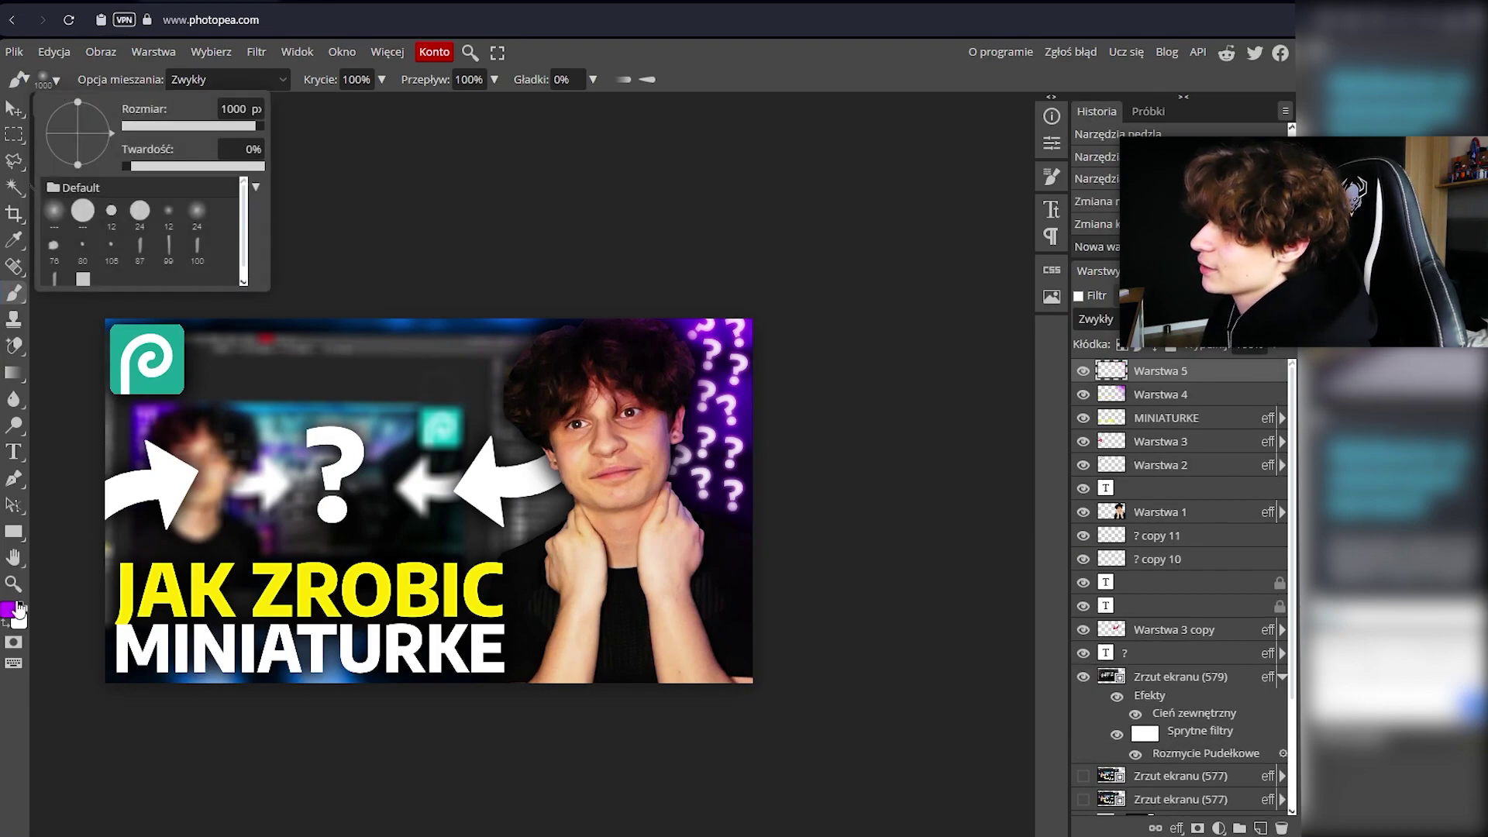
{"action": "left_click", "coordinate": [8, 610]}
{"action": "left_click", "coordinate": [342, 295]}
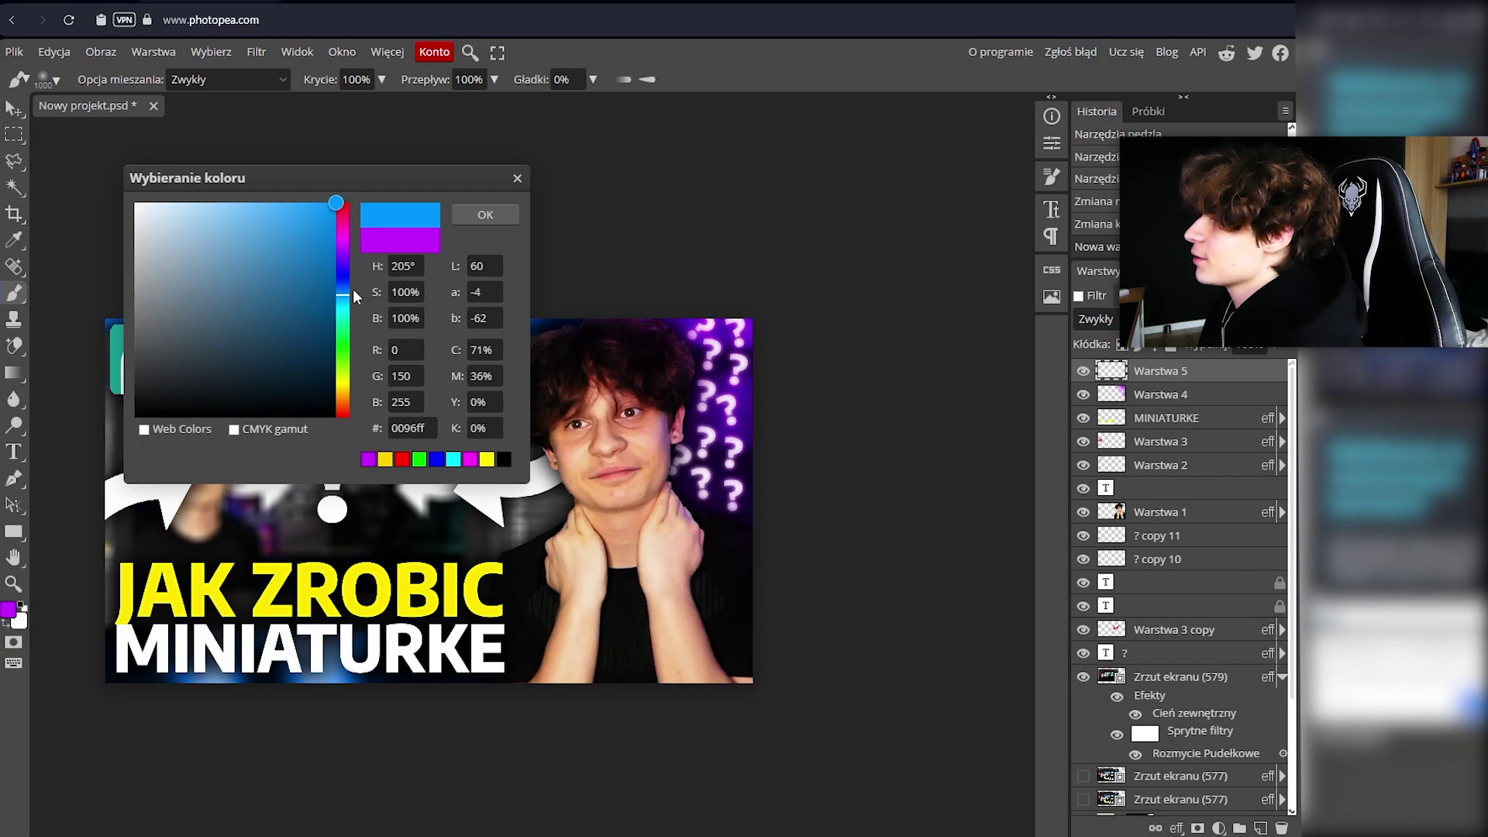
{"action": "left_click_drag", "start_coordinate": [347, 295], "coordinate": [347, 298]}
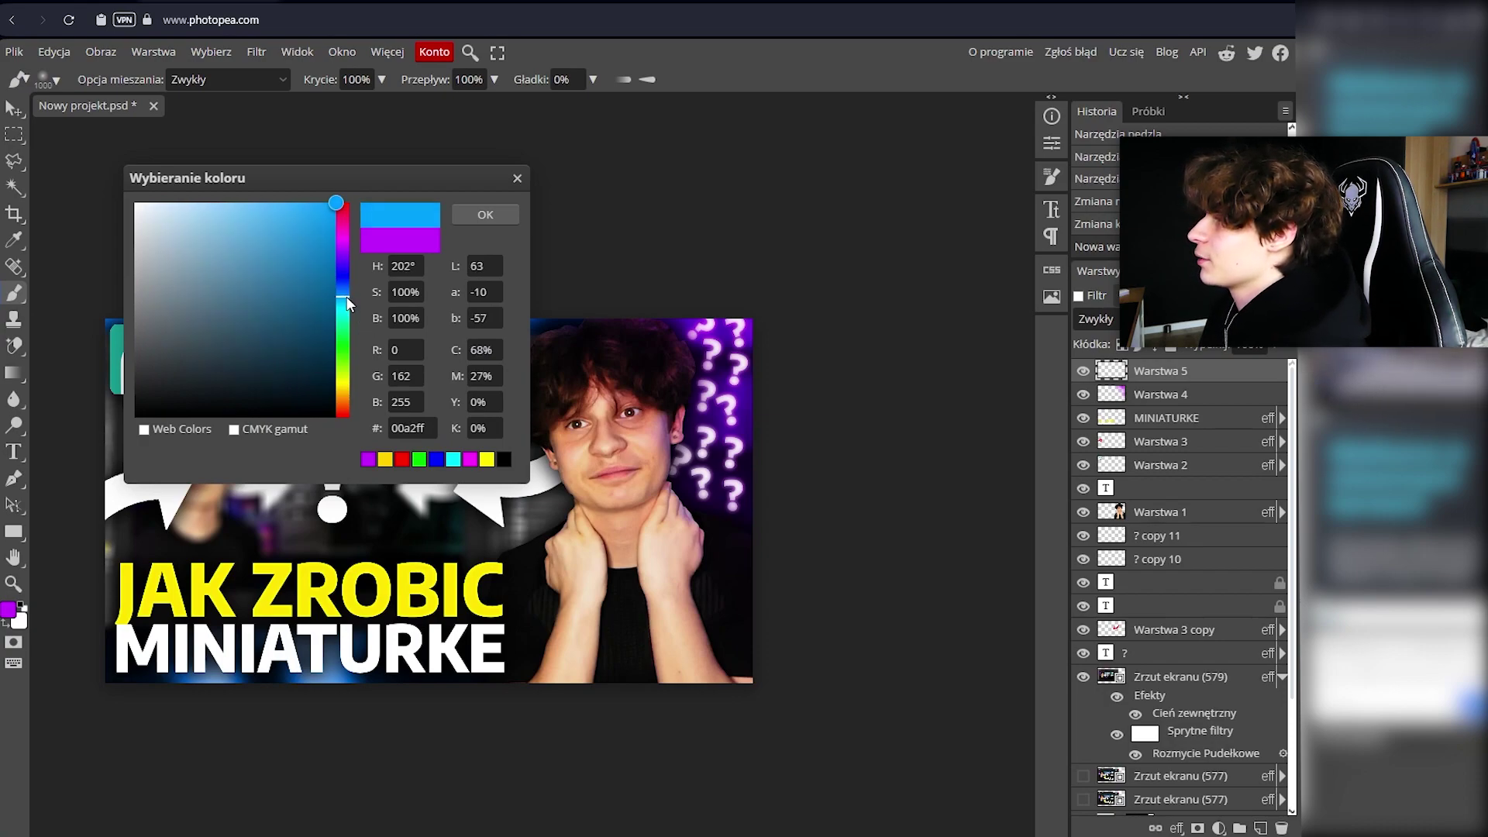
{"action": "left_click", "coordinate": [485, 215]}
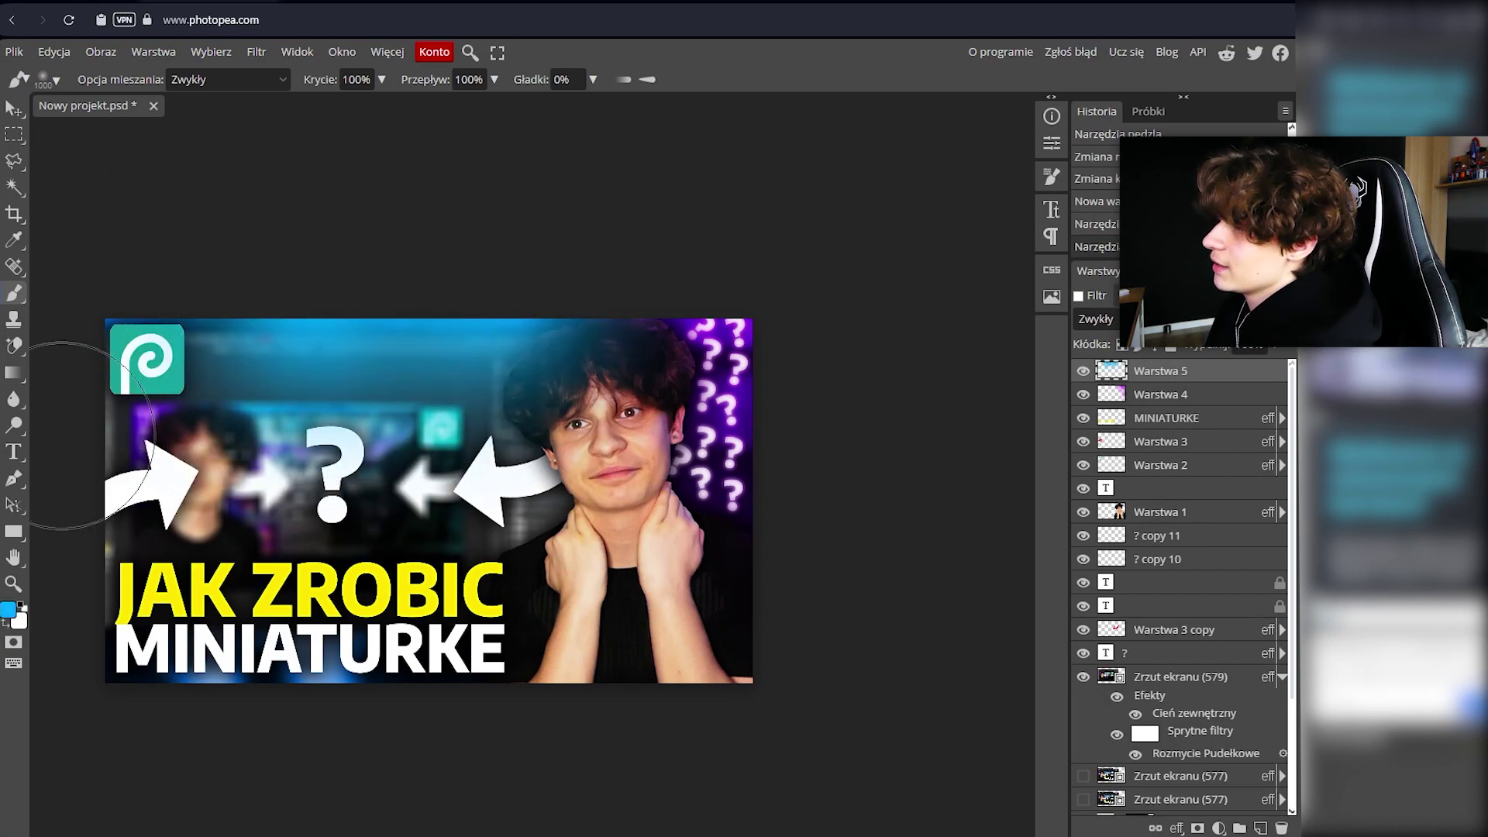
{"action": "mouse_move", "coordinate": [62, 434]}
{"action": "left_mouse_down"}
{"action": "mouse_move", "coordinate": [364, 790]}
{"action": "mouse_move", "coordinate": [49, 721]}
{"action": "left_mouse_up"}
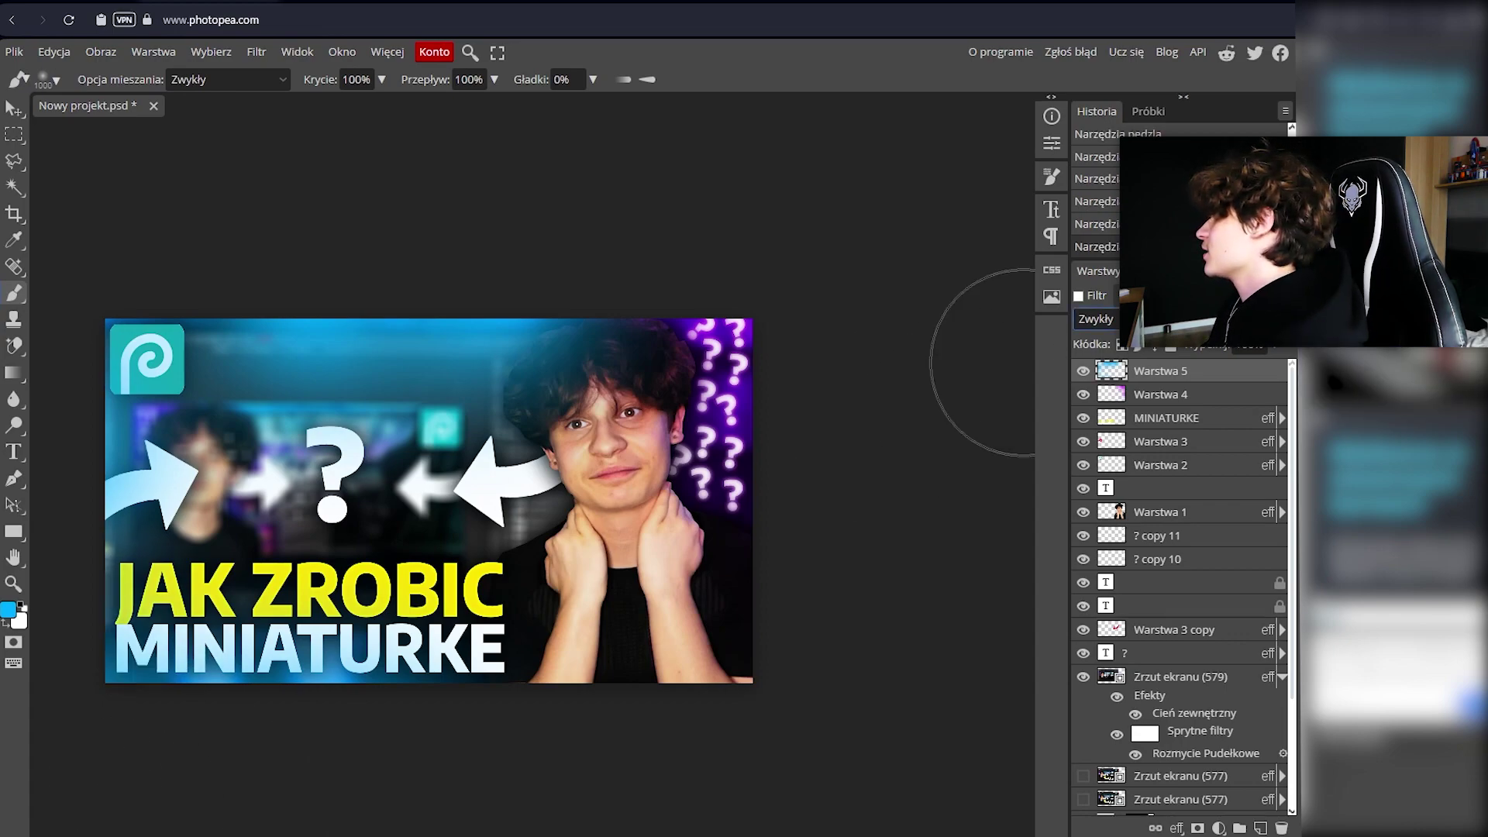
Set the blue glow layer's blend mode to Nakładka and adjust its opacity.
{"action": "left_click", "coordinate": [1096, 318]}
{"action": "left_click", "coordinate": [1131, 578]}
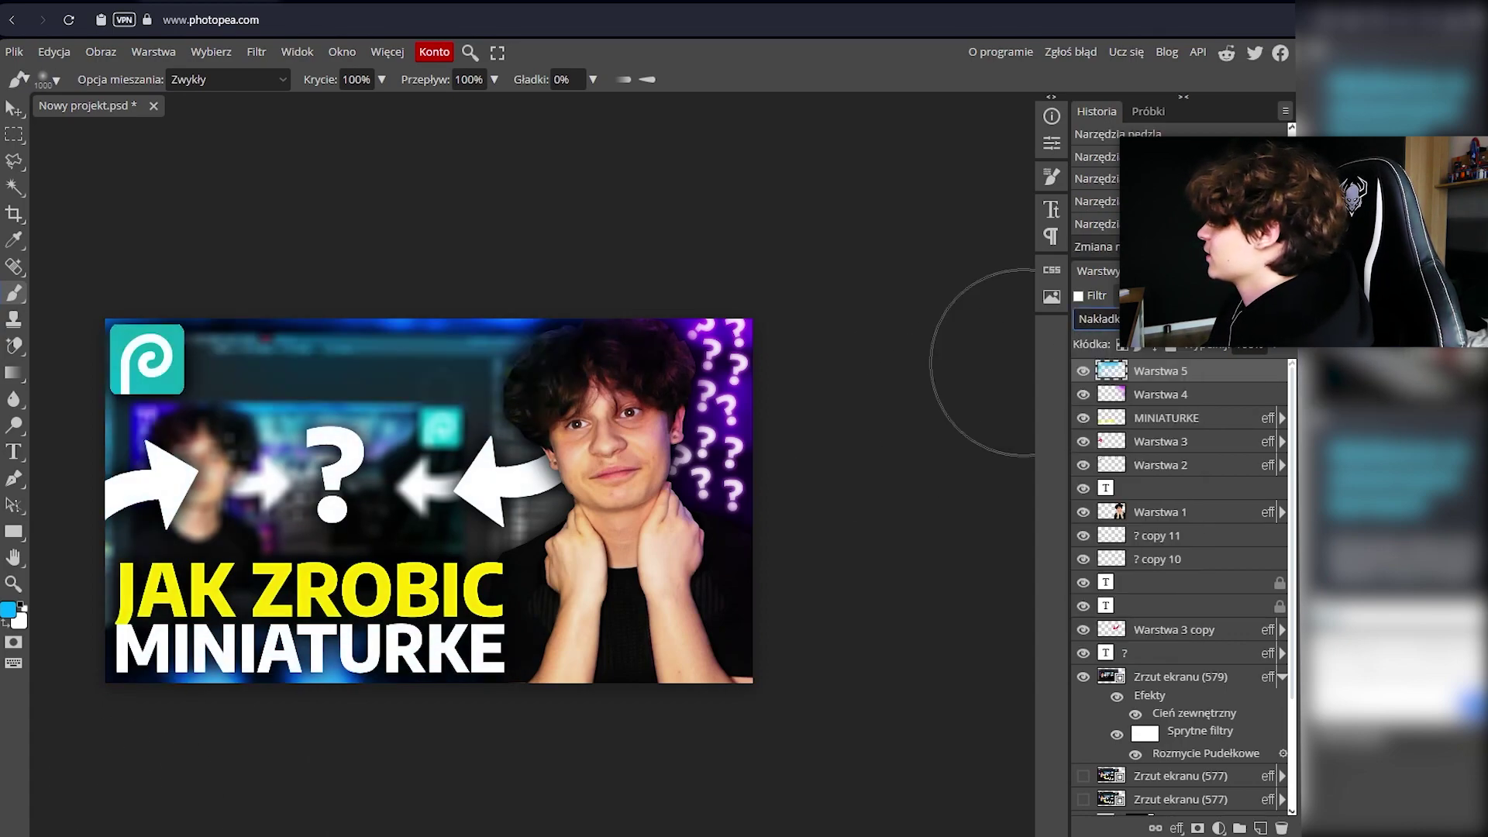
{"action": "left_click_drag", "start_coordinate": [1265, 350], "coordinate": [1272, 351]}
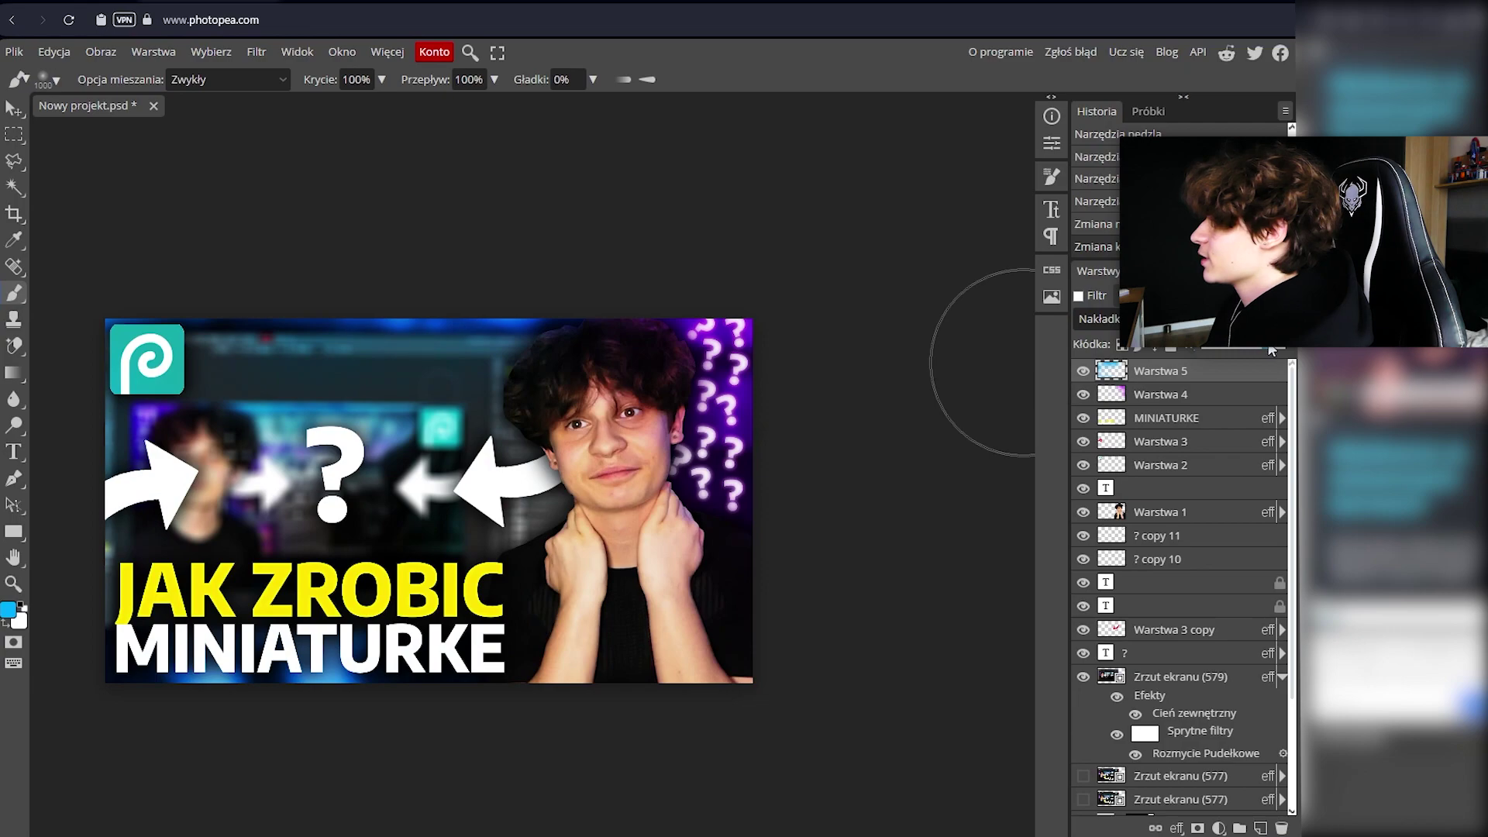
Add a new layer and paint soft turquoise #00fff0 over the logo in the thumbnail's upper-left corner.
{"action": "left_click", "coordinate": [1261, 828]}
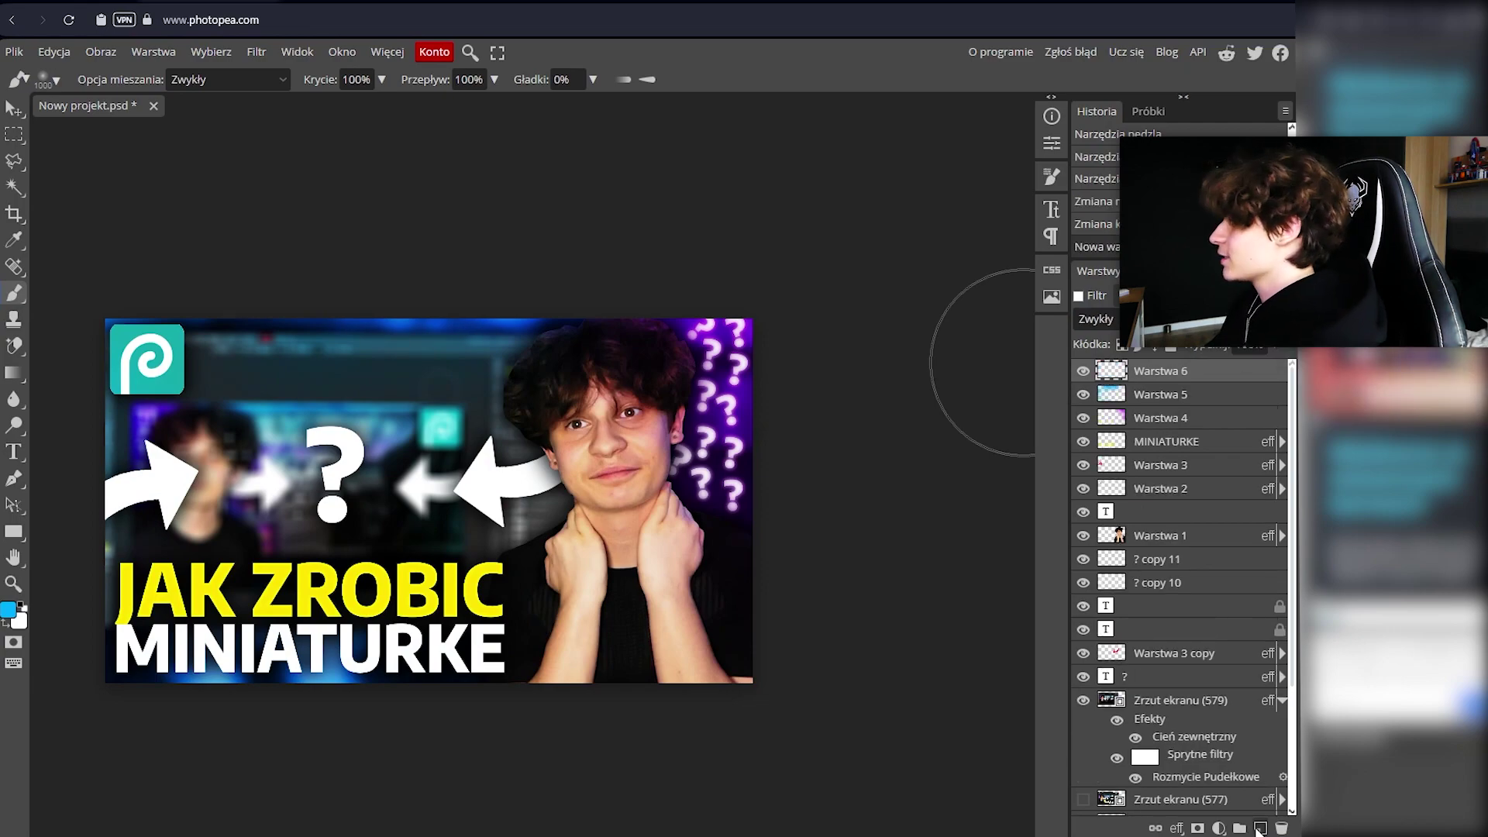
{"action": "left_click", "coordinate": [8, 609]}
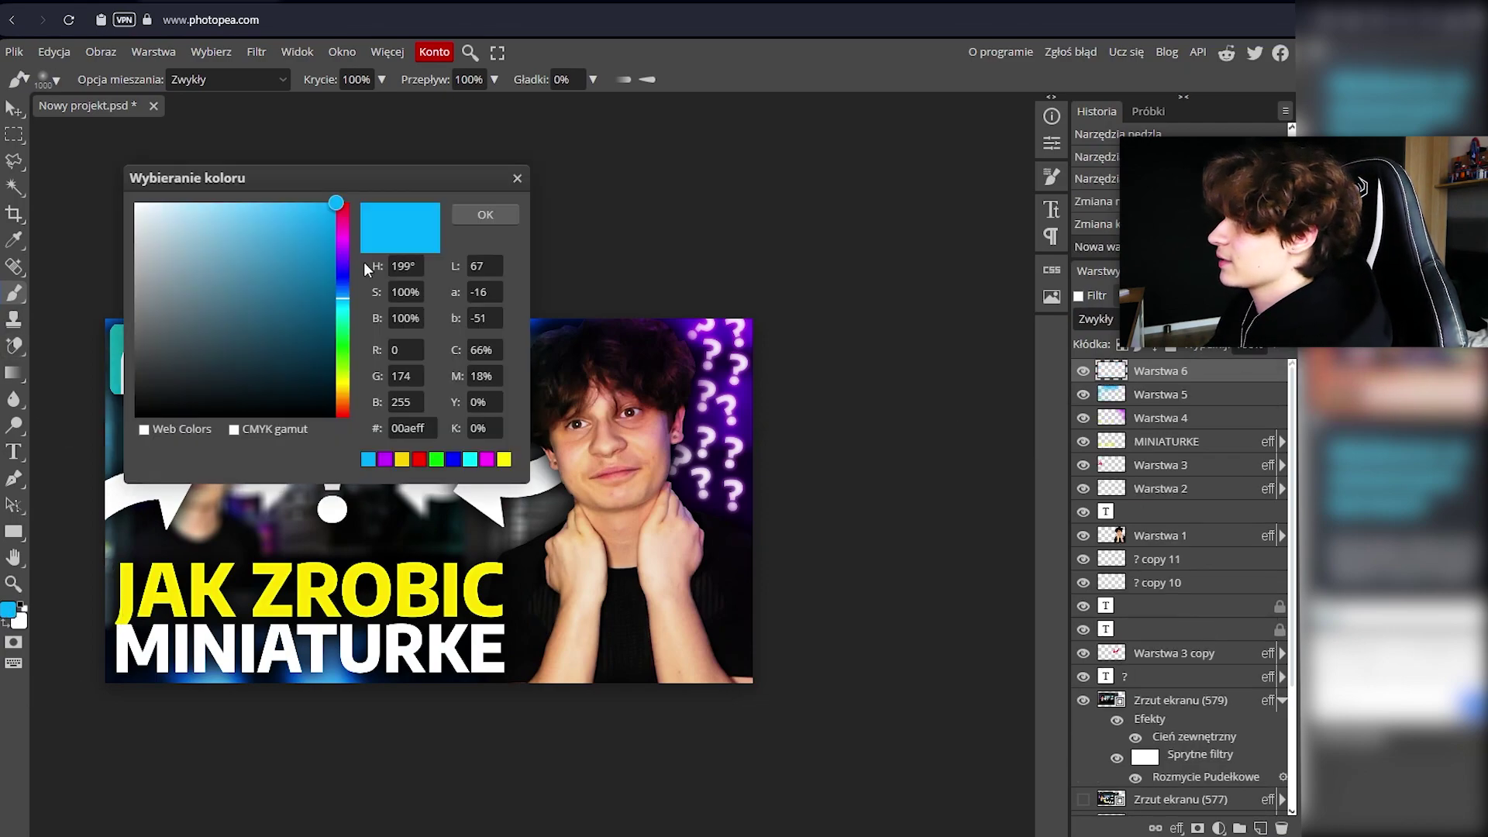
{"action": "left_click", "coordinate": [346, 311]}
{"action": "left_click", "coordinate": [478, 220]}
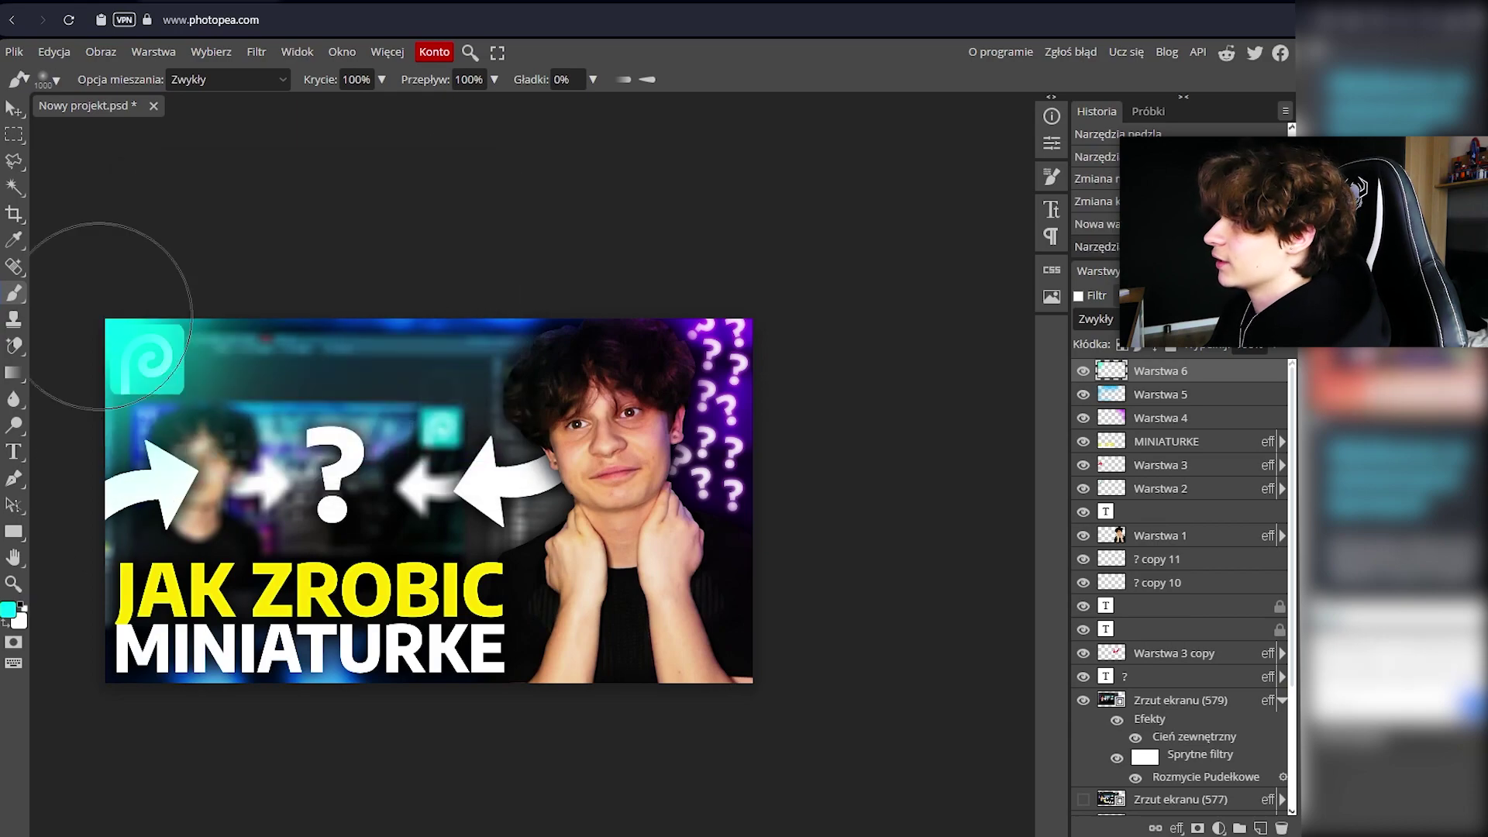
Set the turquoise glow layer's blend mode to Nakładka and lower its opacity.
{"action": "left_click", "coordinate": [1098, 320]}
{"action": "left_click", "coordinate": [1100, 558]}
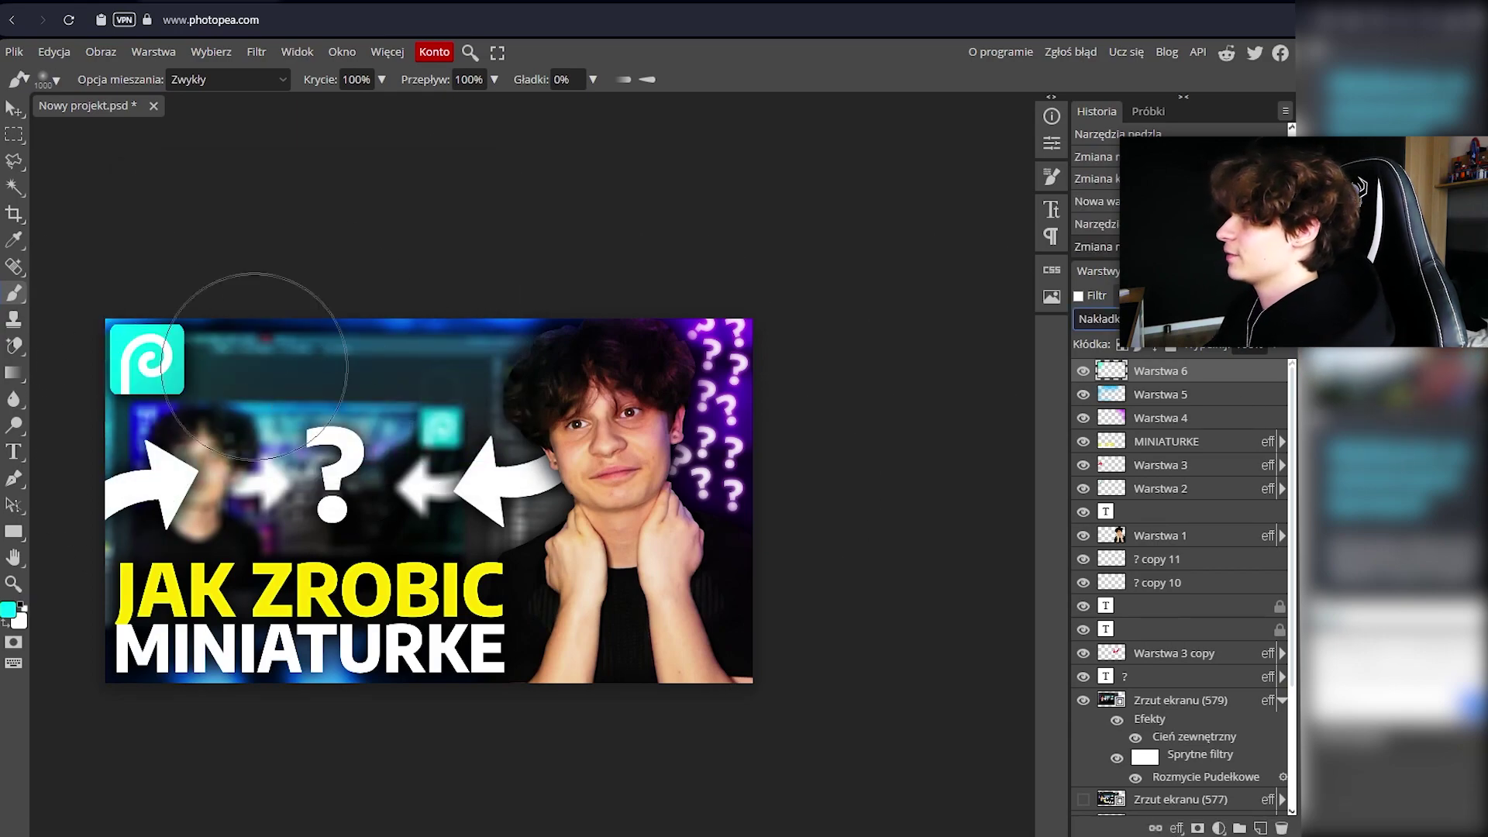
{"action": "left_click", "coordinate": [1275, 319]}
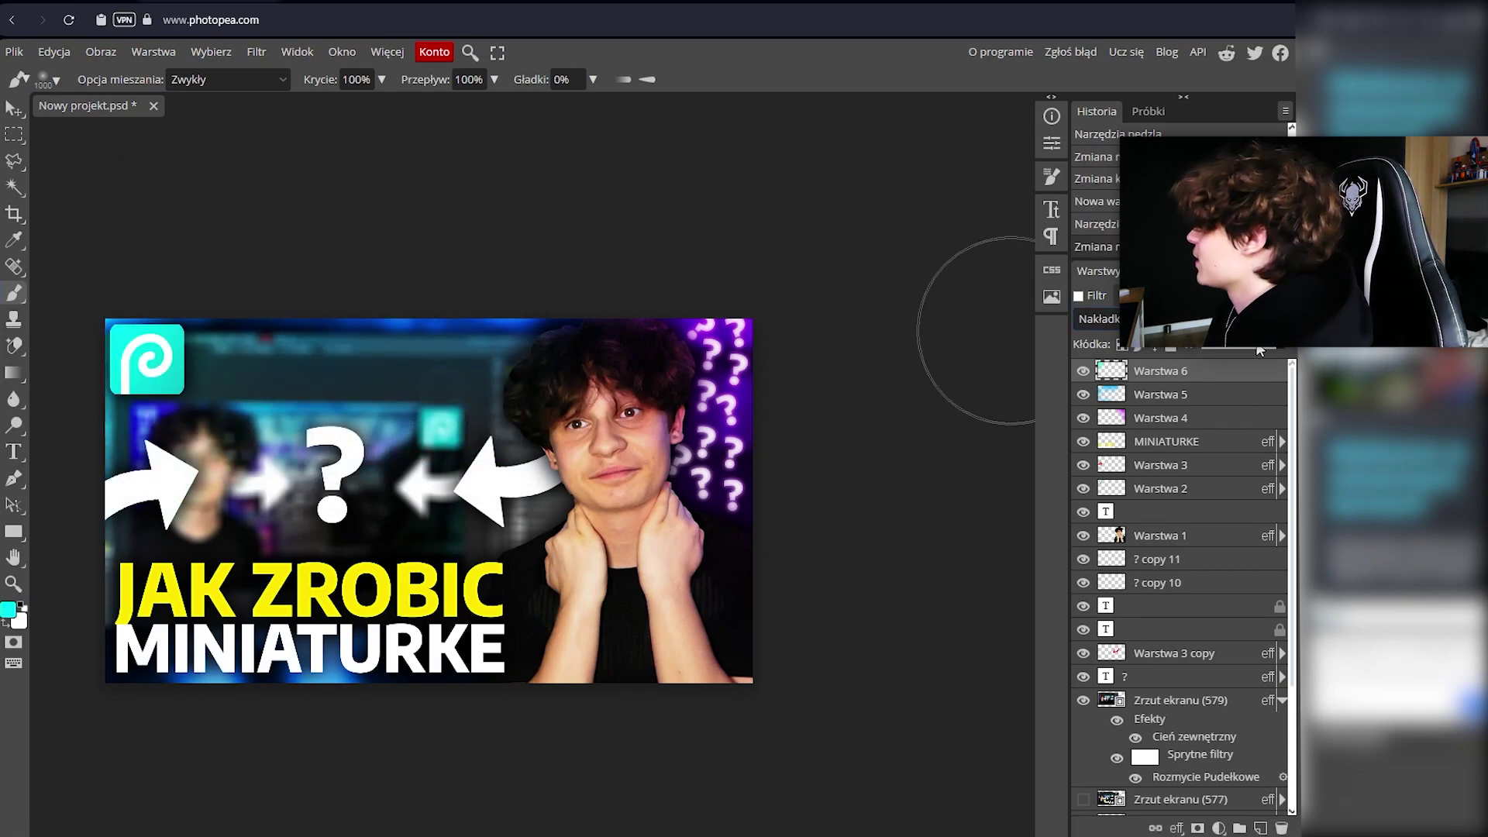
{"action": "left_click_drag", "start_coordinate": [1282, 346], "coordinate": [1260, 346]}
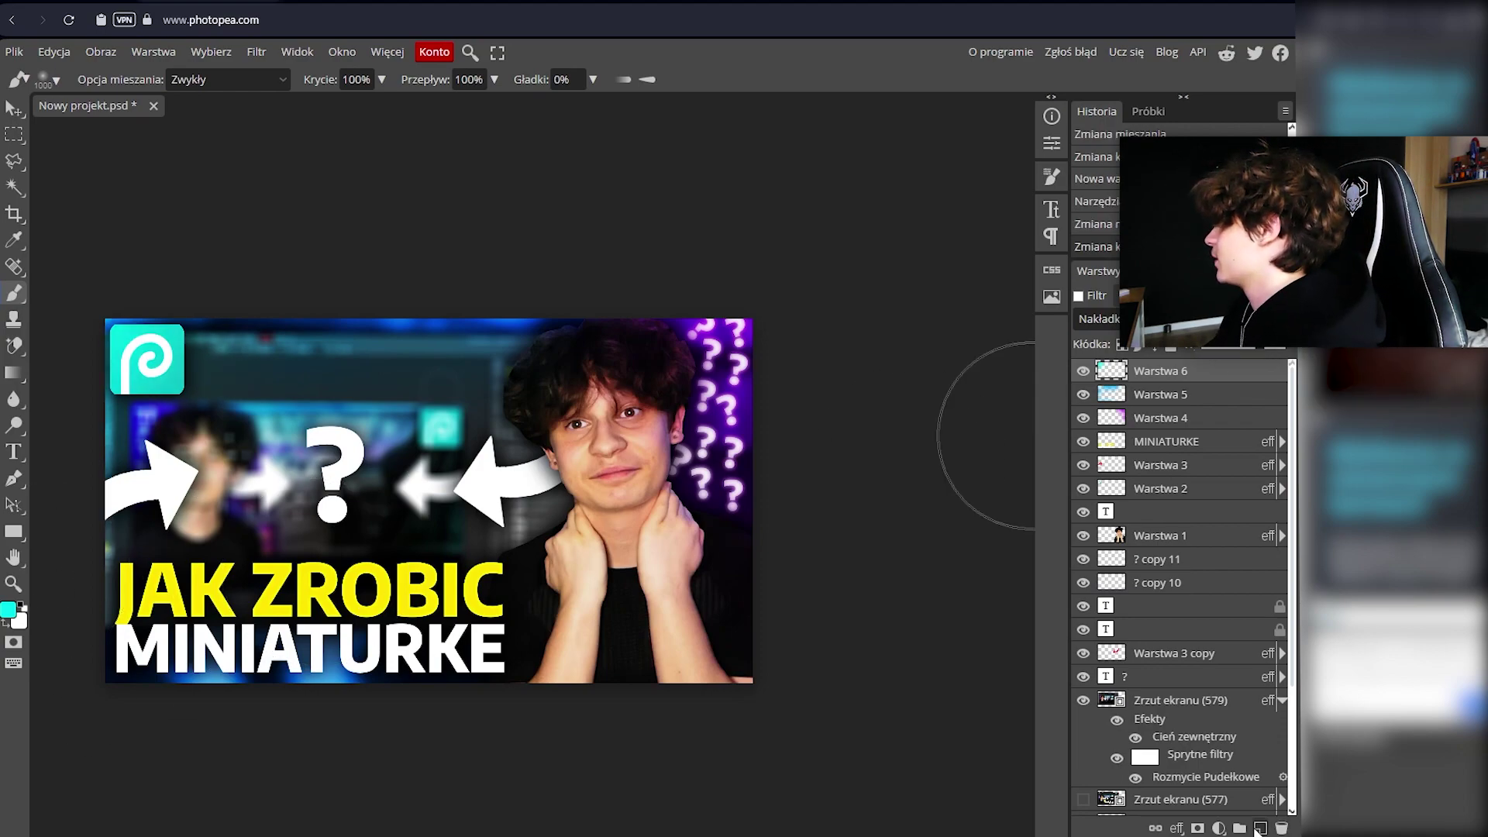
Add a new layer and paint soft white over the MINIATURKE text with a smaller brush.
{"action": "left_click", "coordinate": [1259, 828]}
{"action": "left_click", "coordinate": [11, 611]}
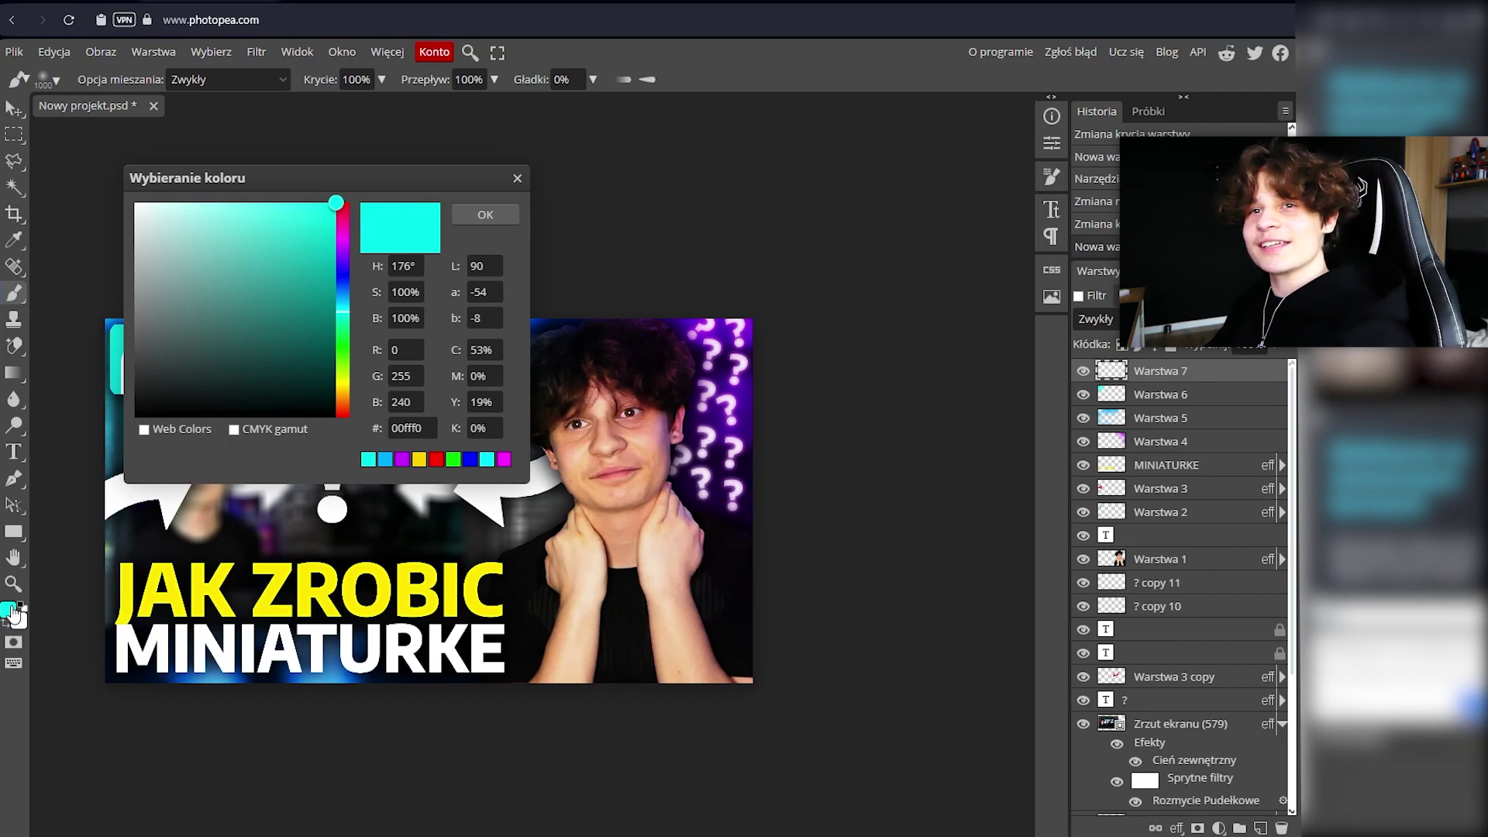
{"action": "left_click", "coordinate": [262, 301]}
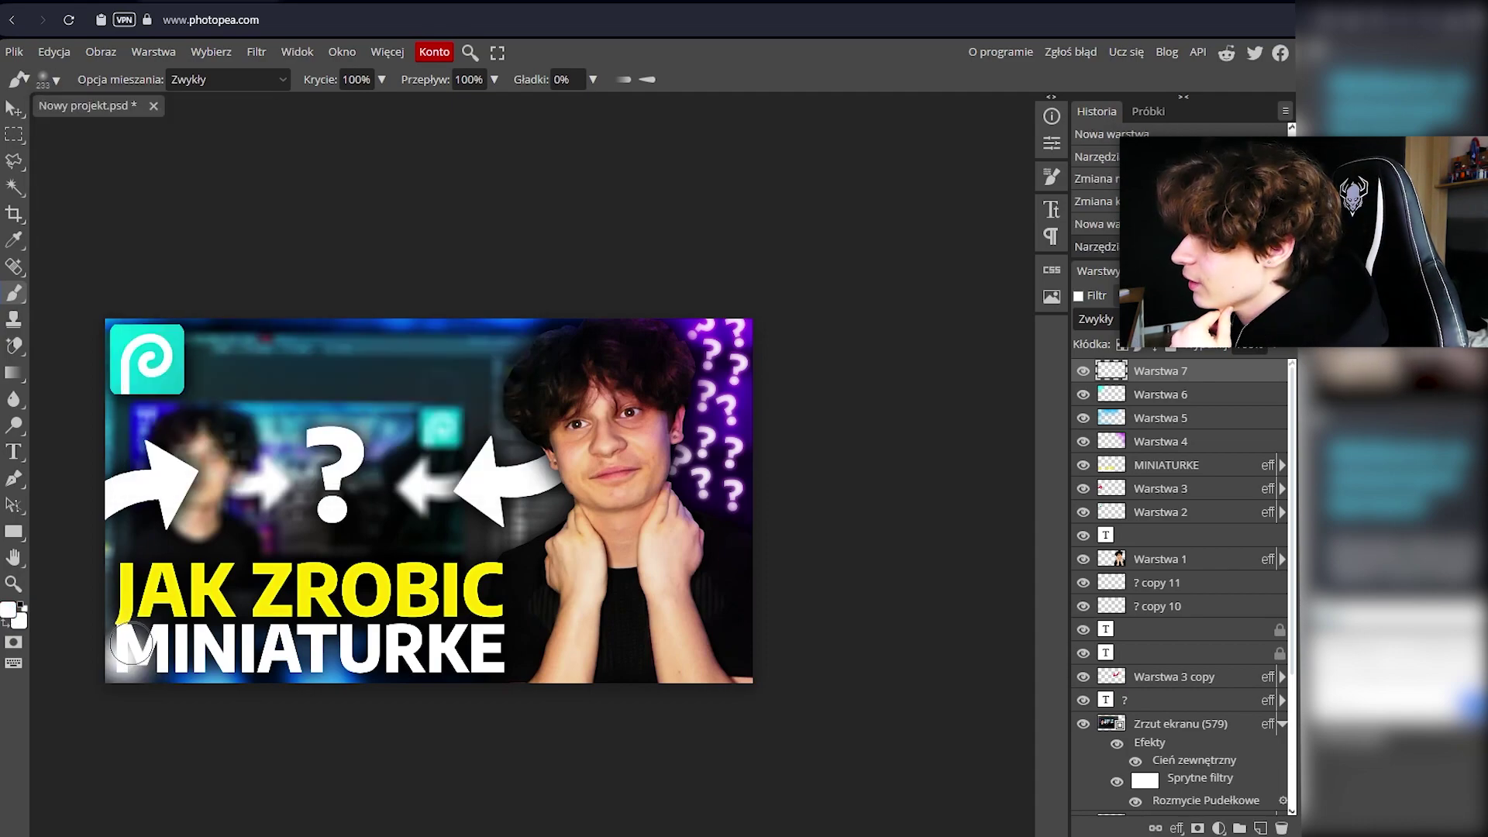
{"action": "double_click", "coordinate": [136, 647]}
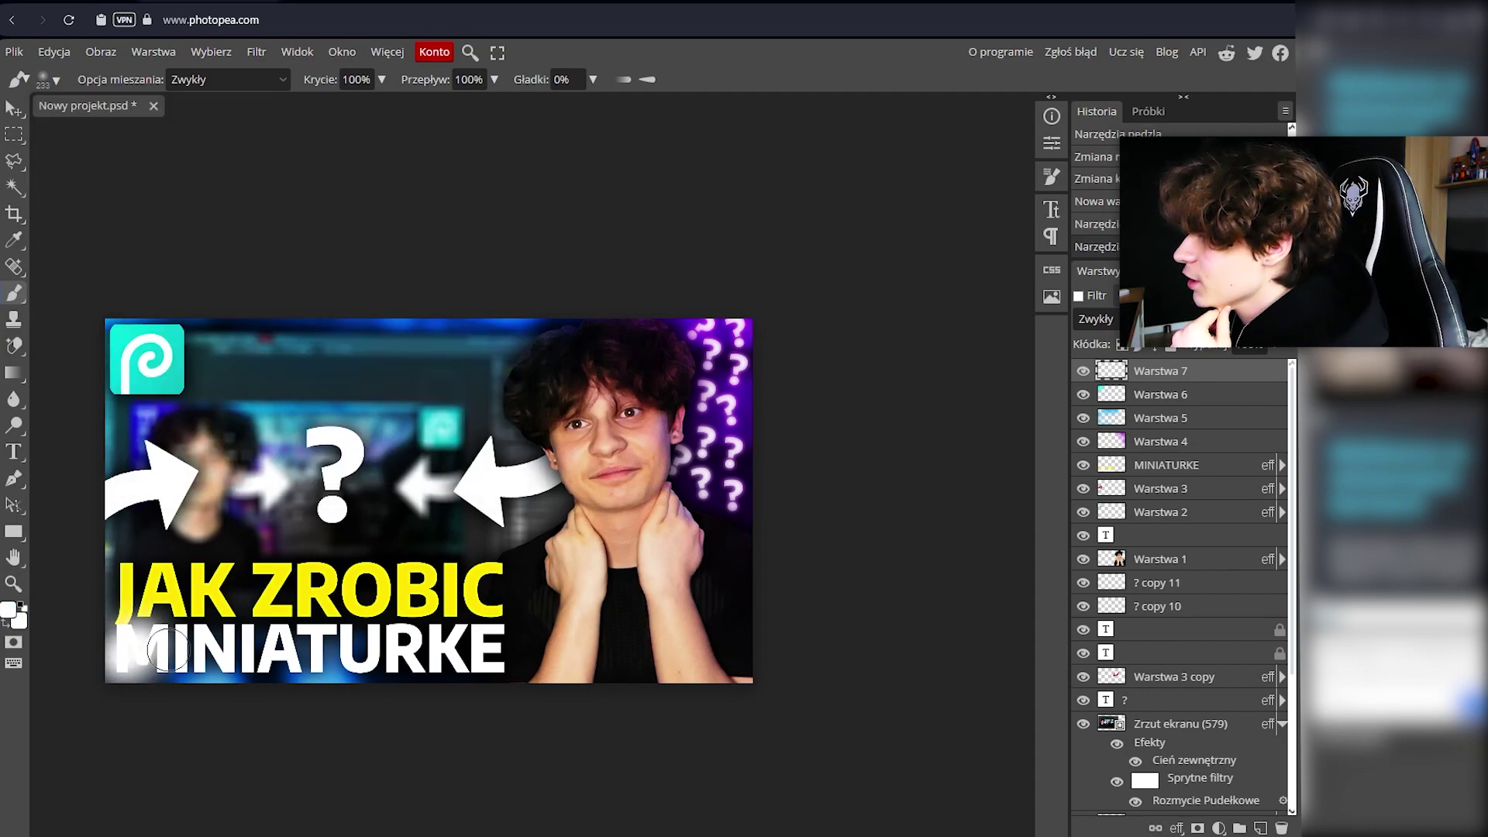
{"action": "mouse_move", "coordinate": [167, 649]}
{"action": "left_mouse_down"}
{"action": "mouse_move", "coordinate": [480, 652]}
{"action": "mouse_move", "coordinate": [363, 655]}
{"action": "left_mouse_up"}
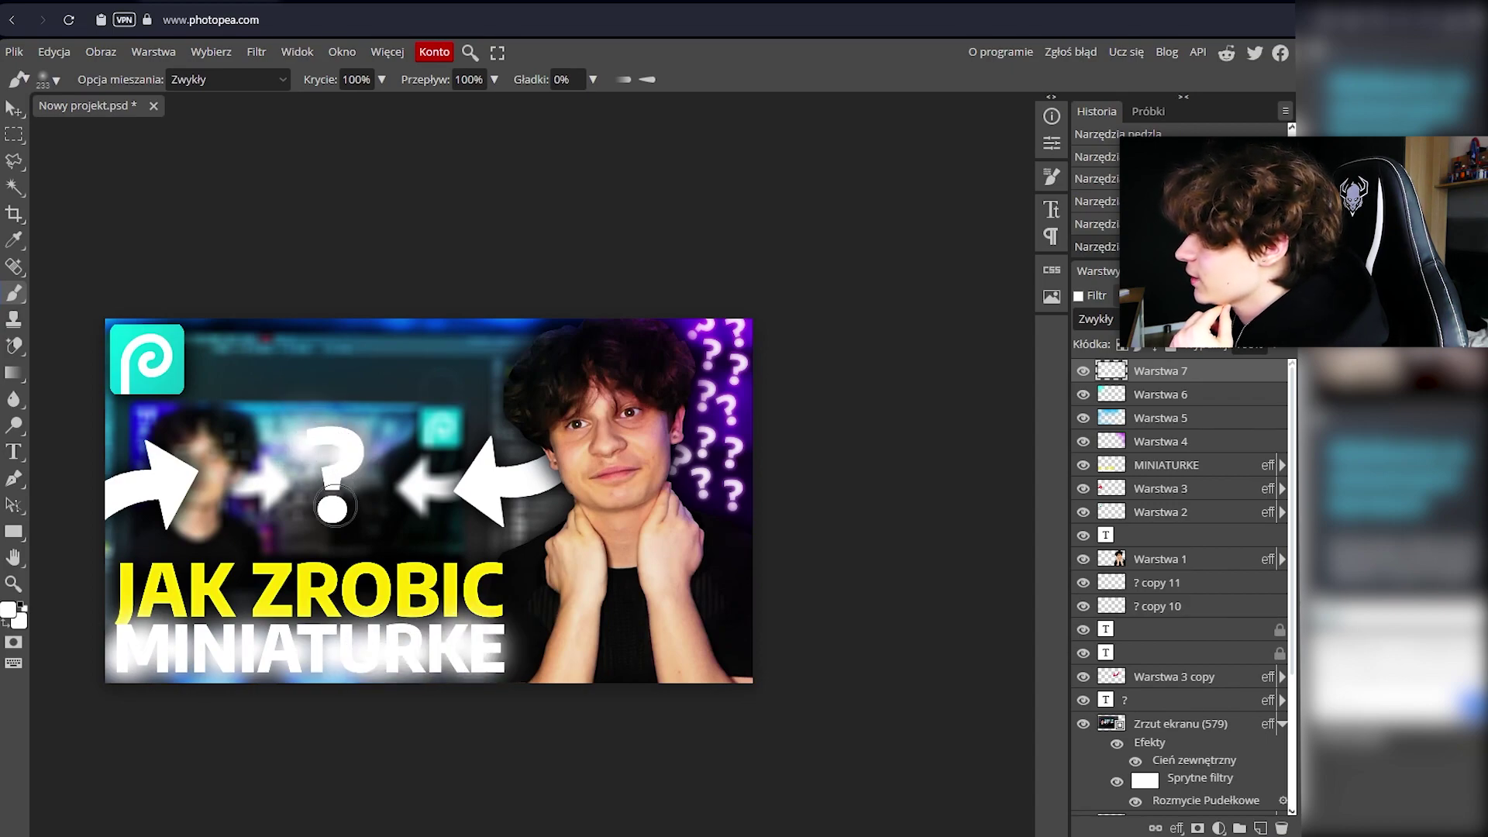
Paint soft white over the large question mark and the big white arrows on the same layer.
{"action": "left_click", "coordinate": [333, 508]}
{"action": "left_click", "coordinate": [496, 494]}
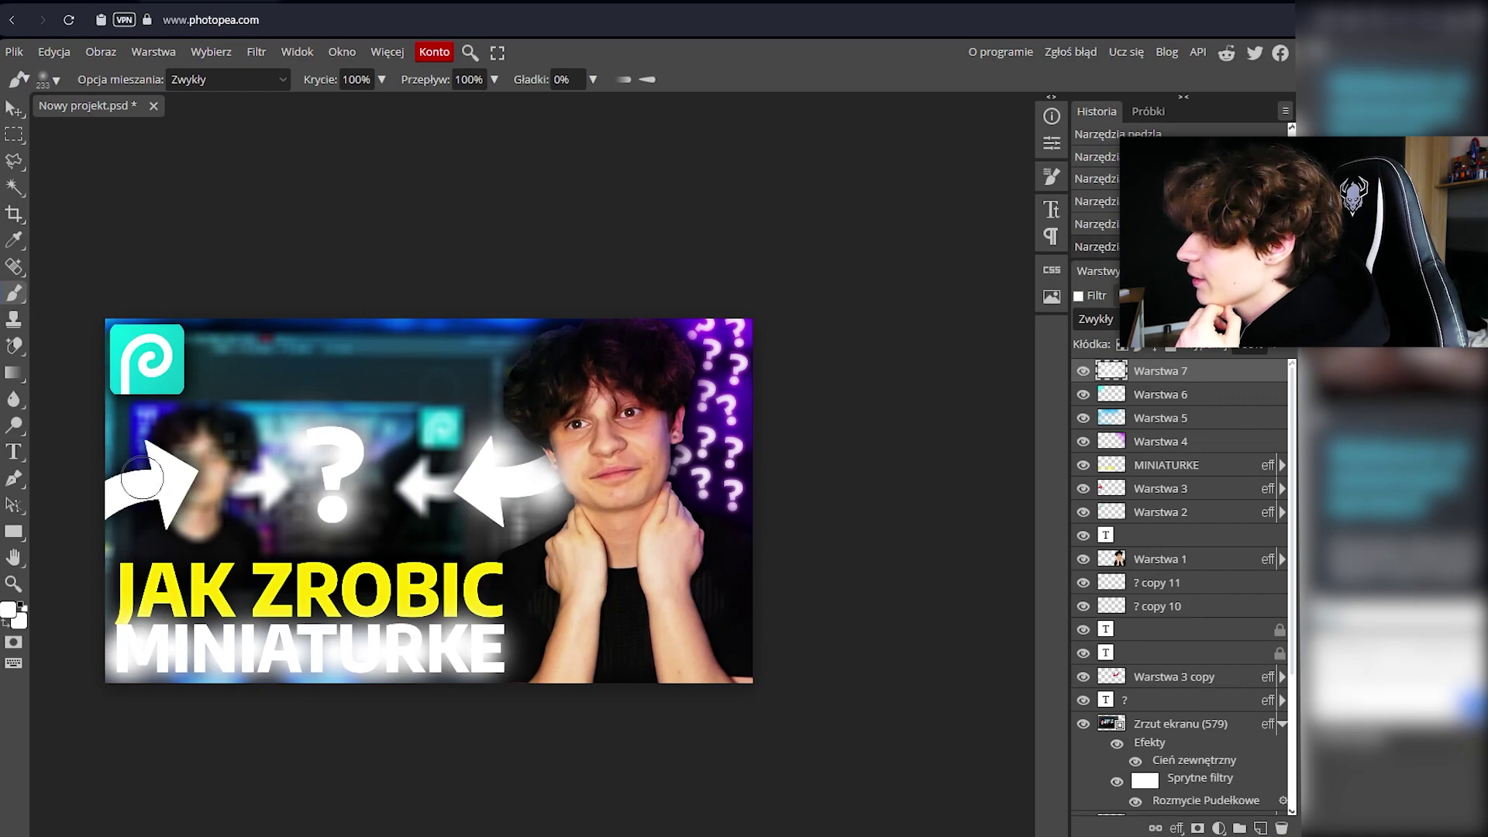
{"action": "left_click_drag", "start_coordinate": [124, 496], "coordinate": [177, 479]}
Paint soft white over the small question marks in the purple area behind the person.
{"action": "left_click", "coordinate": [725, 331]}
{"action": "left_click", "coordinate": [710, 381]}
{"action": "left_click", "coordinate": [706, 456]}
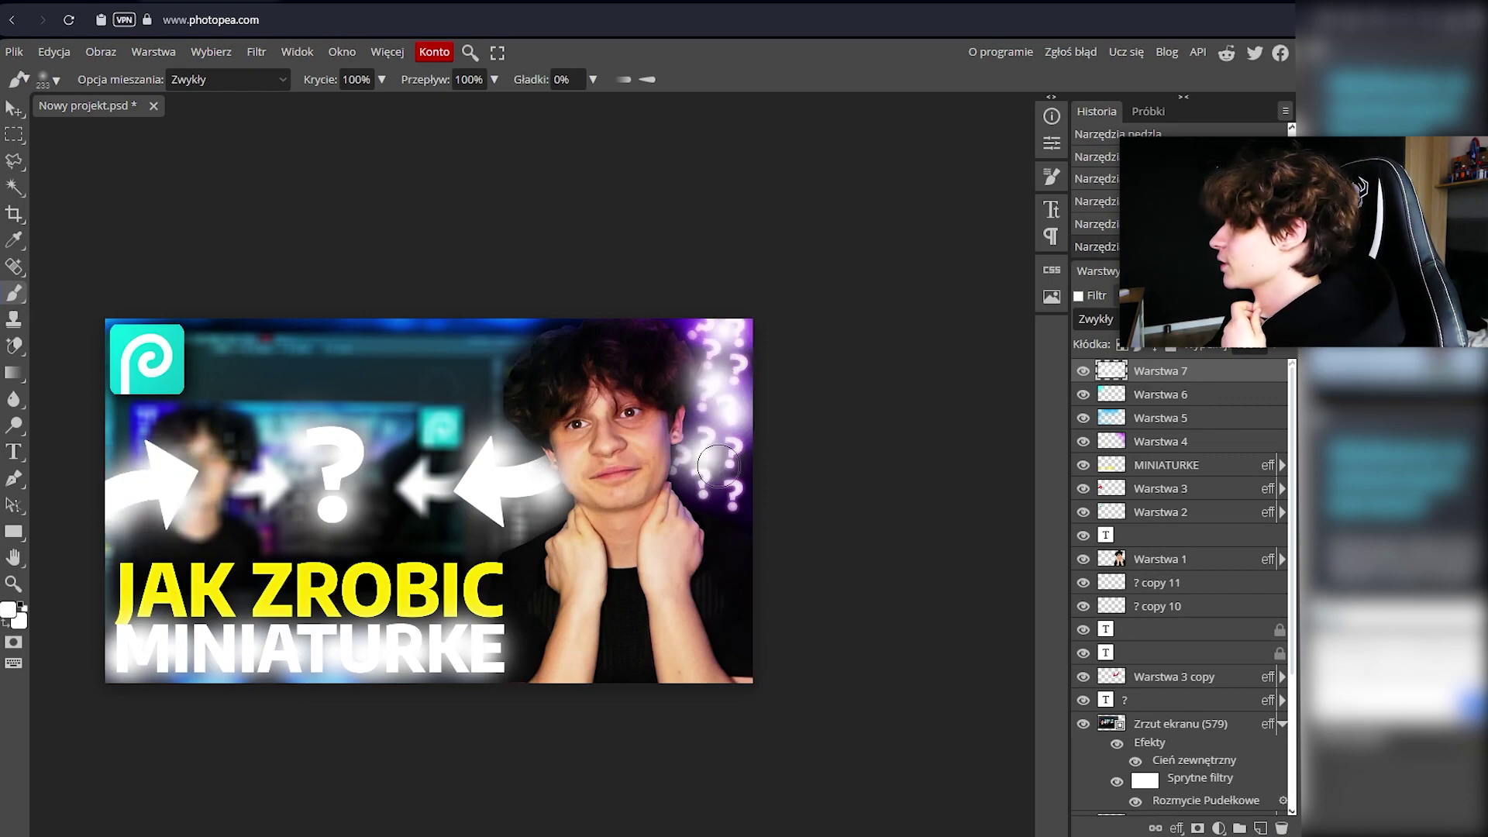
{"action": "left_click", "coordinate": [723, 491]}
{"action": "left_click", "coordinate": [710, 397]}
{"action": "left_click", "coordinate": [703, 358]}
Set the white glow layer's blend mode to Nakładka and add a new layer above it.
{"action": "left_click", "coordinate": [1096, 320]}
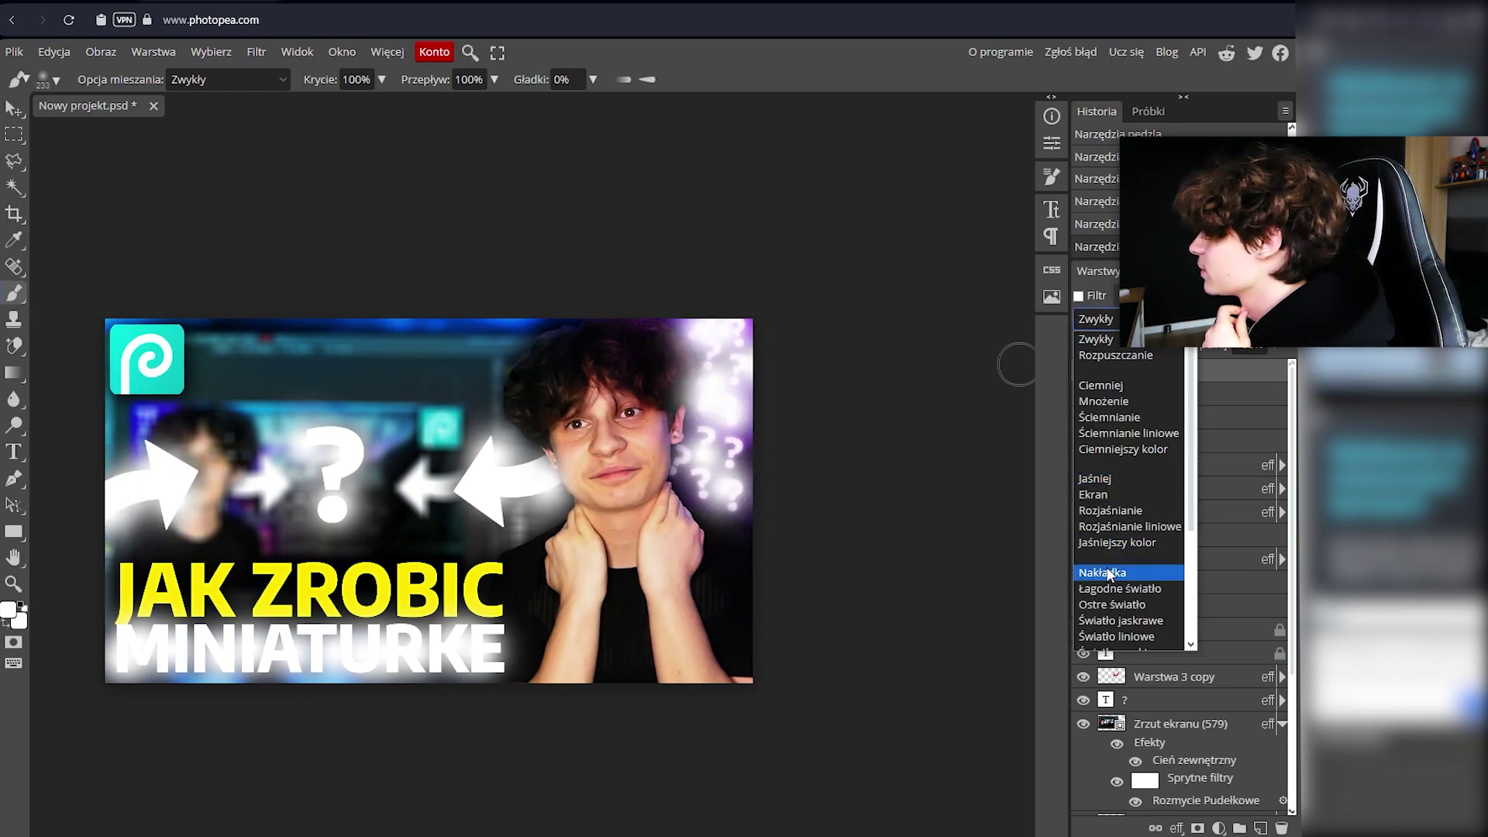
{"action": "left_click", "coordinate": [1109, 574]}
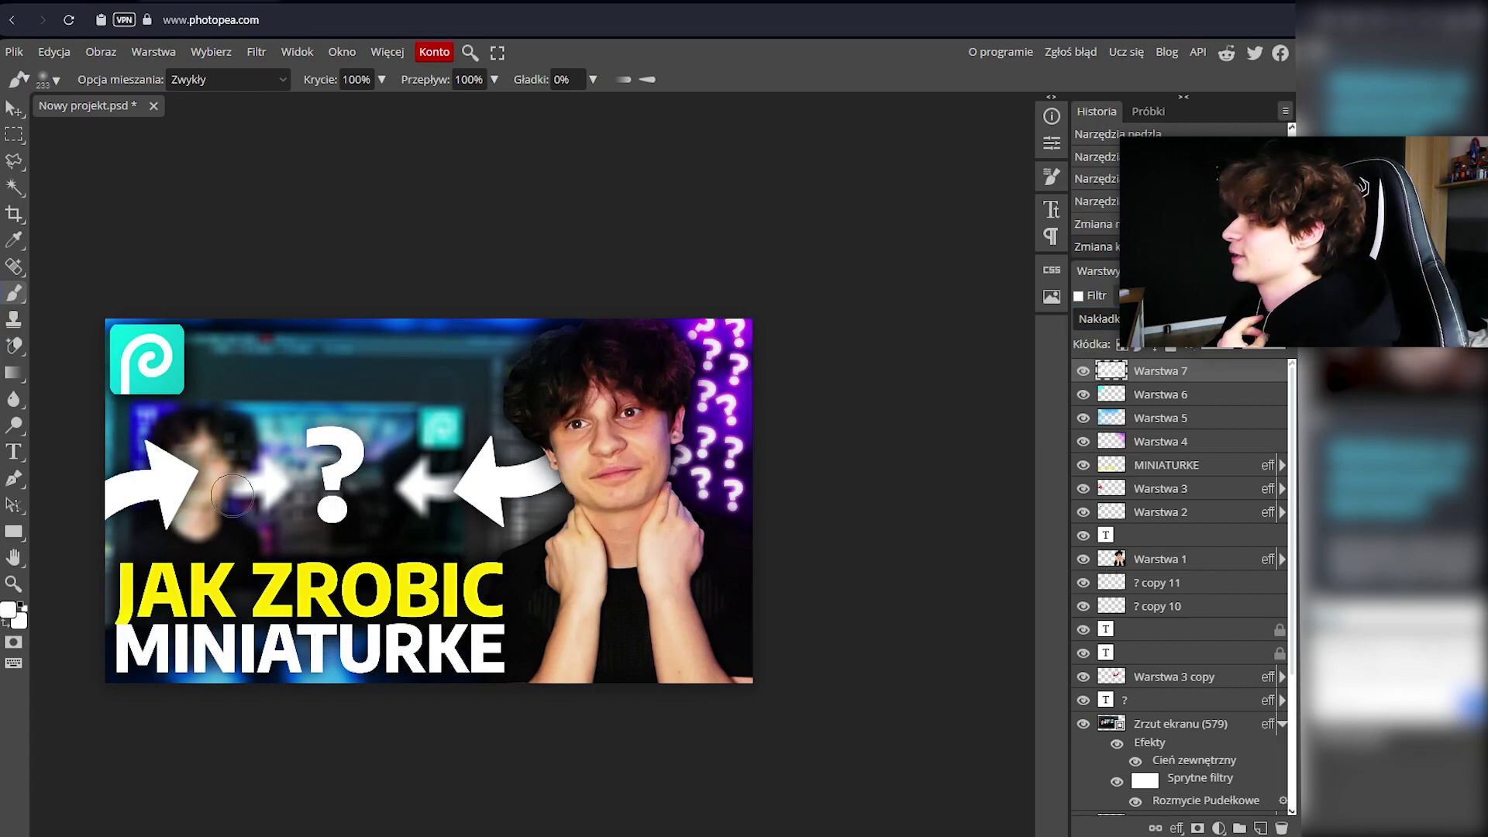
{"action": "left_click", "coordinate": [1257, 828]}
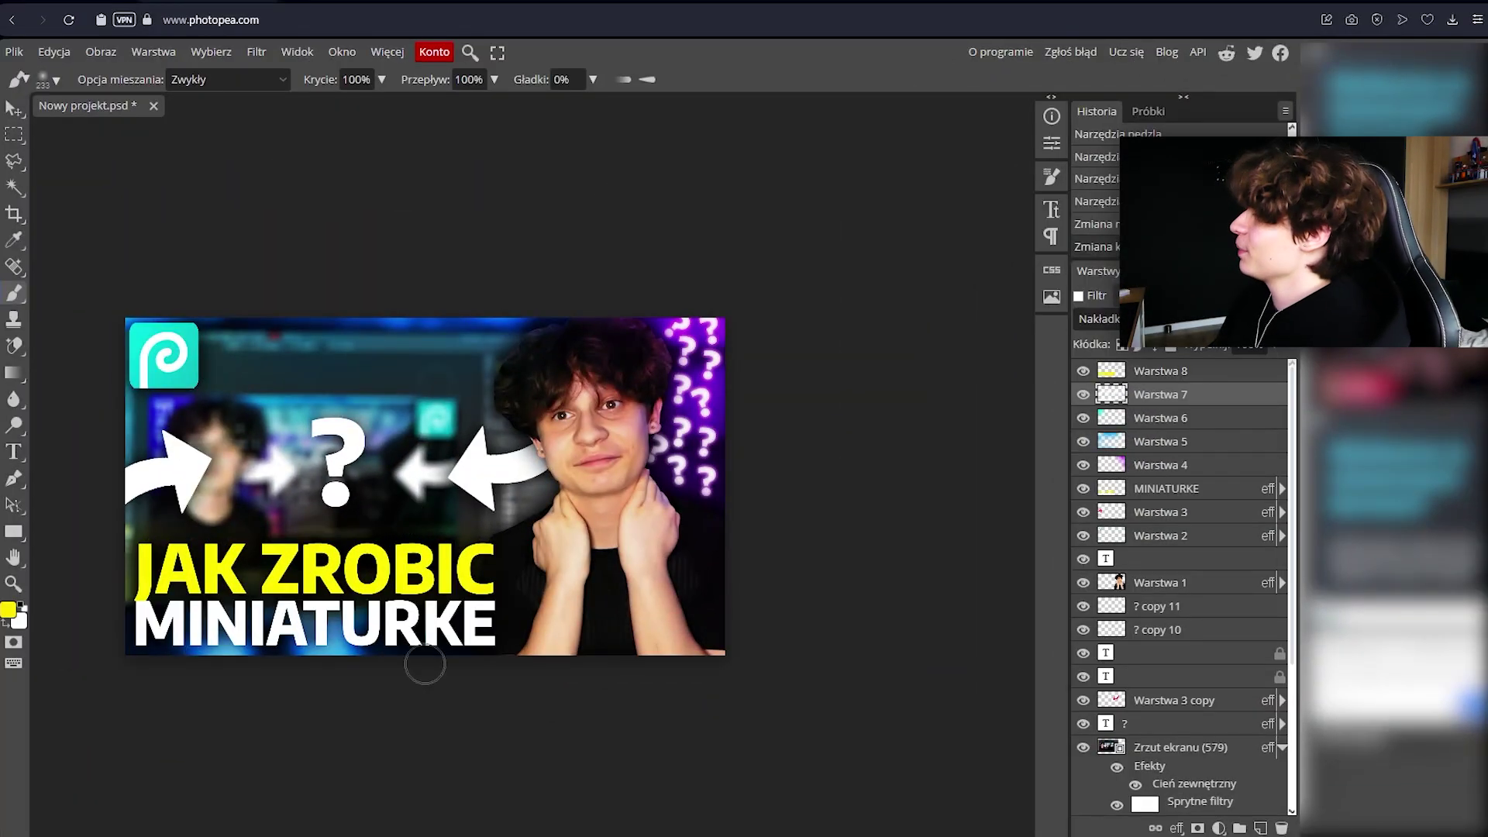
Start exporting the project as a JPG and bring the whole thumbnail into the export preview.
{"action": "left_click", "coordinate": [14, 51]}
{"action": "mouse_move", "coordinate": [83, 297]}
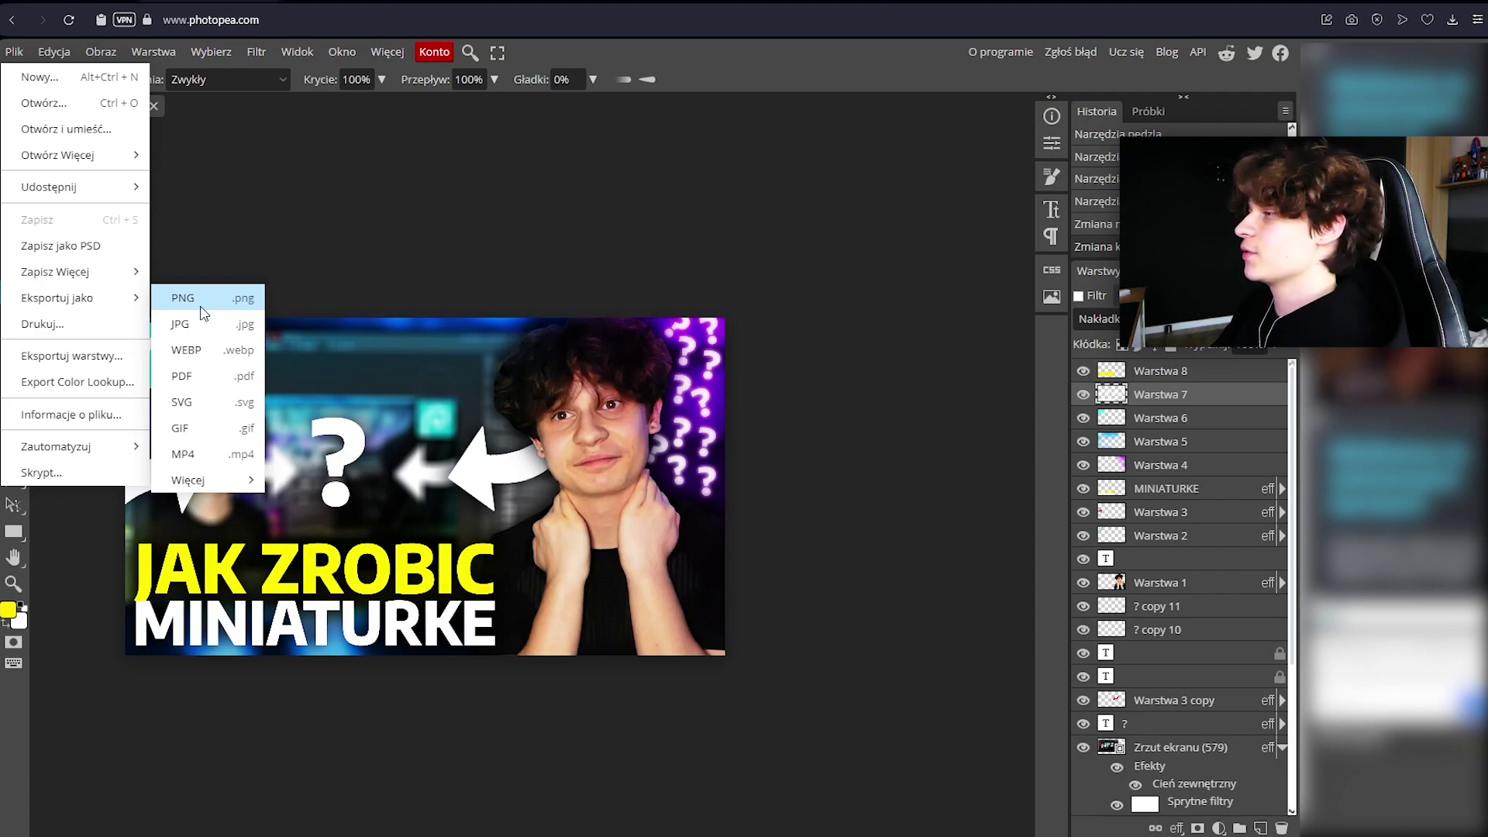
{"action": "left_click", "coordinate": [197, 338]}
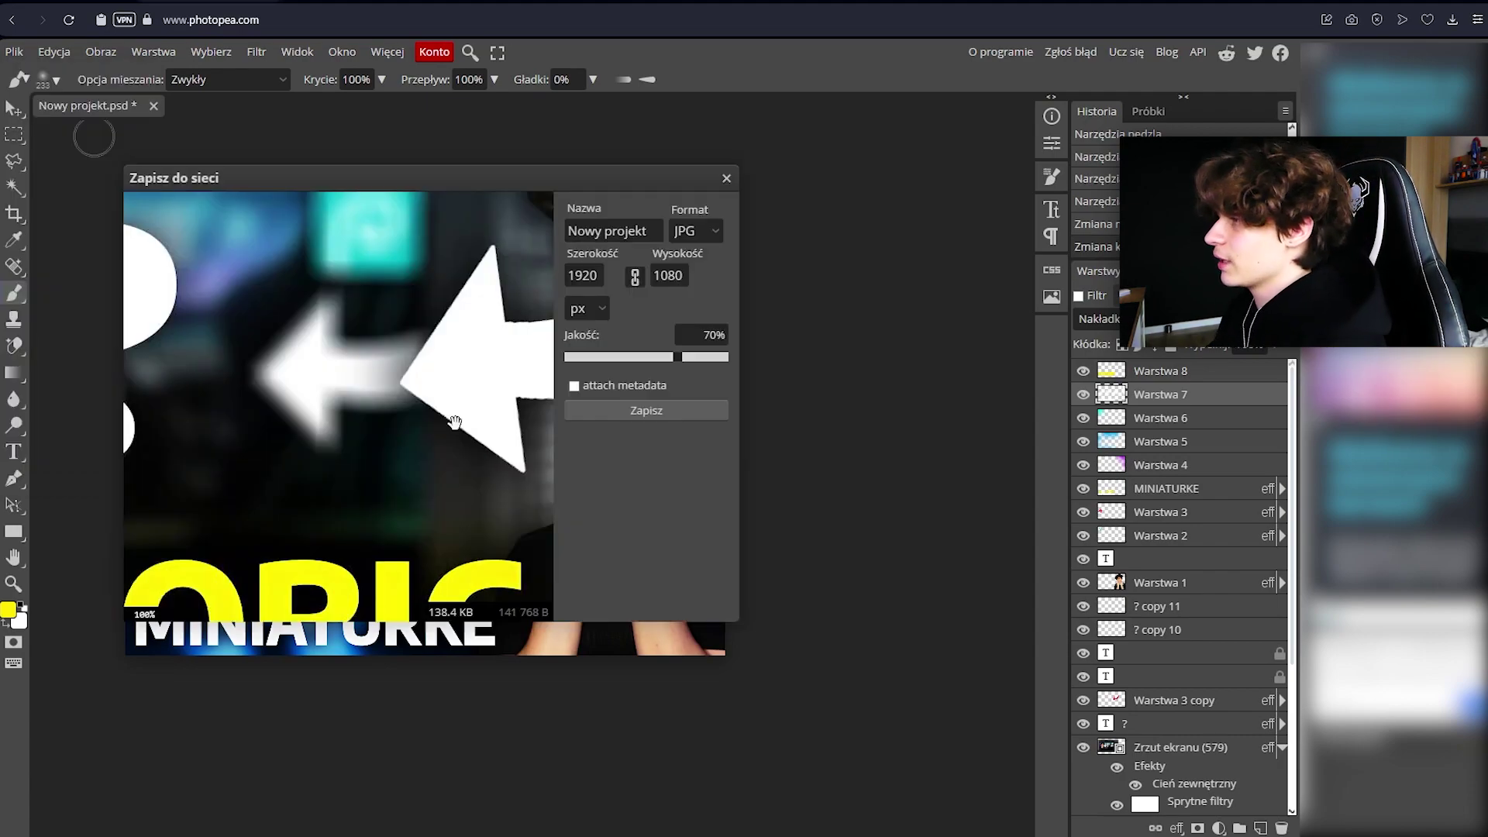
{"action": "scroll", "coordinate": [455, 423], "scroll_direction": "down", "scroll_amount": 6}
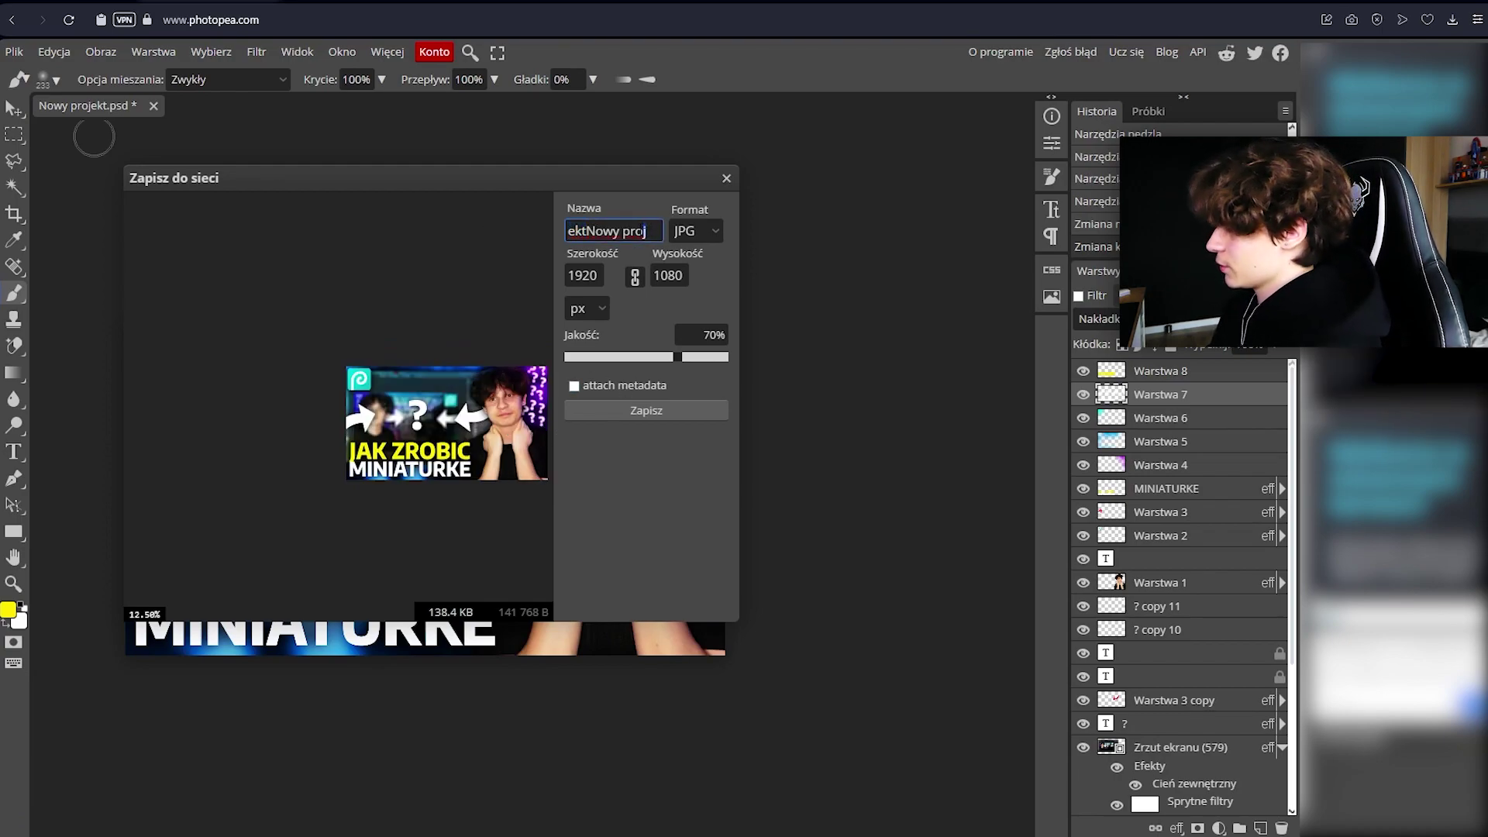
Save the JPG under the name MINIATURKA PHOTOPEA with the quality raised to near maximum.
{"action": "left_click_drag", "start_coordinate": [651, 230], "coordinate": [550, 226]}
{"action": "key", "text": "BackSpace"}
{"action": "type", "text": "M"}
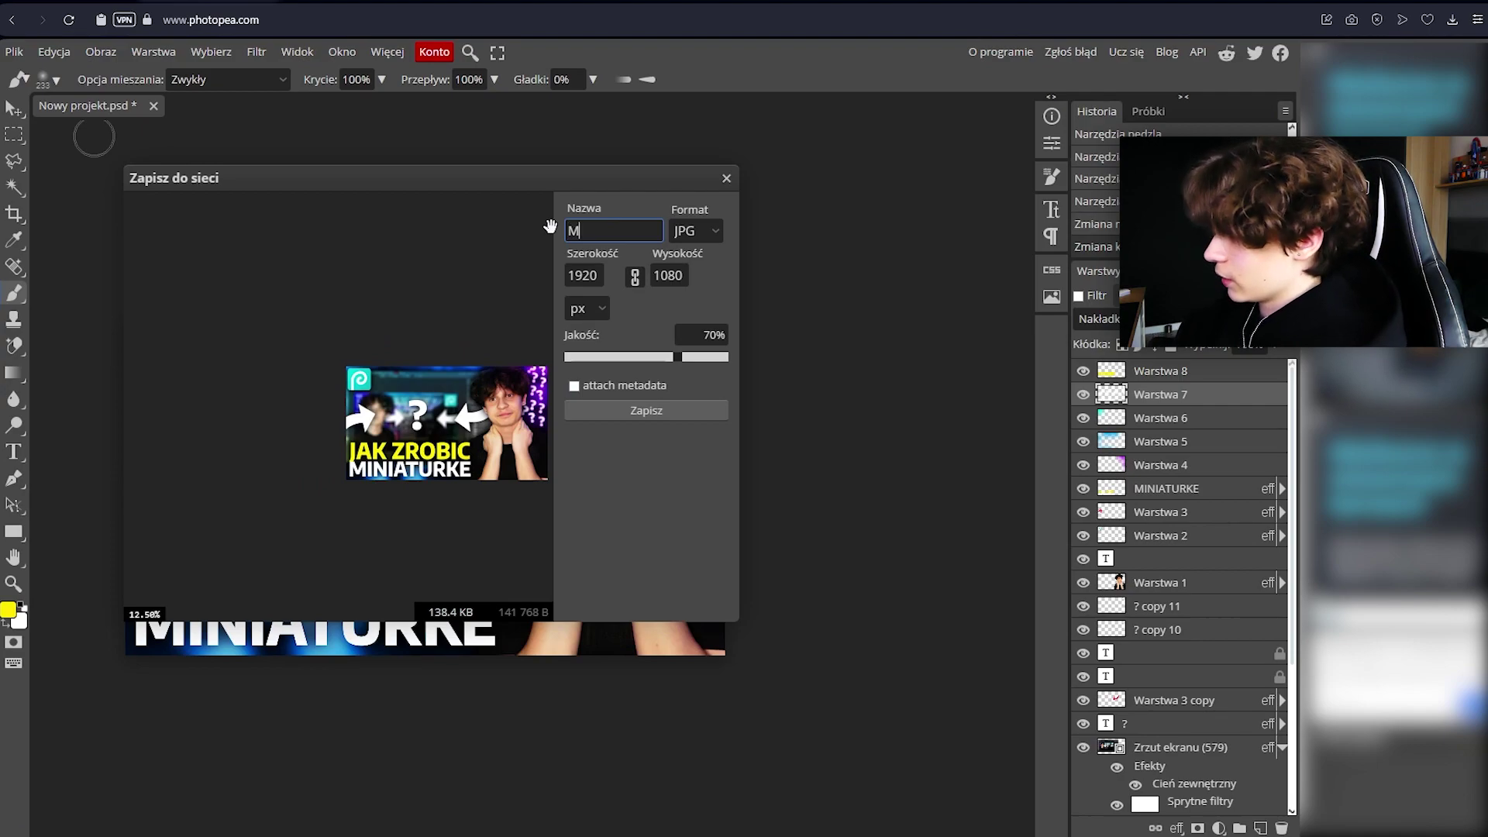
{"action": "type", "text": "INIATURK"}
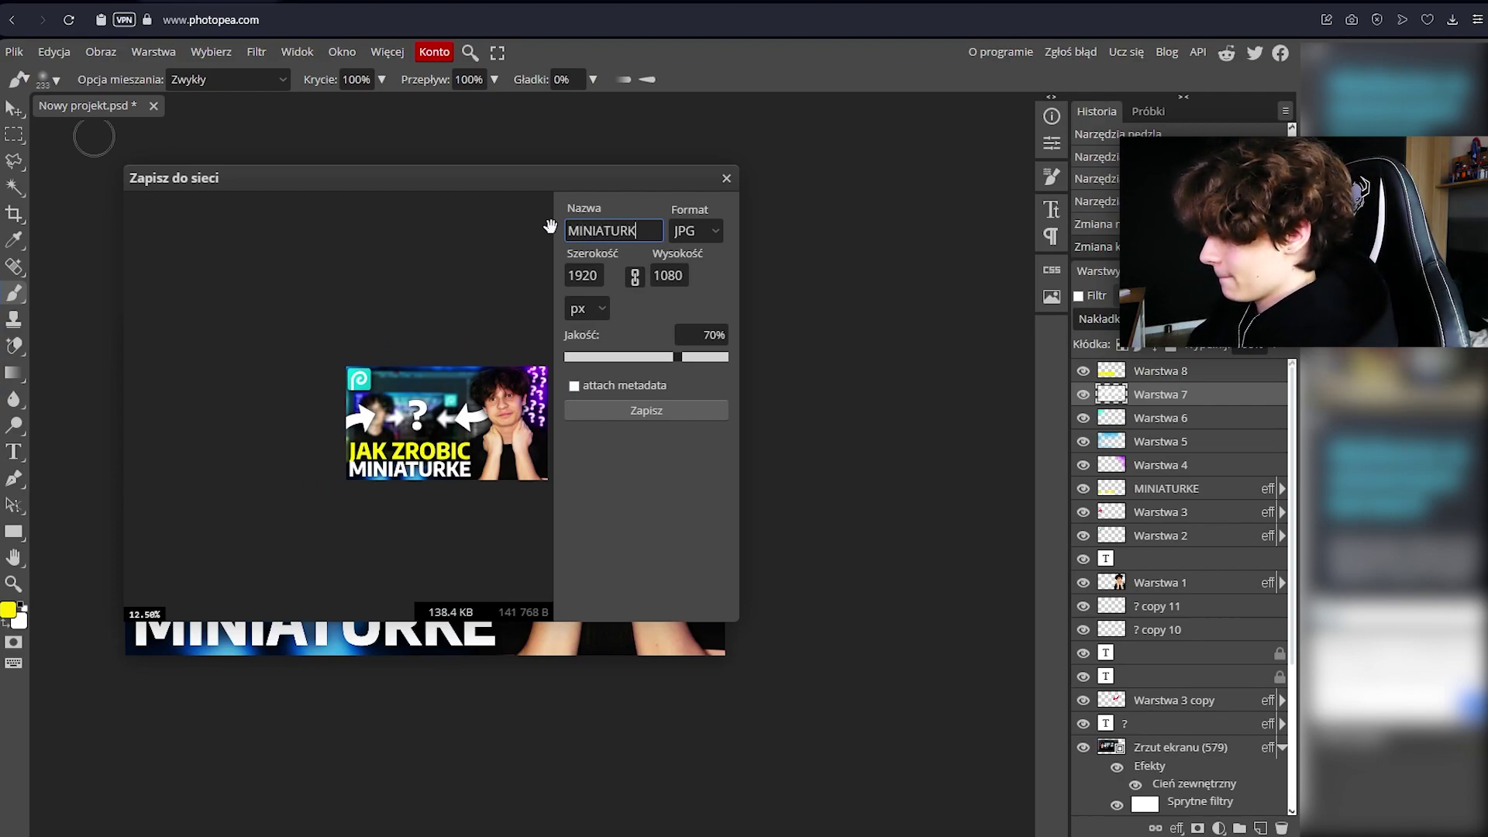
{"action": "type", "text": "A PHOTOP"}
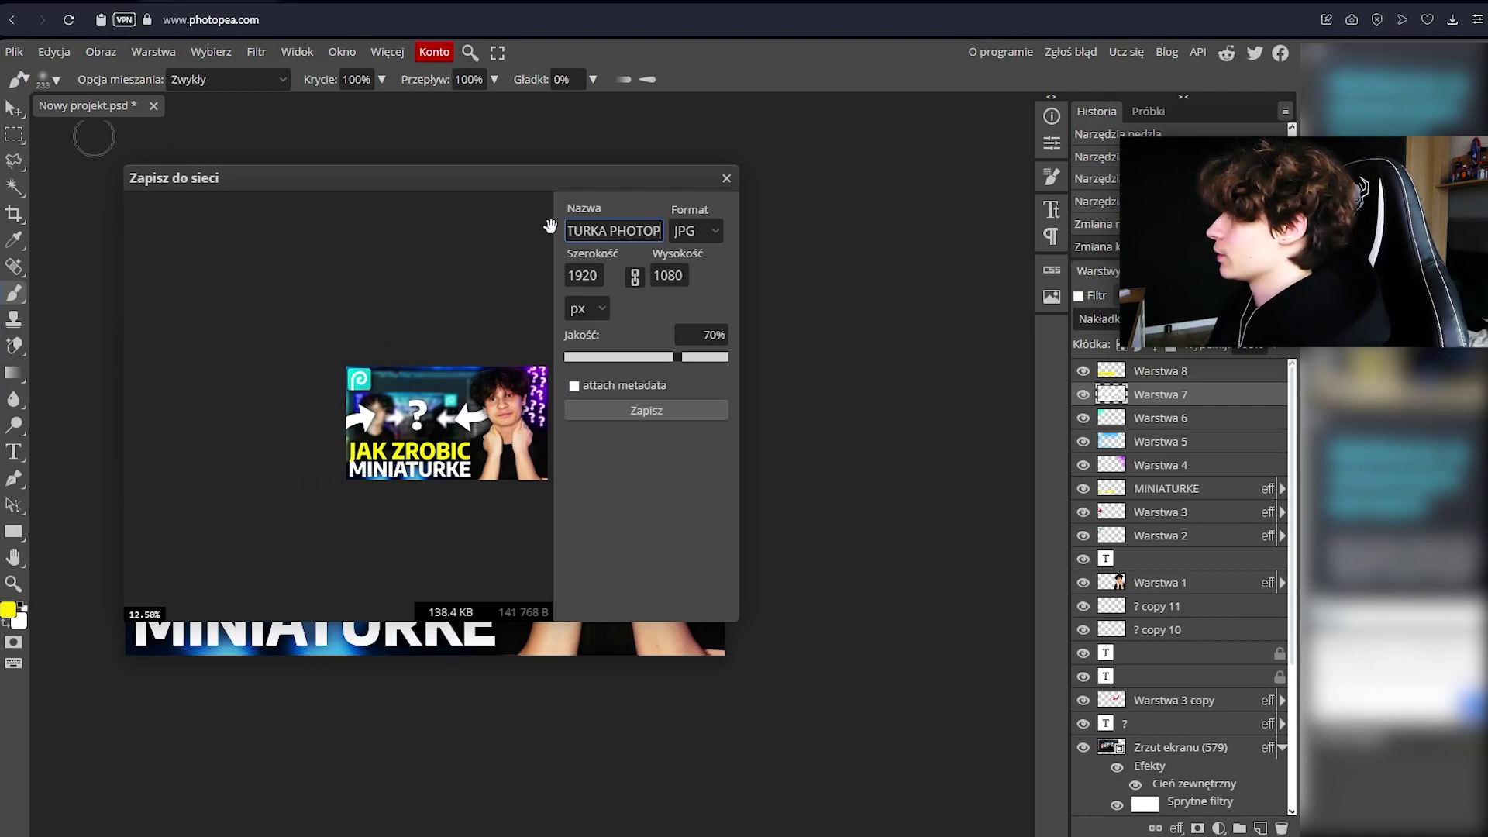
{"action": "type", "text": "EA"}
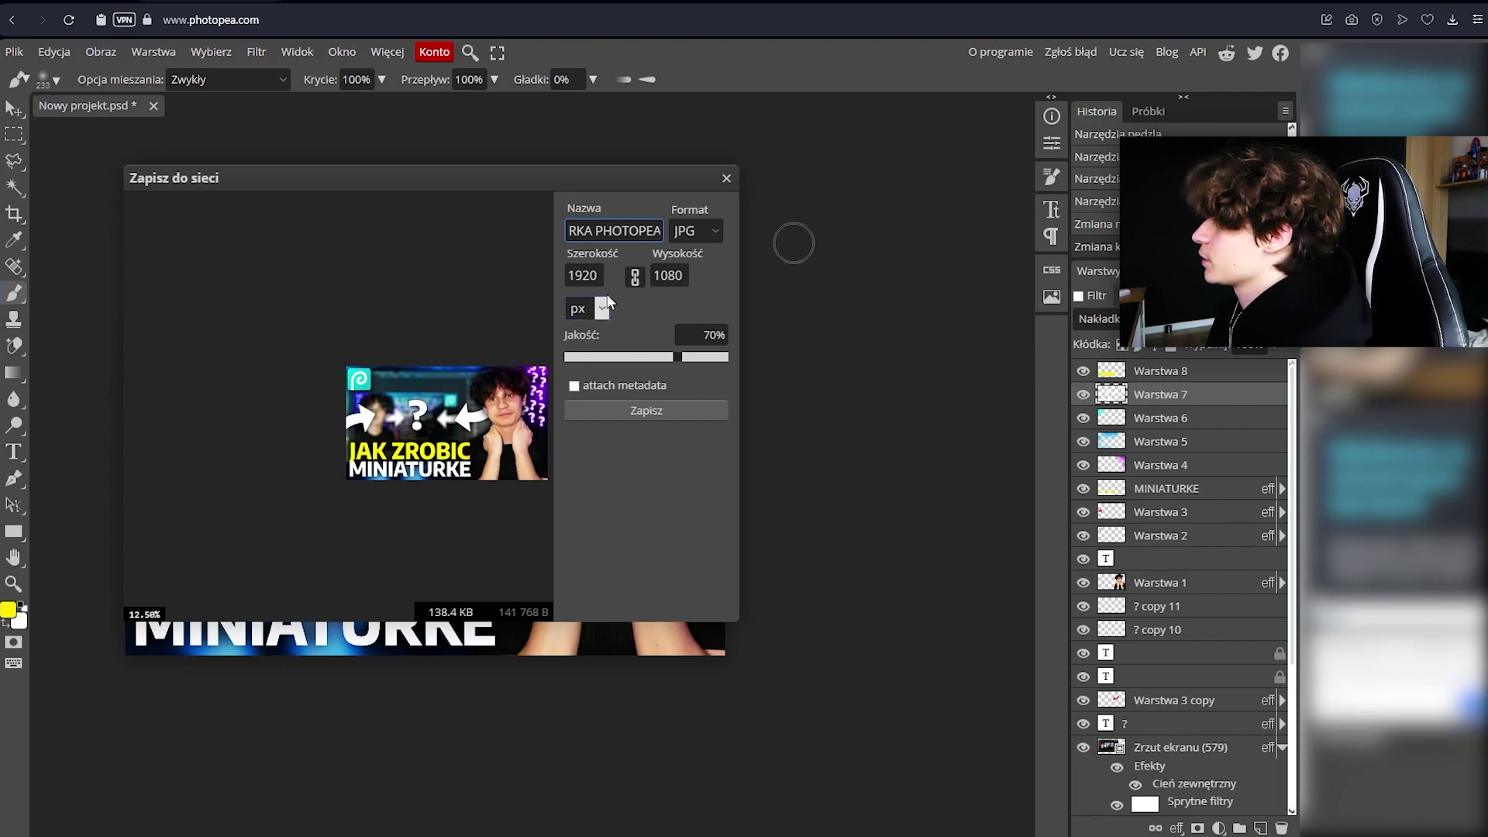
{"action": "left_click", "coordinate": [725, 357]}
{"action": "left_click", "coordinate": [664, 410]}
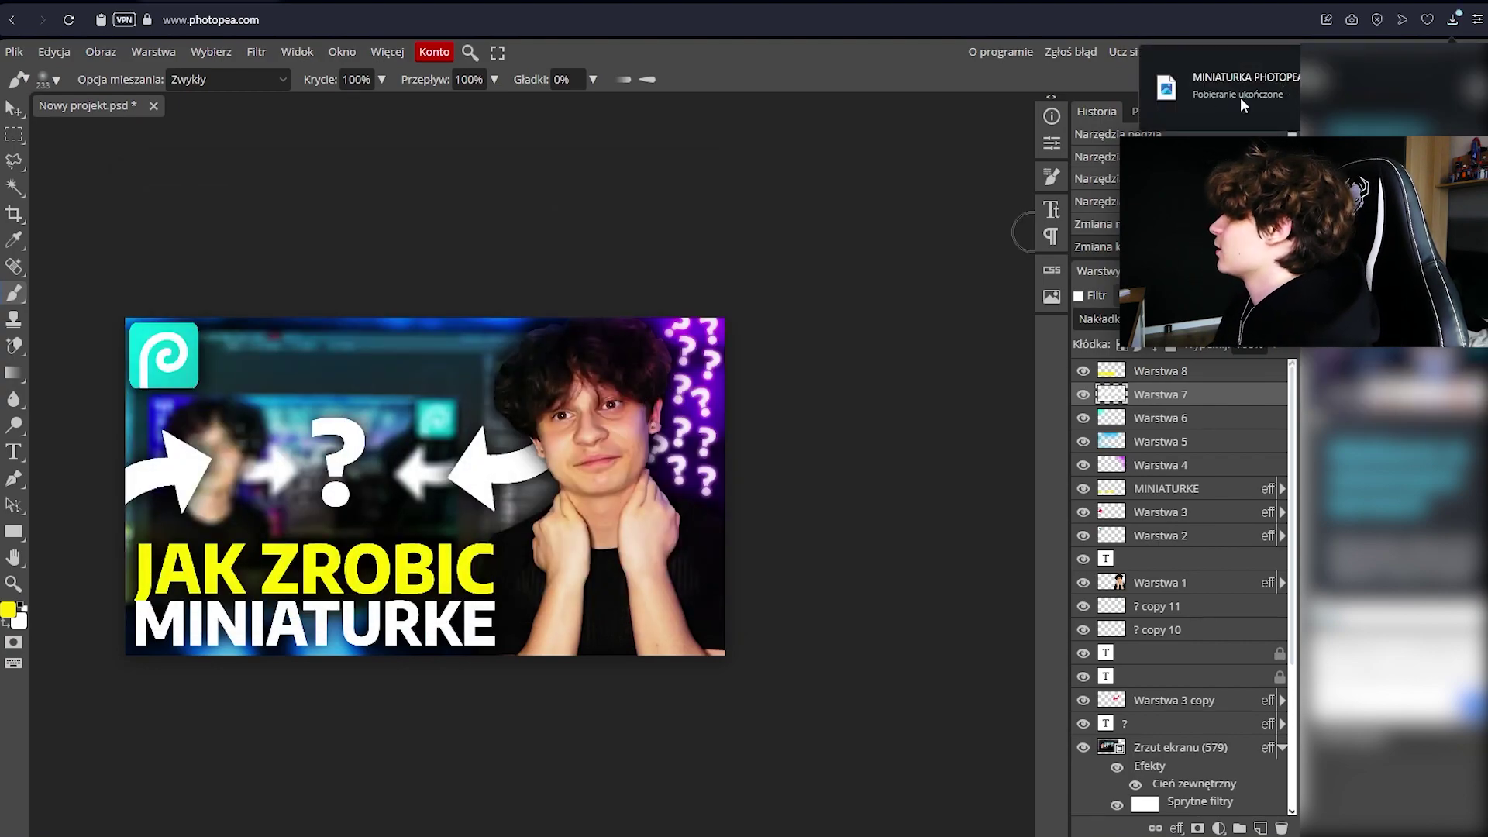
Open the downloaded MINIATURKA PHOTOPEA.jpg in the photo viewer to check it, and minimize the viewer windows.
{"action": "left_click", "coordinate": [1244, 85]}
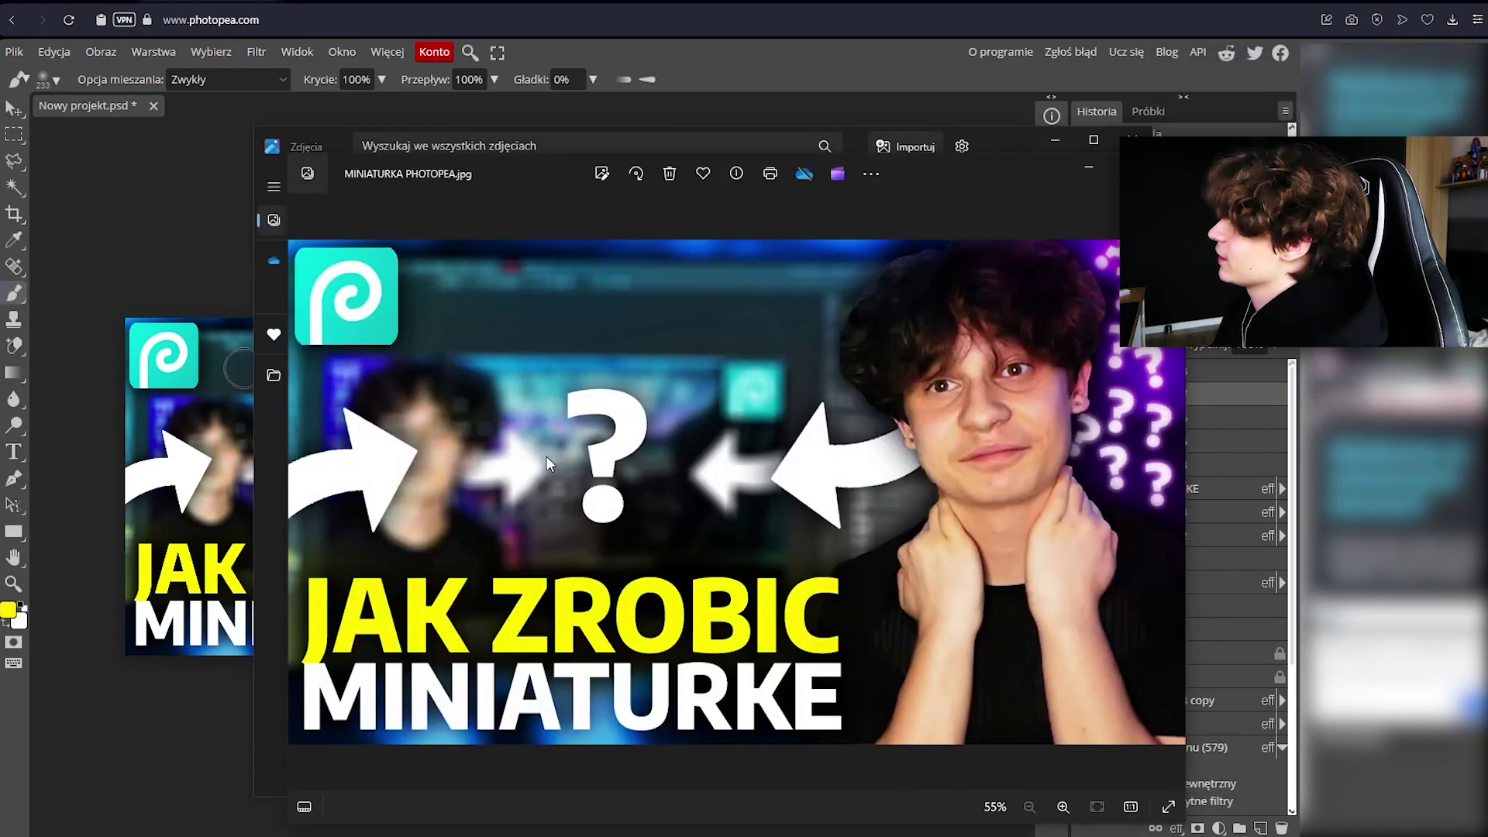
{"action": "left_click", "coordinate": [1085, 170]}
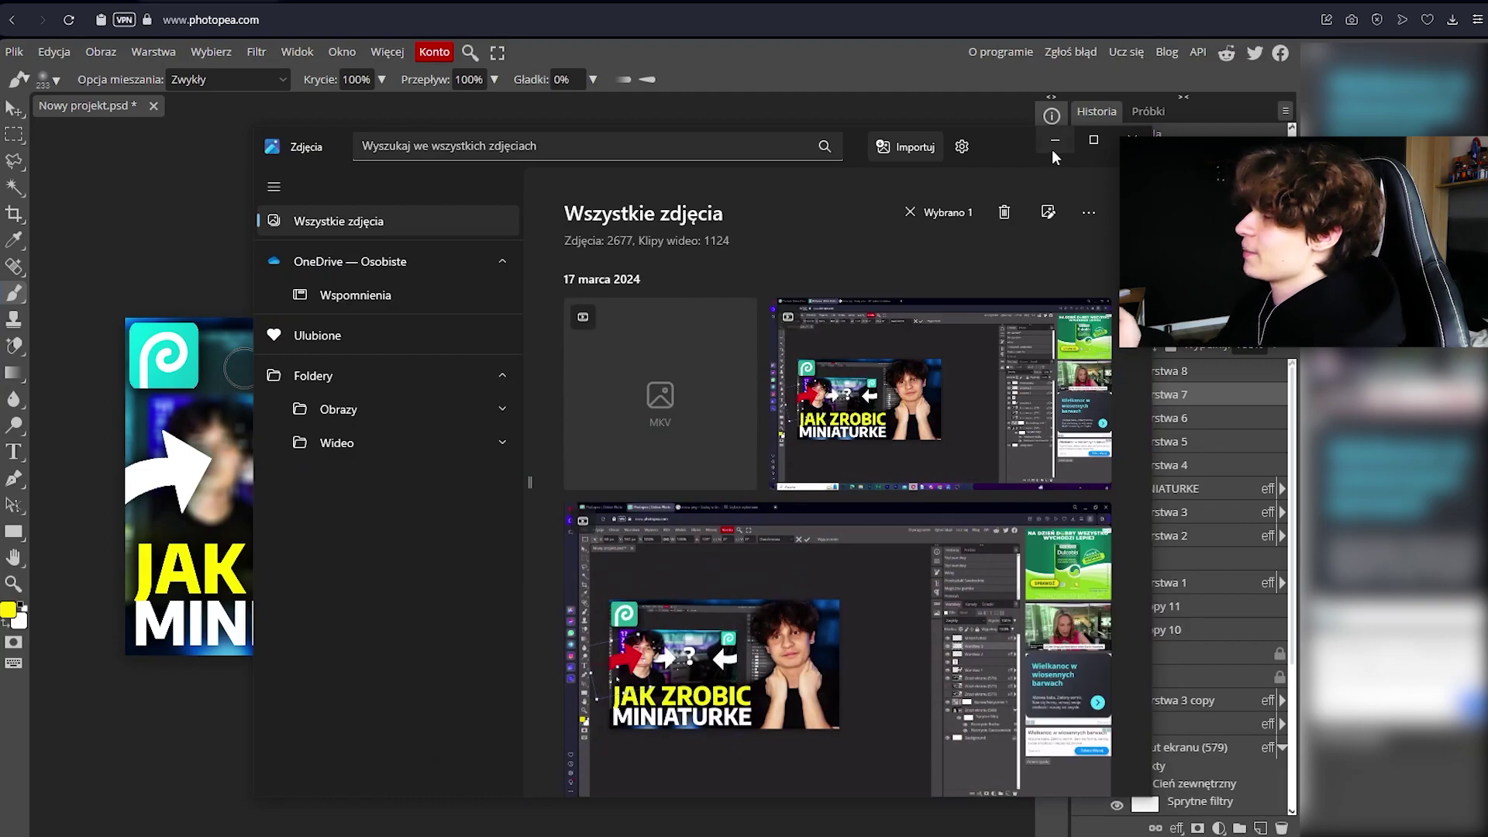
{"action": "left_click", "coordinate": [1054, 142]}
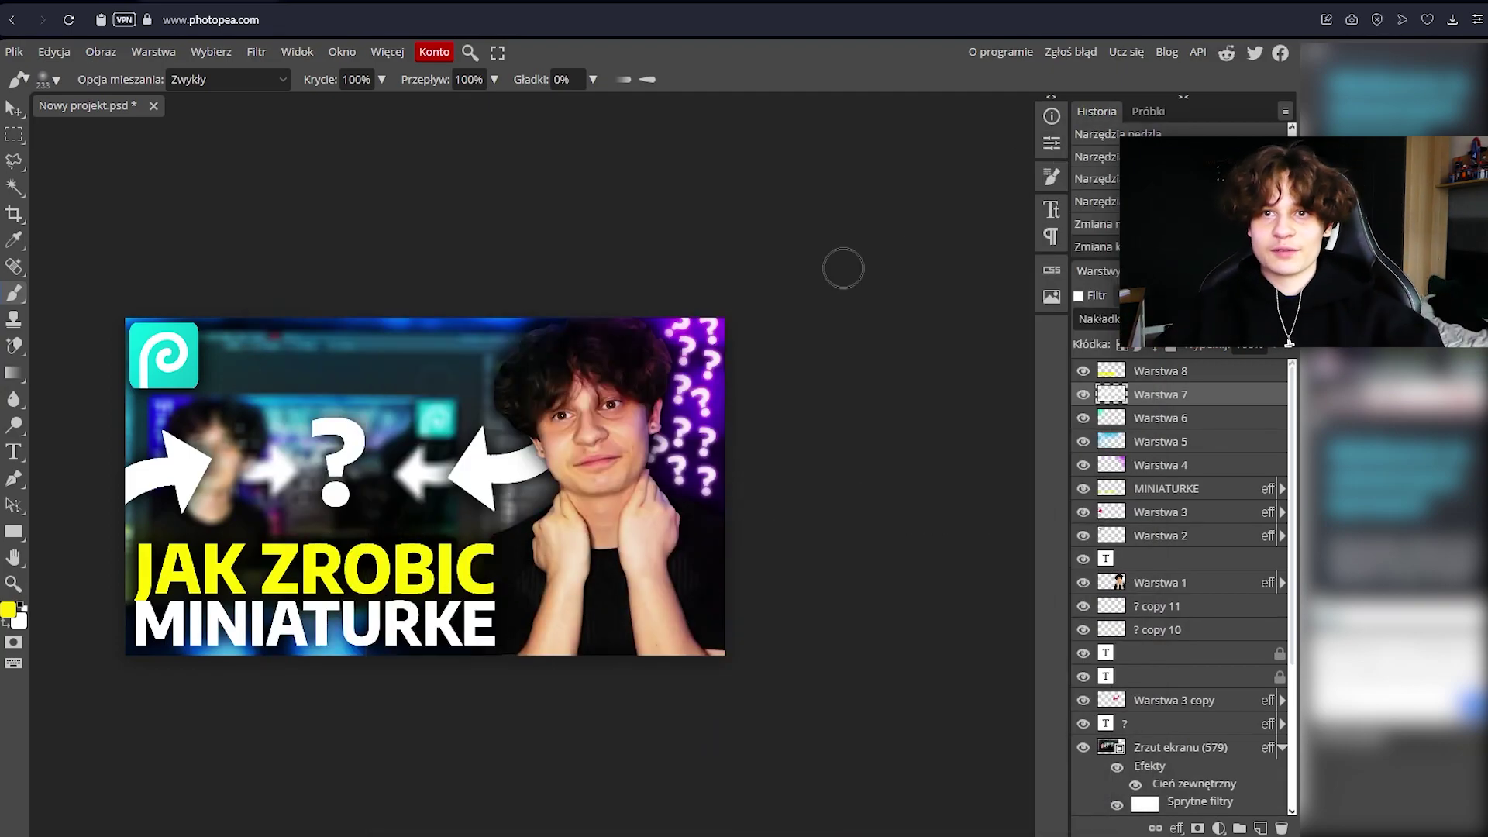